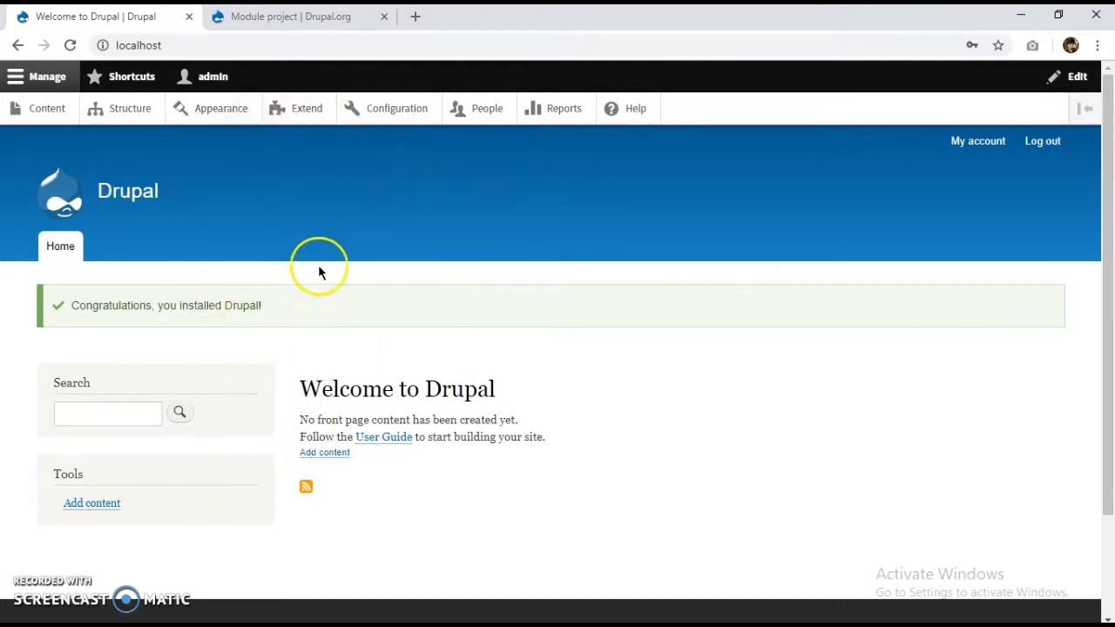
# - Open the local site's Extend page and look through the list of core modules
pyautogui.click(298, 123)
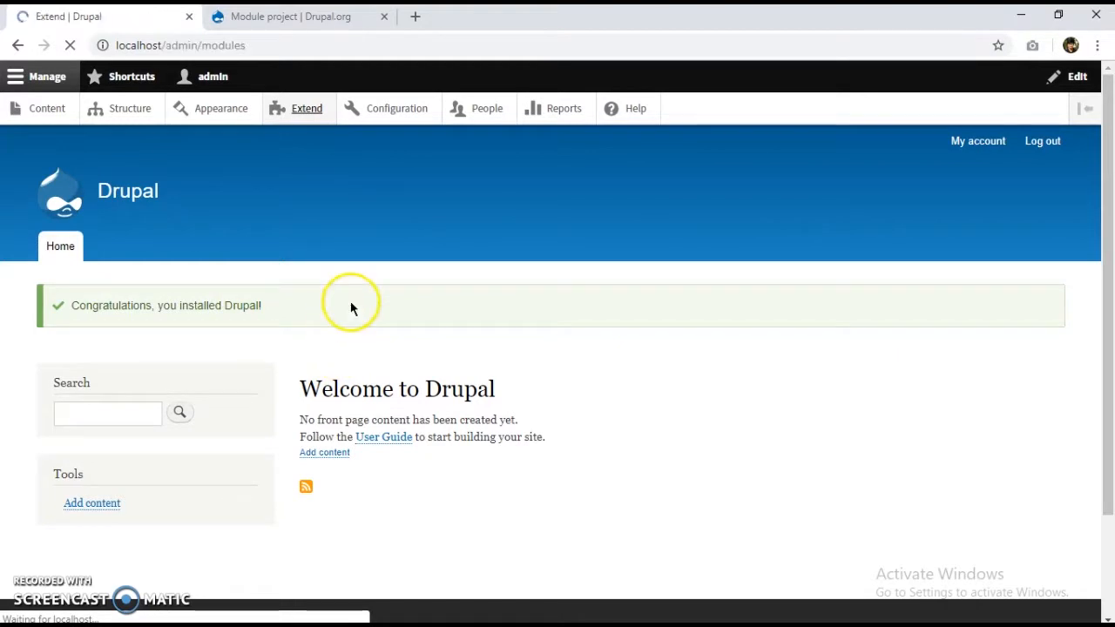
pyautogui.scroll(-1, 201, 309)
pyautogui.scroll(-1, 200, 310)
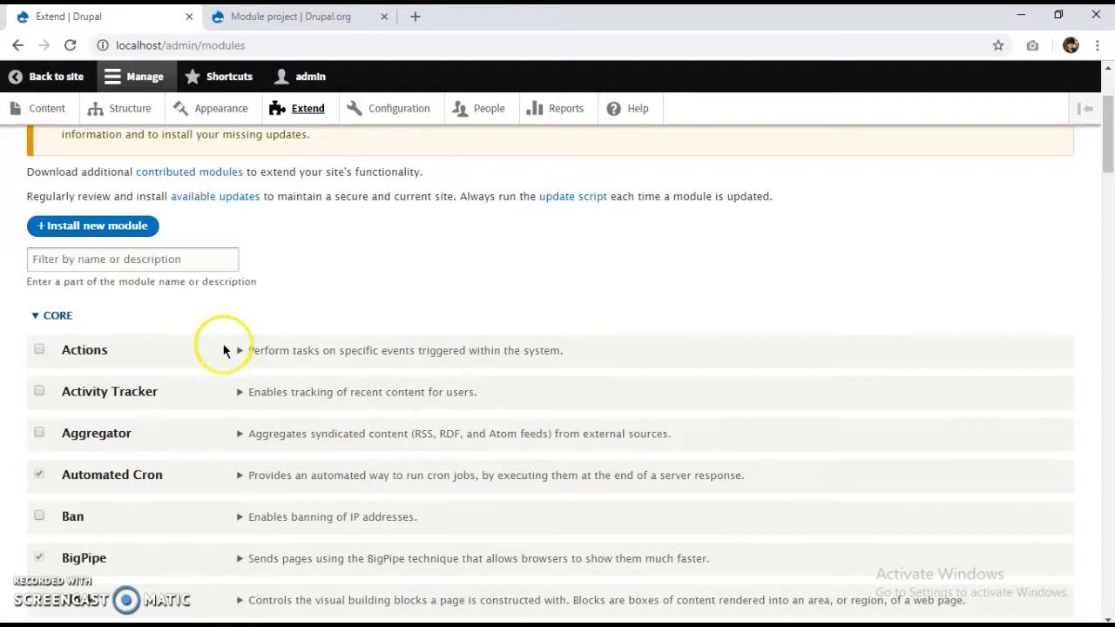
pyautogui.scroll(-1, 261, 348)
pyautogui.scroll(3, 268, 349)
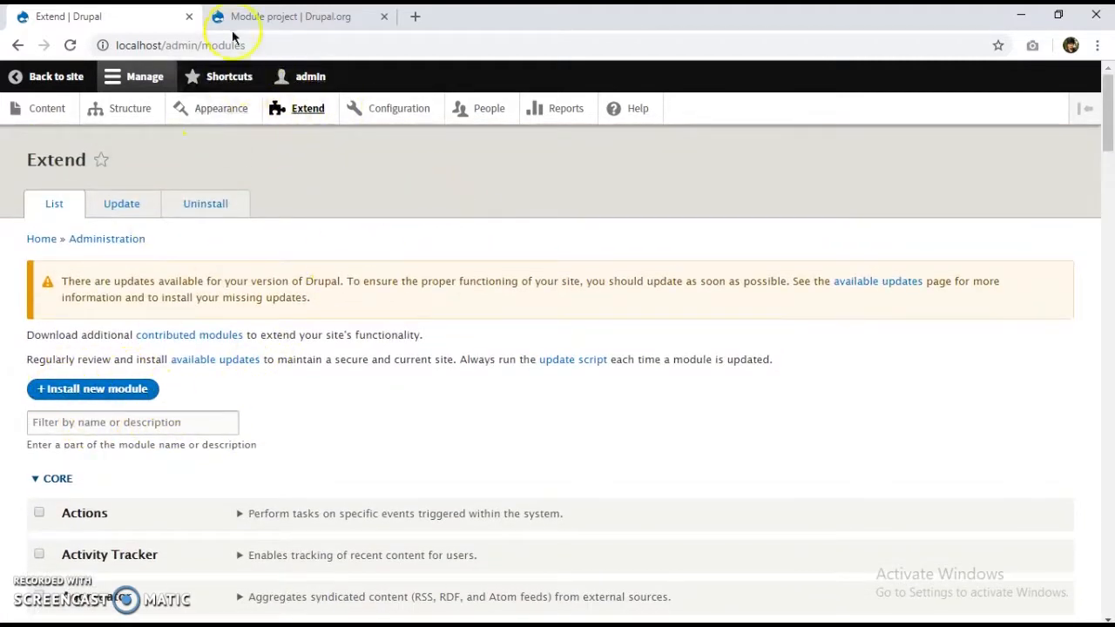
# - Look over the module search filters and listings on drupal.org, comparing them with the local site's Extend page
pyautogui.click(291, 18)
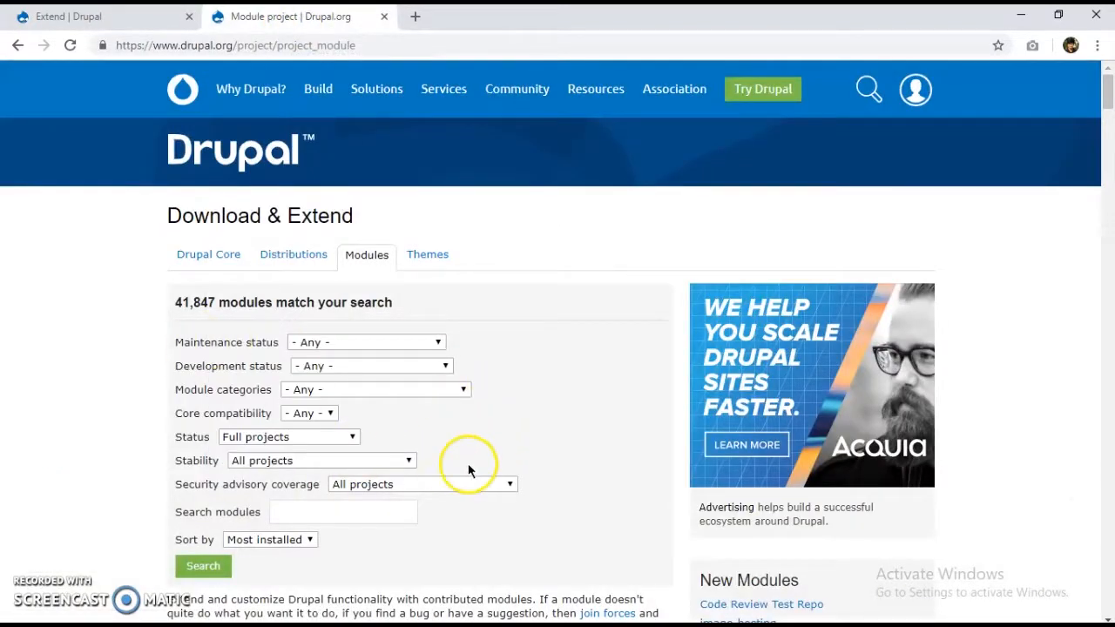
pyautogui.scroll(-3, 455, 478)
pyautogui.scroll(2, 281, 249)
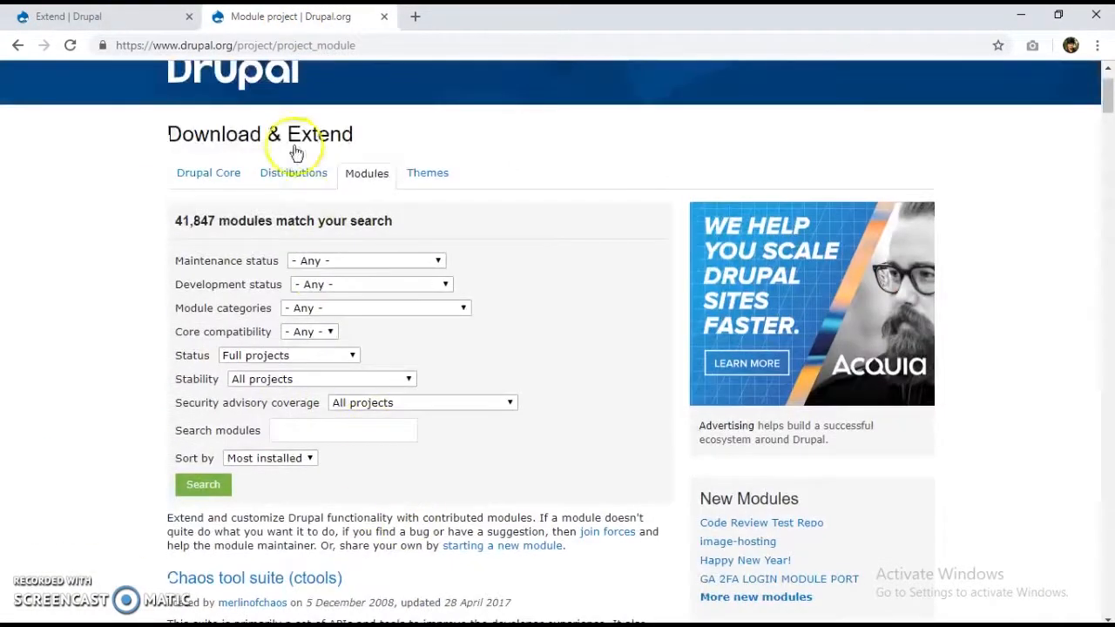
pyautogui.scroll(2, 306, 206)
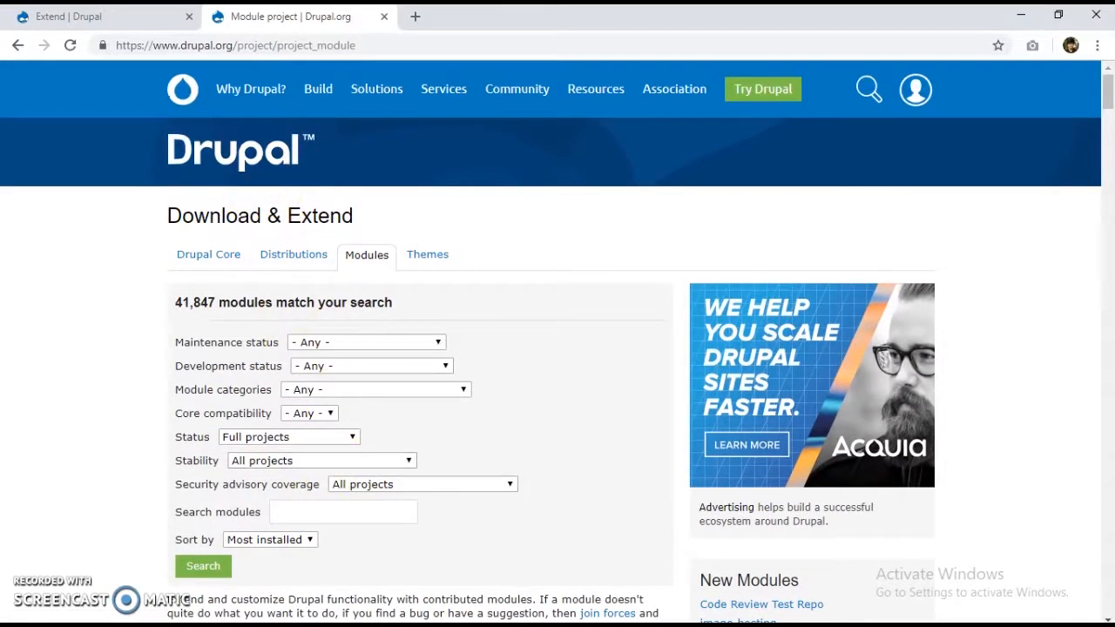
pyautogui.click(116, 18)
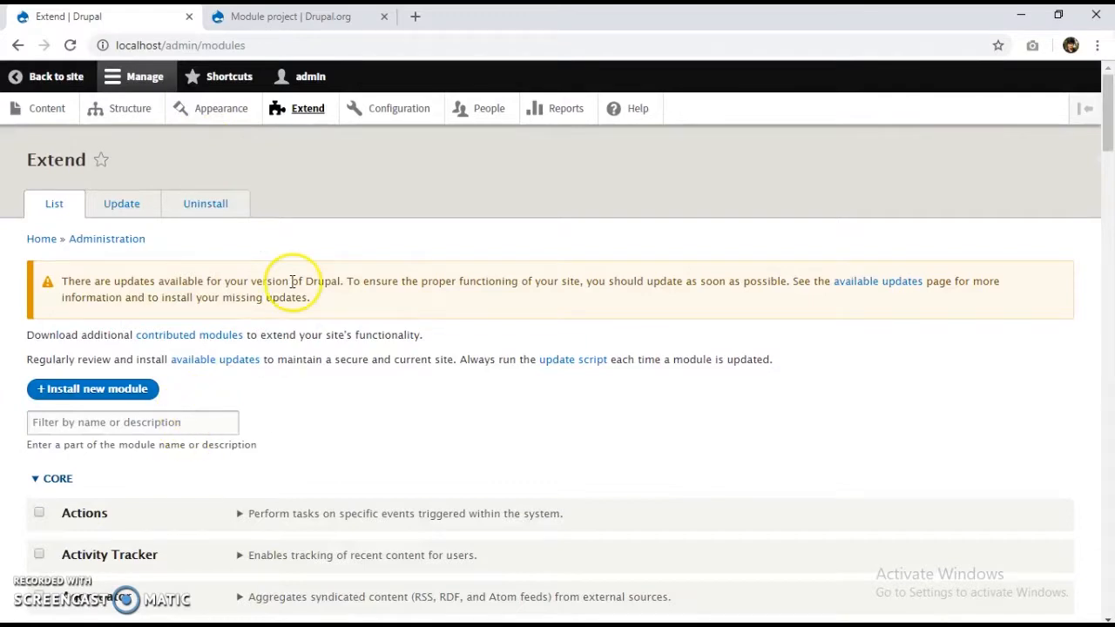
pyautogui.click(287, 16)
pyautogui.scroll(-4, 549, 355)
pyautogui.scroll(-3, 547, 359)
pyautogui.scroll(5, 343, 336)
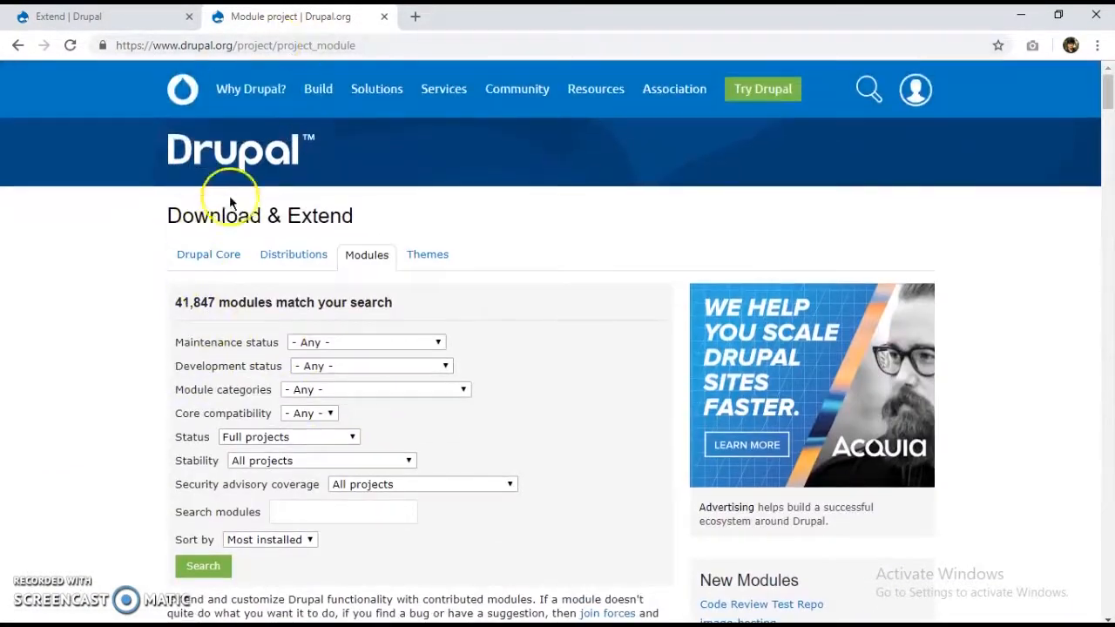
# - Reopen the drupal.org Modules listing and search it for "search api"
pyautogui.moveTo(322, 90)
pyautogui.click(355, 249)
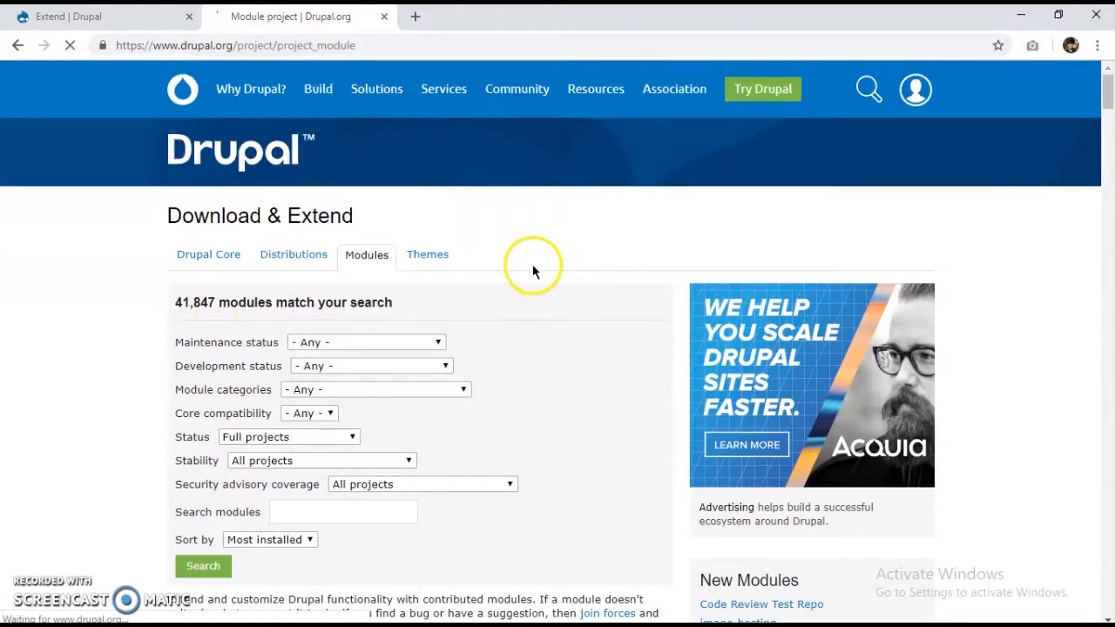
pyautogui.scroll(-2, 439, 320)
pyautogui.scroll(-2, 423, 481)
pyautogui.scroll(2, 388, 376)
pyautogui.click(288, 341)
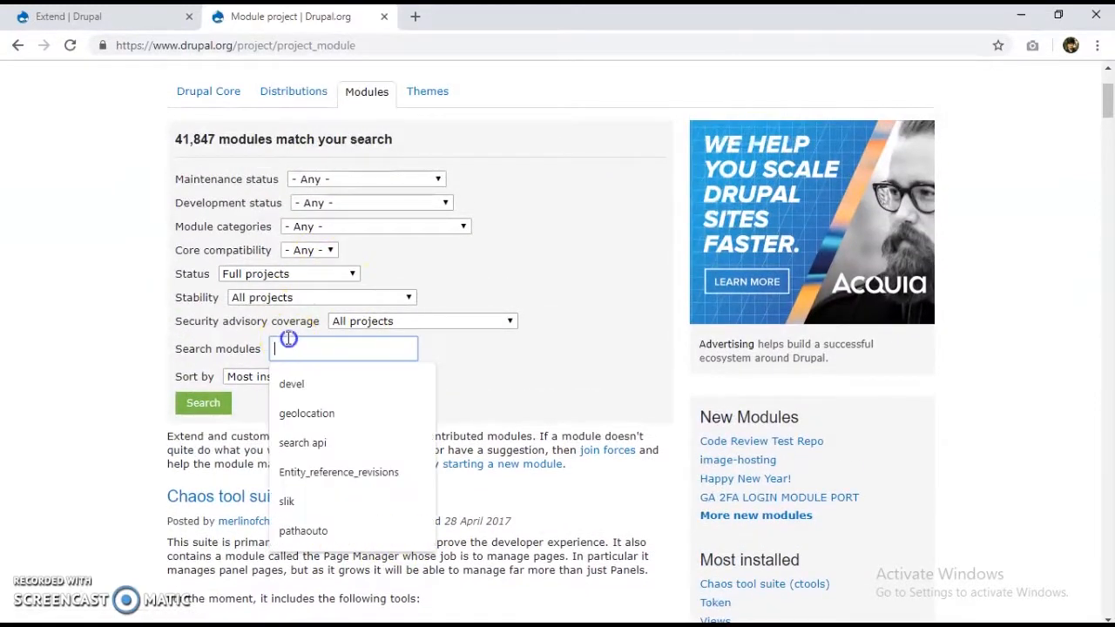
pyautogui.write('search api')
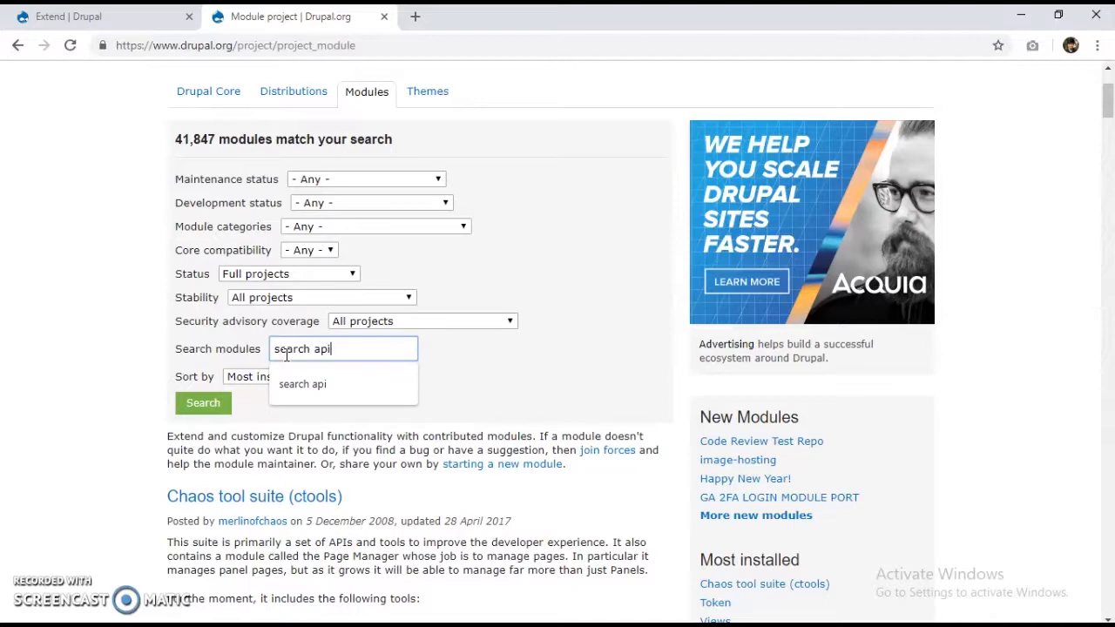
pyautogui.press('Return')
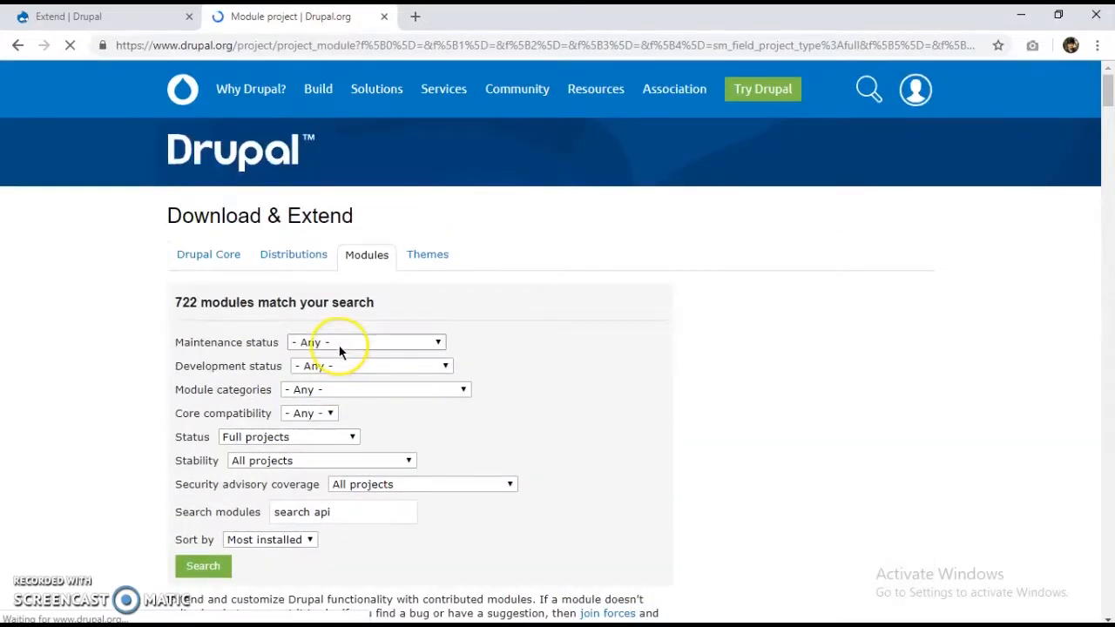
# - Find Search API among the search results and open its project page
pyautogui.scroll(-2, 217, 372)
pyautogui.scroll(-6, 217, 372)
pyautogui.scroll(1, 232, 273)
pyautogui.scroll(-5, 229, 275)
pyautogui.scroll(-8, 231, 275)
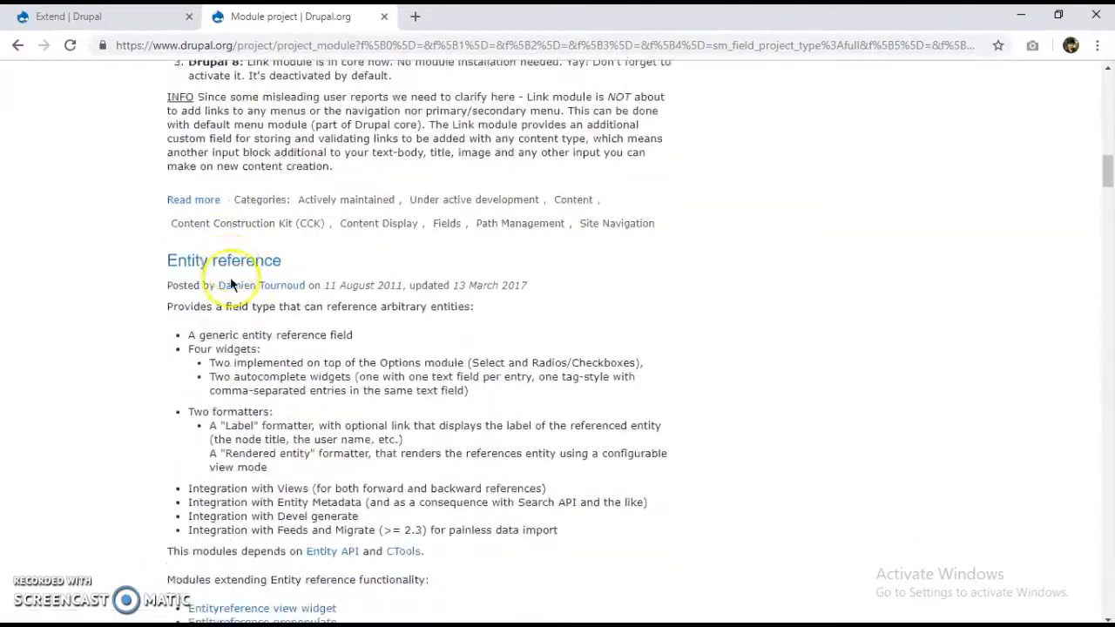
pyautogui.scroll(-6, 231, 284)
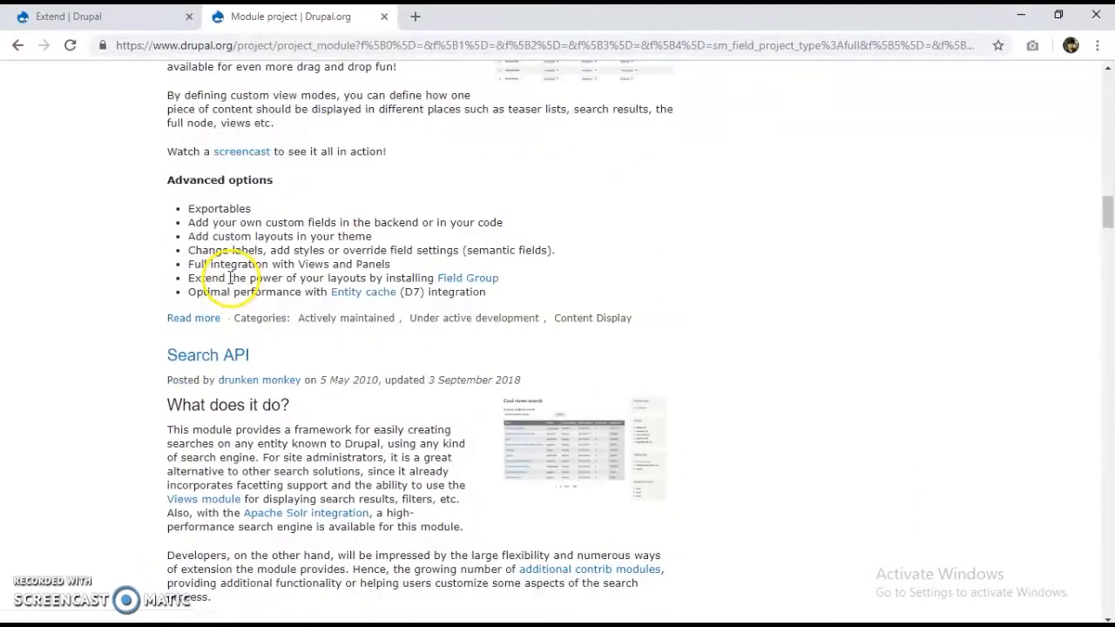
pyautogui.click(237, 191)
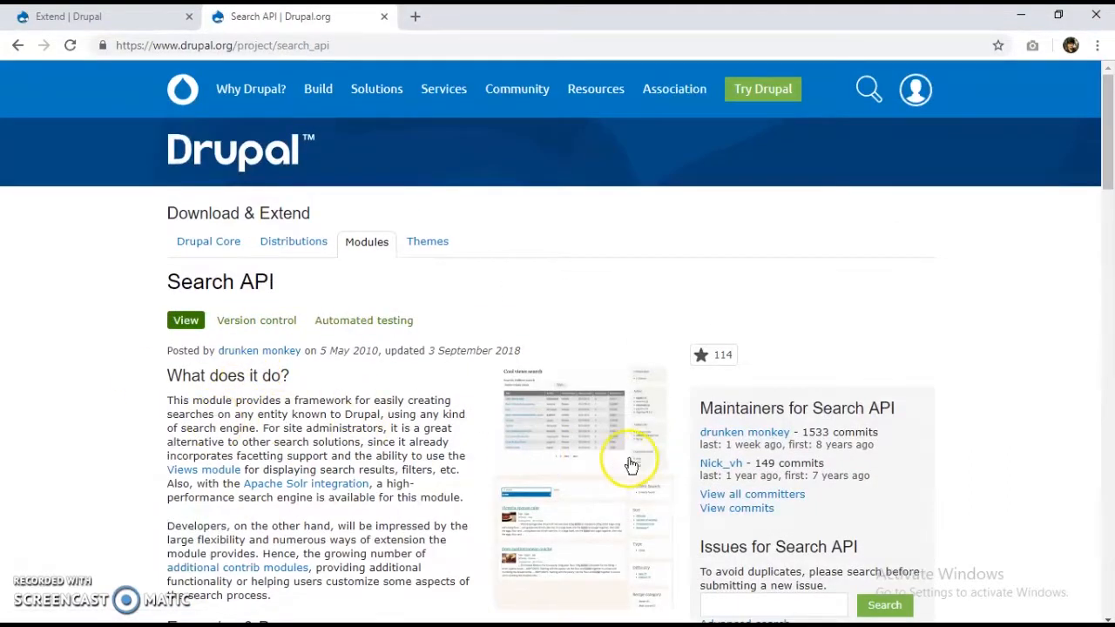
# - Copy the link address of the tar.gz download for the Search API 8.x-1.10 release
pyautogui.scroll(-8, 274, 391)
pyautogui.scroll(-14, 248, 431)
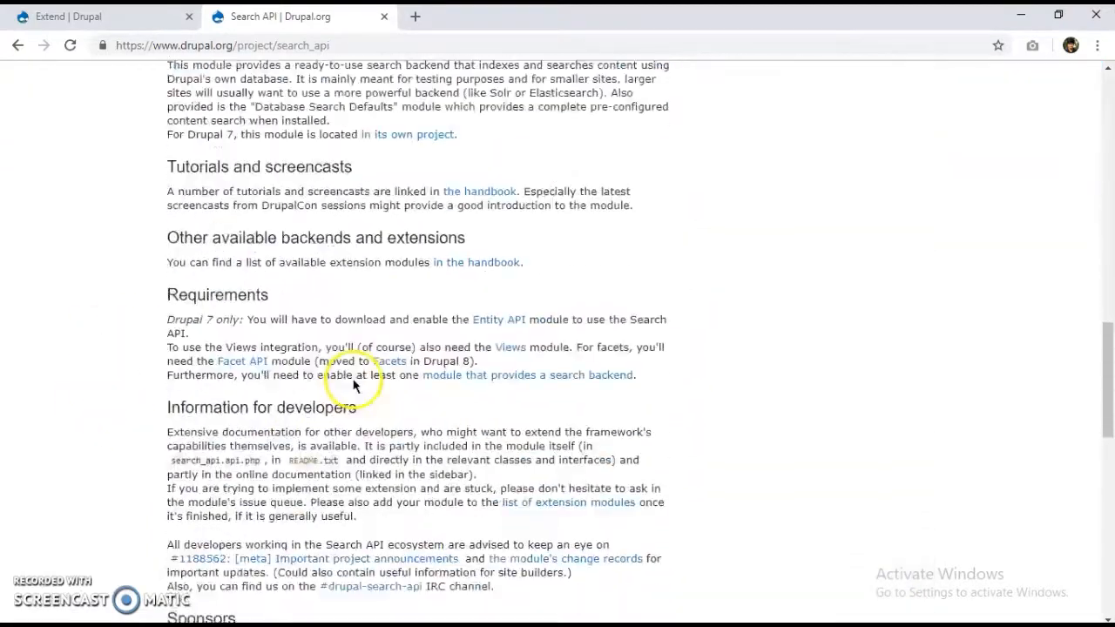
pyautogui.scroll(-2, 248, 413)
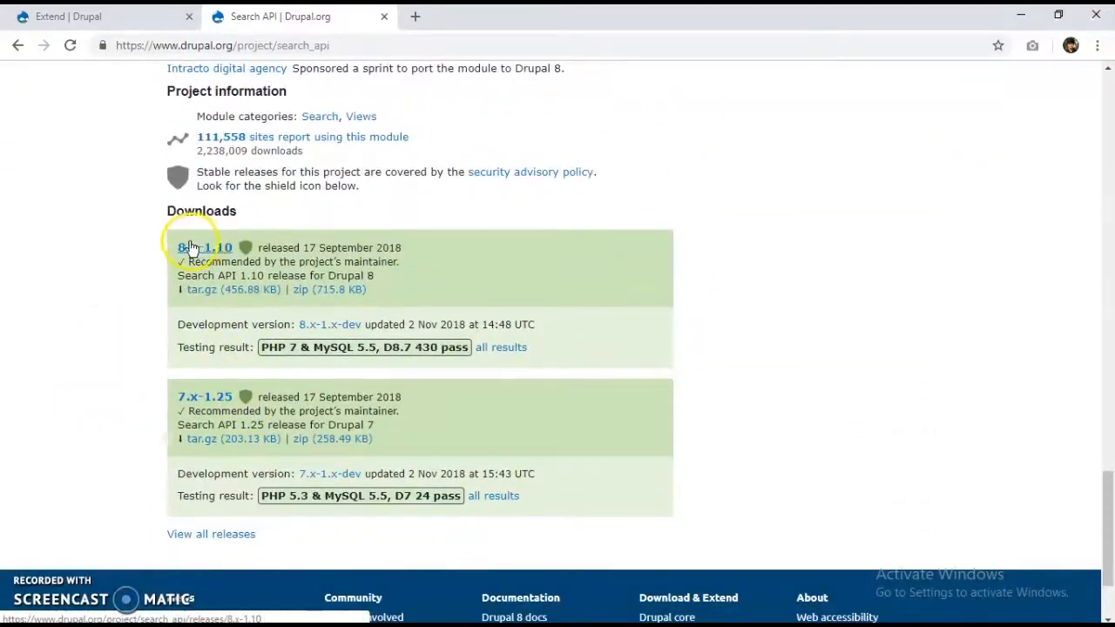
pyautogui.rightClick(243, 291)
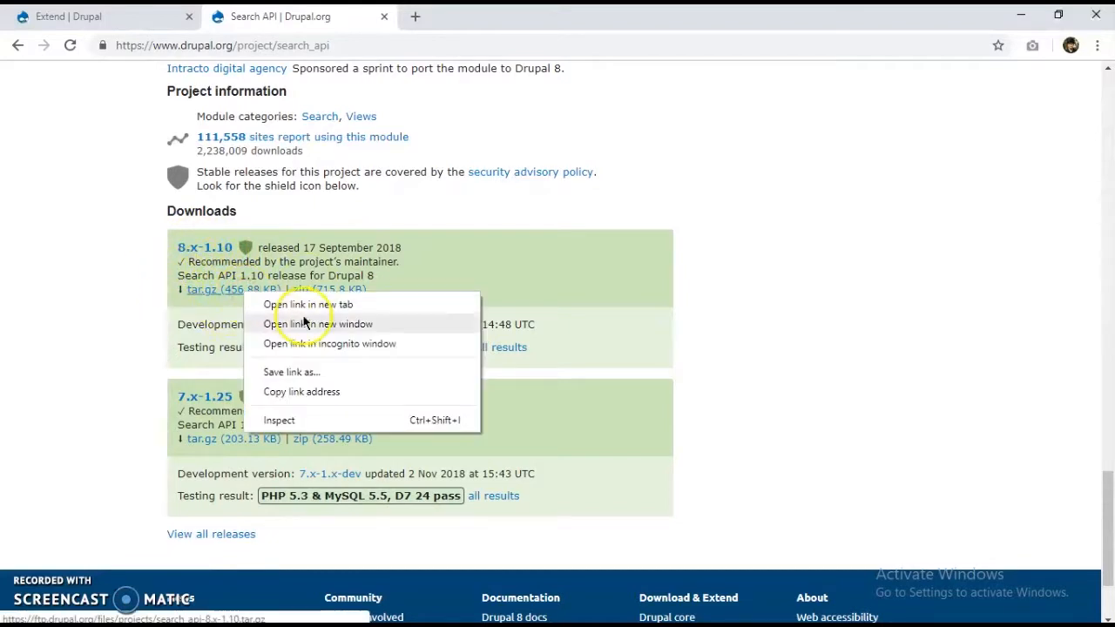
pyautogui.click(317, 391)
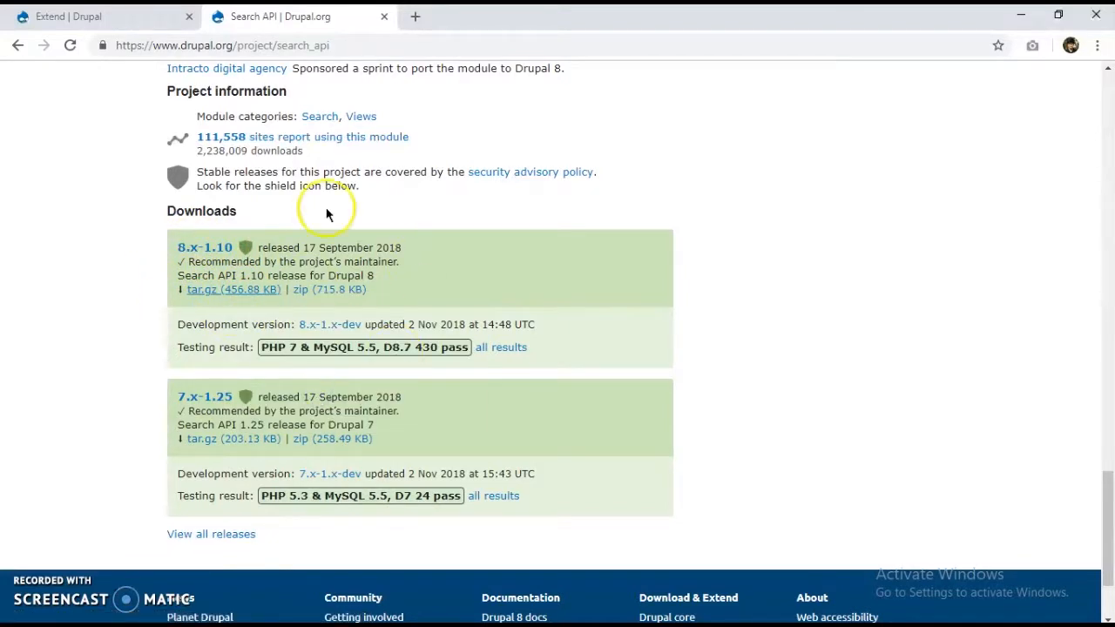
pyautogui.click(117, 18)
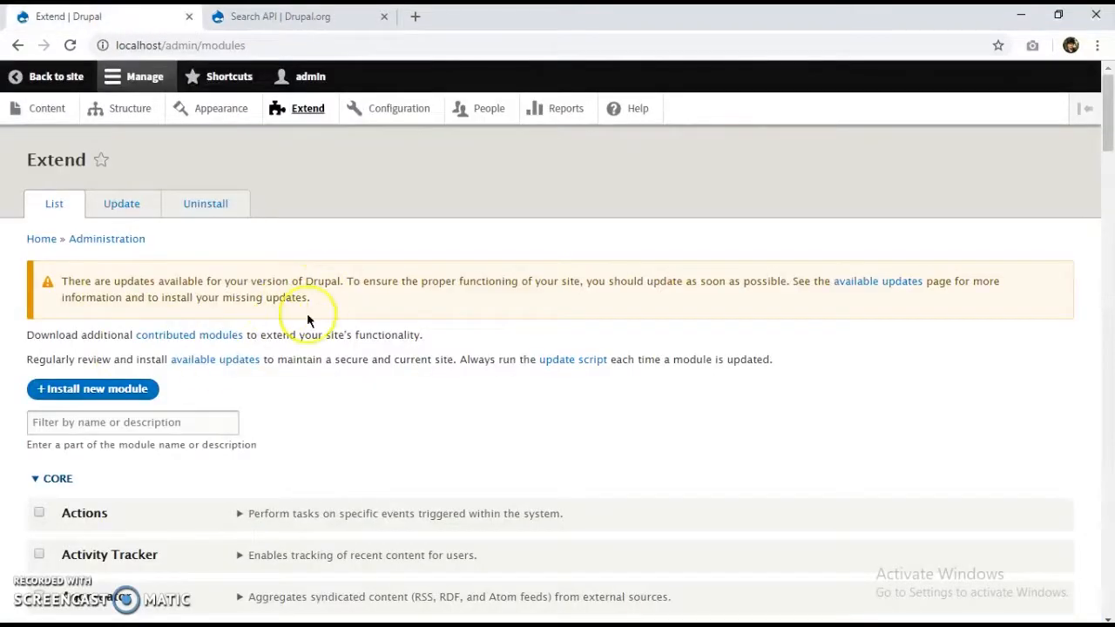
pyautogui.scroll(-1, 313, 393)
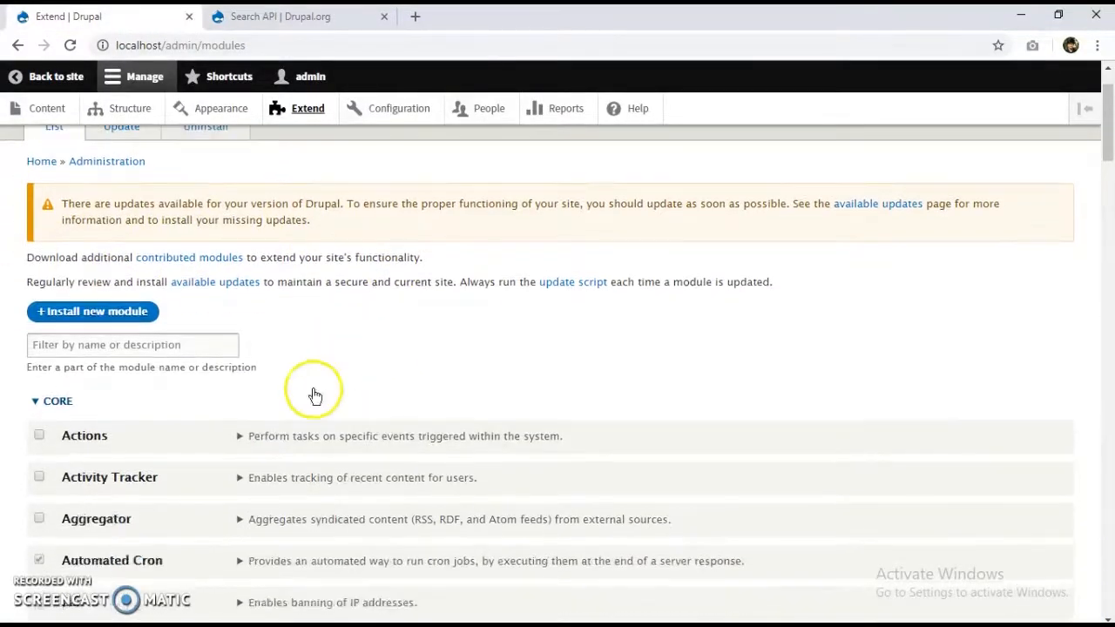
pyautogui.click(120, 315)
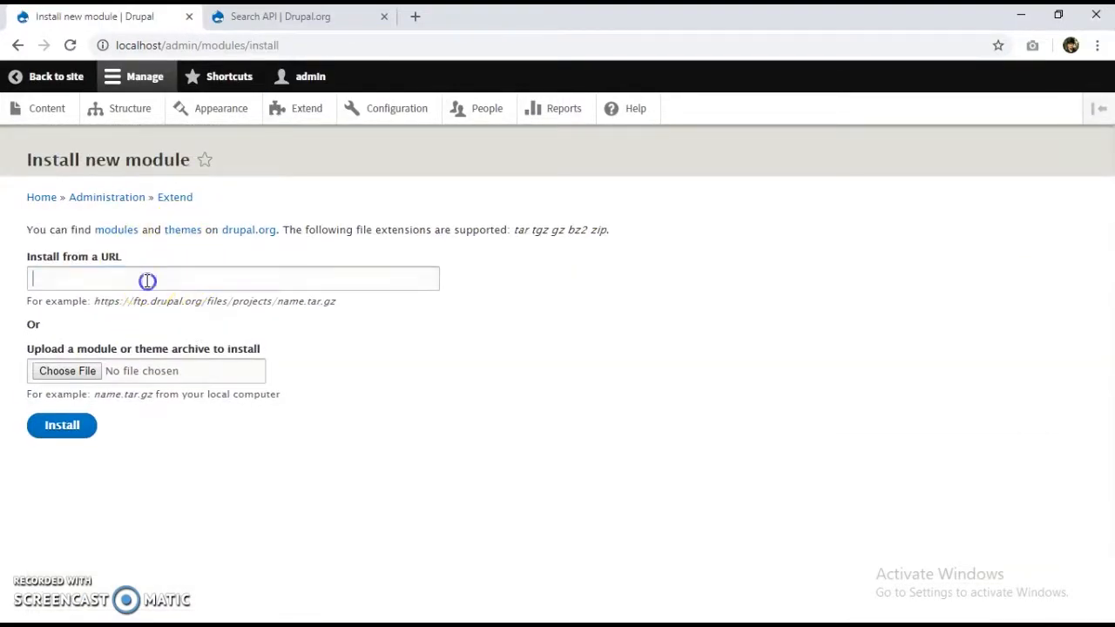
pyautogui.click(147, 281)
pyautogui.hotkey('ctrl', 'v')
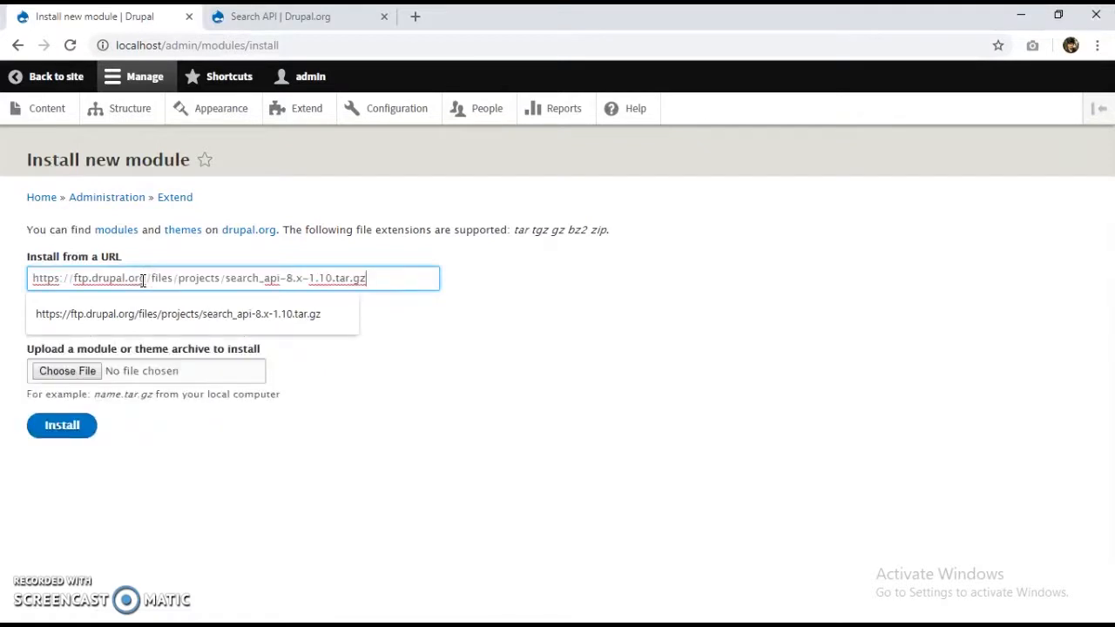
pyautogui.click(75, 430)
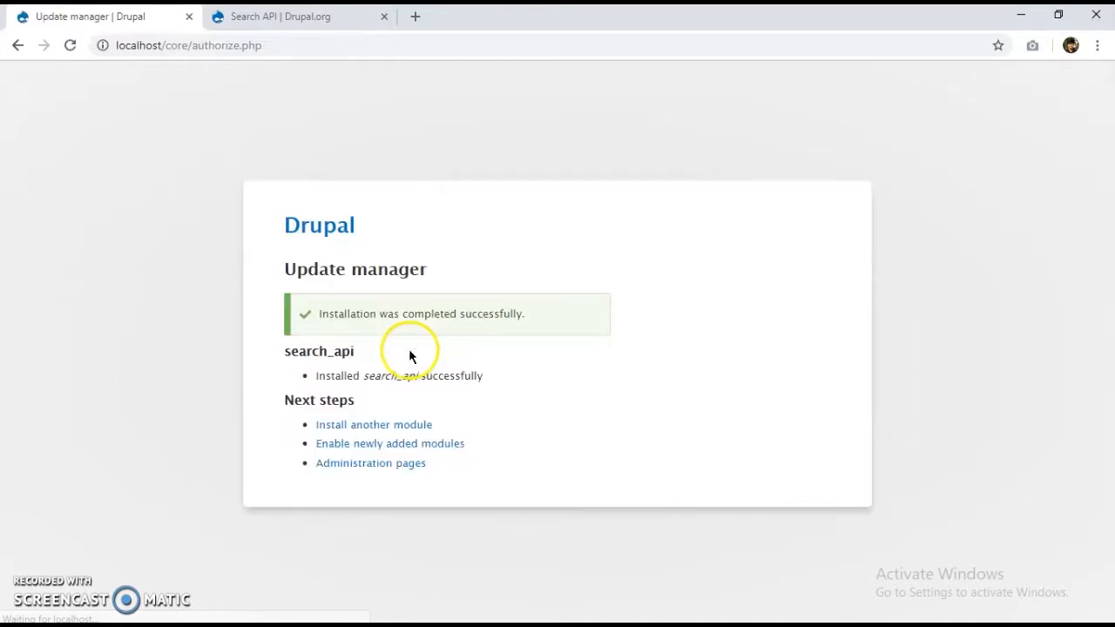
# - Return to drupal.org and open its Modules listing from the Search API project page
pyautogui.click(298, 20)
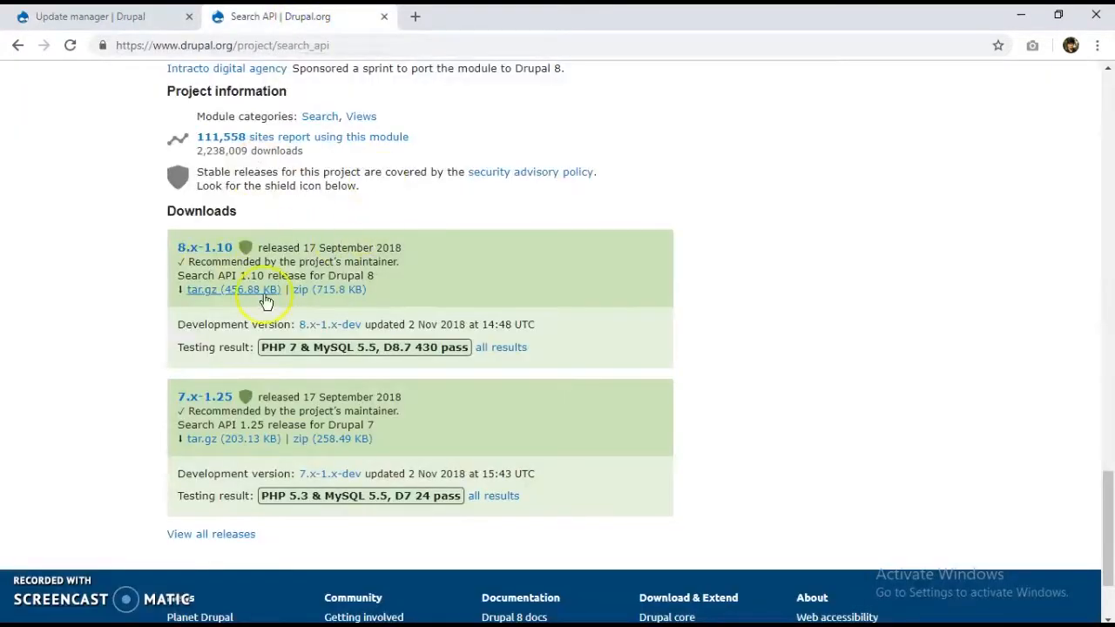
pyautogui.scroll(10, 213, 471)
pyautogui.scroll(10, 213, 471)
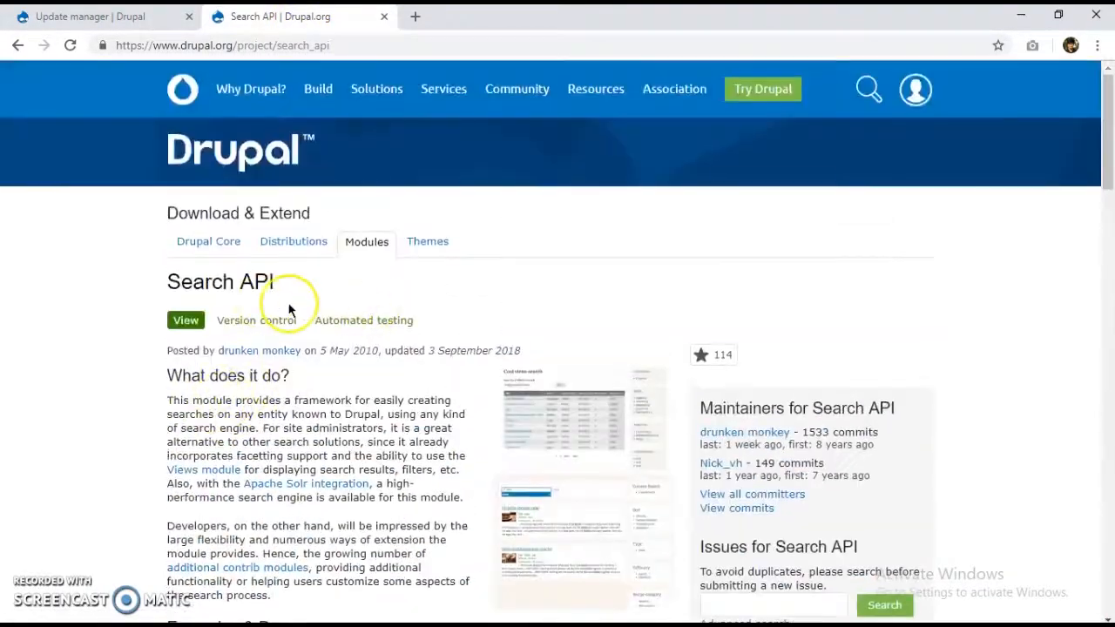
pyautogui.moveTo(293, 119)
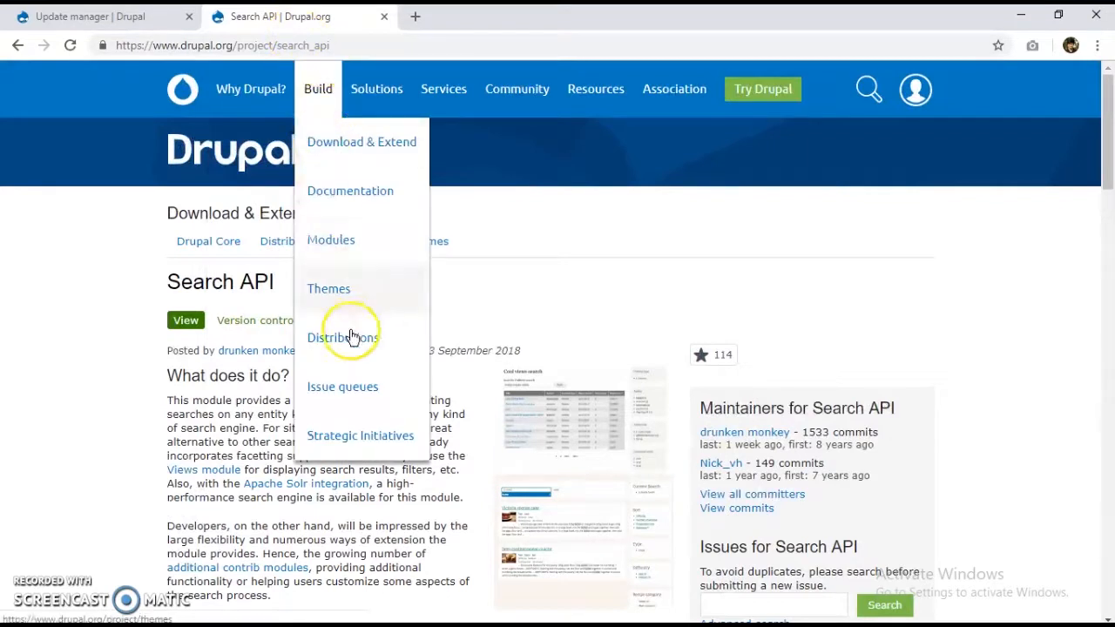
pyautogui.click(340, 248)
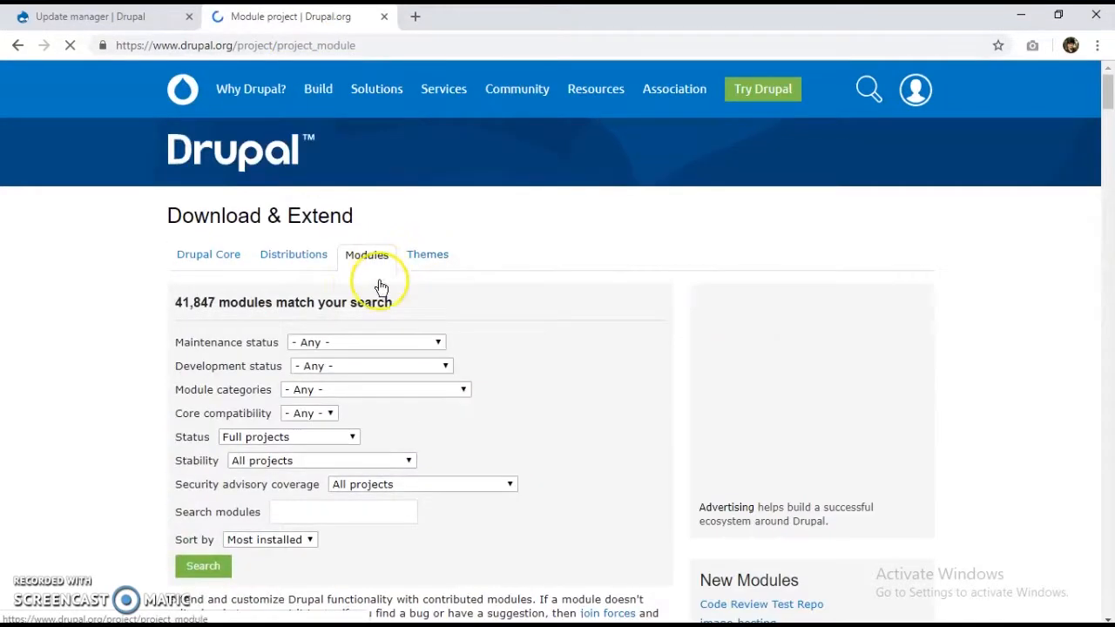
# - Search the modules for "devel" with core compatibility set to 8.x
pyautogui.click(292, 510)
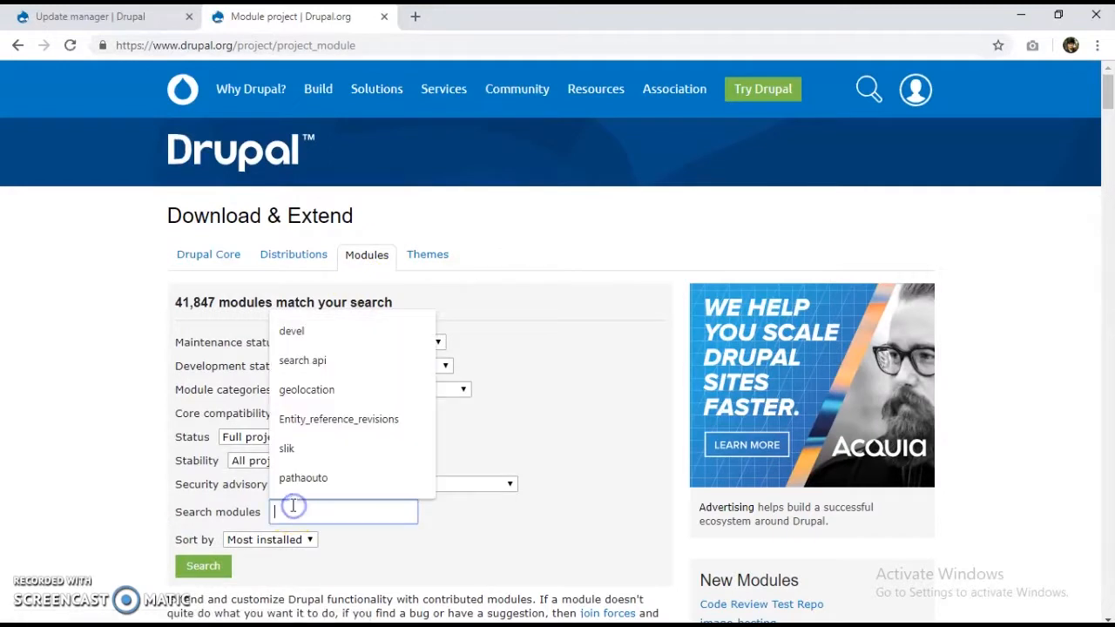
pyautogui.click(294, 329)
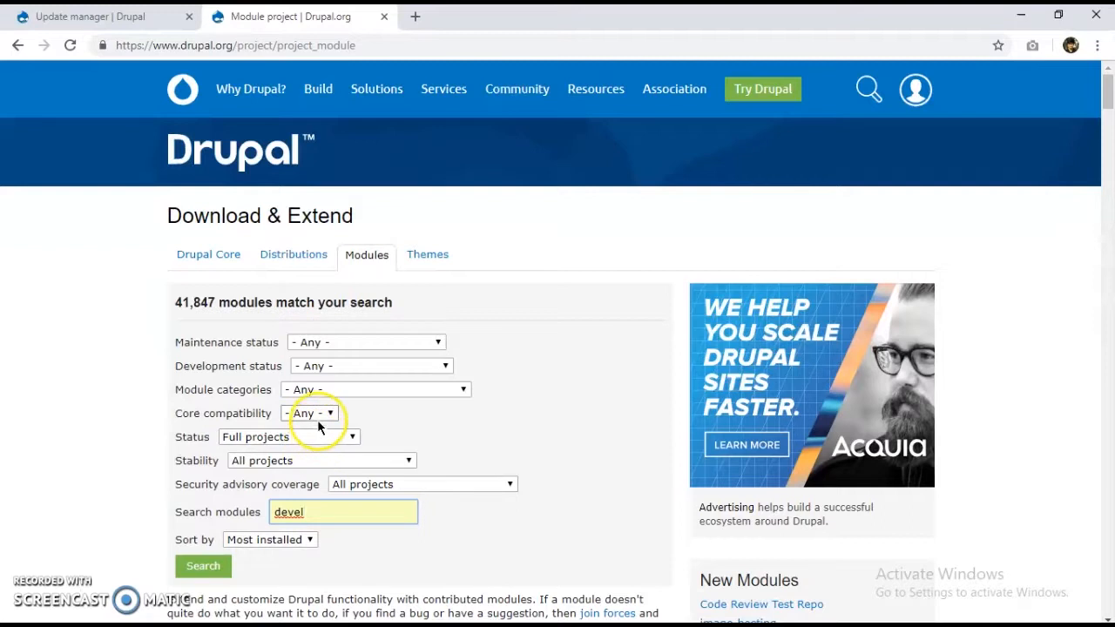
pyautogui.click(319, 415)
pyautogui.click(296, 456)
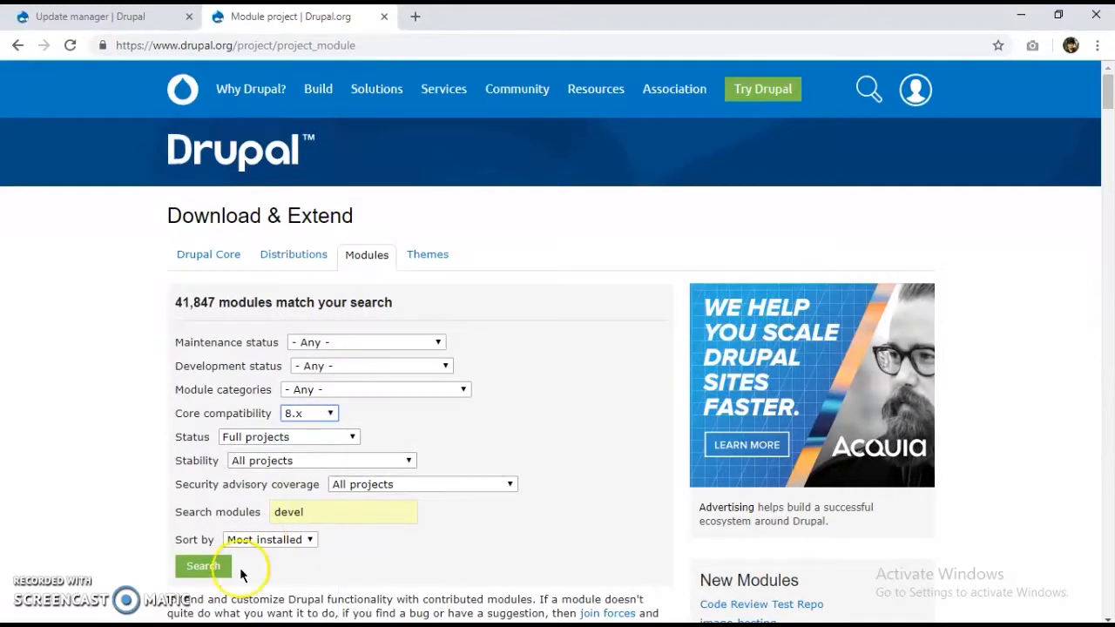
pyautogui.click(218, 566)
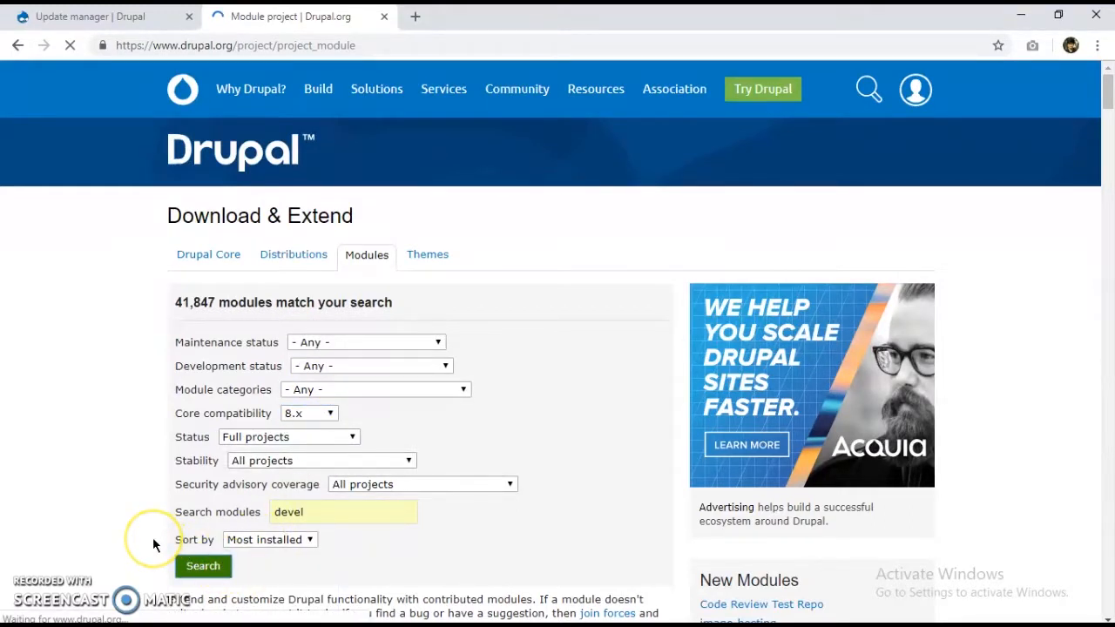
# - Open the Devel project page from the module search results
pyautogui.scroll(-5, 152, 537)
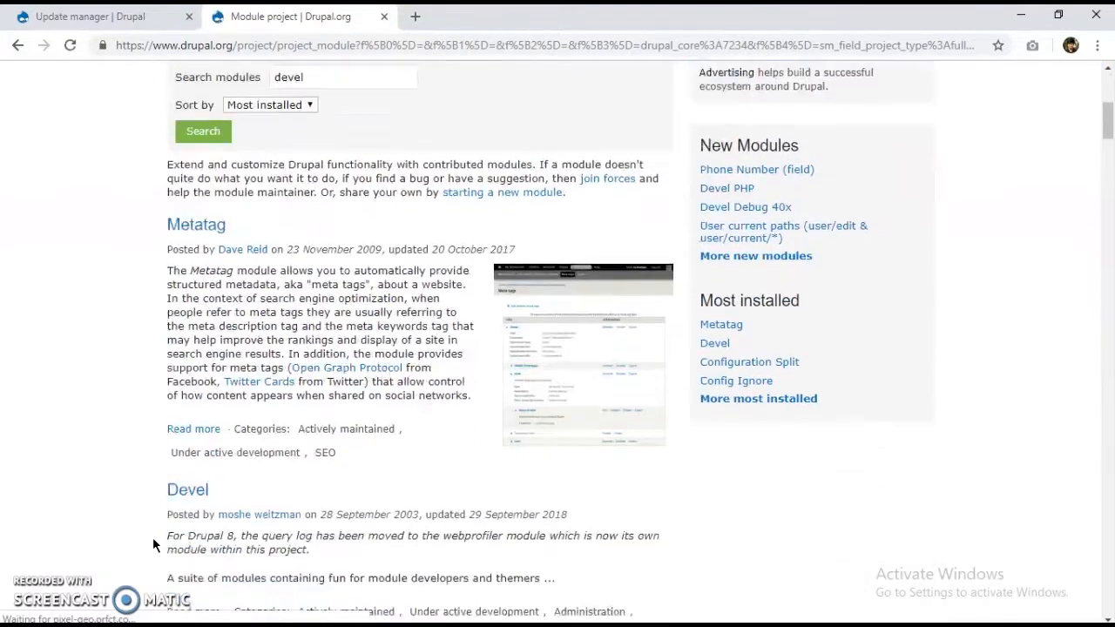
pyautogui.scroll(-1, 152, 544)
pyautogui.click(188, 436)
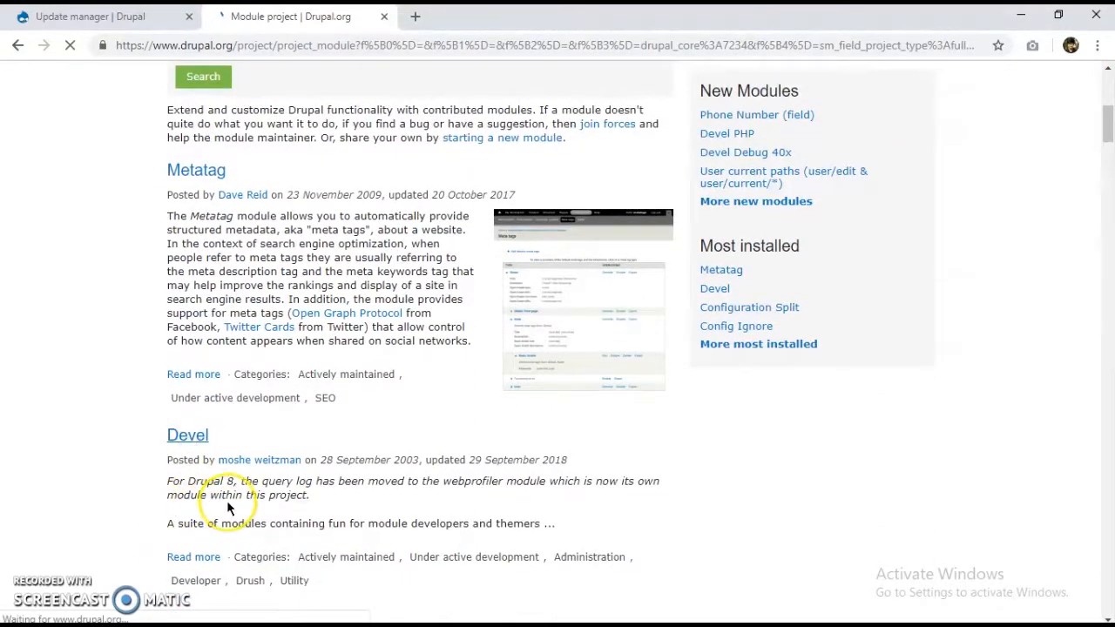
# - Copy the link address of the tar.gz download for the Devel 8.x-1.2 release
pyautogui.scroll(-8, 250, 503)
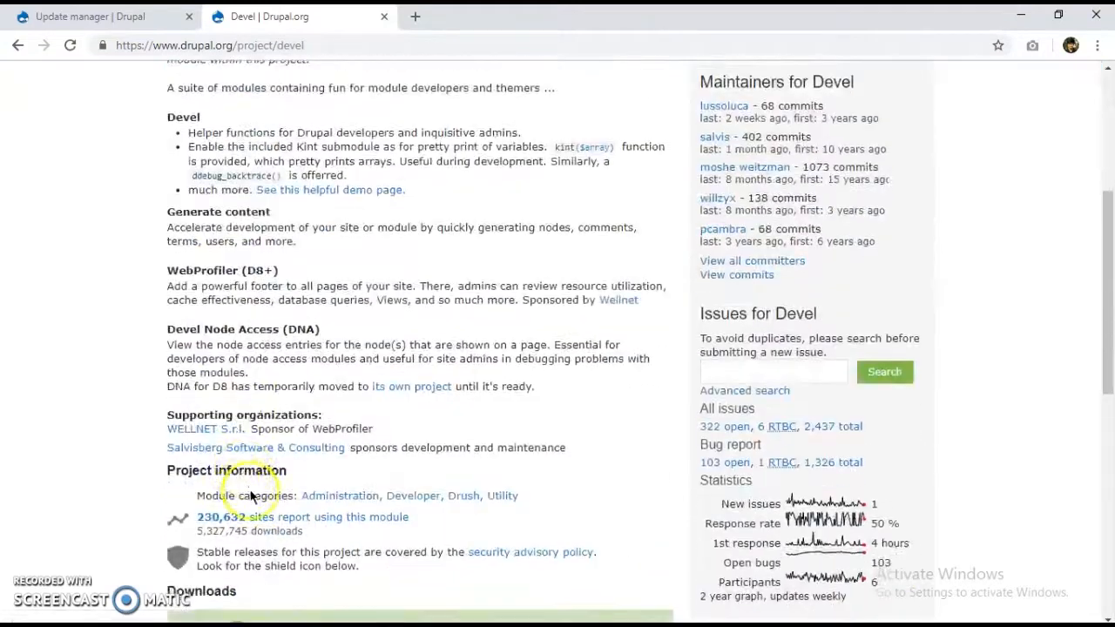
pyautogui.scroll(-2, 82, 269)
pyautogui.scroll(4, 359, 398)
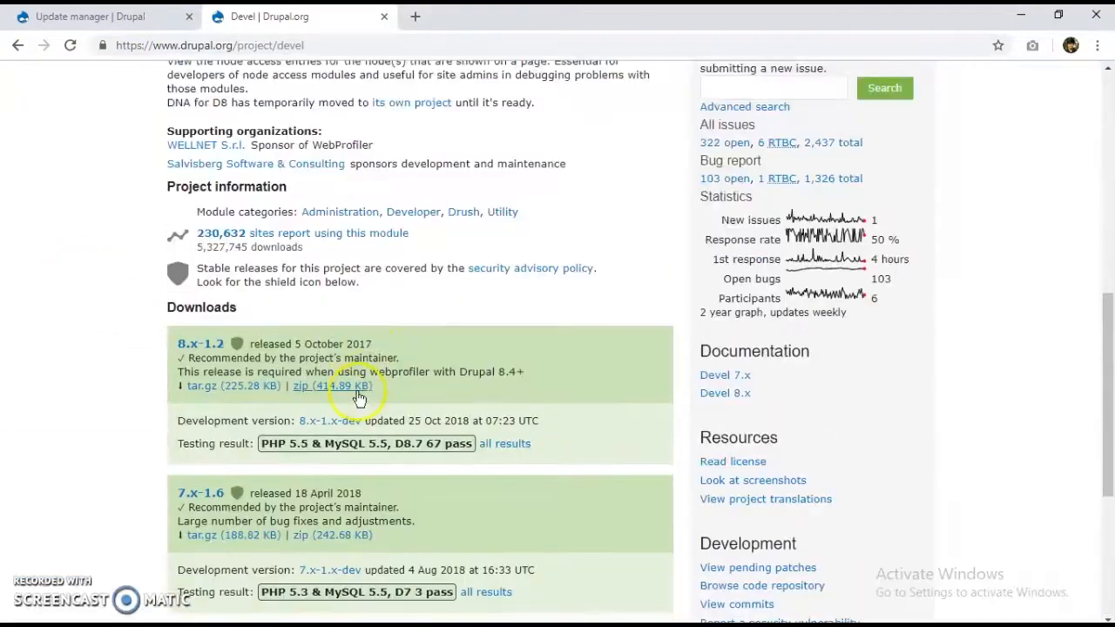
pyautogui.rightClick(233, 386)
pyautogui.click(315, 485)
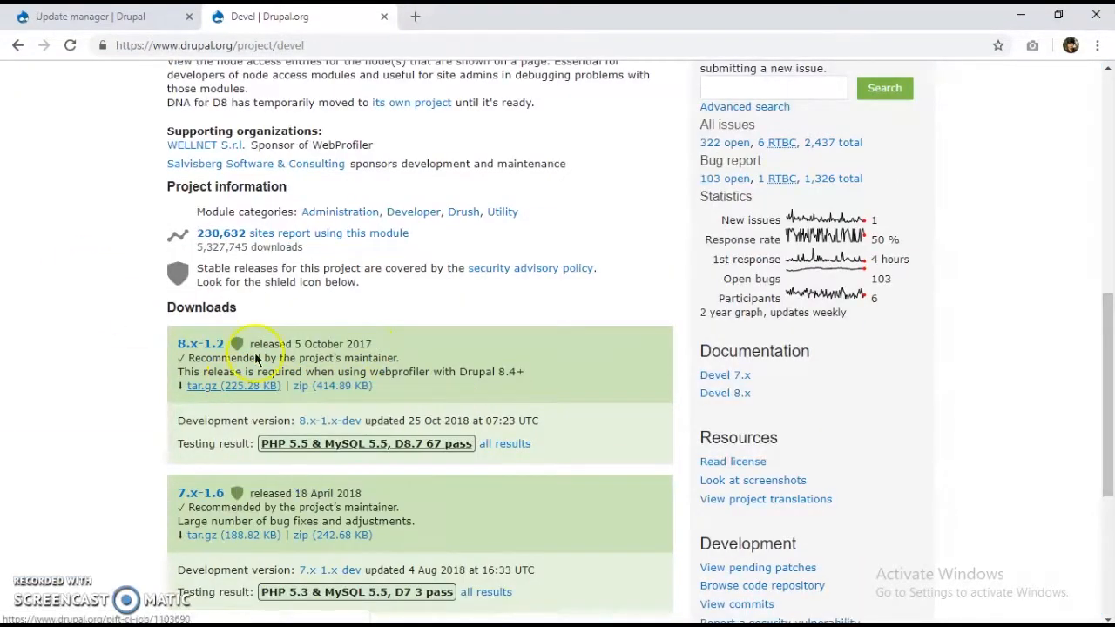
# - On the local site, install another module from the copied Devel 8.x-1.2 tar.gz URL
pyautogui.click(100, 17)
pyautogui.click(355, 425)
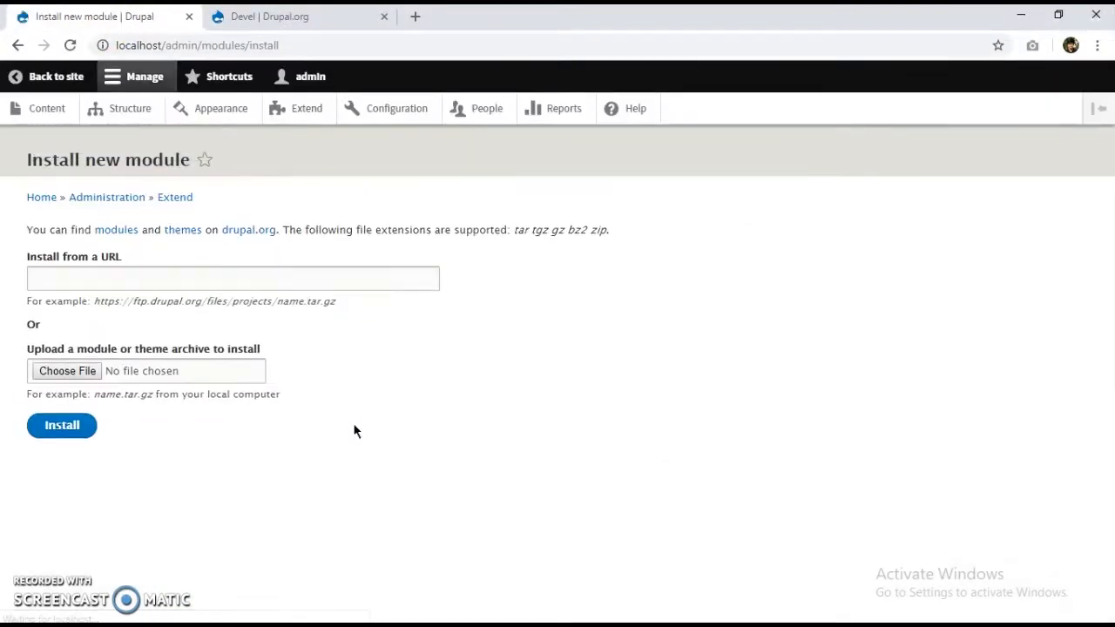
pyautogui.click(191, 287)
pyautogui.rightClick(191, 286)
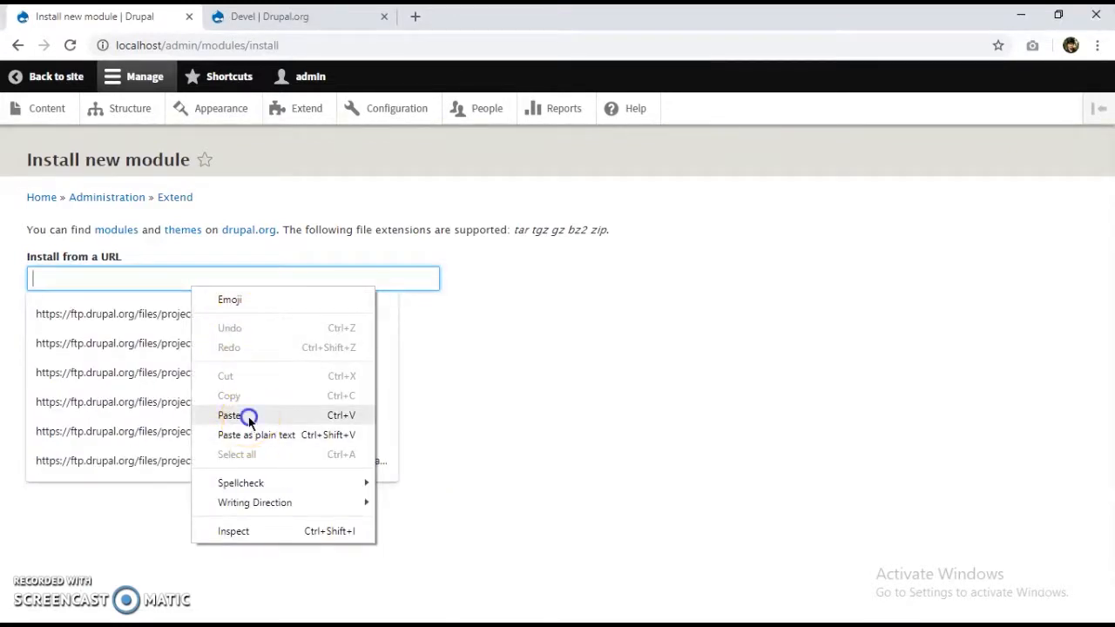
pyautogui.click(281, 418)
pyautogui.click(77, 438)
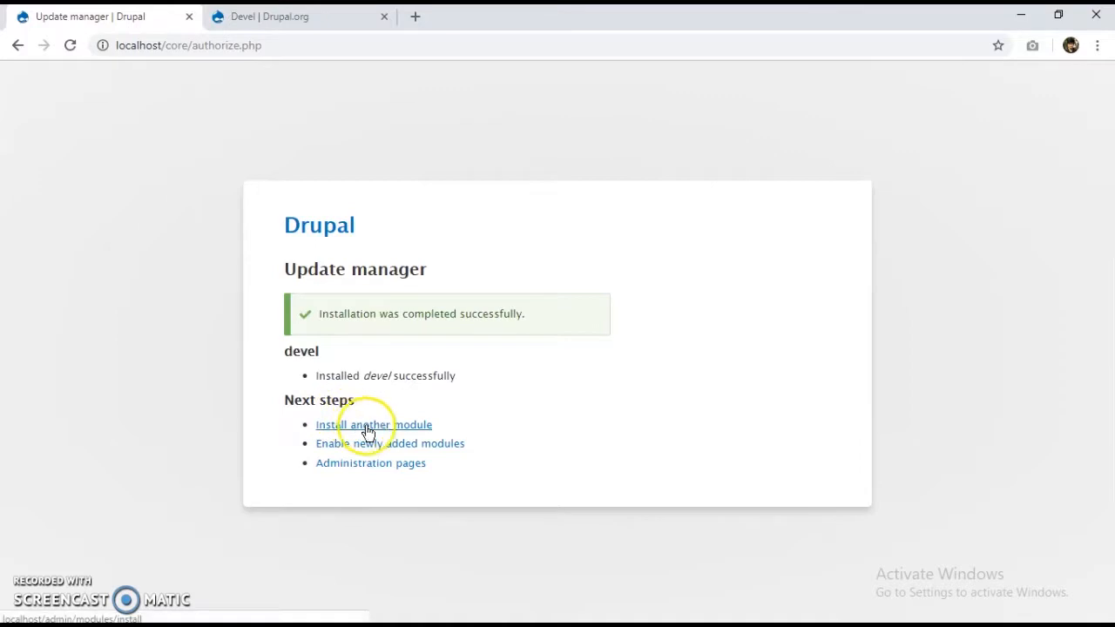
# - Go to the page for enabling newly added modules and look through which core modules are enabled
pyautogui.moveTo(315, 375); pyautogui.dragTo(387, 381)
pyautogui.click(390, 380)
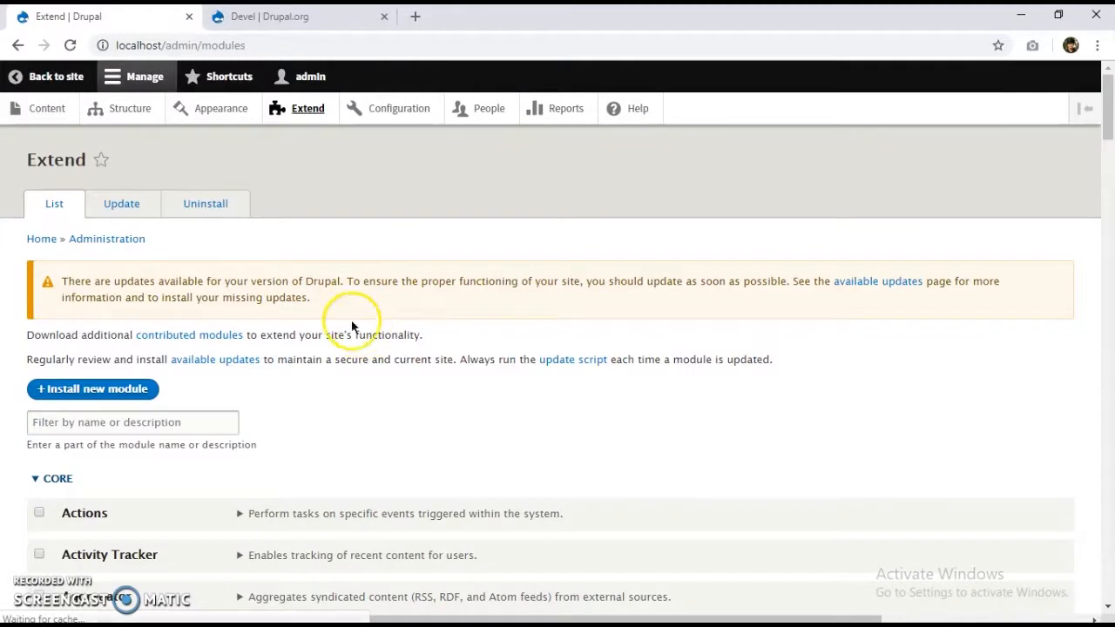
pyautogui.scroll(-4, 31, 288)
pyautogui.scroll(-8, 185, 399)
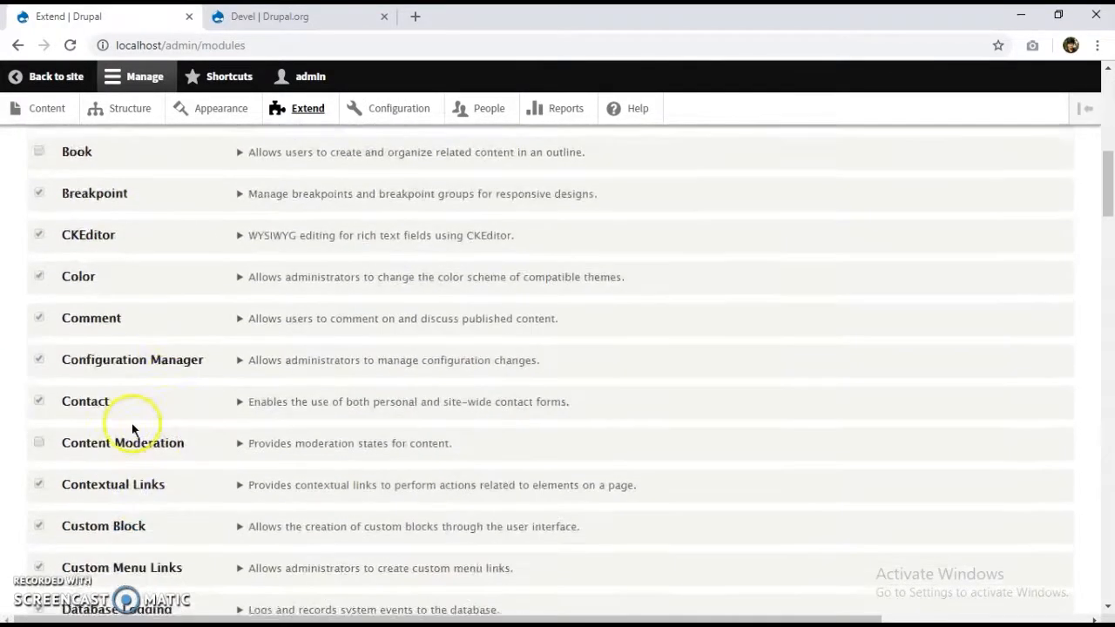
pyautogui.scroll(-4, 149, 475)
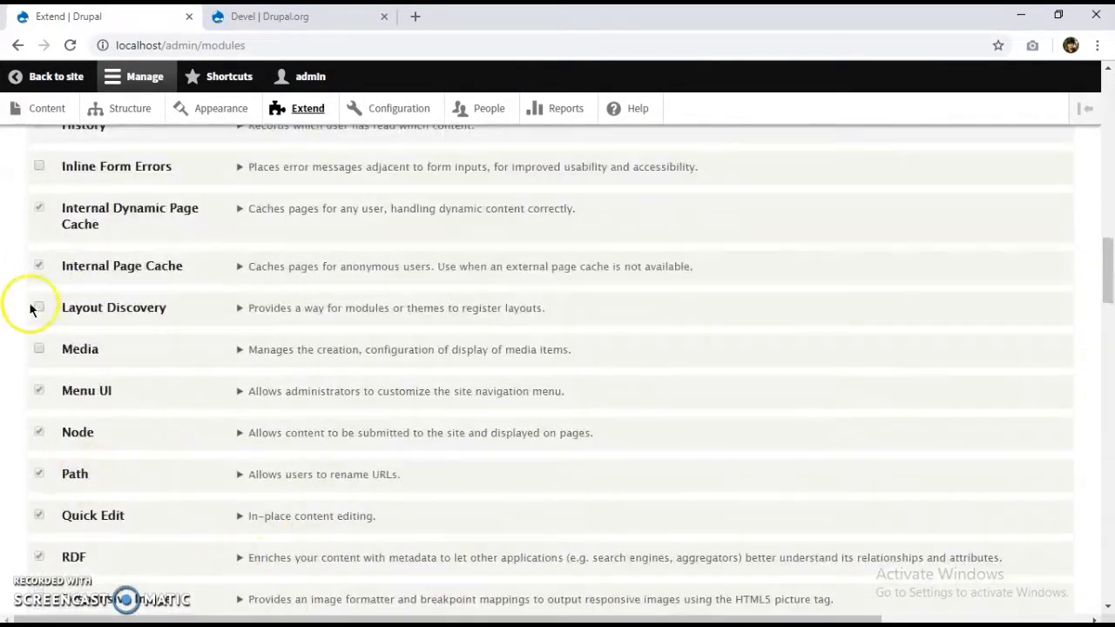
pyautogui.scroll(-5, 331, 310)
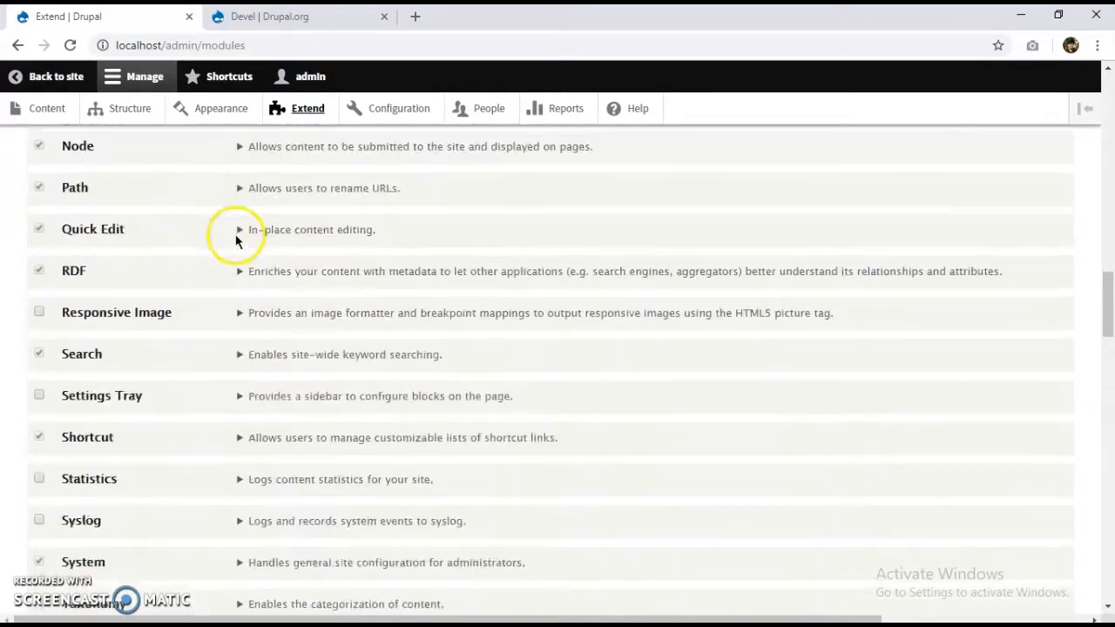
pyautogui.scroll(17, 230, 253)
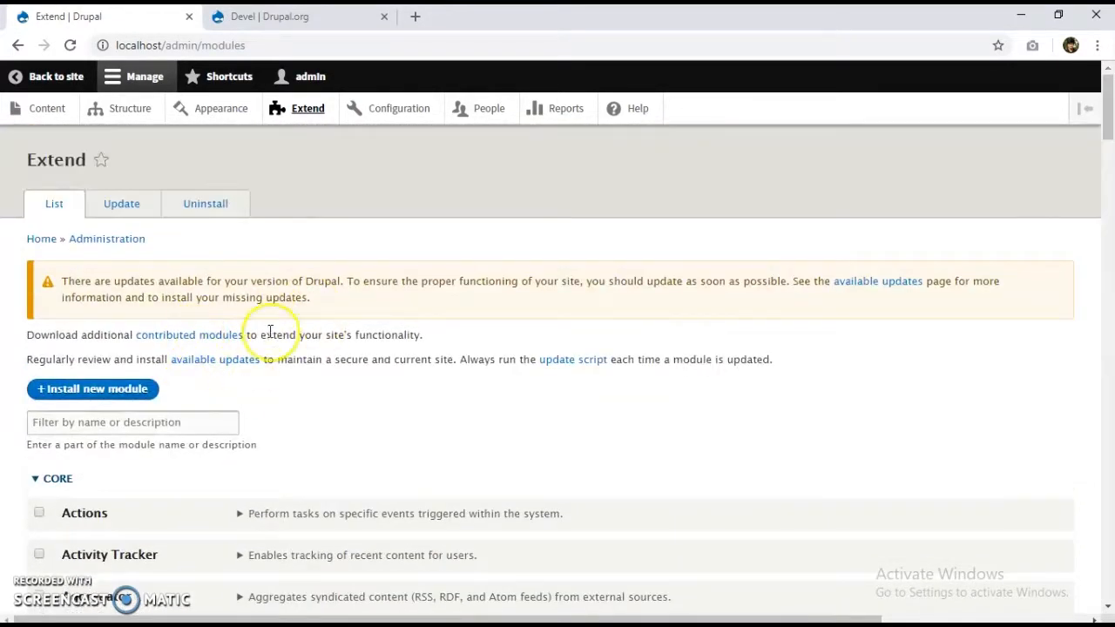
# - Uninstall the core Search module from the site
pyautogui.click(215, 208)
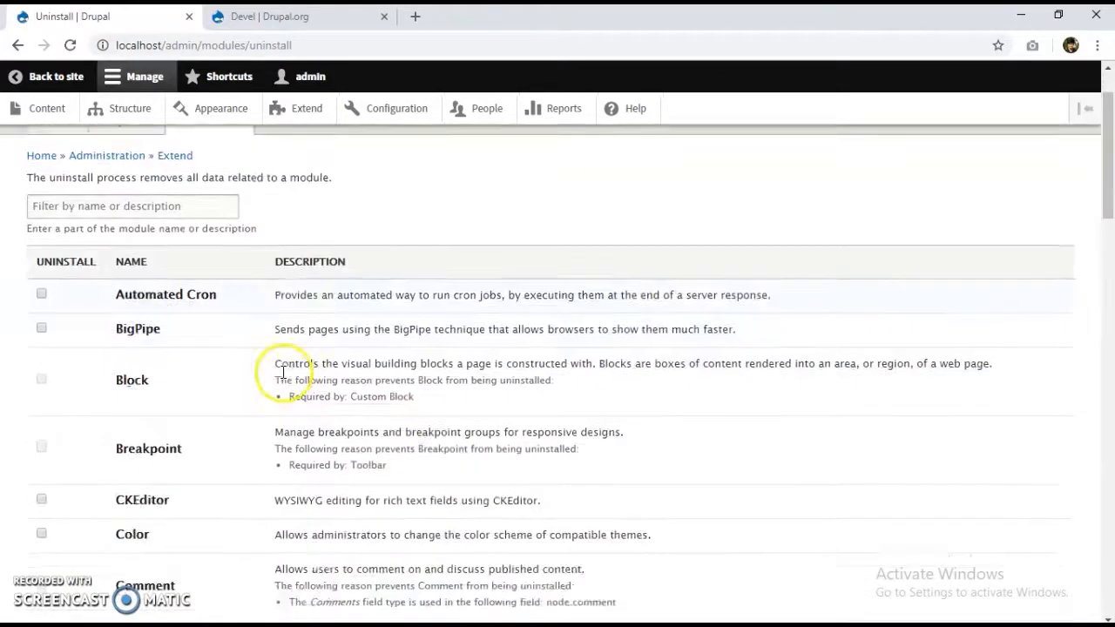
pyautogui.scroll(-9, 279, 368)
pyautogui.scroll(-9, 147, 438)
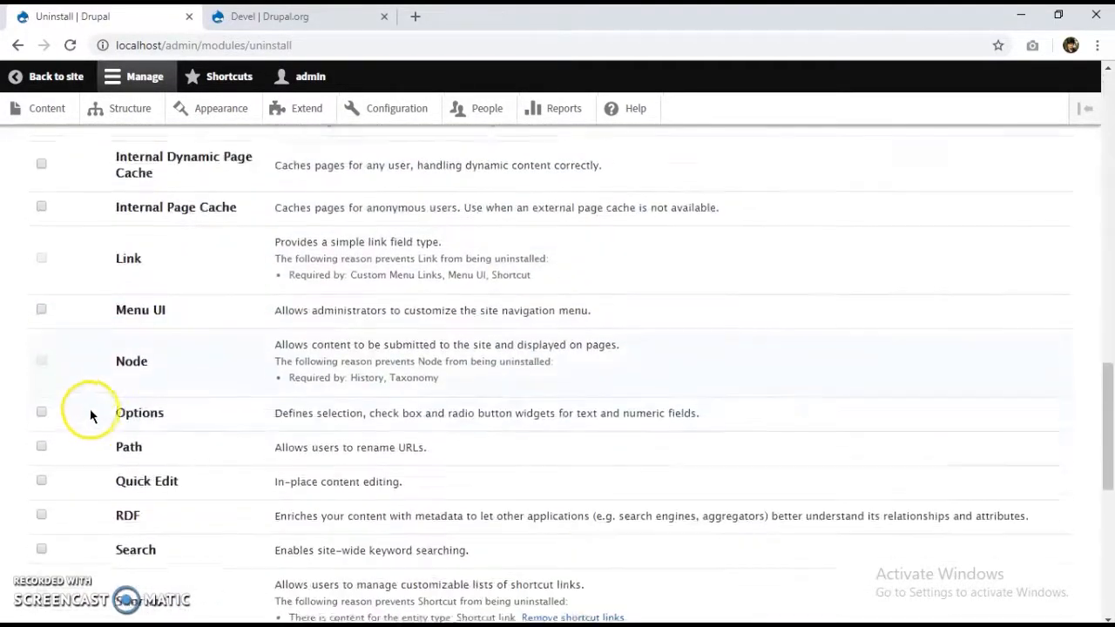
pyautogui.scroll(-1, 50, 223)
pyautogui.click(40, 218)
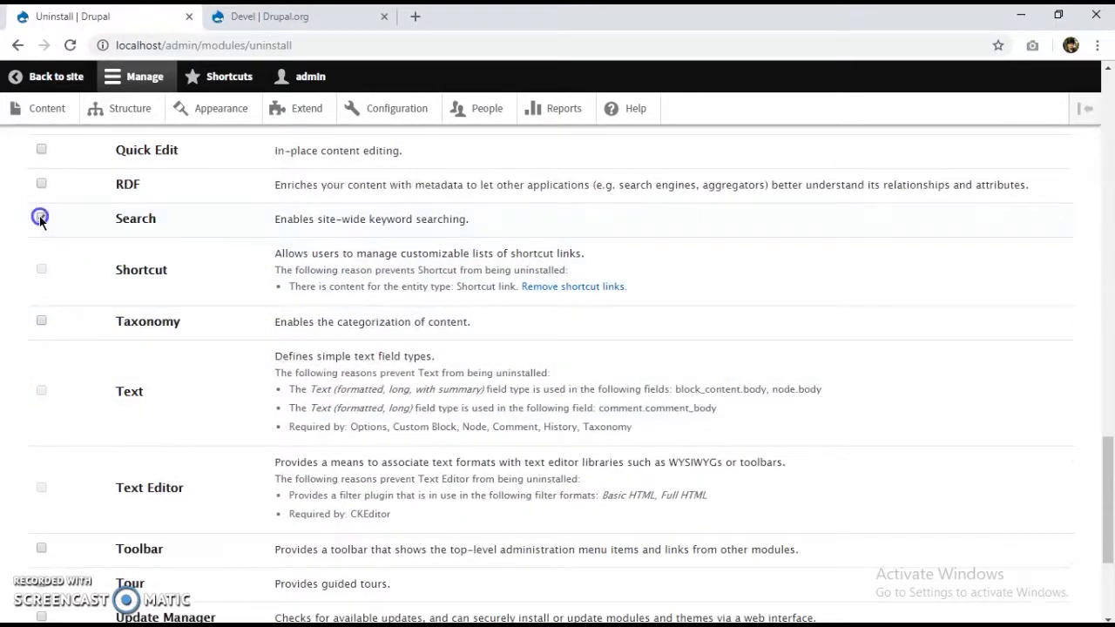
pyautogui.scroll(-5, 115, 392)
pyautogui.click(42, 534)
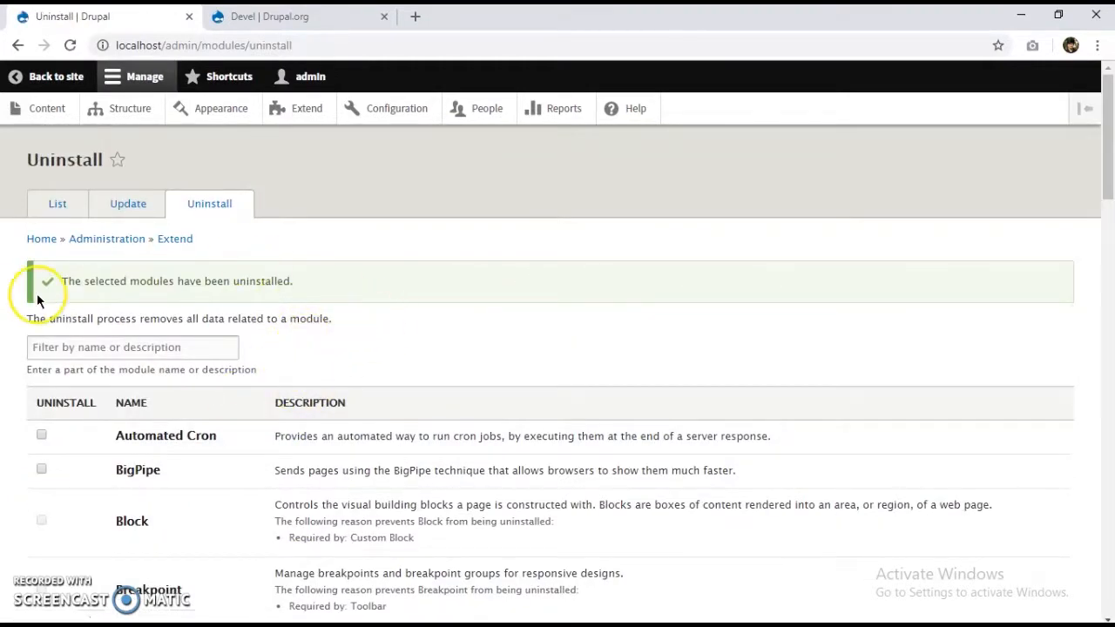
# - Return to the module list and examine the requirements of Database Search and Database Search Defaults
pyautogui.click(69, 210)
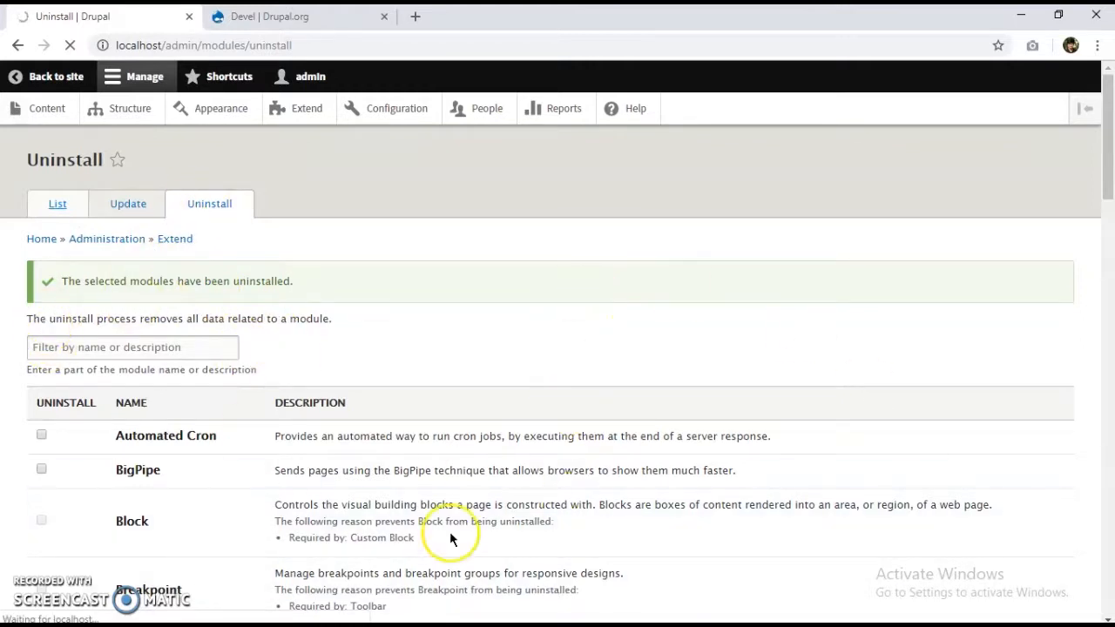
pyautogui.scroll(-12, 276, 368)
pyautogui.scroll(-20, 142, 423)
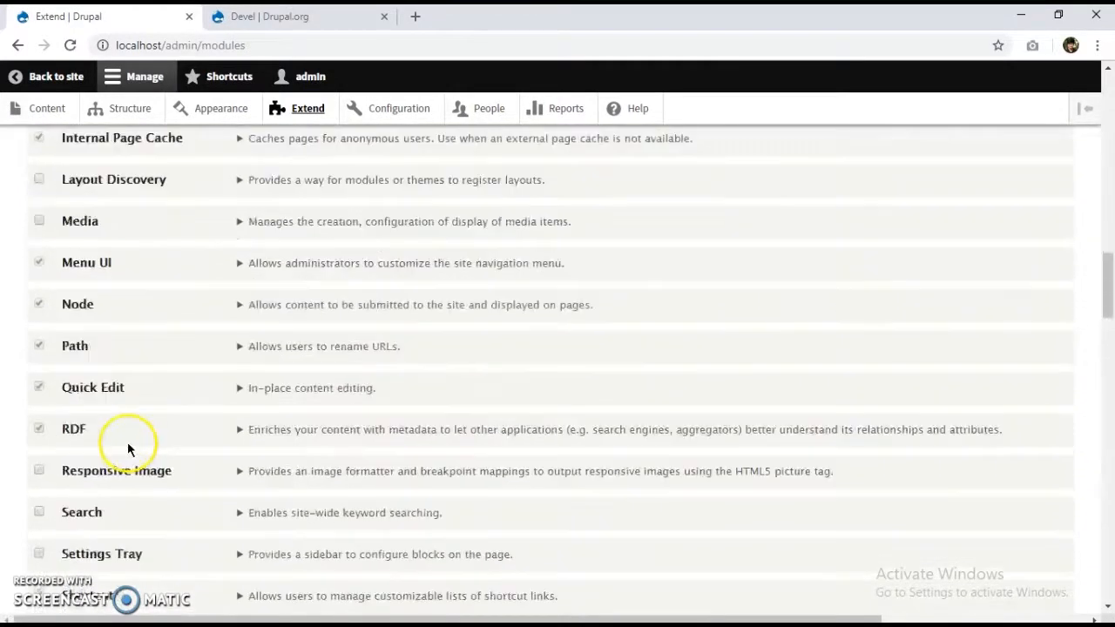
pyautogui.scroll(-11, 99, 461)
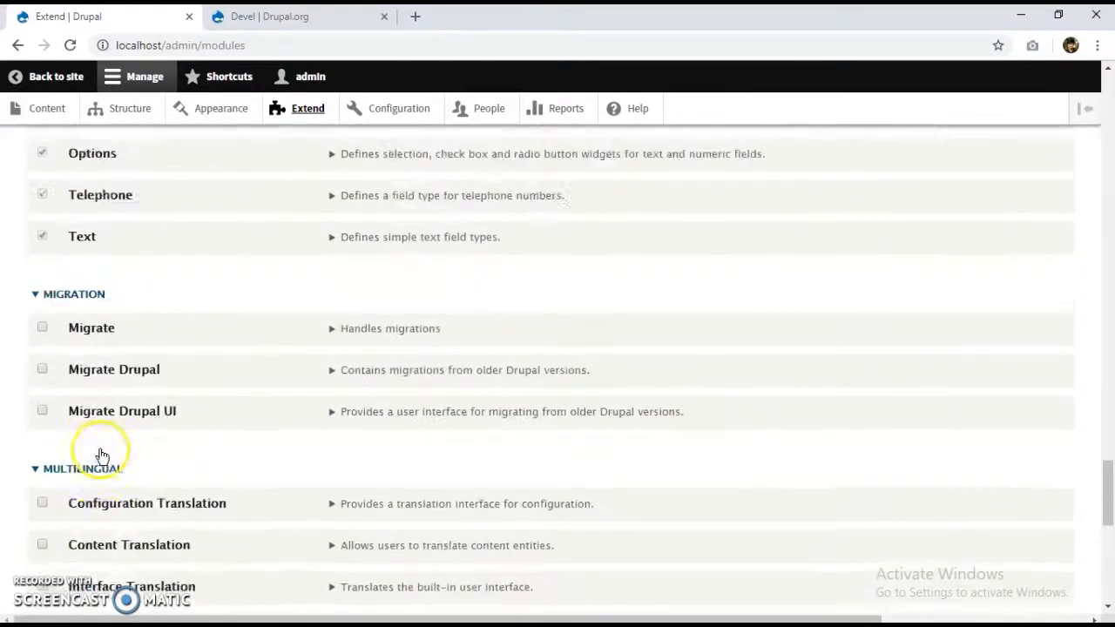
pyautogui.scroll(2, 80, 444)
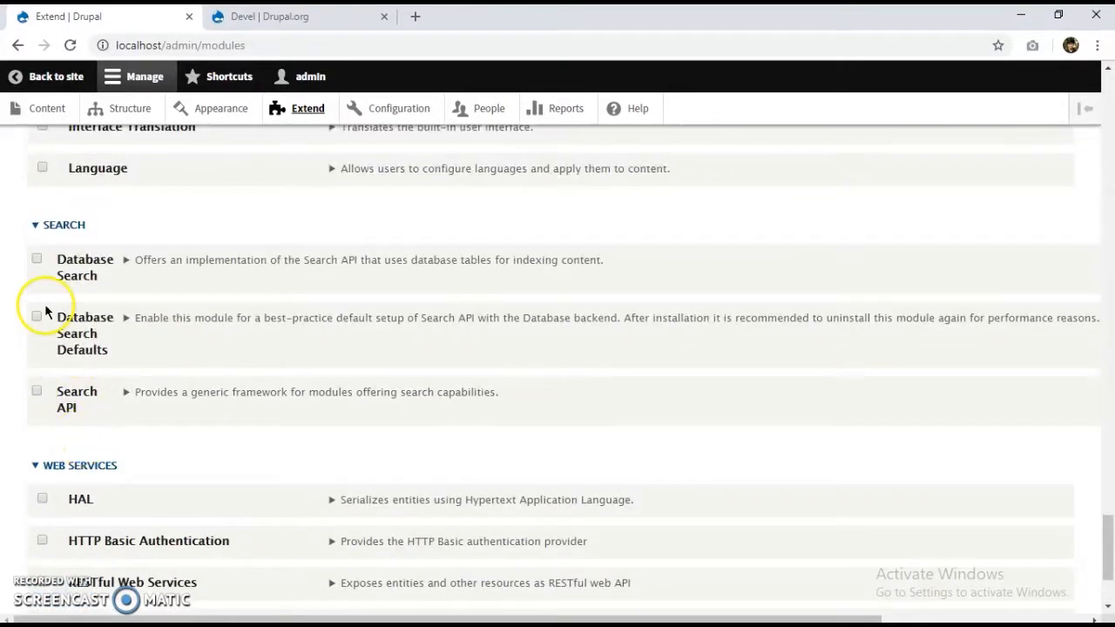
pyautogui.click(127, 262)
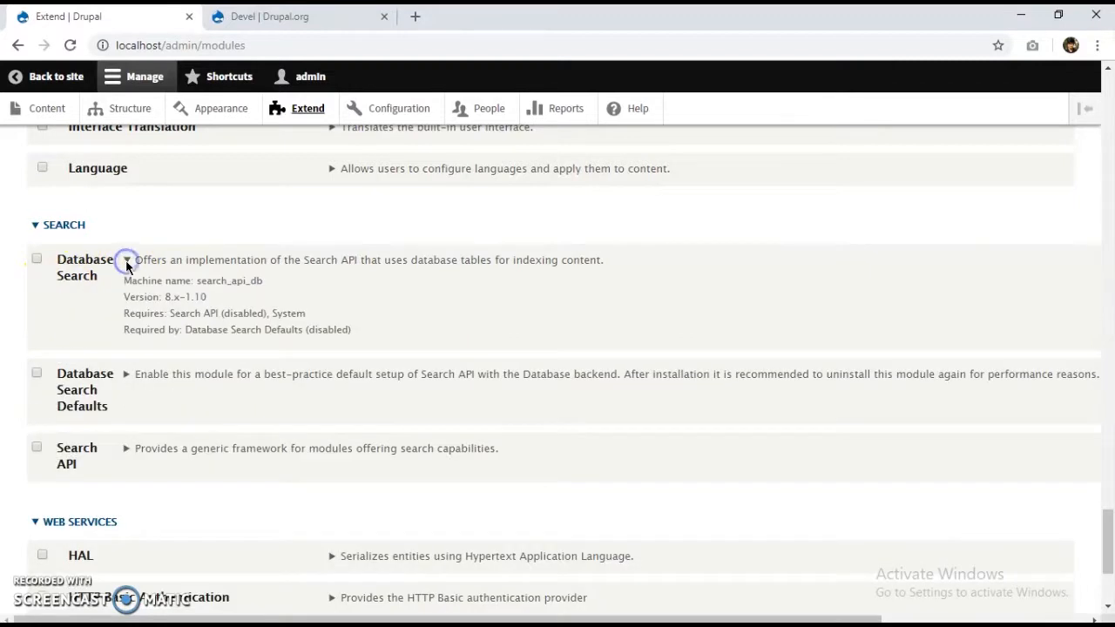
pyautogui.moveTo(185, 329); pyautogui.dragTo(317, 342)
pyautogui.click(317, 342)
pyautogui.click(129, 374)
pyautogui.moveTo(375, 443)
pyautogui.mouseDown()
pyautogui.moveTo(549, 440)
pyautogui.moveTo(598, 457)
pyautogui.moveTo(393, 450)
pyautogui.mouseUp()
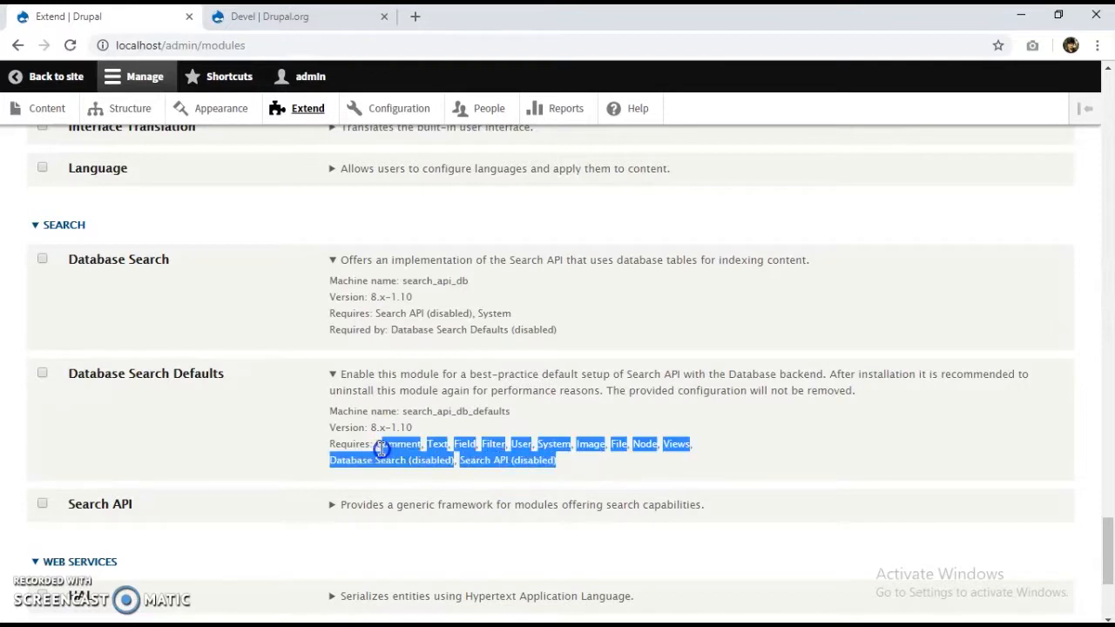
pyautogui.click(397, 448)
# - Enable the Search API and Database Search modules
pyautogui.scroll(-2, 52, 440)
pyautogui.scroll(2, 53, 440)
pyautogui.click(41, 503)
pyautogui.click(42, 257)
pyautogui.scroll(1, 369, 305)
pyautogui.scroll(-4, 369, 304)
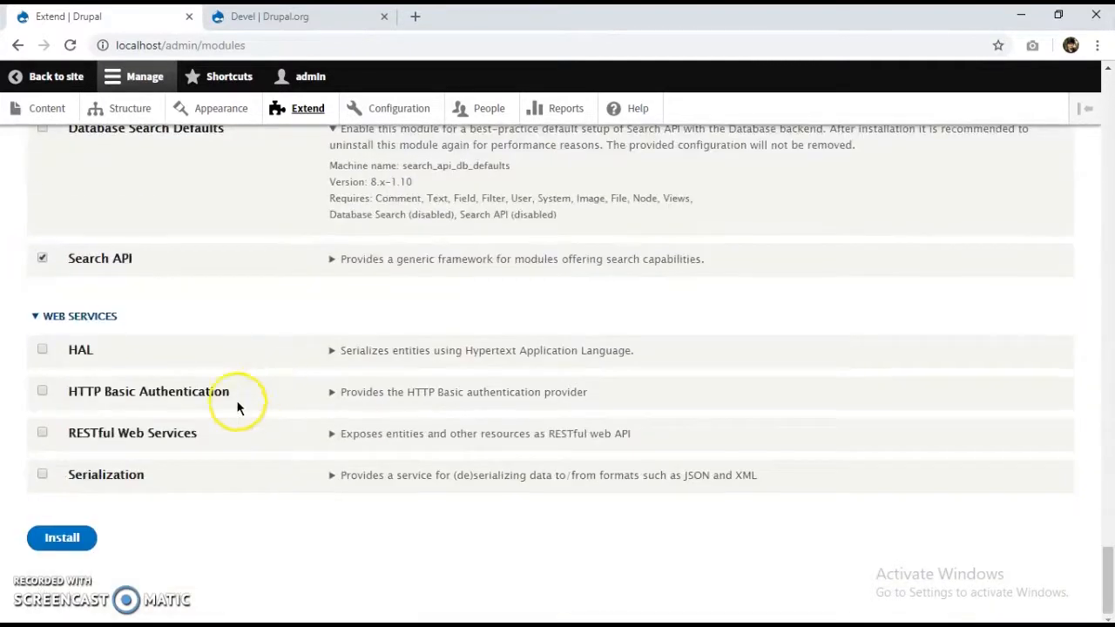
pyautogui.click(61, 537)
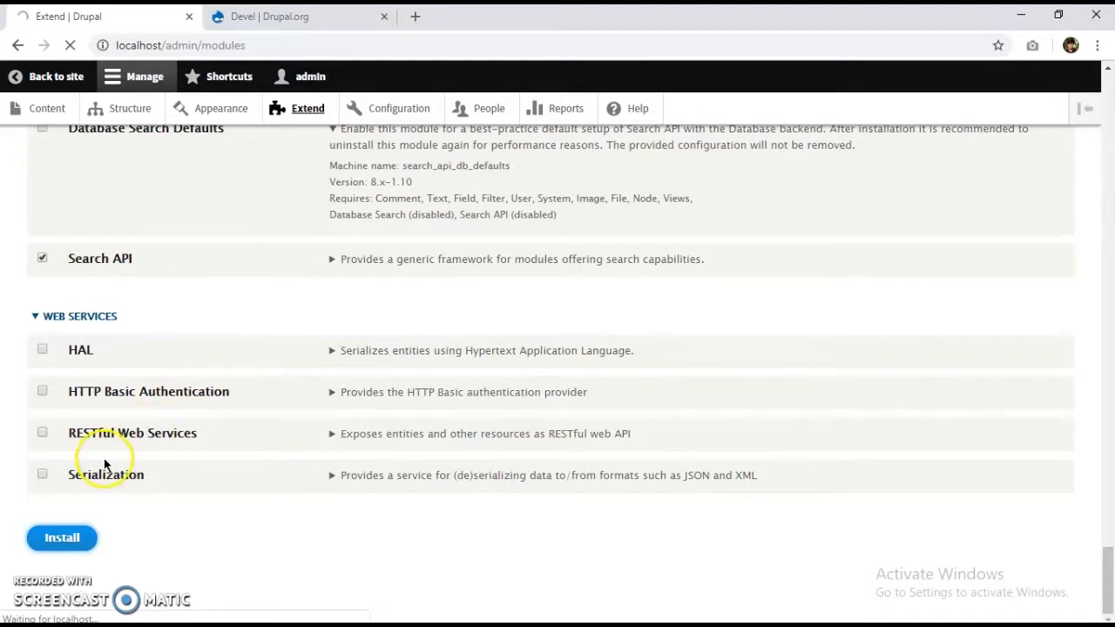
# - Enable the Database Search Defaults module in the Search group
pyautogui.scroll(-5, 157, 347)
pyautogui.scroll(-20, 157, 346)
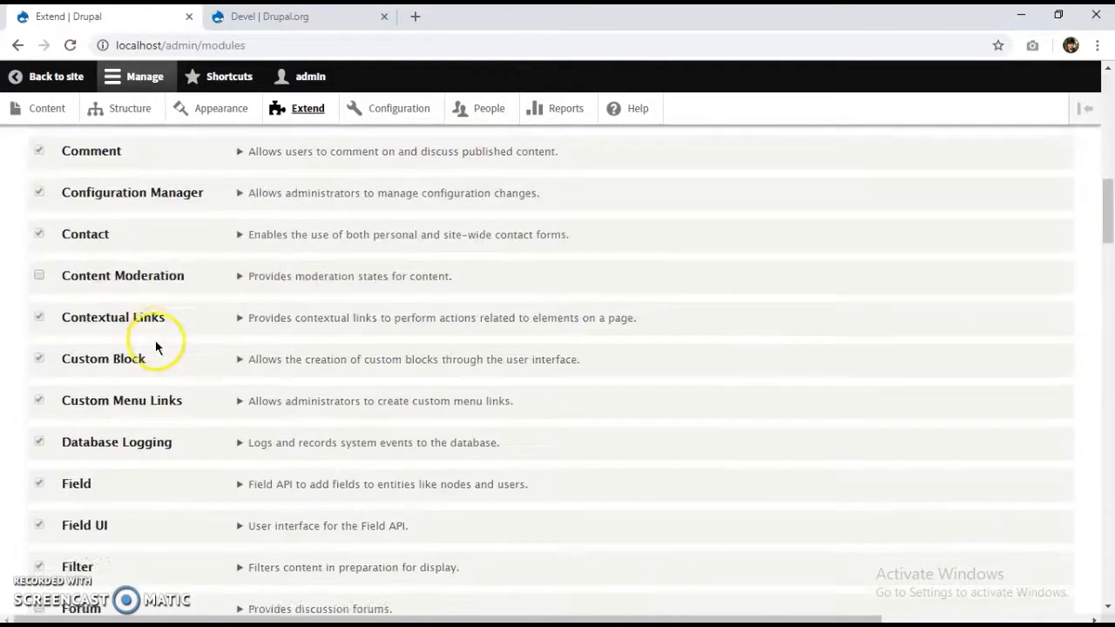
pyautogui.scroll(-15, 155, 345)
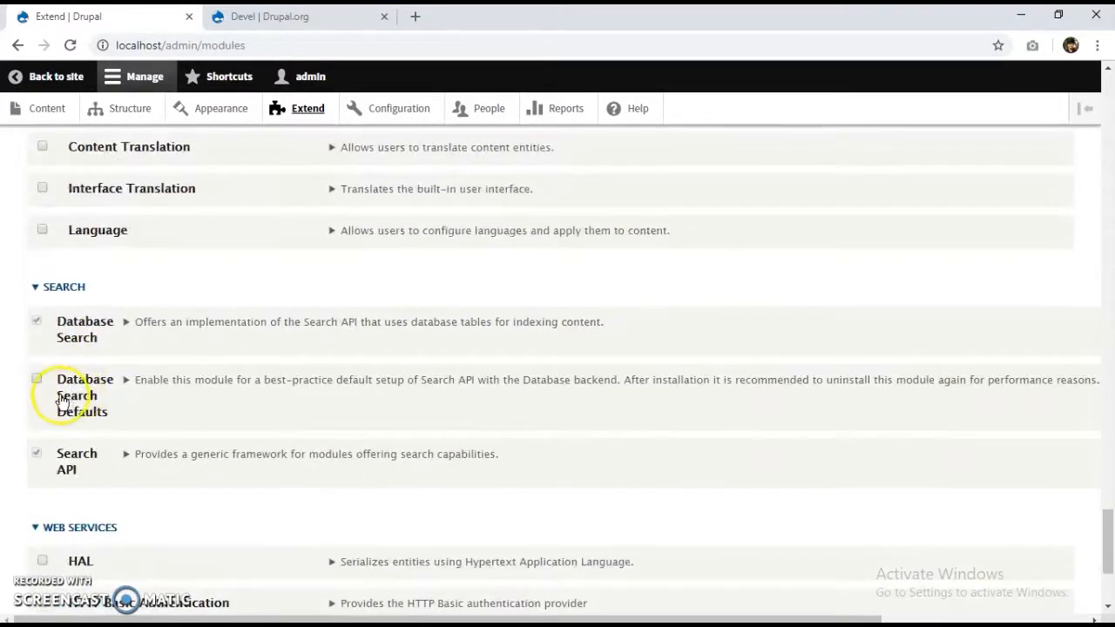
pyautogui.click(63, 399)
pyautogui.scroll(-3, 64, 391)
pyautogui.click(82, 521)
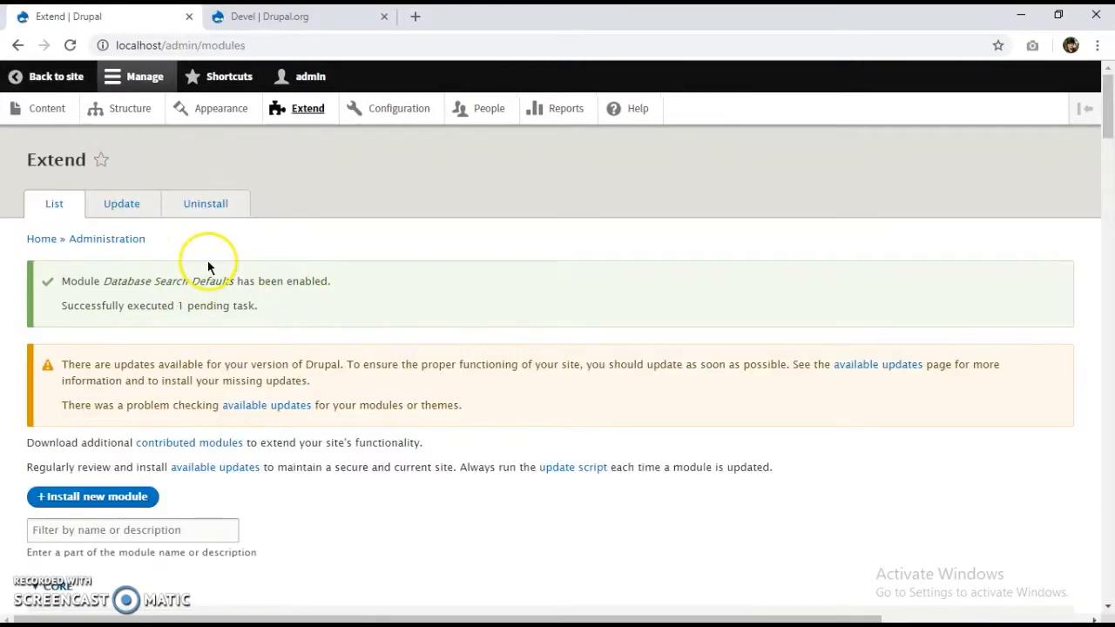
# - Enable the Devel, Devel generate, Devel Kint and Web Profiler modules in the Development group
pyautogui.scroll(-10, 230, 314)
pyautogui.scroll(-20, 192, 296)
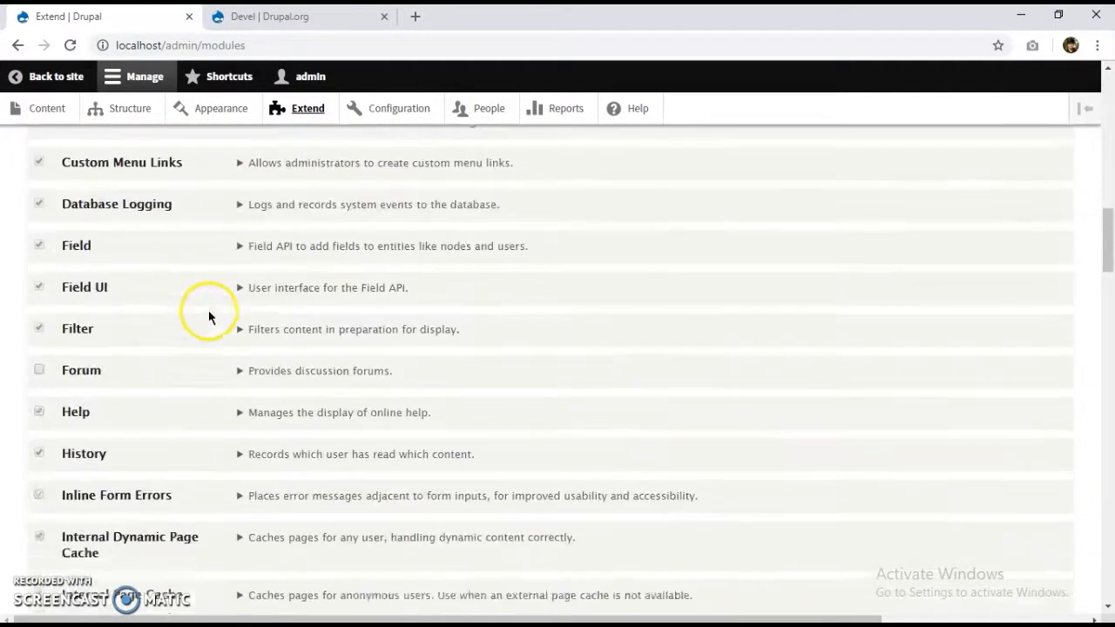
pyautogui.scroll(-12, 122, 283)
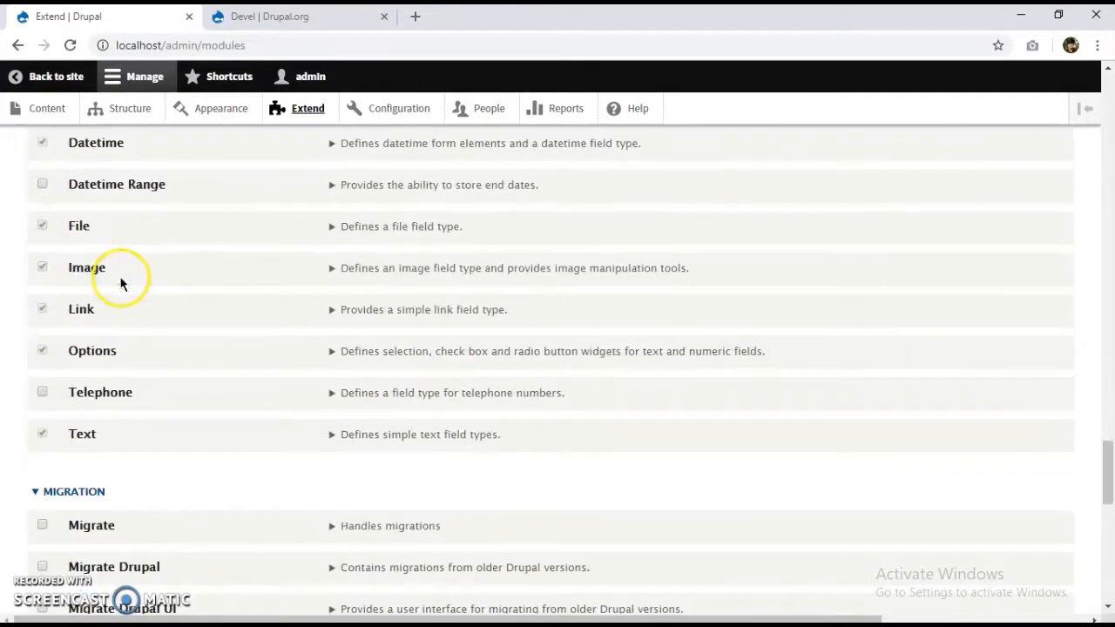
pyautogui.scroll(15, 96, 313)
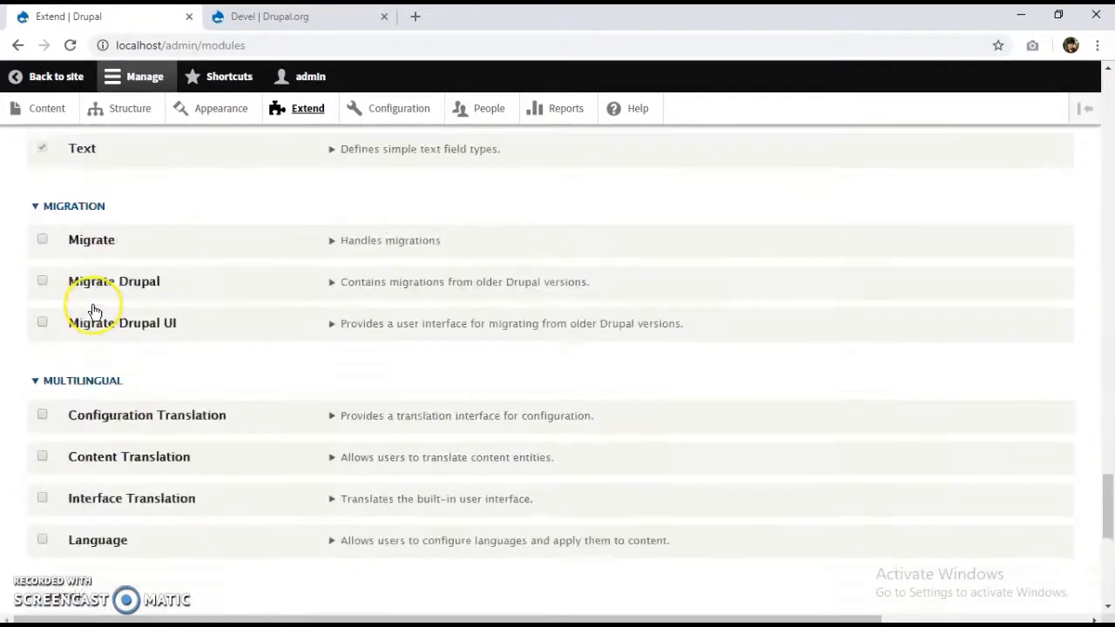
pyautogui.scroll(-1, 78, 314)
pyautogui.scroll(-1, 65, 287)
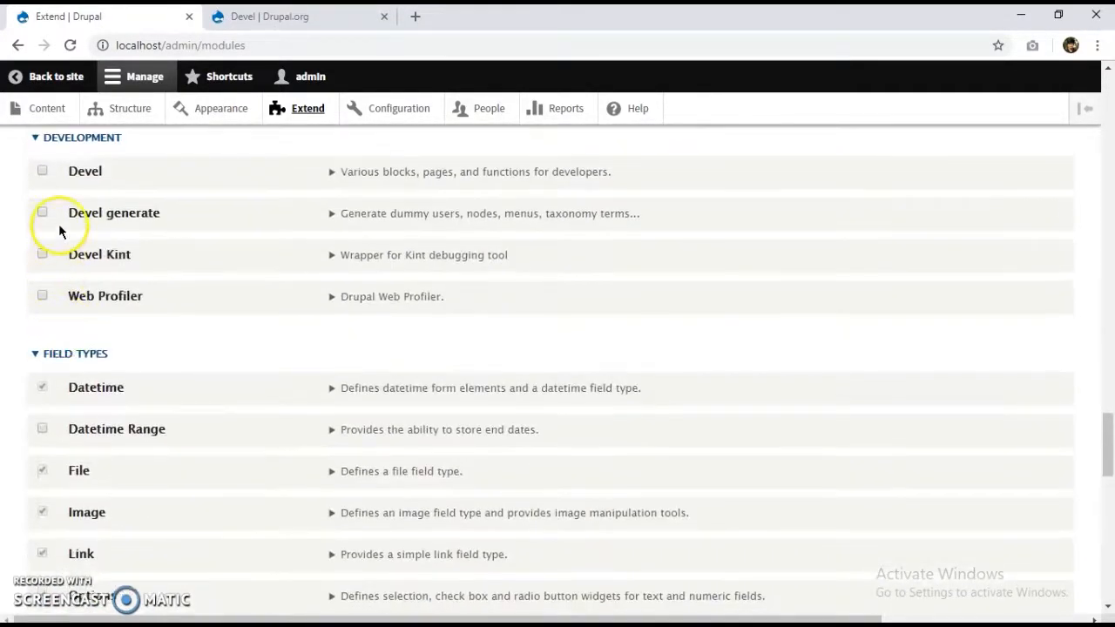
pyautogui.click(42, 171)
pyautogui.click(42, 212)
pyautogui.click(42, 254)
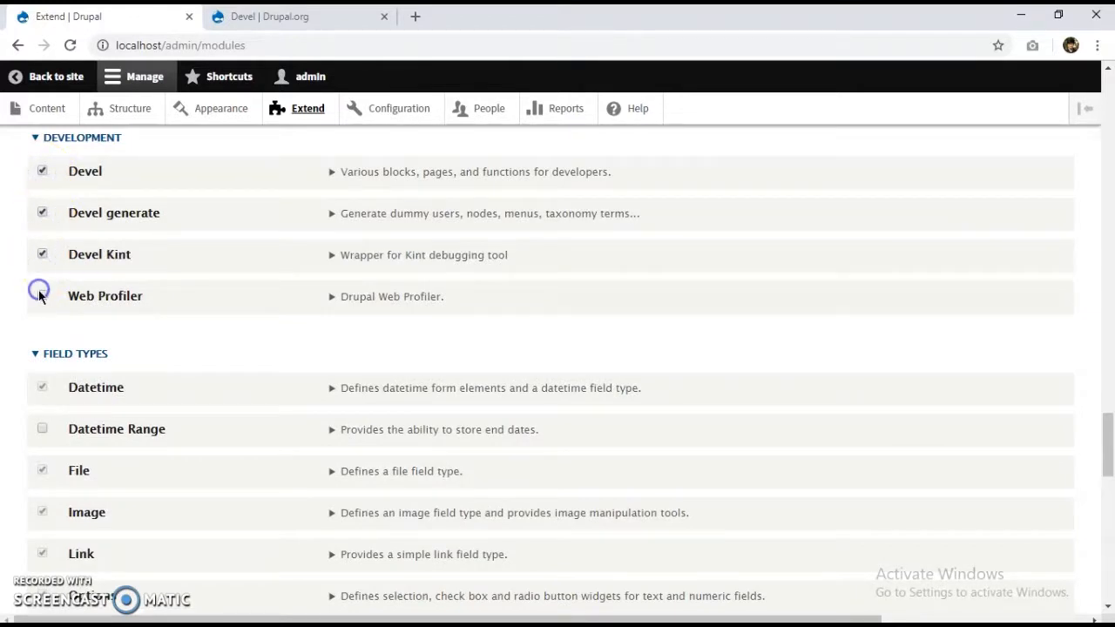
pyautogui.click(40, 296)
pyautogui.scroll(-15, 79, 287)
pyautogui.click(62, 524)
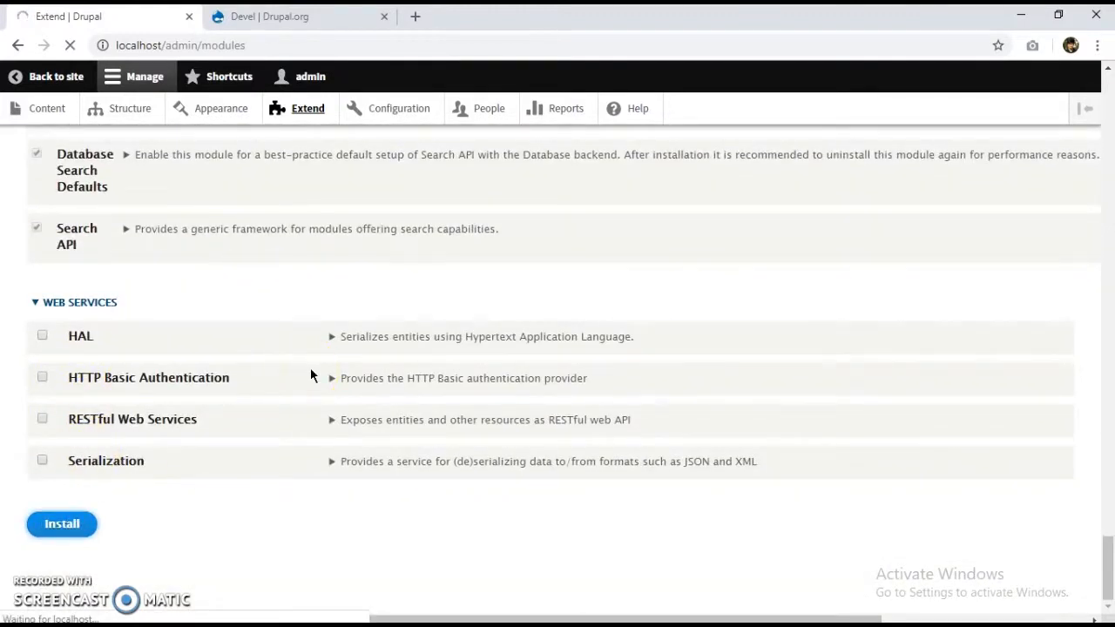
pyautogui.click(319, 307)
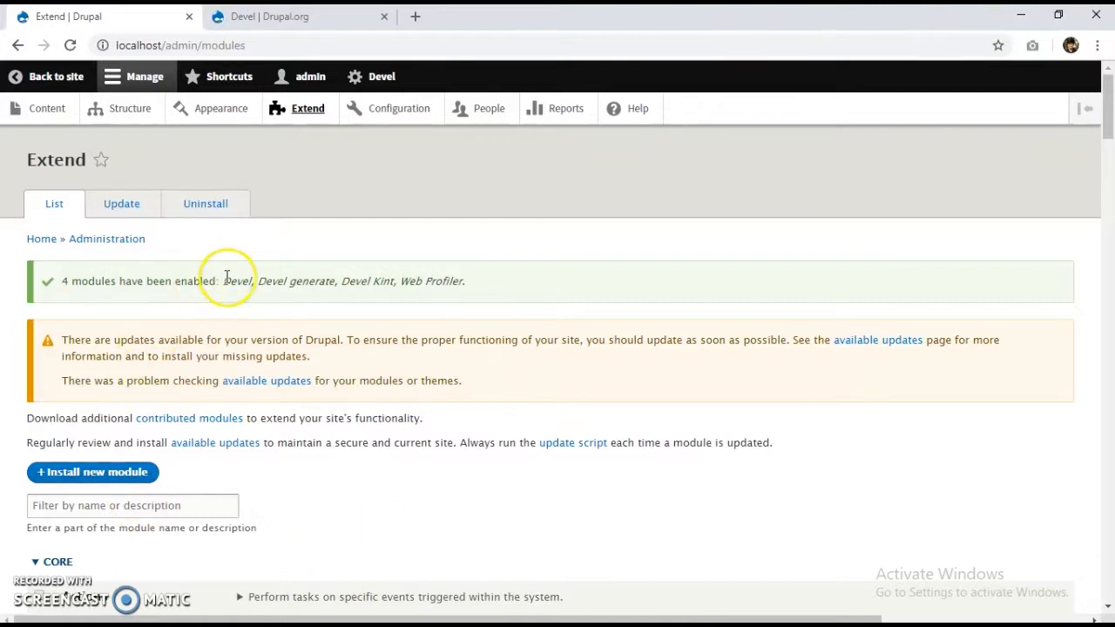
# - Examine the confirmation of the enabled Devel modules and their entries in the Development group of the module list
pyautogui.moveTo(224, 281); pyautogui.dragTo(474, 287)
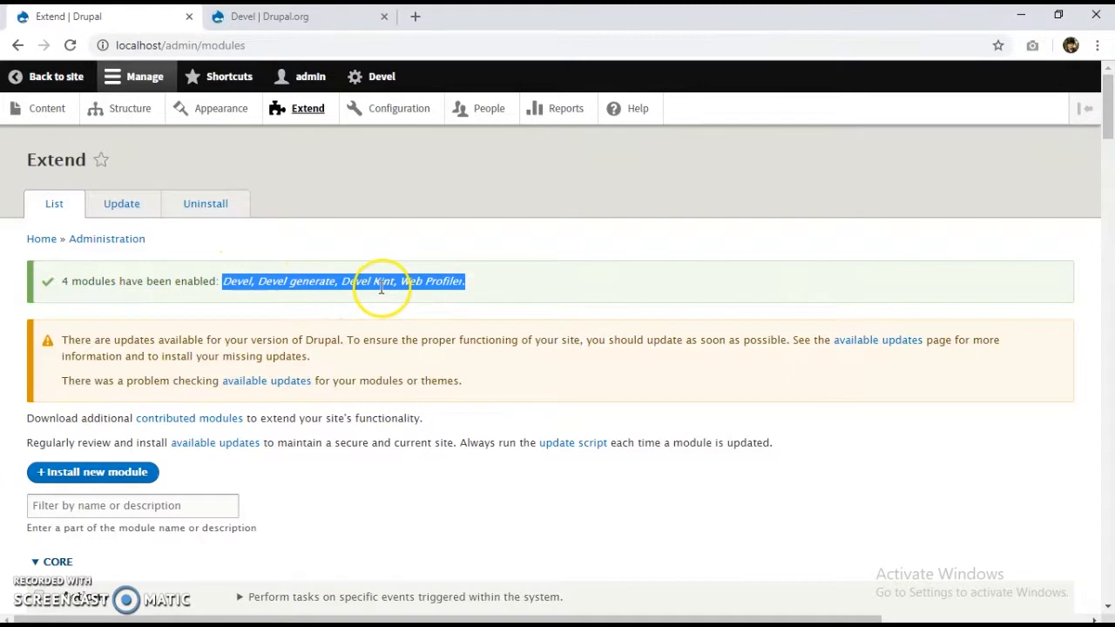
pyautogui.click(178, 287)
pyautogui.scroll(-12, 194, 552)
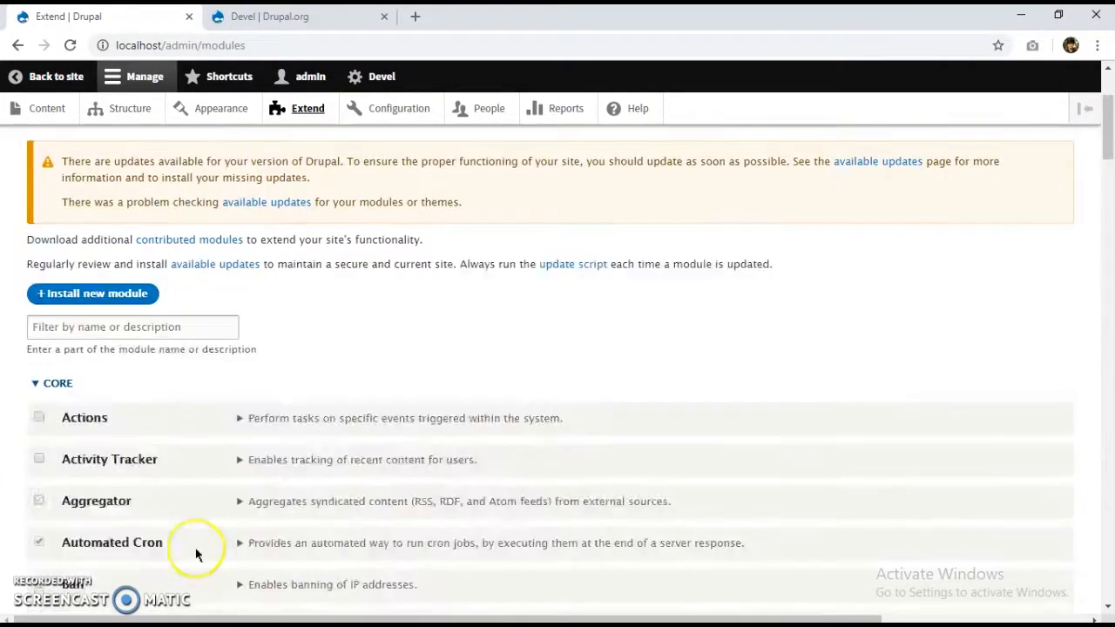
pyautogui.scroll(-18, 449, 514)
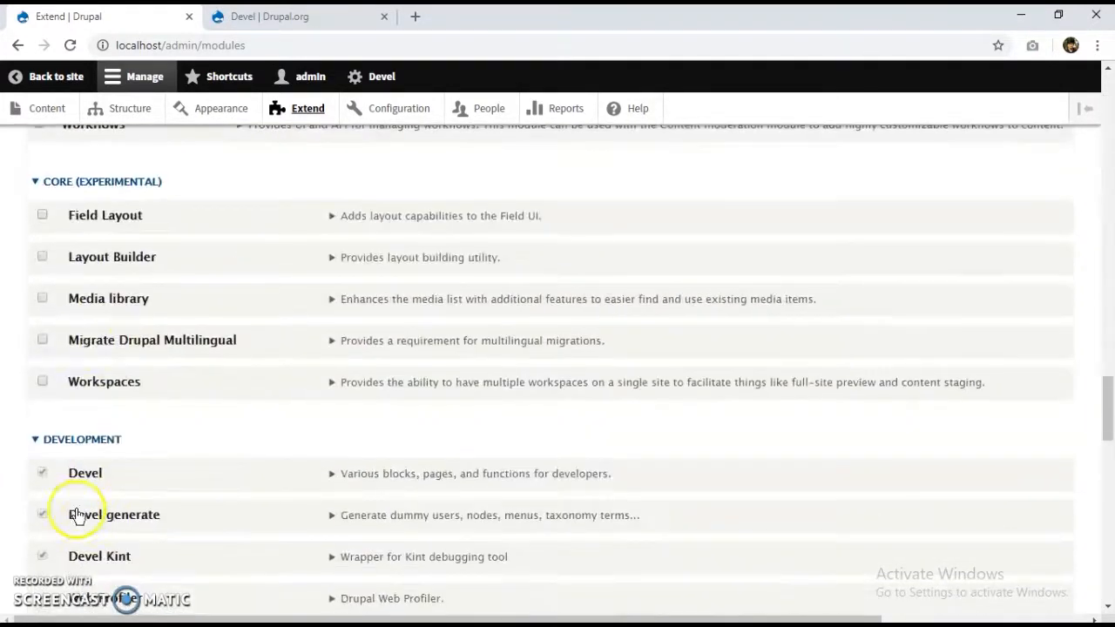
pyautogui.scroll(-5, 172, 526)
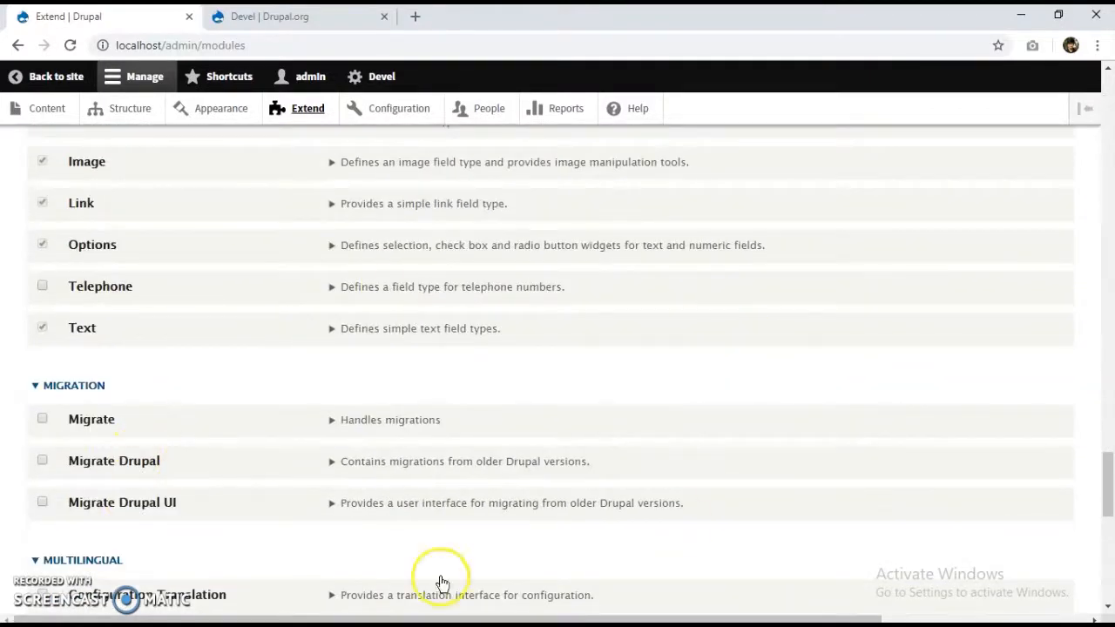
pyautogui.scroll(20, 107, 183)
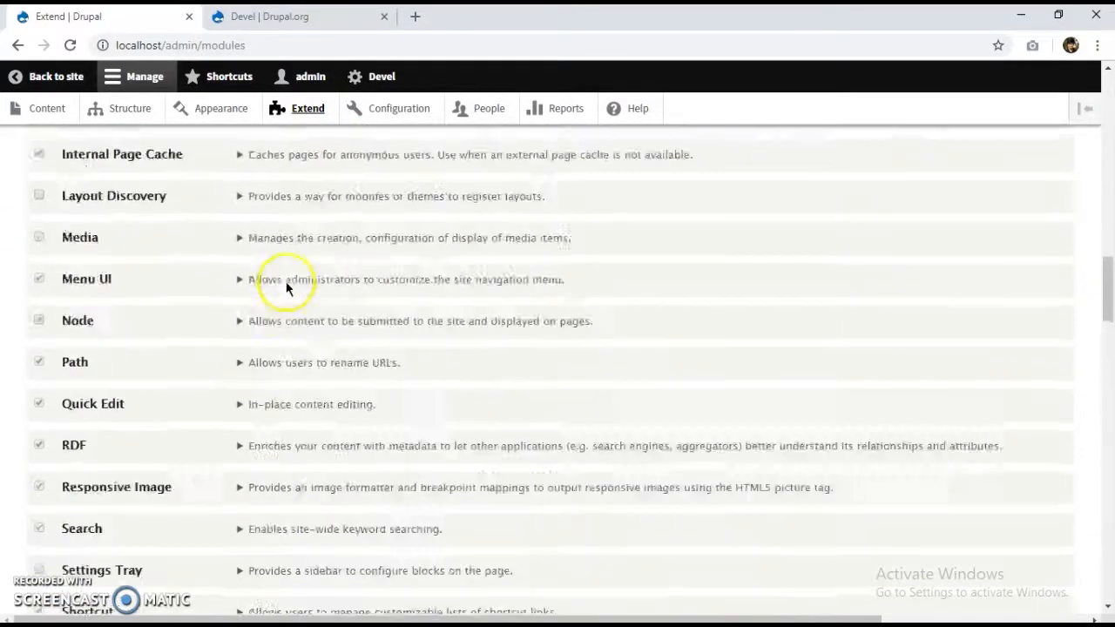
pyautogui.scroll(15, 261, 435)
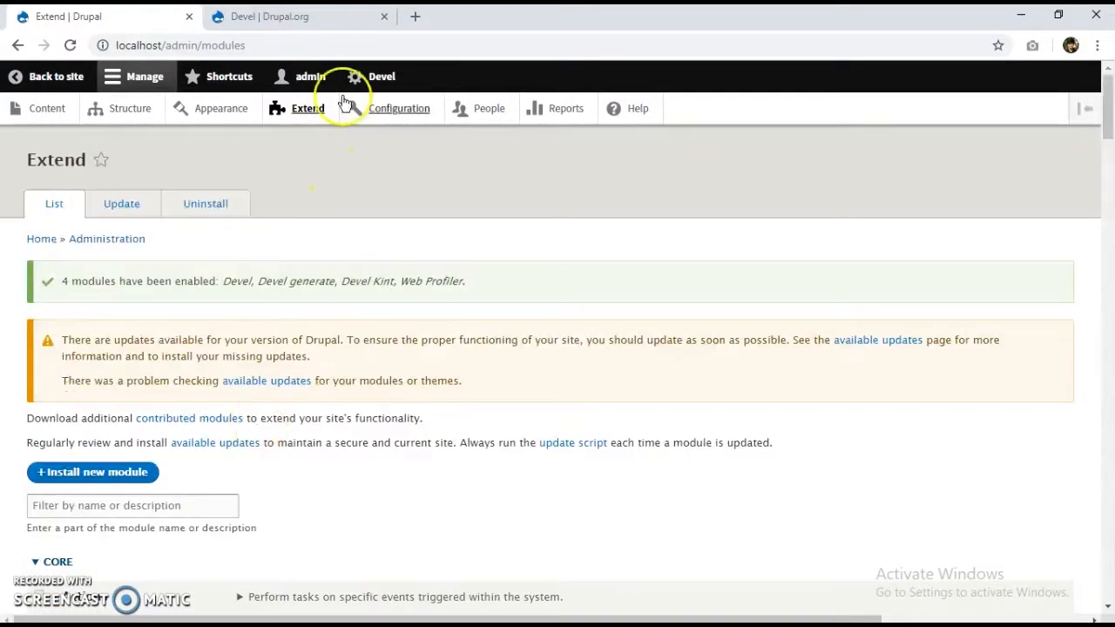
# - Open the Search API settings from the Search and metadata section of the site configuration
pyautogui.click(370, 122)
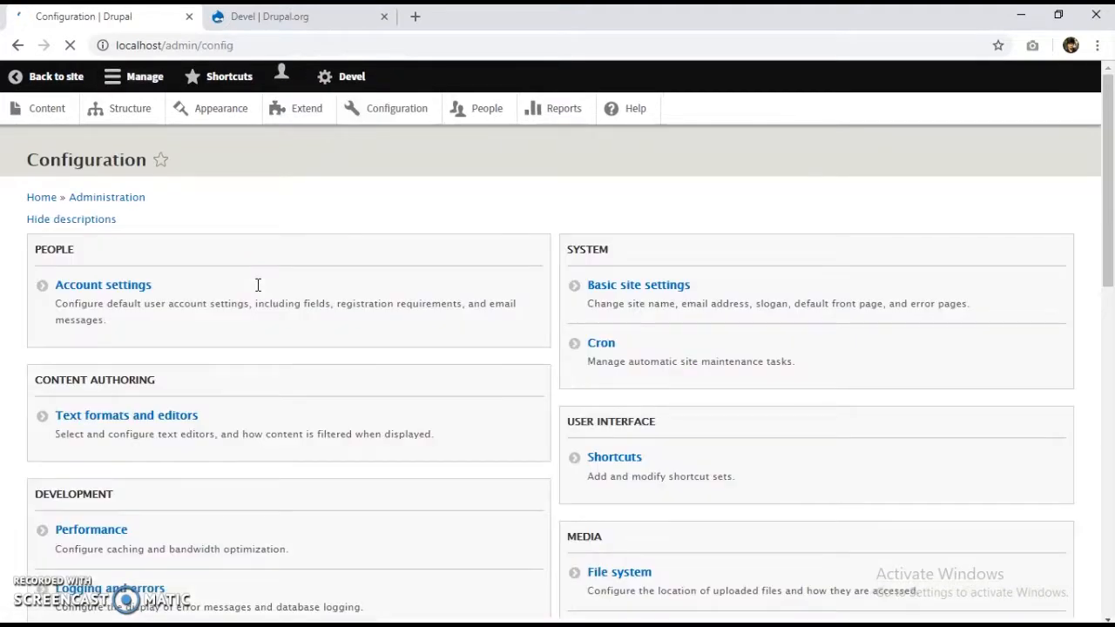
pyautogui.scroll(-10, 221, 343)
pyautogui.scroll(1, 145, 398)
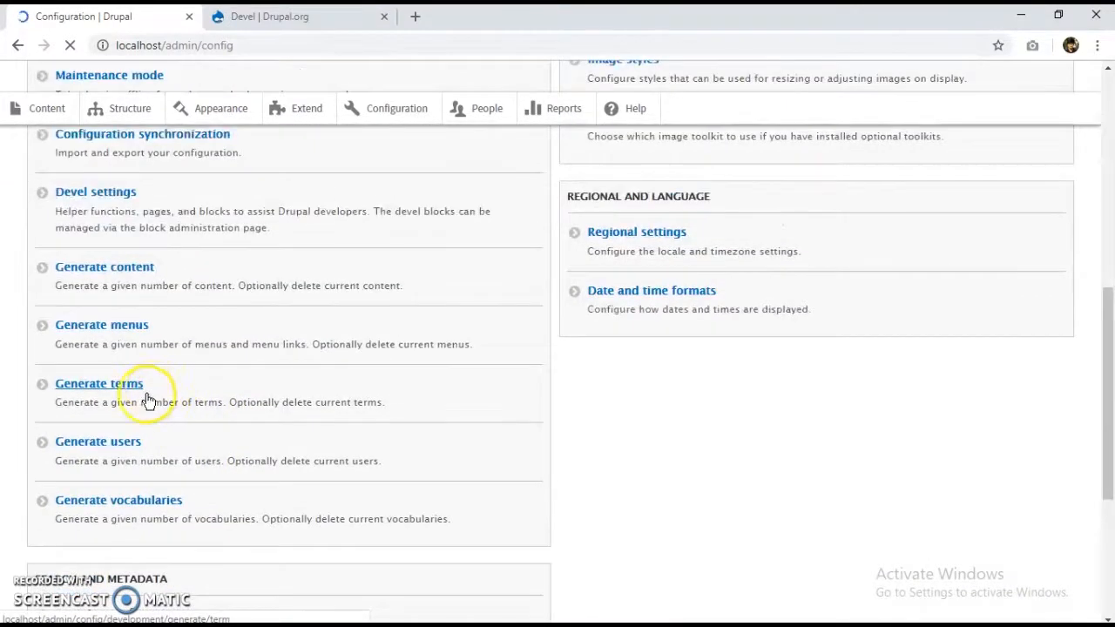
pyautogui.scroll(-4, 116, 410)
pyautogui.scroll(1, 116, 392)
pyautogui.click(112, 492)
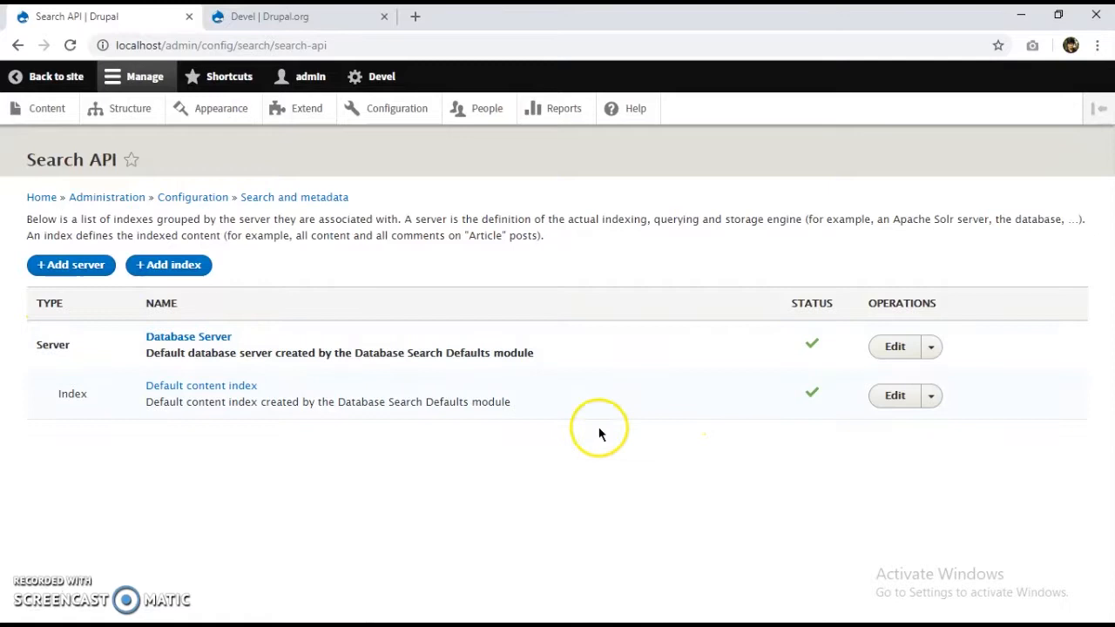
# - Open the Database Server for editing and review its server name and description
pyautogui.click(889, 352)
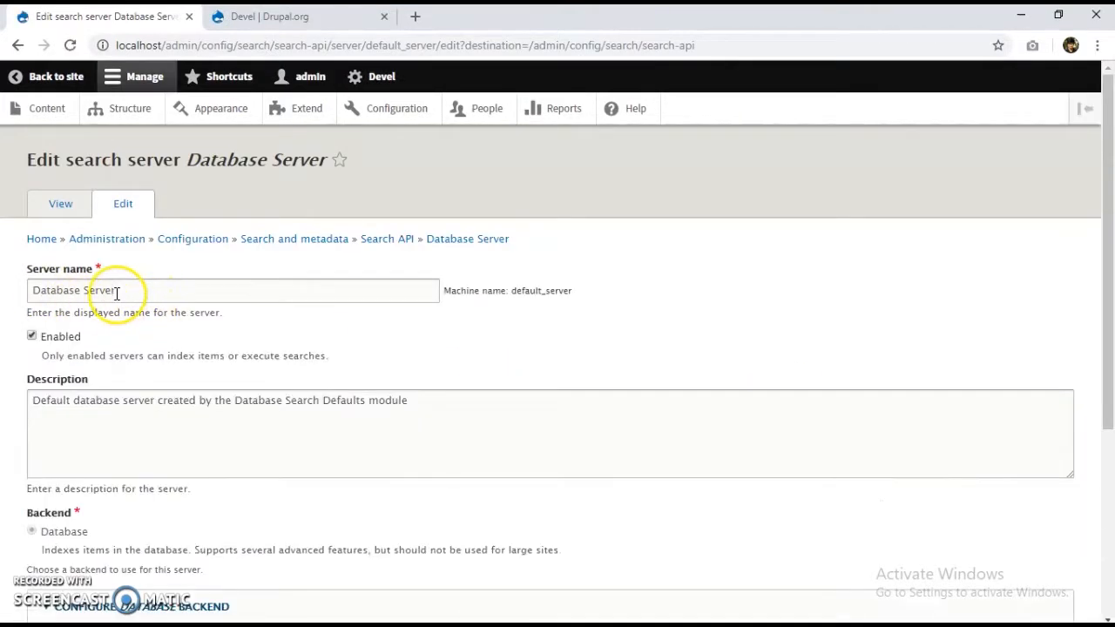
pyautogui.moveTo(151, 299); pyautogui.dragTo(25, 281)
pyautogui.click(8, 300)
pyautogui.scroll(-2, 26, 313)
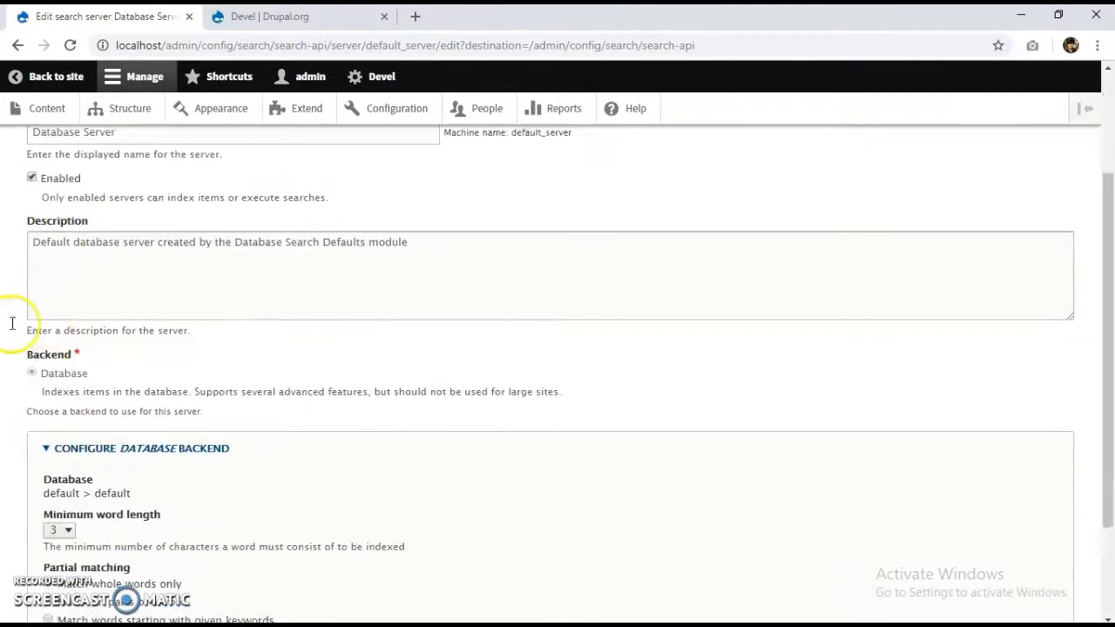
pyautogui.moveTo(415, 237); pyautogui.dragTo(95, 241)
pyautogui.click(95, 241)
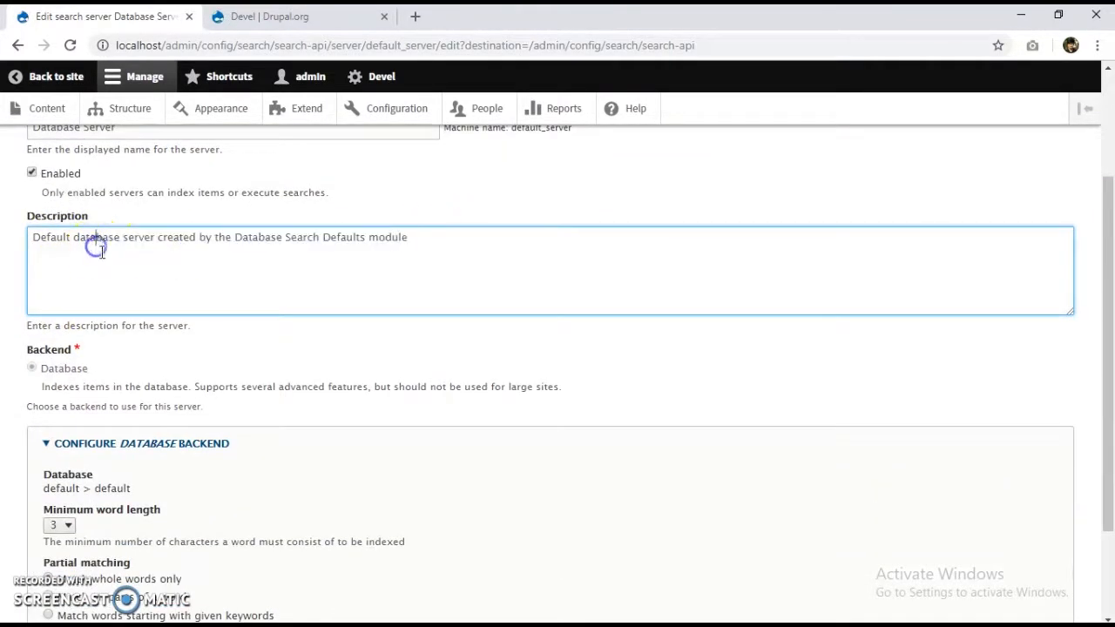
# - Set the database backend's minimum word length to 2 and save the search server
pyautogui.scroll(-2, 95, 278)
pyautogui.click(61, 399)
pyautogui.click(230, 366)
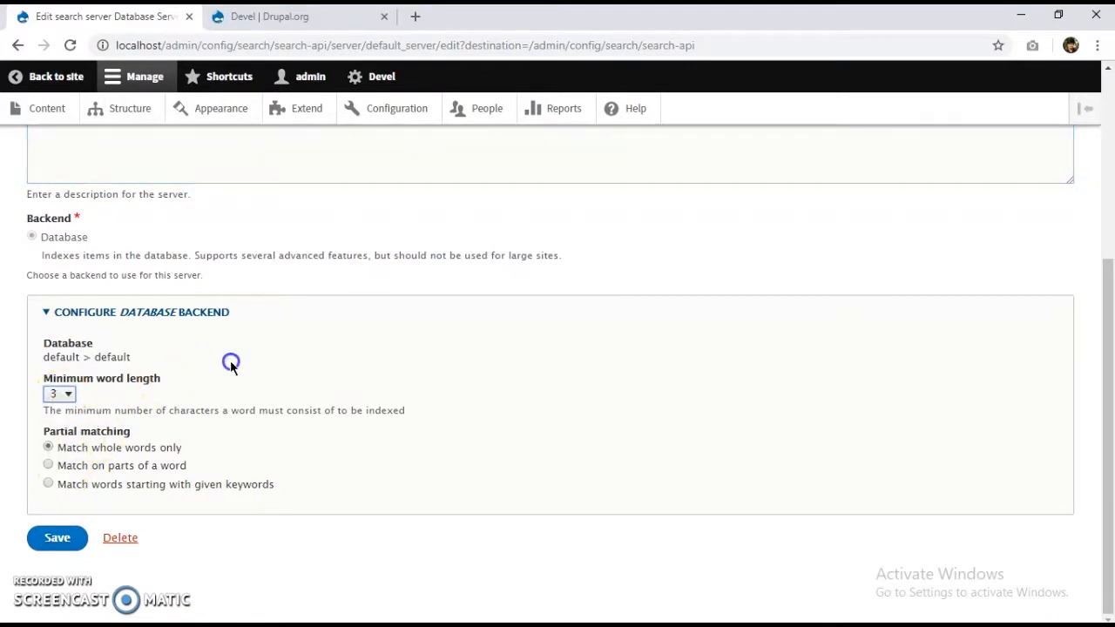
pyautogui.tripleClick(145, 406)
pyautogui.click(65, 405)
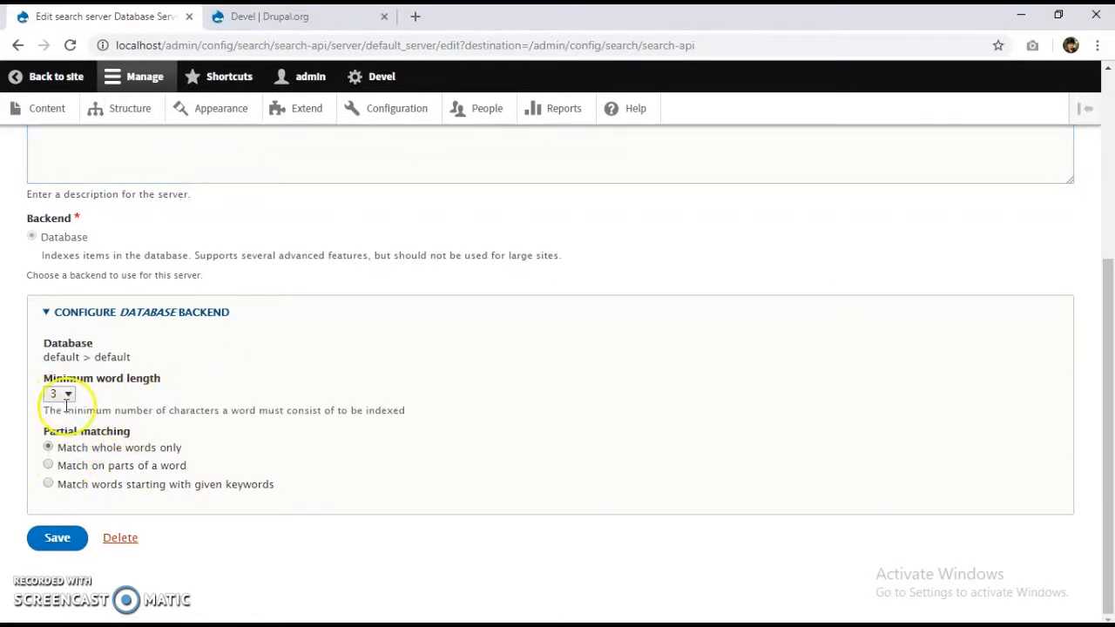
pyautogui.click(62, 396)
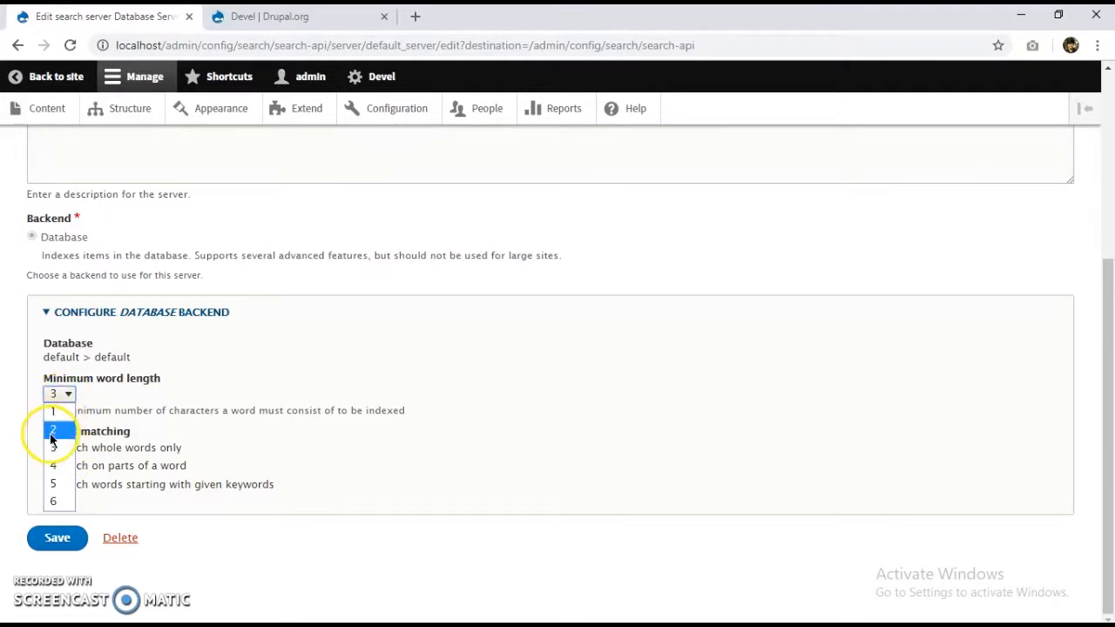
pyautogui.click(51, 434)
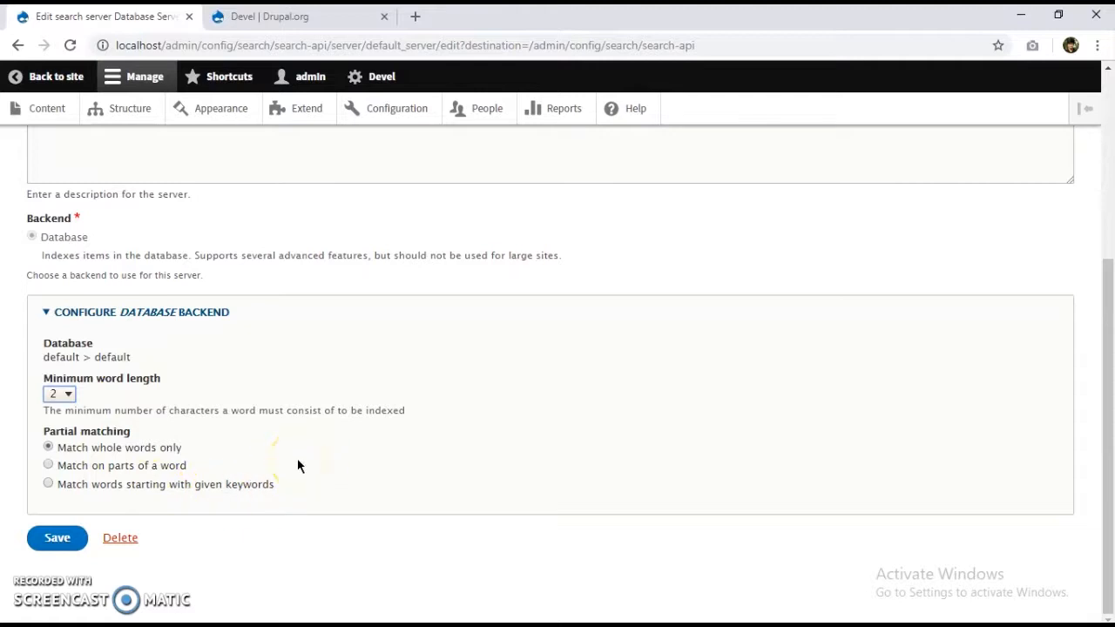
pyautogui.click(52, 547)
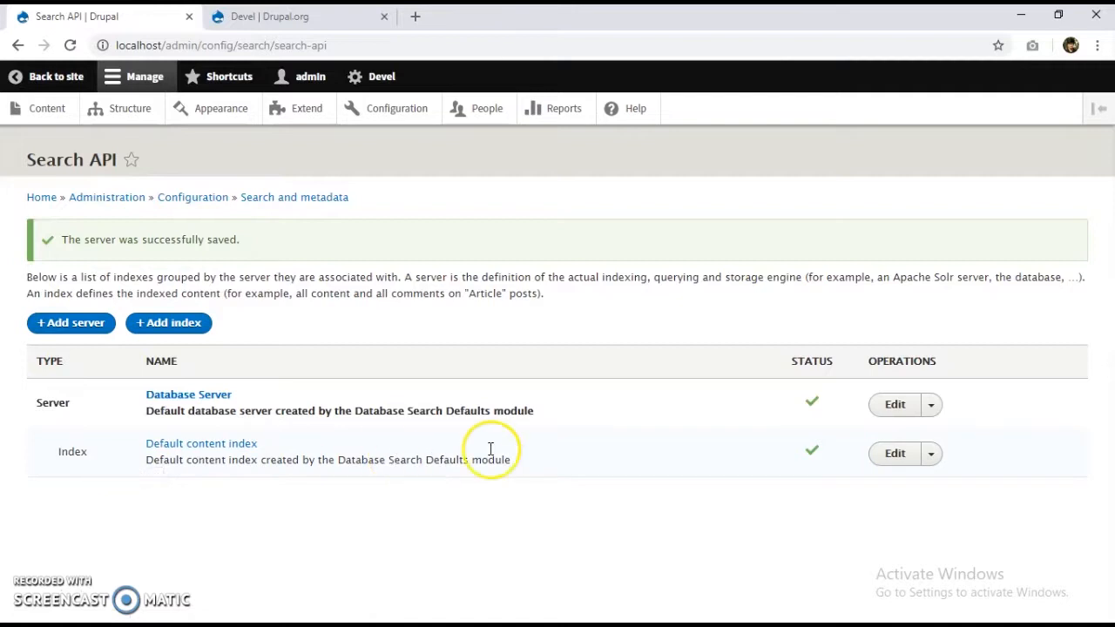
# - Open the Default content index for editing and look through its available data sources
pyautogui.click(874, 462)
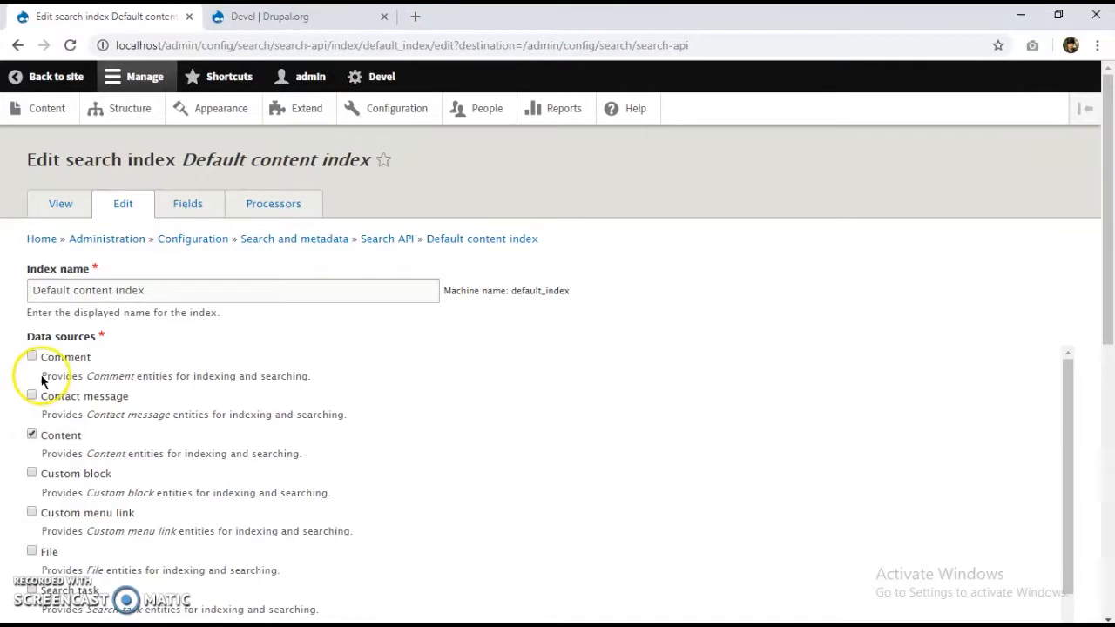
pyautogui.scroll(-1, 41, 380)
pyautogui.scroll(-1, 913, 343)
pyautogui.scroll(1, 1077, 399)
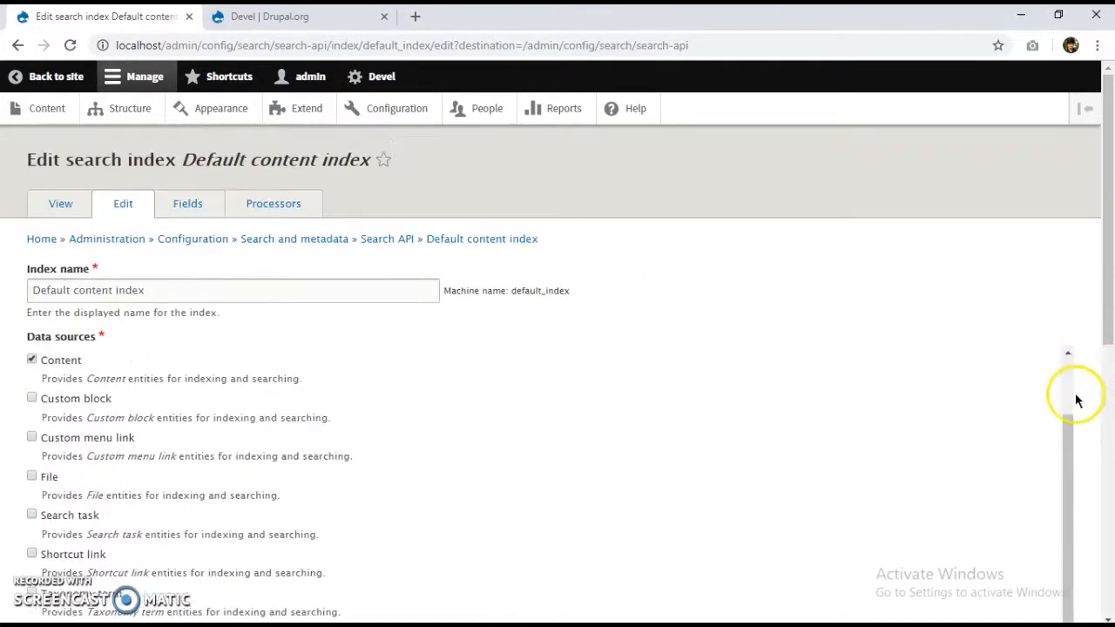
pyautogui.scroll(-3, 1076, 392)
pyautogui.moveTo(1068, 358); pyautogui.dragTo(1063, 293)
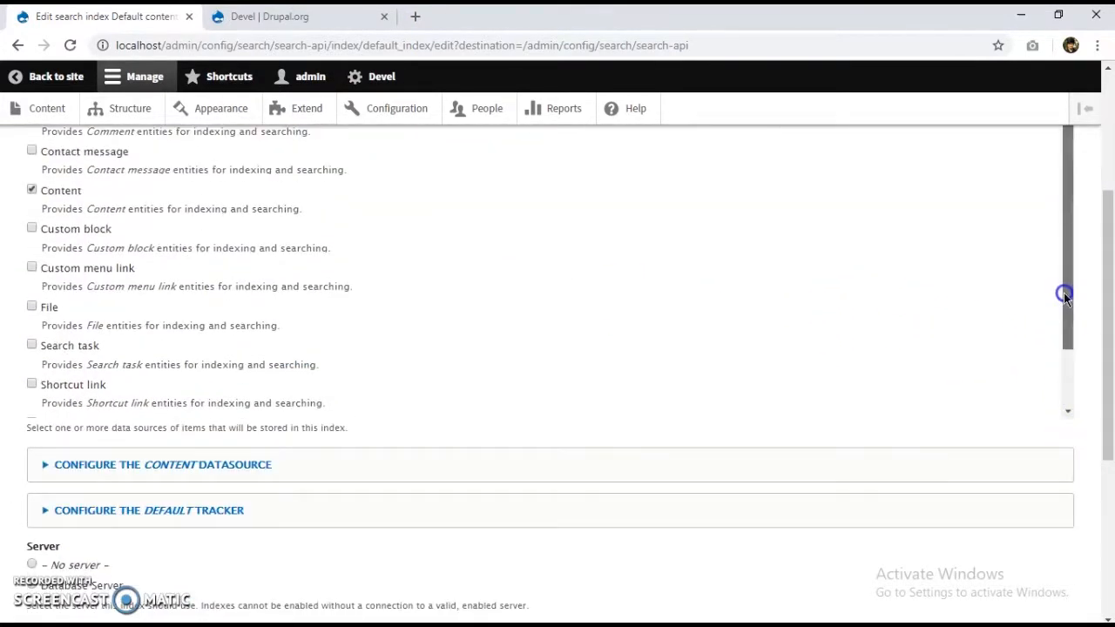
pyautogui.scroll(2, 1103, 323)
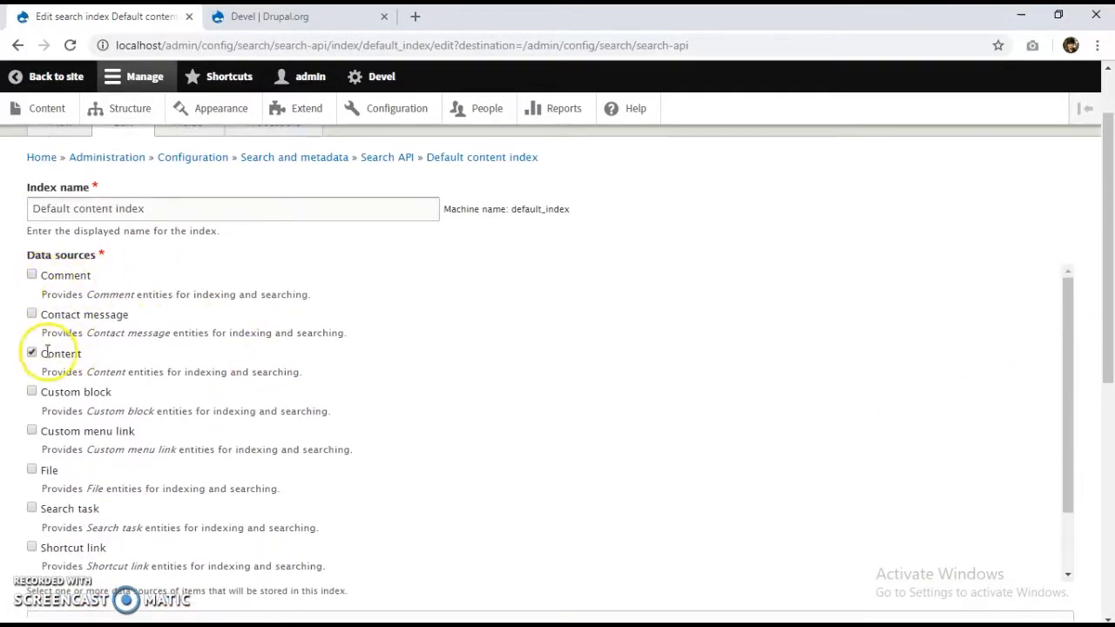
# - Select Comment as an additional data source and look over the remaining data sources
pyautogui.click(32, 274)
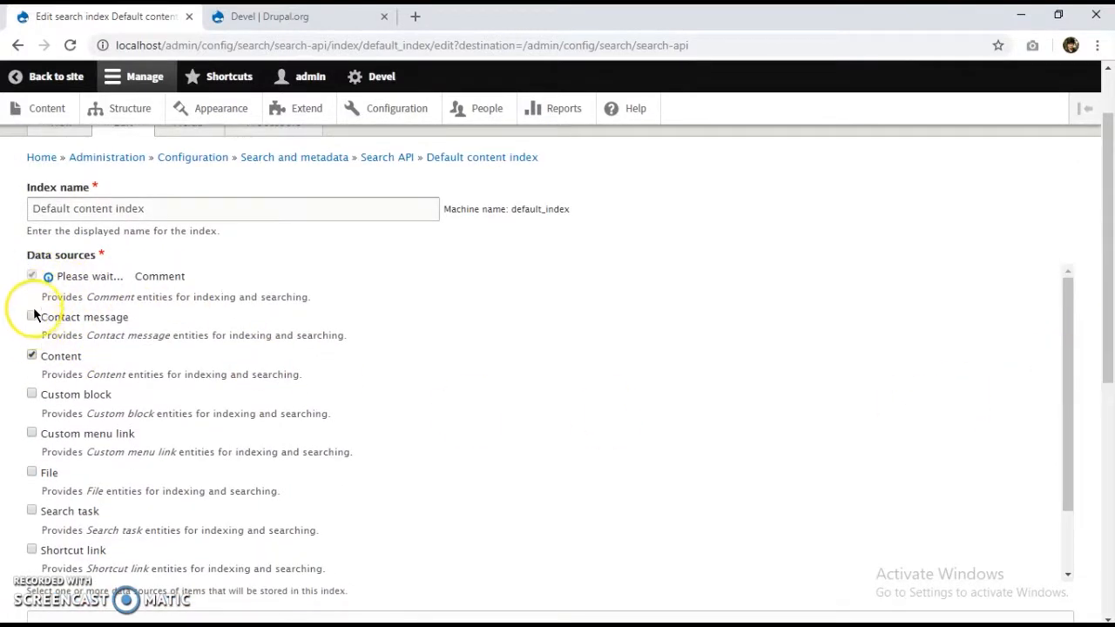
pyautogui.scroll(-1, 130, 357)
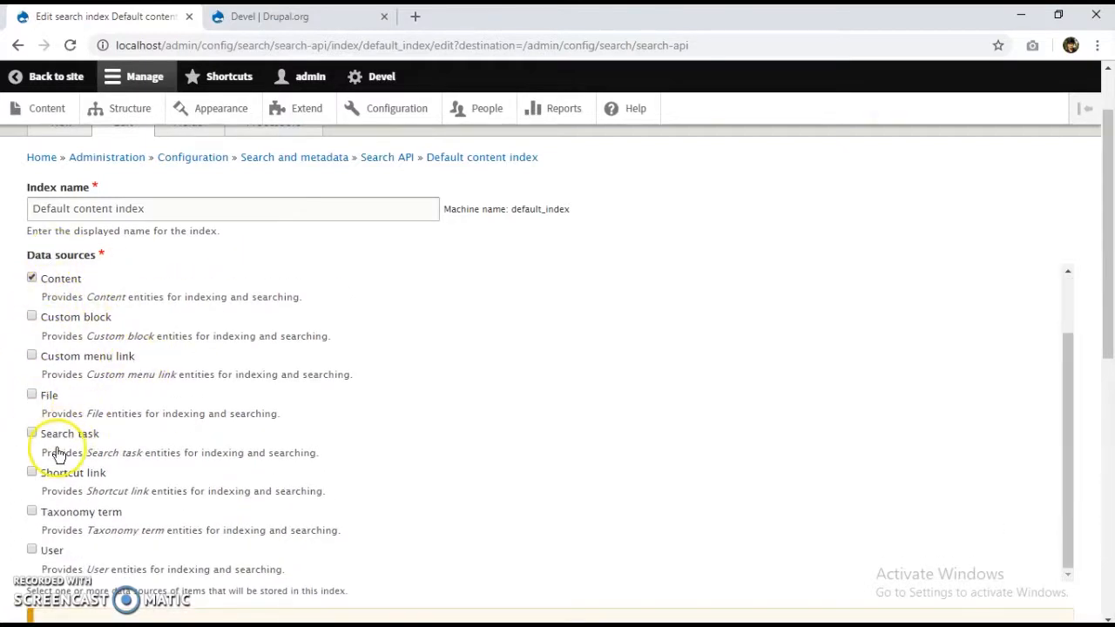
pyautogui.scroll(-1, 39, 457)
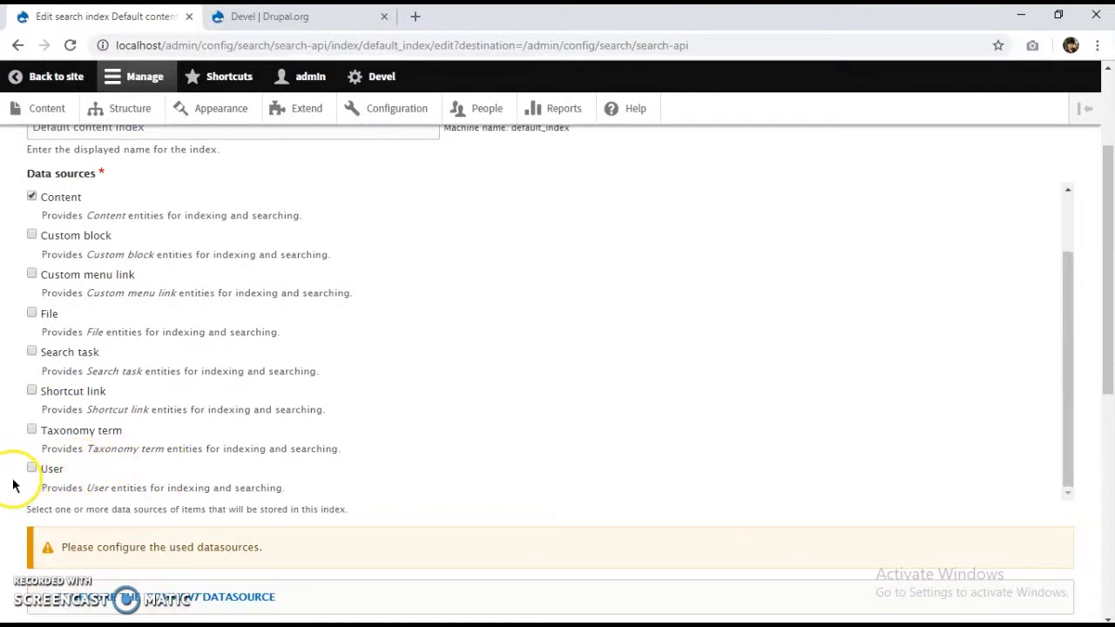
pyautogui.scroll(-3, 17, 487)
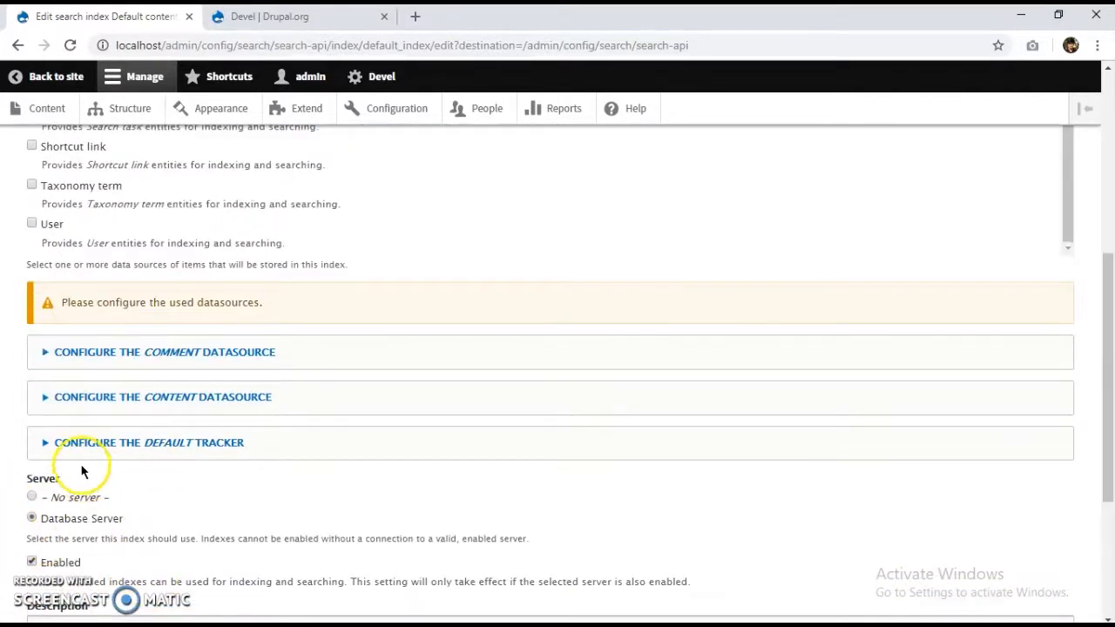
pyautogui.scroll(5, 9, 438)
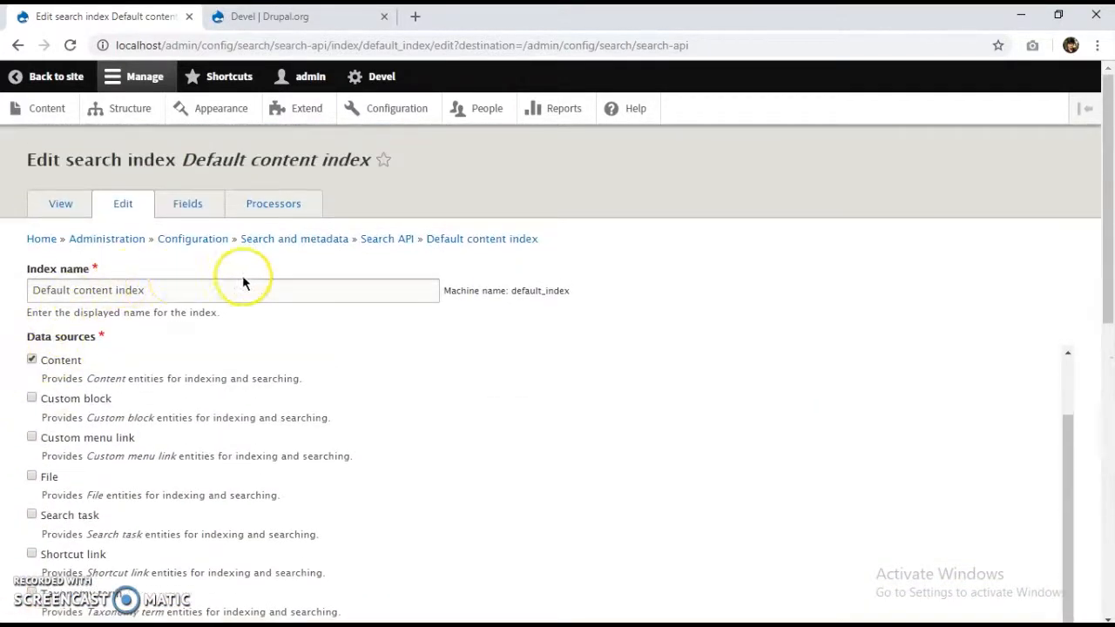
# - Examine the index's server, enabled and description settings and the Comment datasource configuration
pyautogui.scroll(-7, 243, 356)
pyautogui.scroll(1, 35, 330)
pyautogui.scroll(-1, 33, 357)
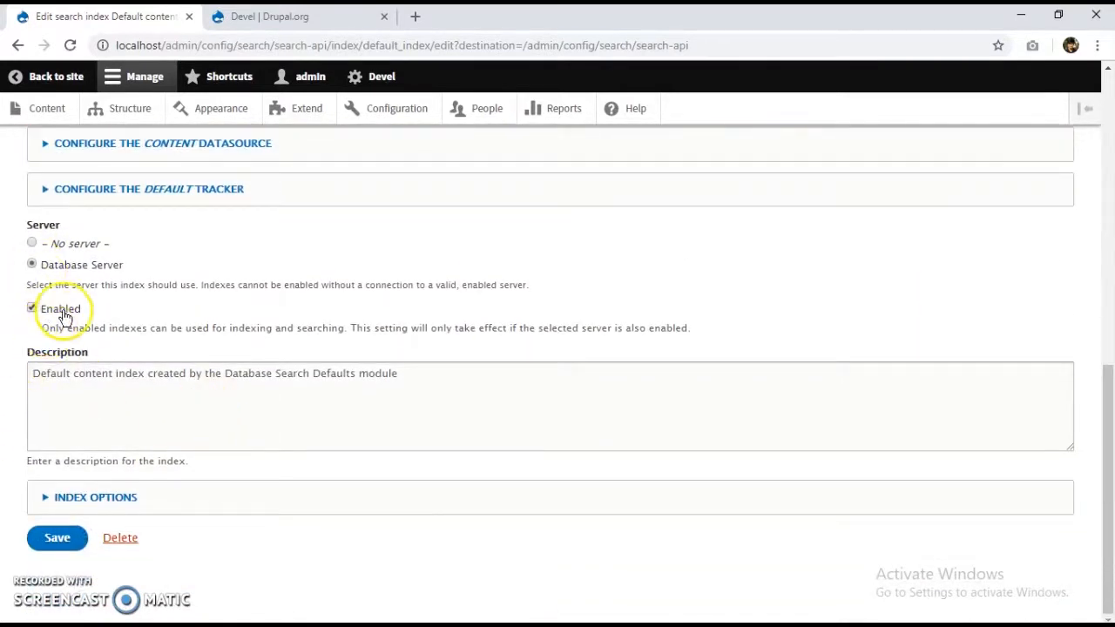
pyautogui.scroll(3, 34, 349)
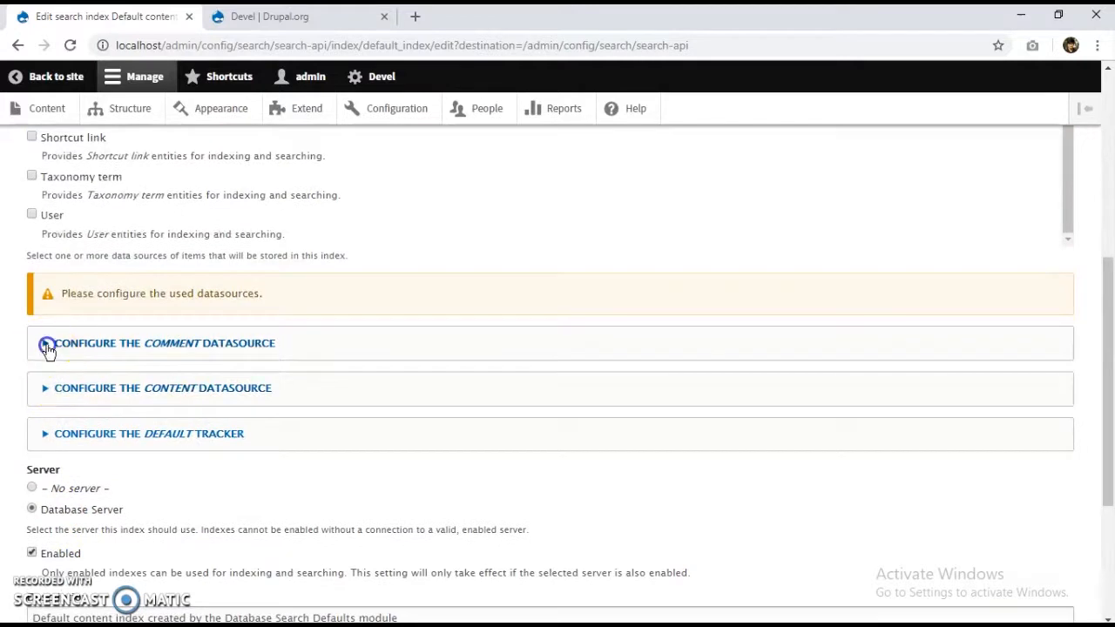
pyautogui.click(45, 344)
pyautogui.click(57, 344)
pyautogui.scroll(4, 55, 343)
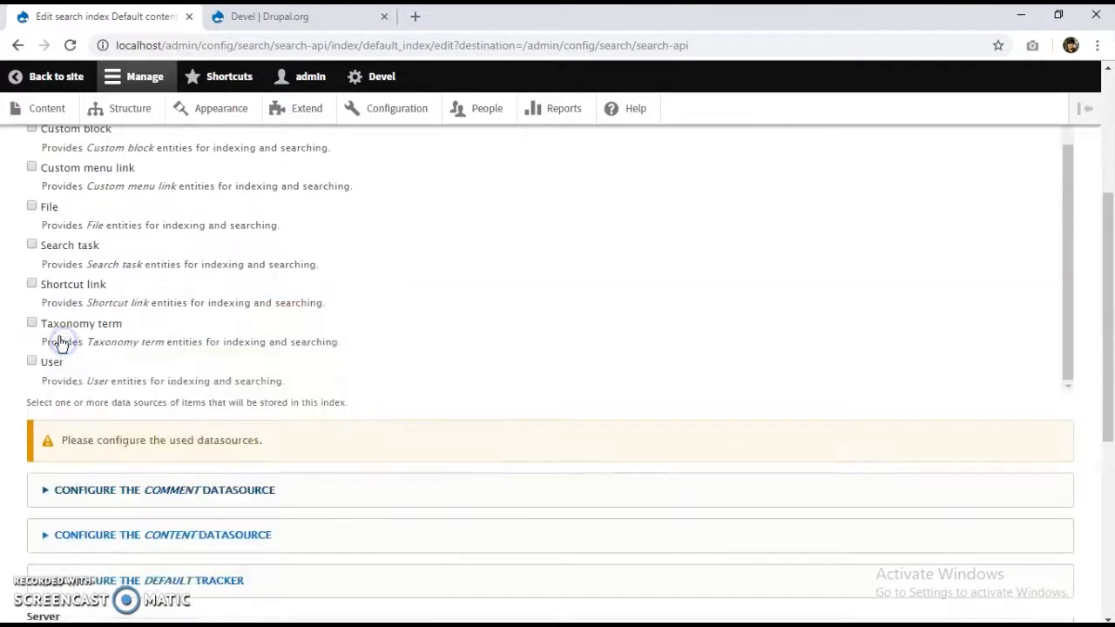
# - Review the selected data sources and the indexing order options of the Default tracker
pyautogui.scroll(-3, 45, 478)
pyautogui.scroll(2, 73, 436)
pyautogui.scroll(2, 69, 433)
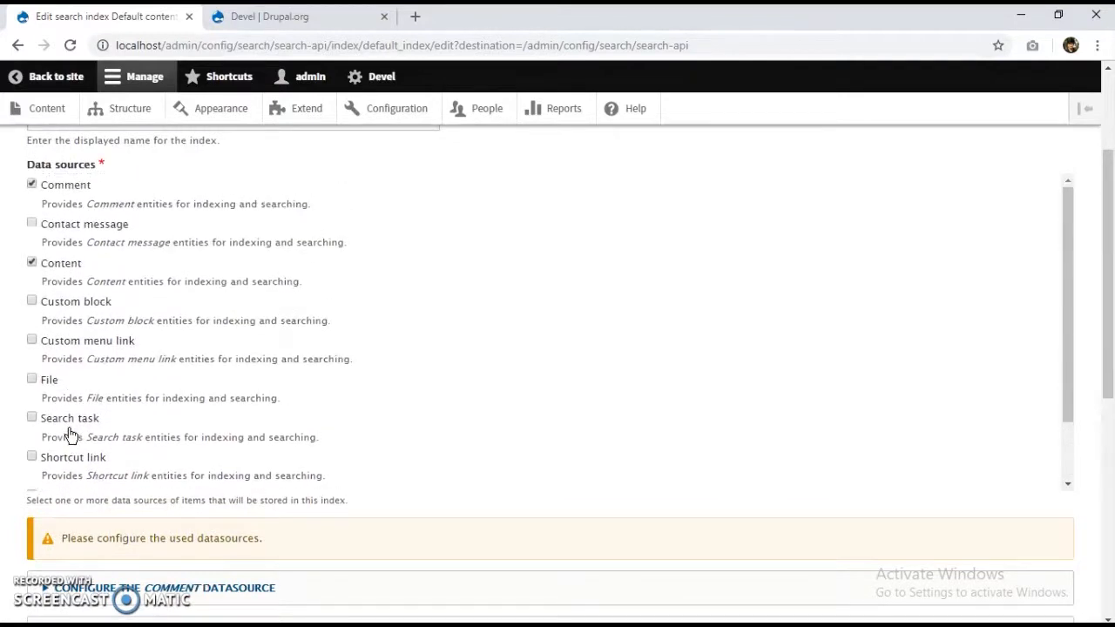
pyautogui.scroll(-5, 70, 433)
pyautogui.scroll(1, 30, 343)
pyautogui.click(40, 349)
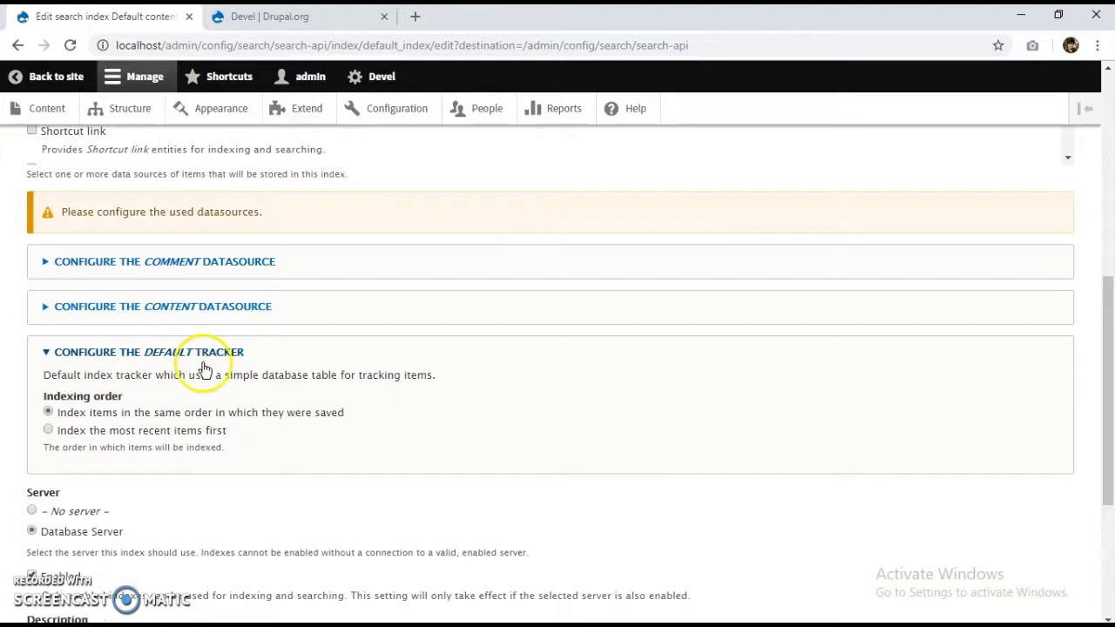
pyautogui.scroll(1, 32, 444)
pyautogui.scroll(6, 31, 444)
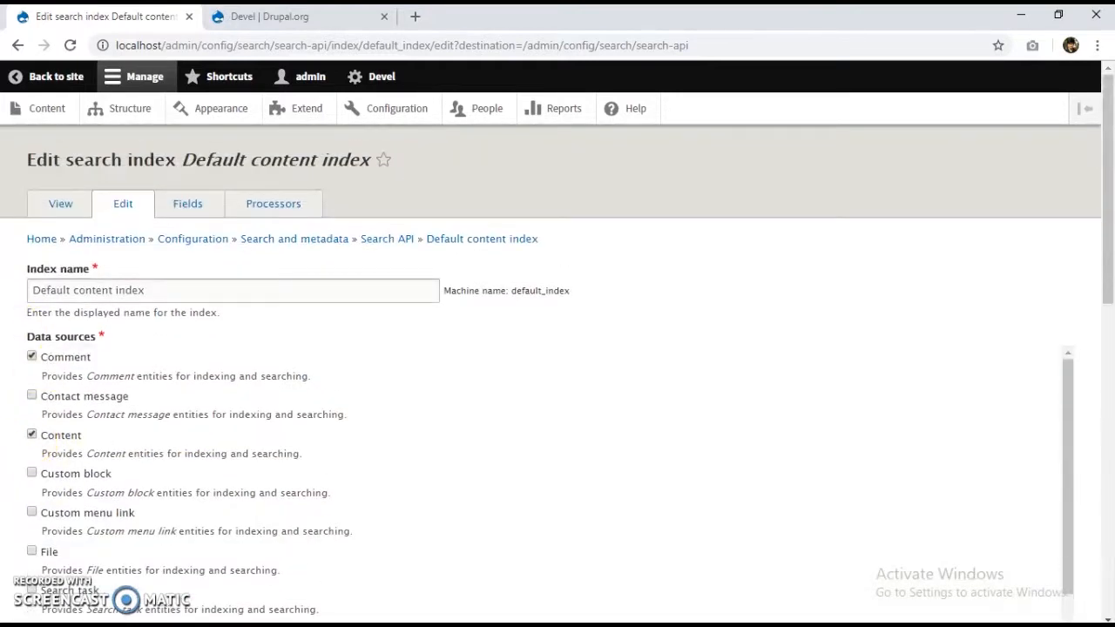
# - Open the field list of the Default content index and examine the Content fields' types and boosts
pyautogui.click(188, 209)
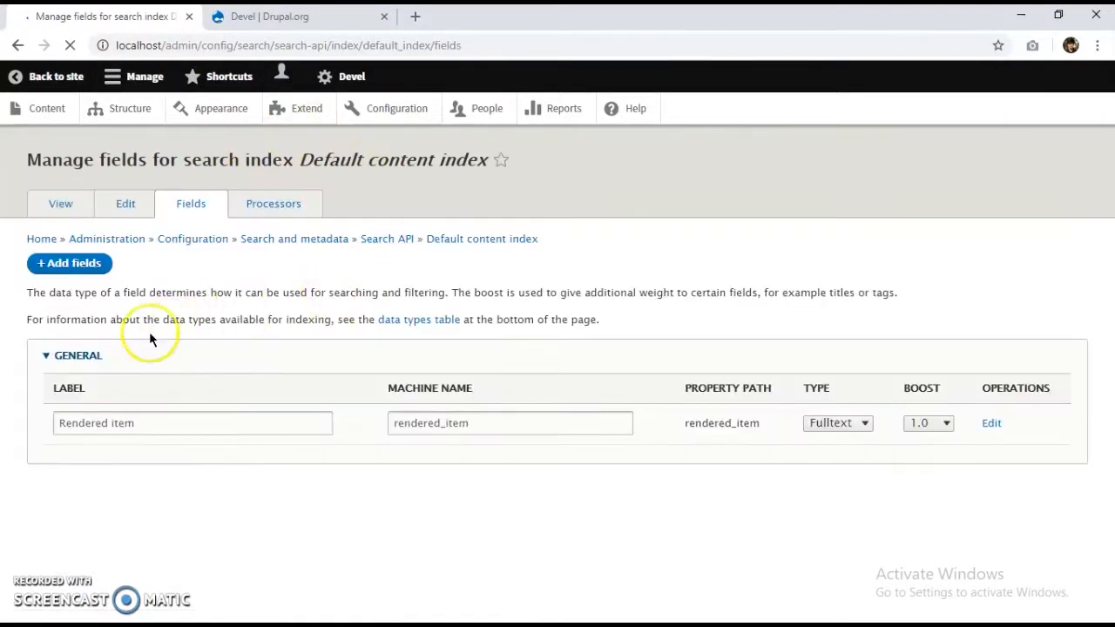
pyautogui.scroll(-2, 149, 340)
pyautogui.scroll(-4, 55, 378)
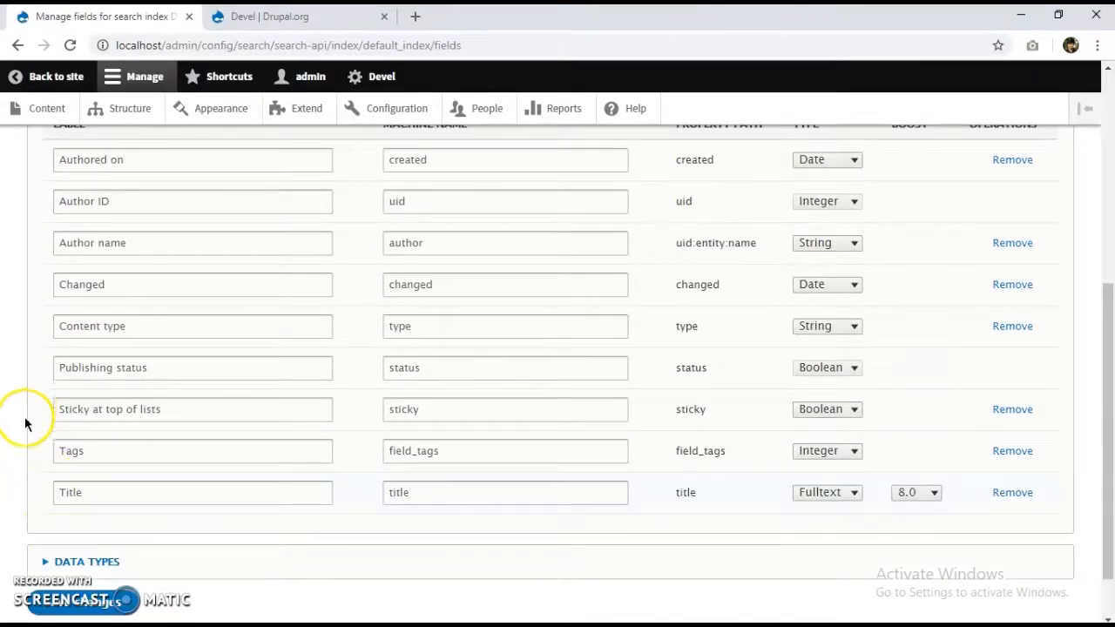
pyautogui.scroll(2, 70, 392)
pyautogui.scroll(-2, 928, 343)
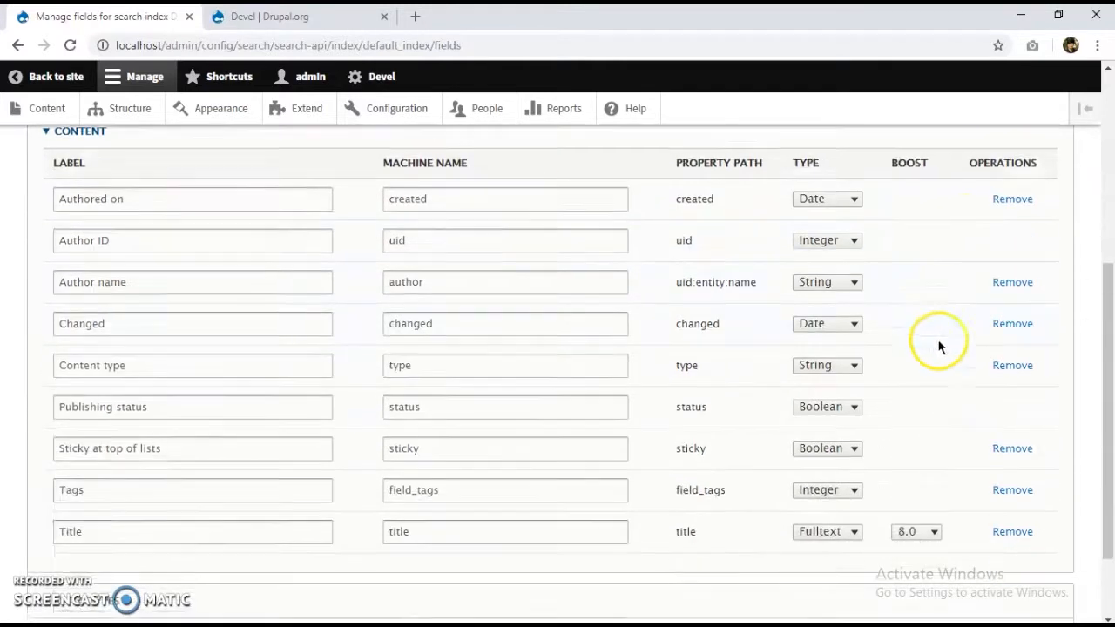
# - Add a second Title field from the Content properties to the Default content index
pyautogui.scroll(4, 796, 324)
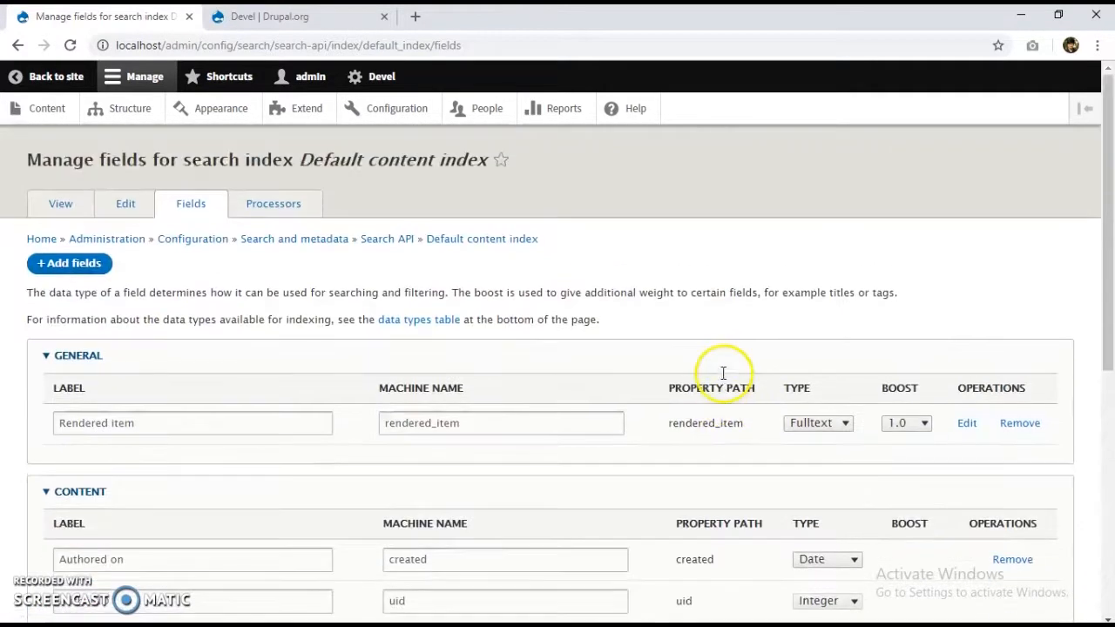
pyautogui.scroll(-4, 191, 310)
pyautogui.scroll(5, 187, 392)
pyautogui.click(66, 209)
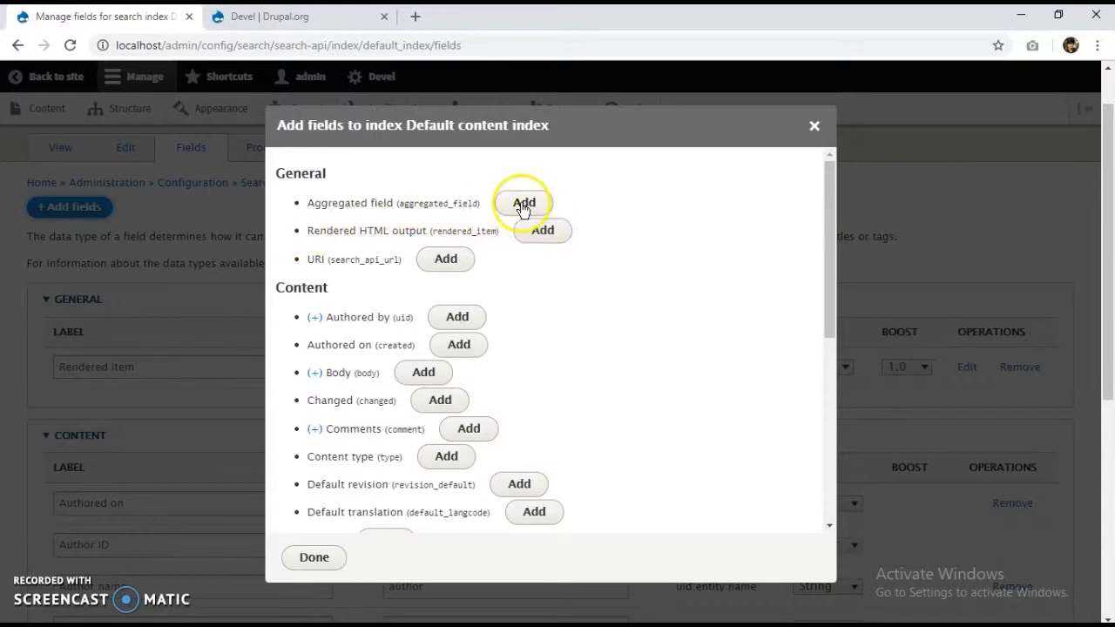
pyautogui.scroll(-5, 459, 298)
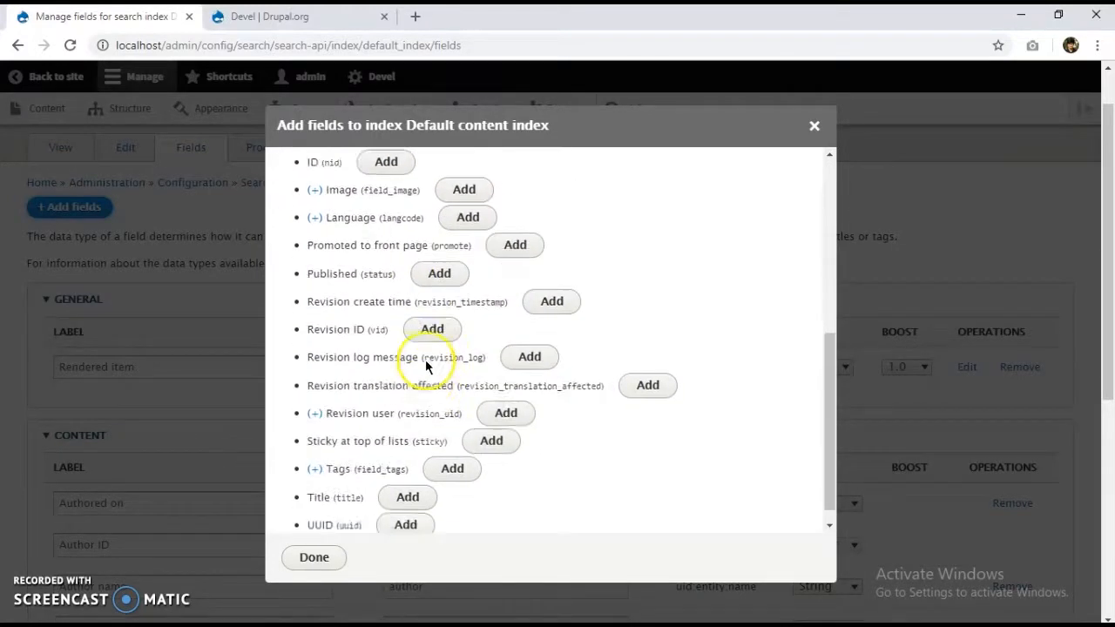
pyautogui.scroll(-2, 425, 359)
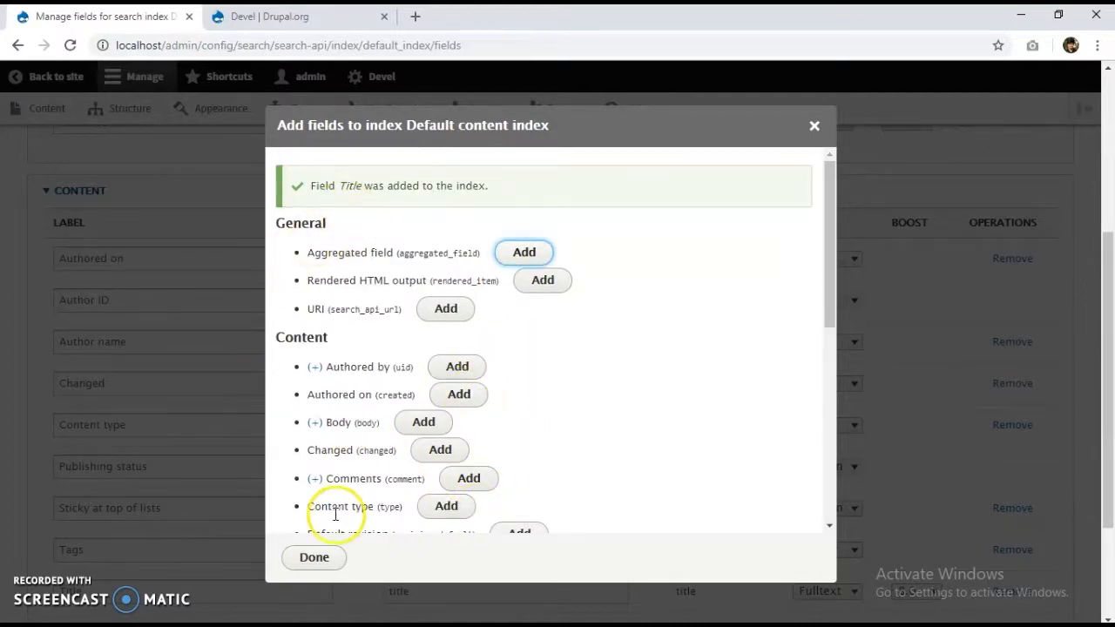
pyautogui.click(313, 557)
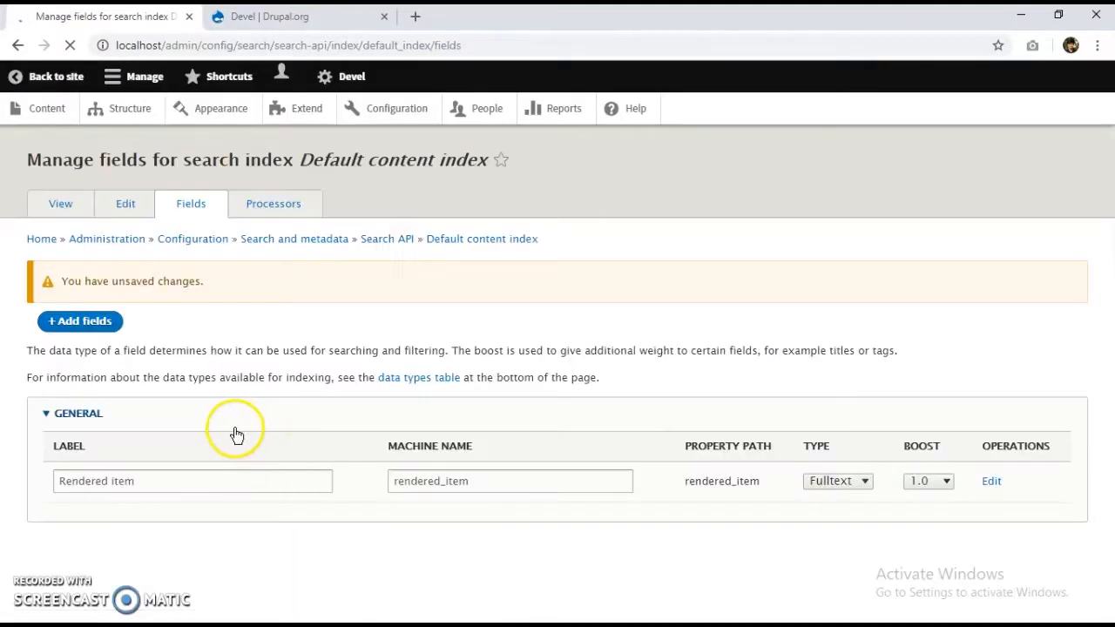
# - Change the data type of the added title_1 field to Fulltext
pyautogui.scroll(-5, 165, 392)
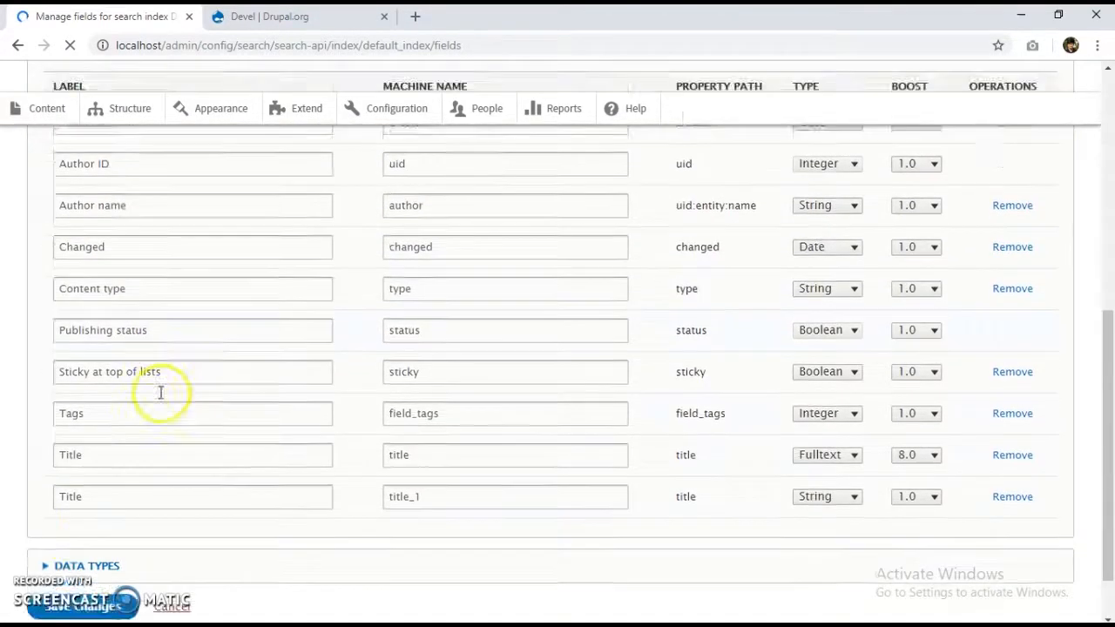
pyautogui.scroll(-1, 160, 392)
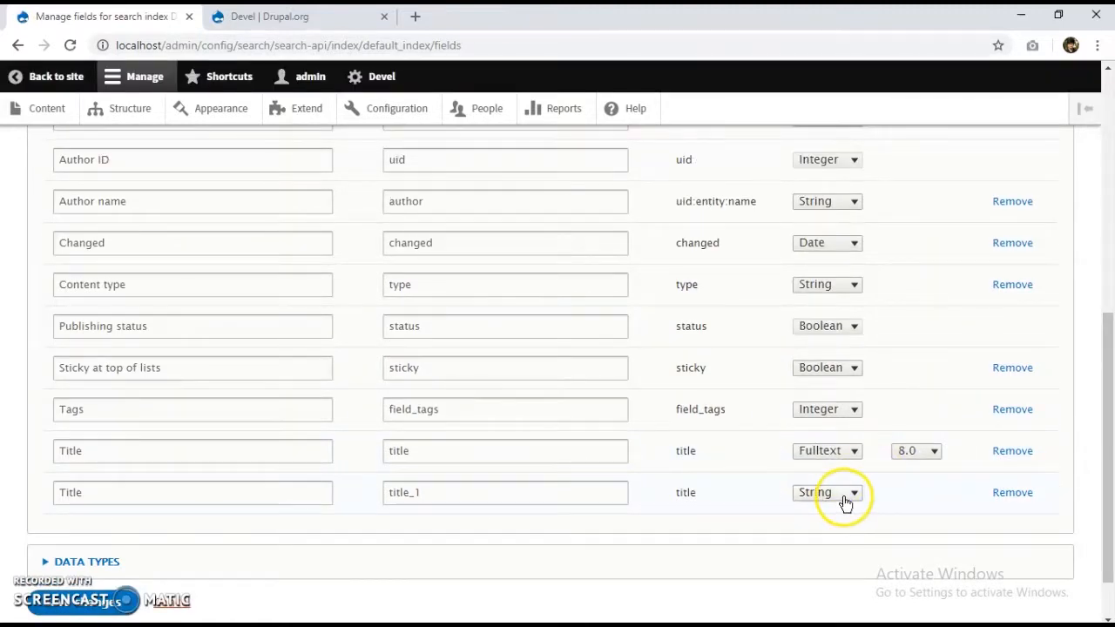
pyautogui.scroll(4, 865, 465)
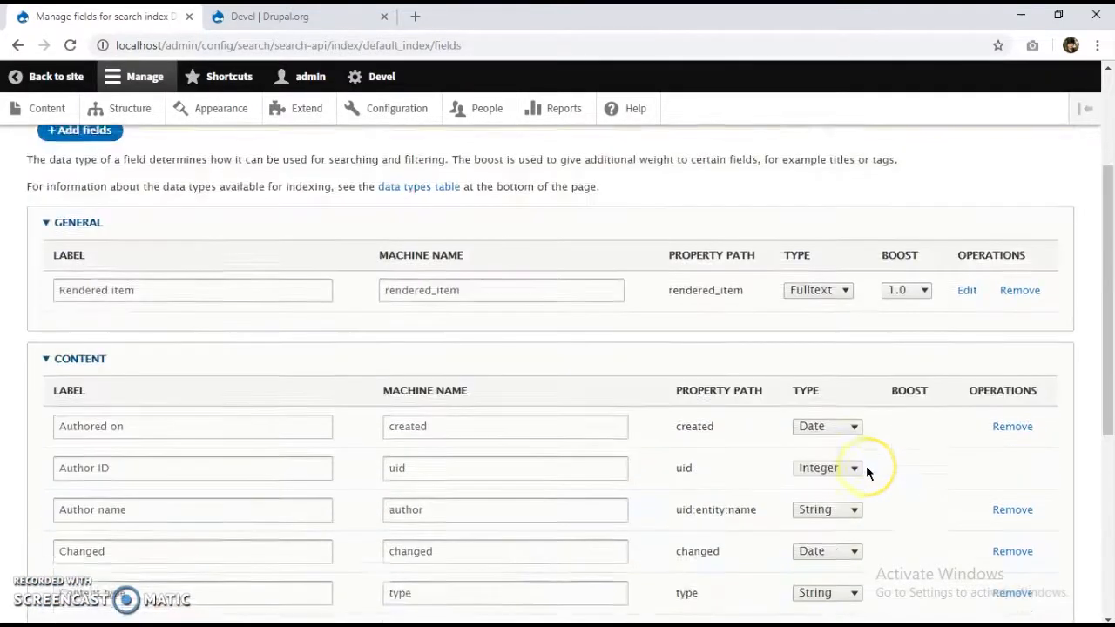
pyautogui.scroll(-3, 866, 470)
pyautogui.scroll(-2, 866, 465)
pyautogui.click(819, 428)
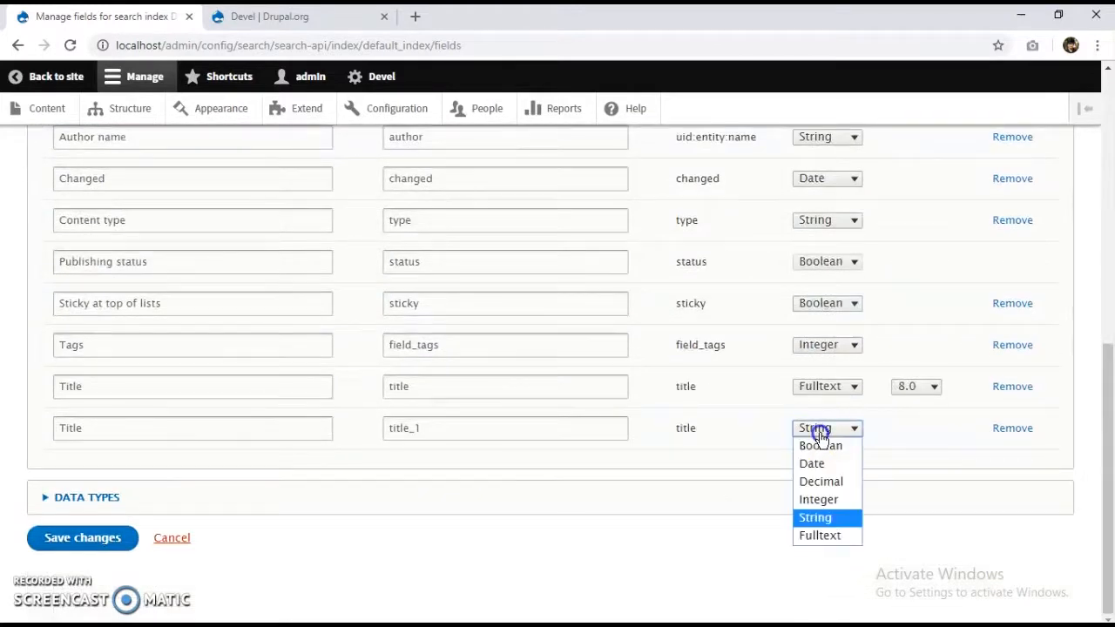
pyautogui.click(823, 485)
pyautogui.click(819, 536)
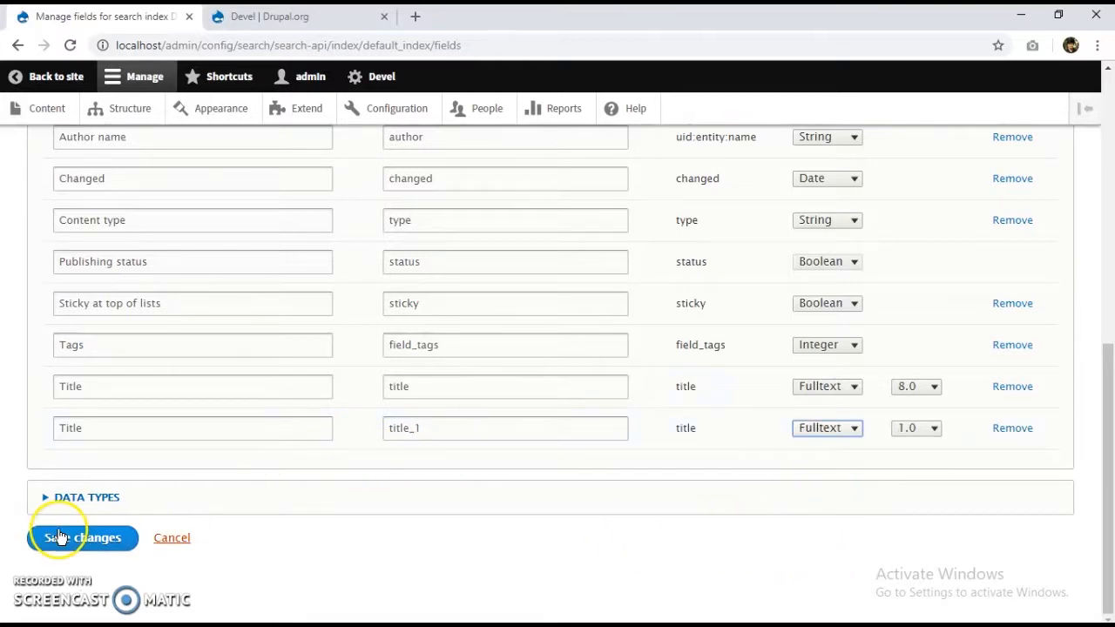
# - Read the descriptions of the data types available for indexing and save the field changes
pyautogui.click(168, 502)
pyautogui.scroll(-3, 168, 502)
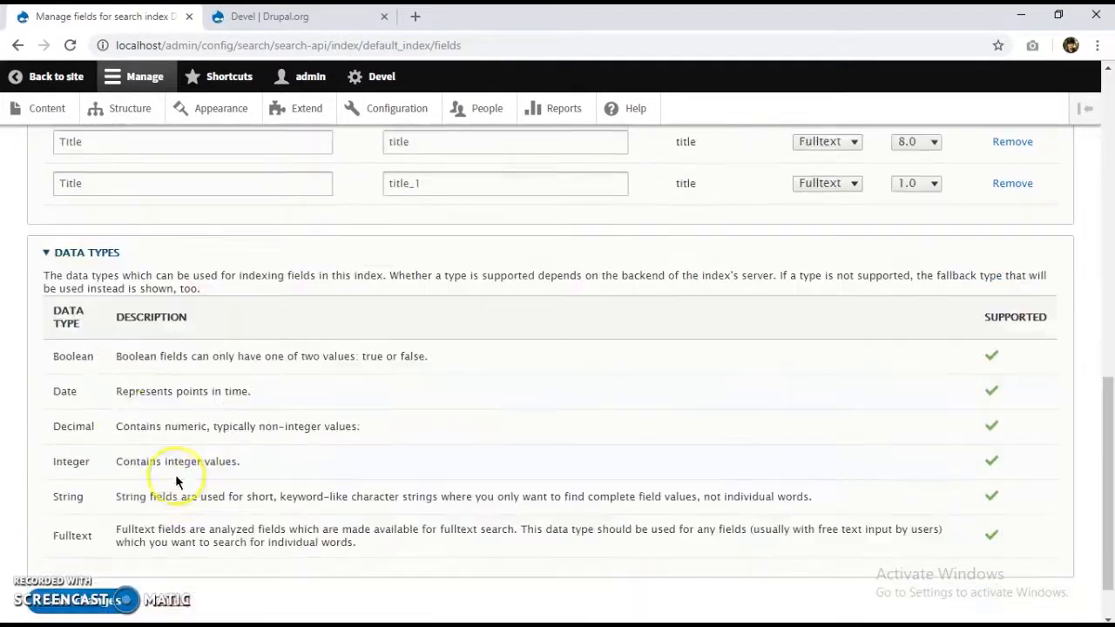
pyautogui.moveTo(80, 356); pyautogui.dragTo(389, 471)
pyautogui.click(389, 470)
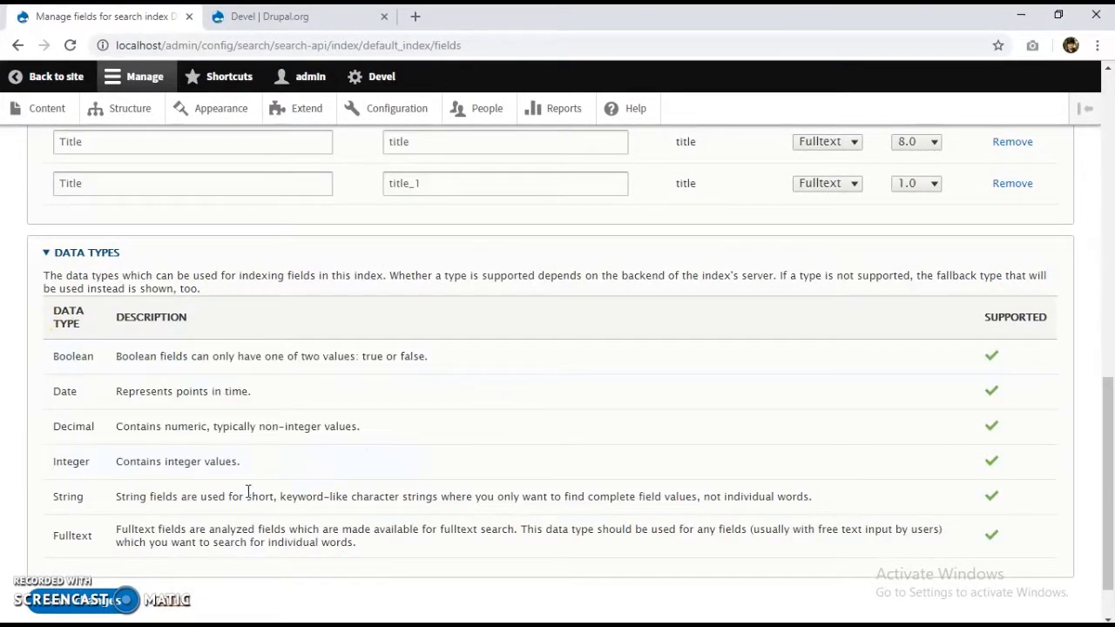
pyautogui.scroll(-1, 314, 484)
pyautogui.click(104, 540)
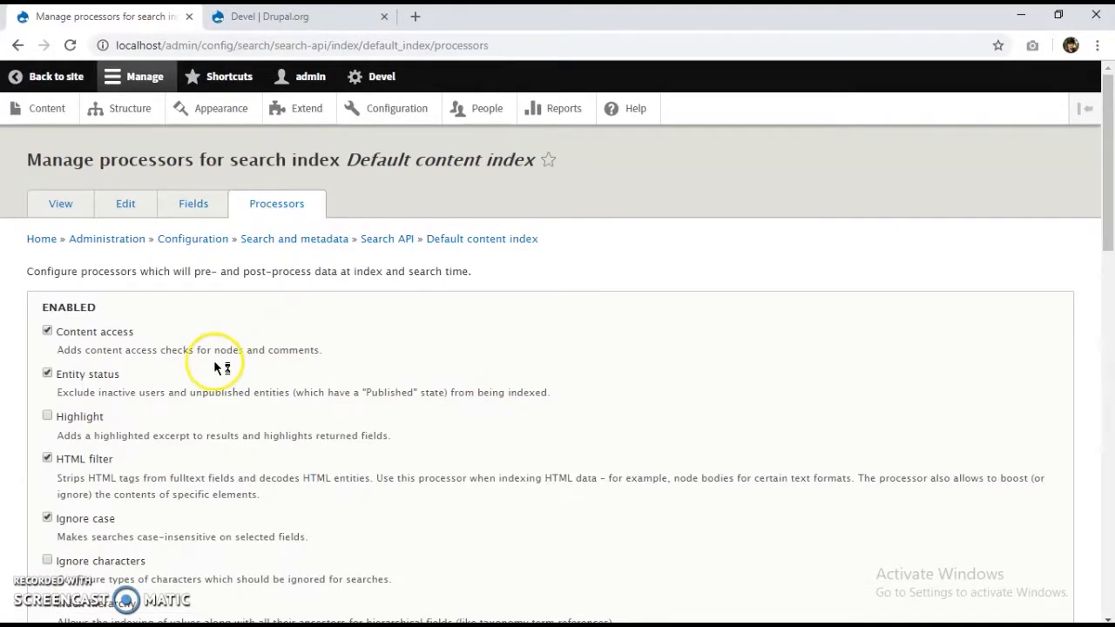
# - Look over the processors of the Default content index and enable Highlight
pyautogui.scroll(-2, 213, 361)
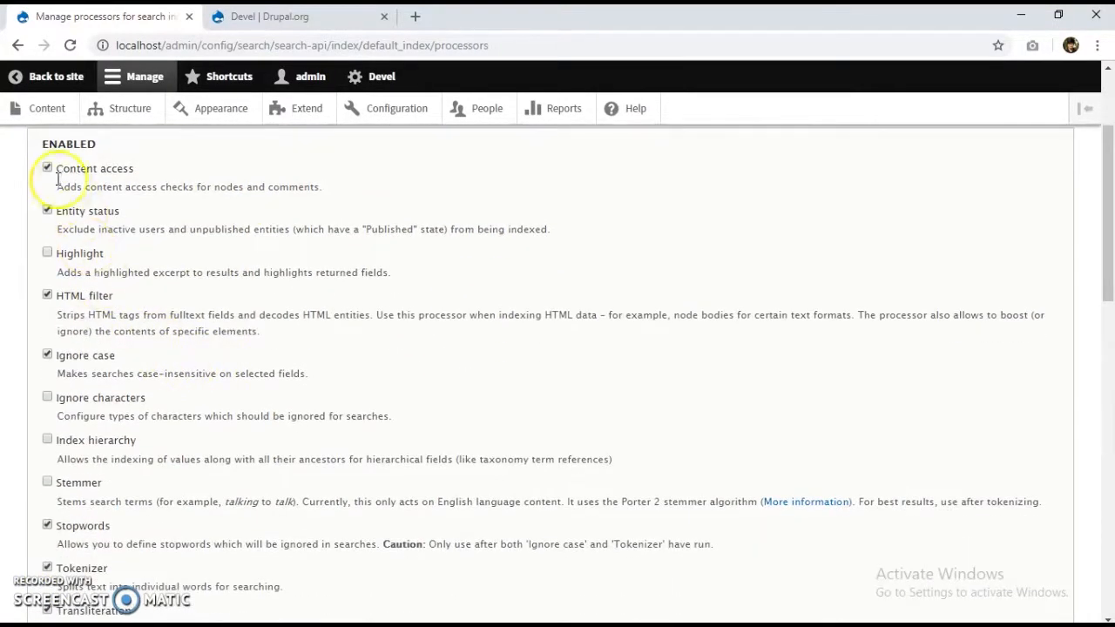
pyautogui.scroll(-6, 83, 298)
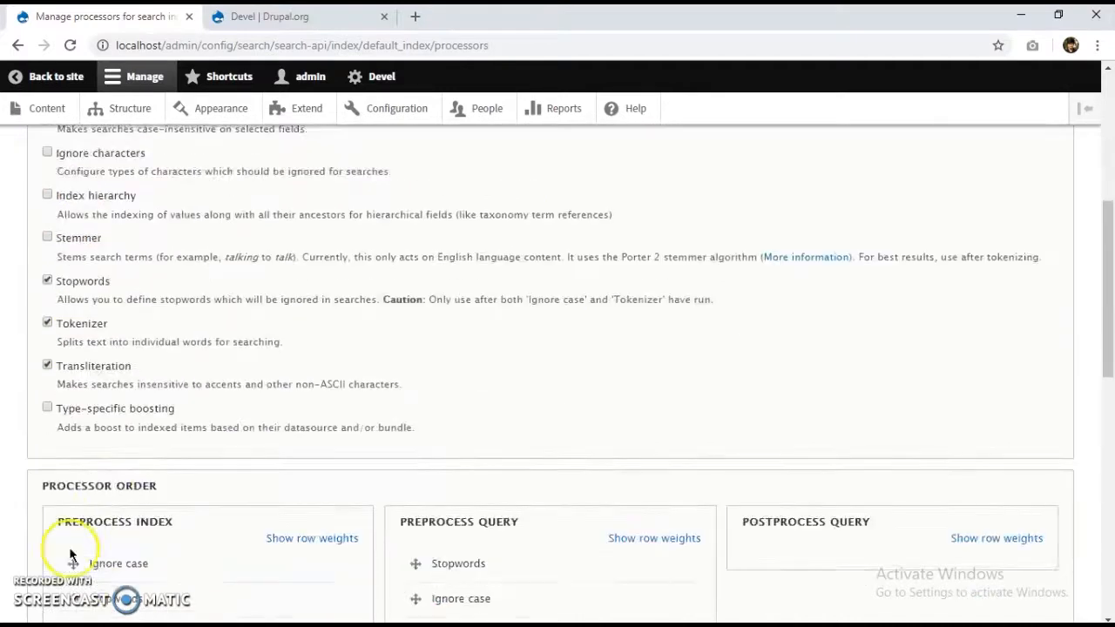
pyautogui.scroll(9, 104, 423)
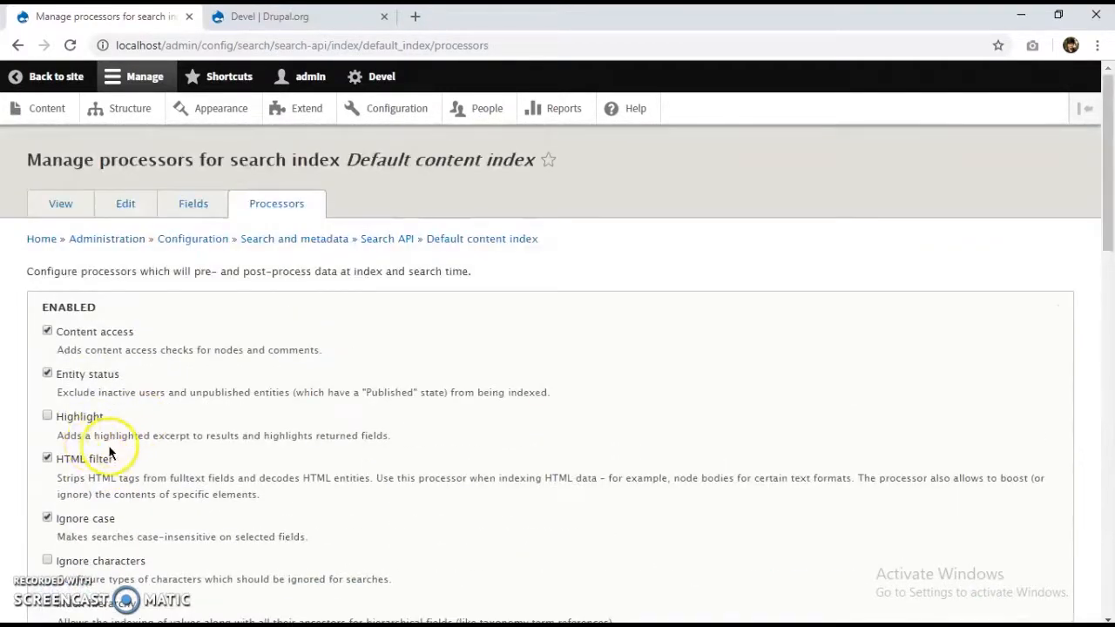
pyautogui.click(46, 417)
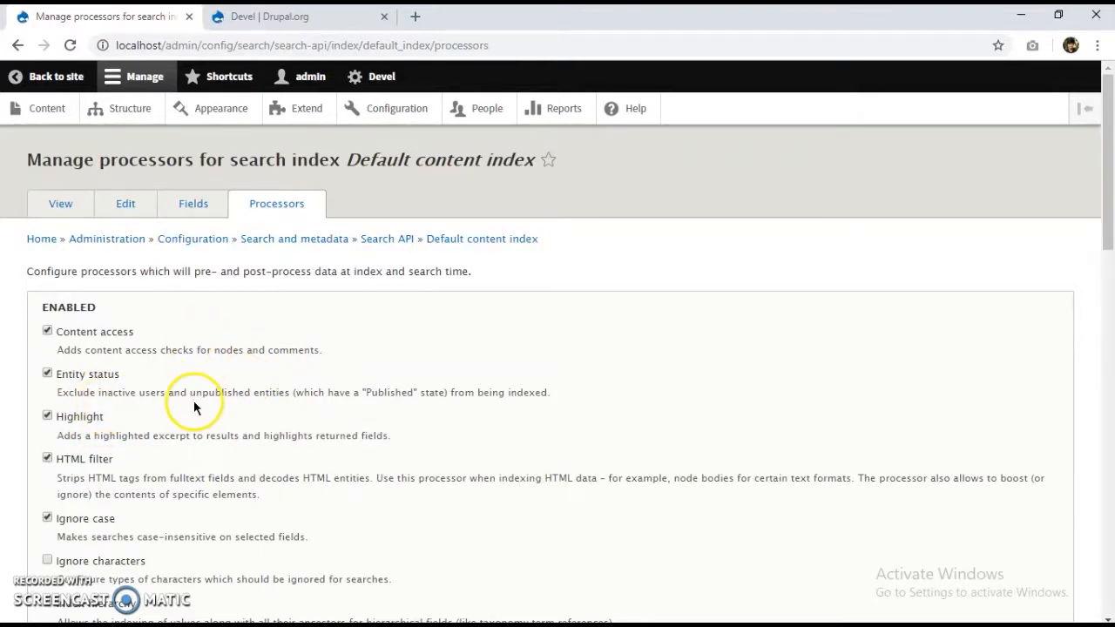
pyautogui.click(48, 415)
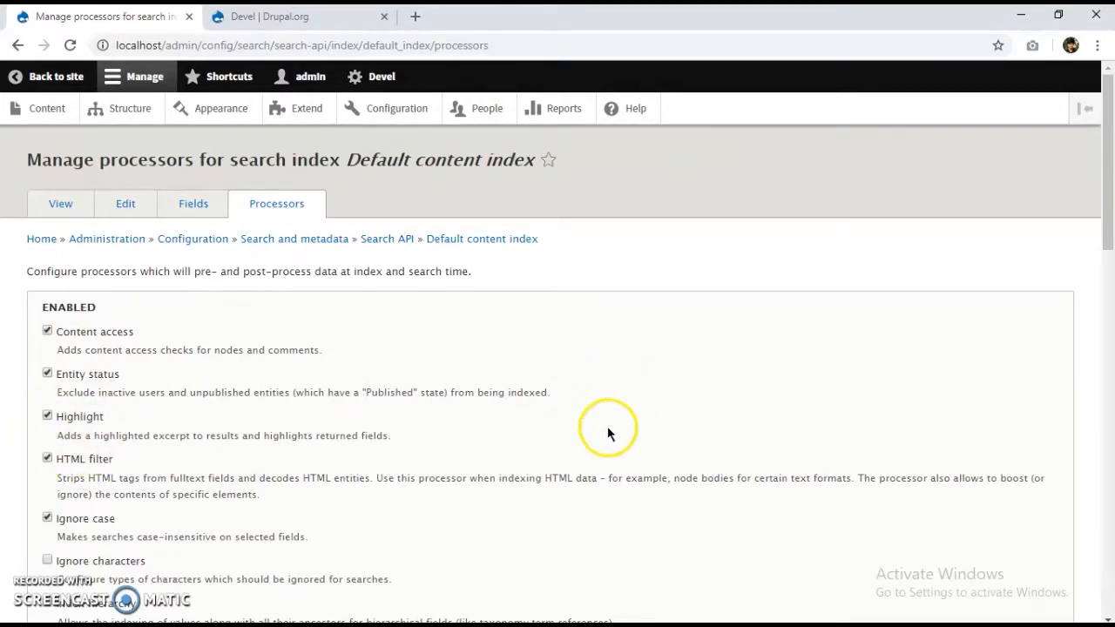
# - Disable the Ignore case processor for the index
pyautogui.scroll(-2, 78, 510)
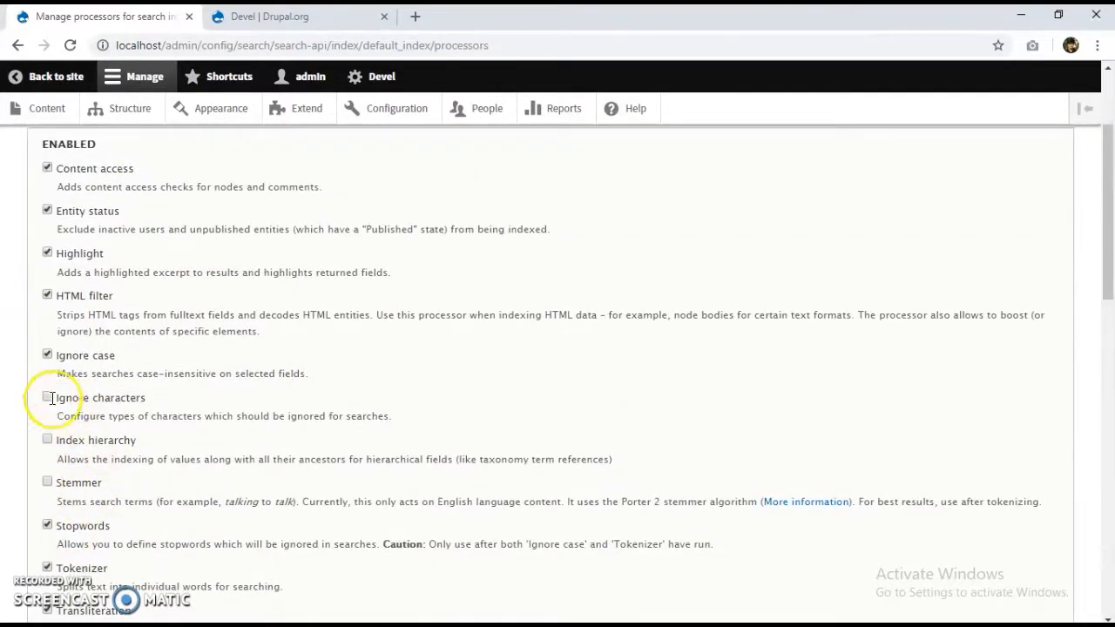
pyautogui.click(48, 356)
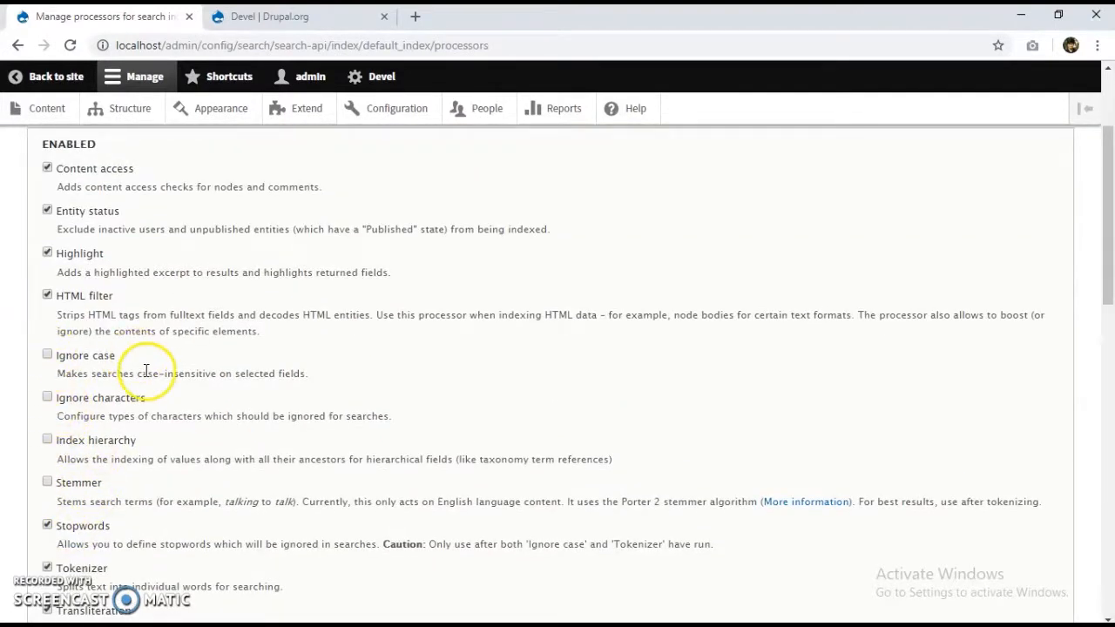
pyautogui.click(183, 372)
pyautogui.scroll(-2, 154, 465)
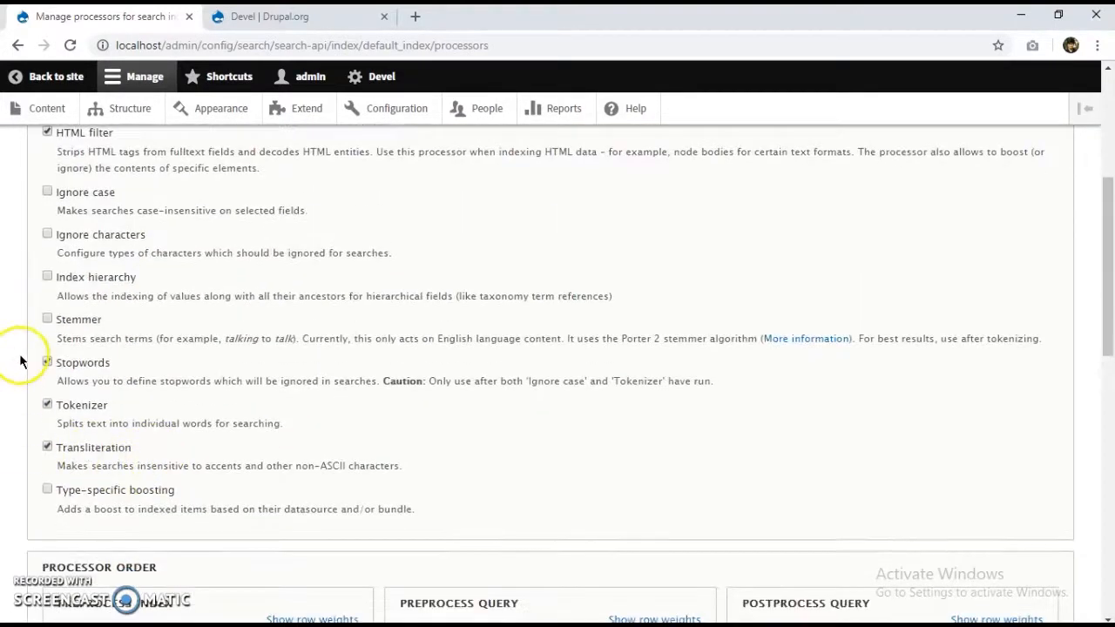
# - Review the processor order and the Stopwords processor's fields and word list, and save the processor settings
pyautogui.scroll(-2, 44, 364)
pyautogui.scroll(-2, 48, 370)
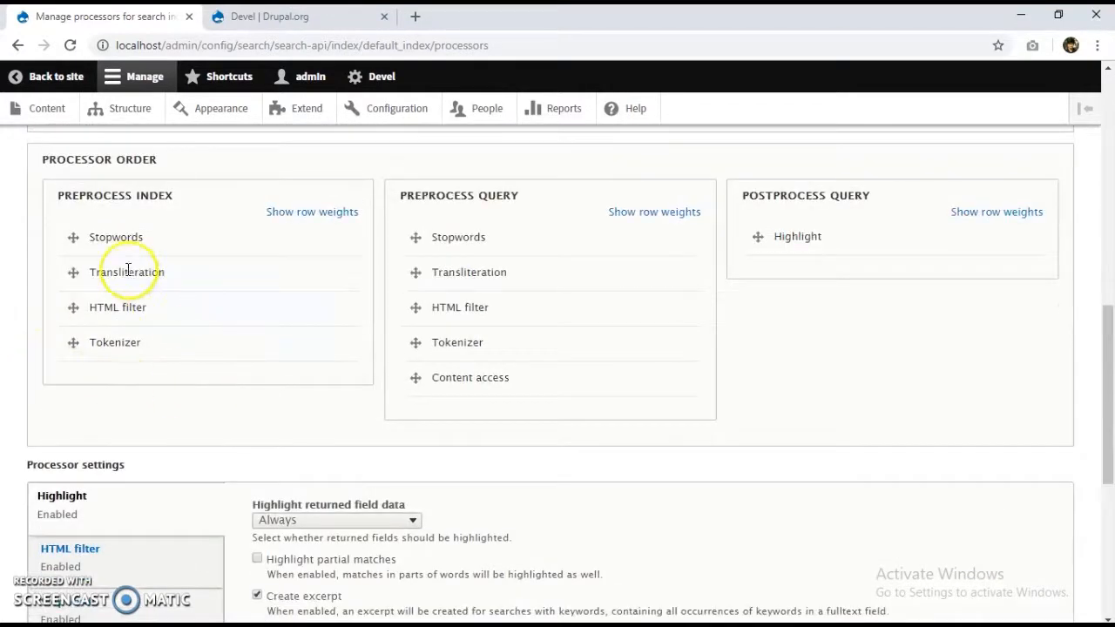
pyautogui.moveTo(102, 198); pyautogui.dragTo(109, 211)
pyautogui.click(109, 211)
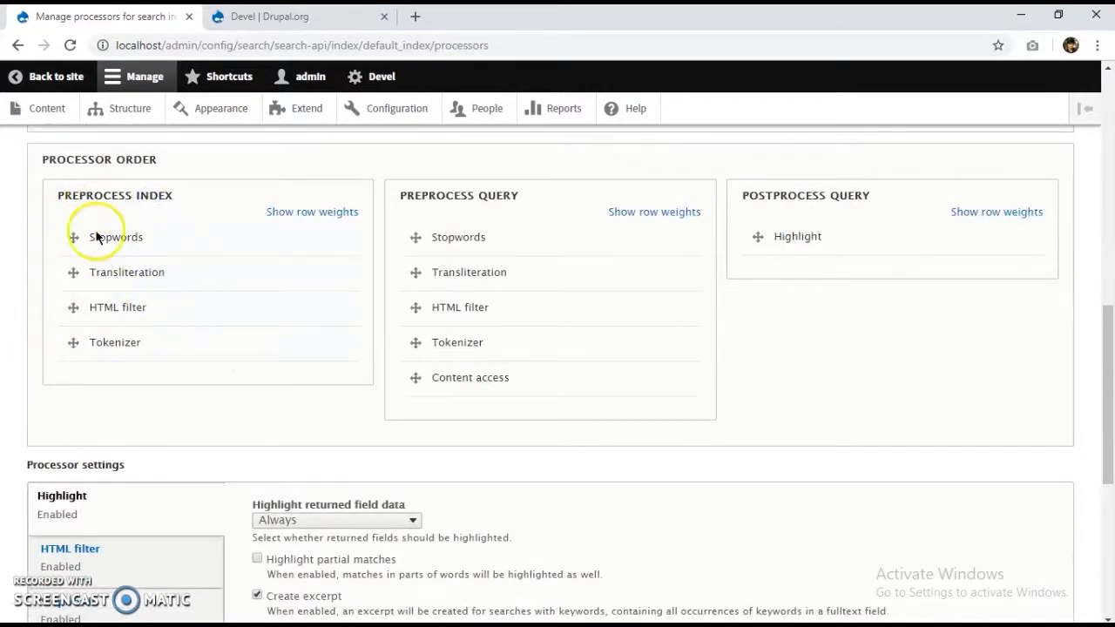
pyautogui.scroll(-3, 125, 294)
pyautogui.click(87, 280)
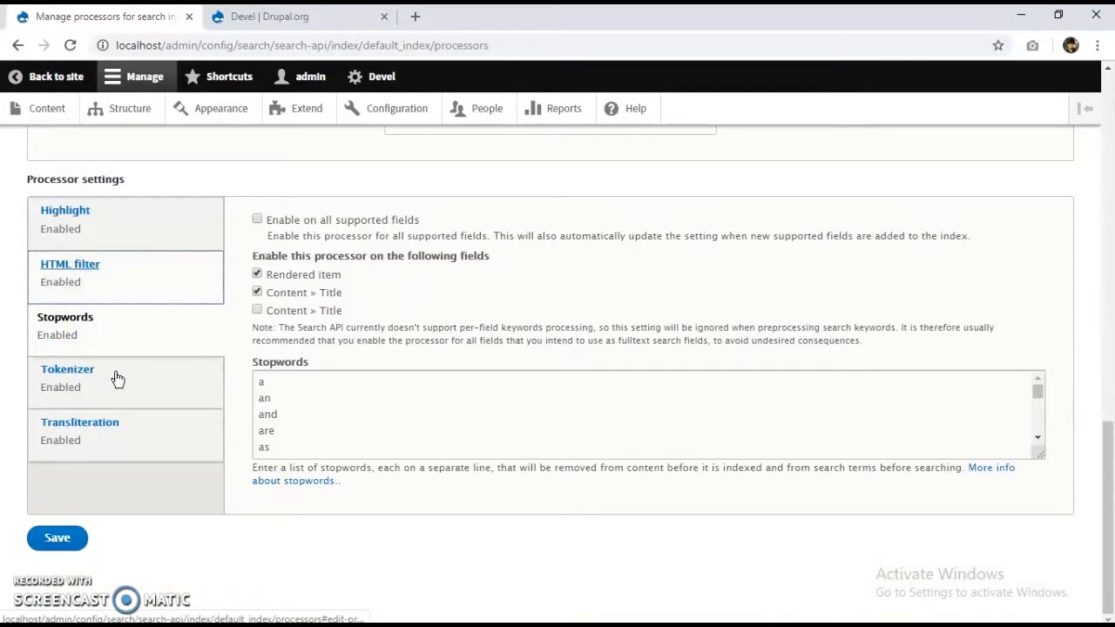
pyautogui.click(287, 386)
pyautogui.scroll(-6, 406, 423)
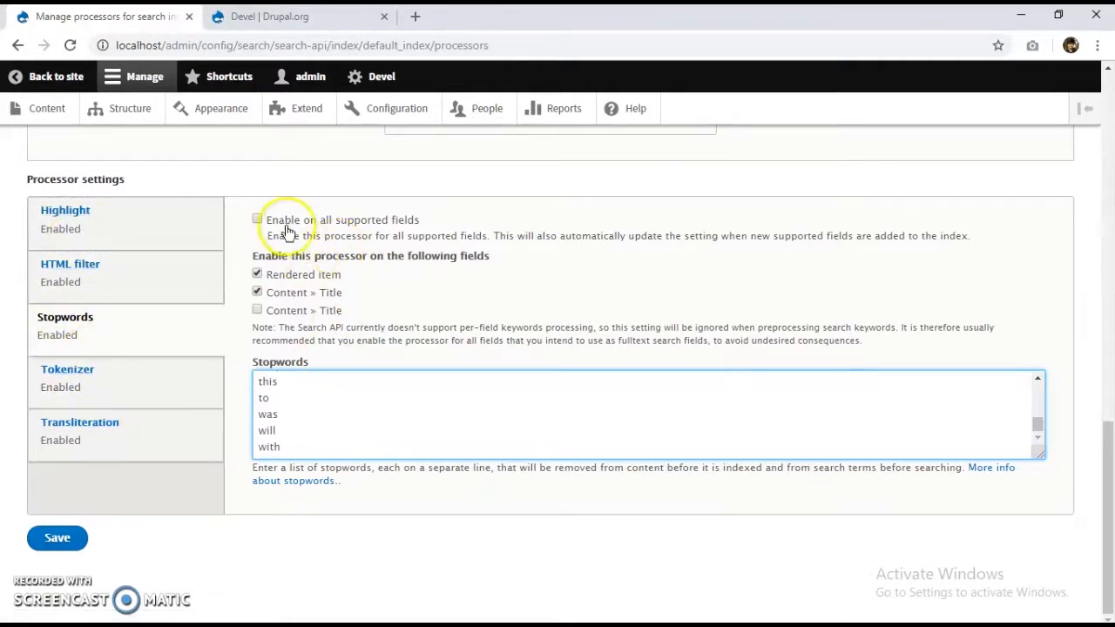
pyautogui.click(66, 547)
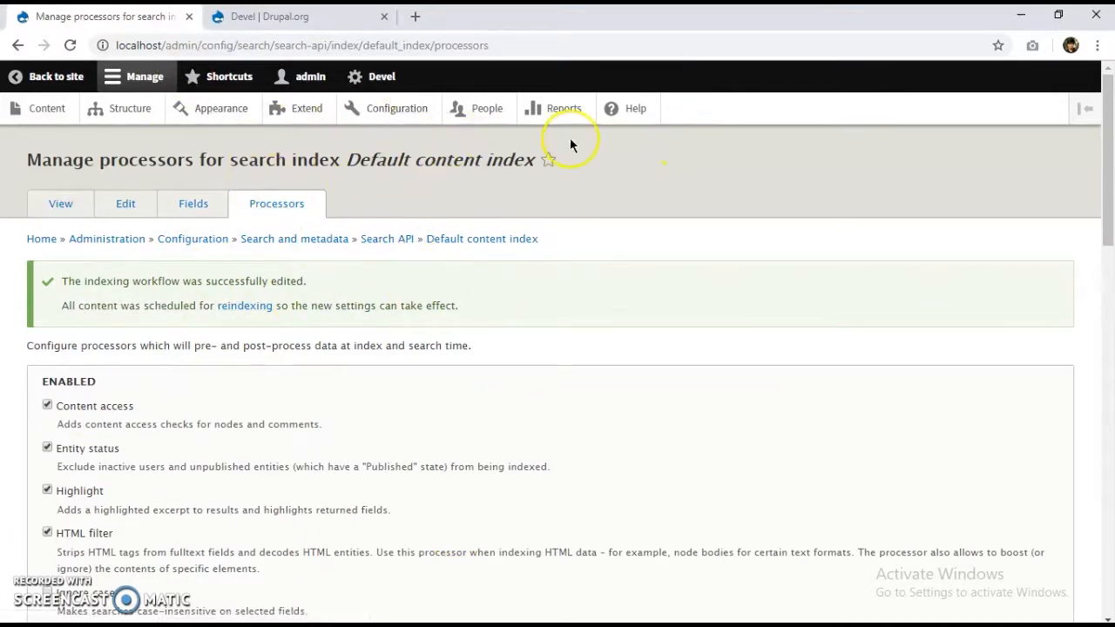
# - Open the site's Configuration page in a new browser tab and go to the Generate content form
pyautogui.rightClick(405, 119)
pyautogui.click(444, 127)
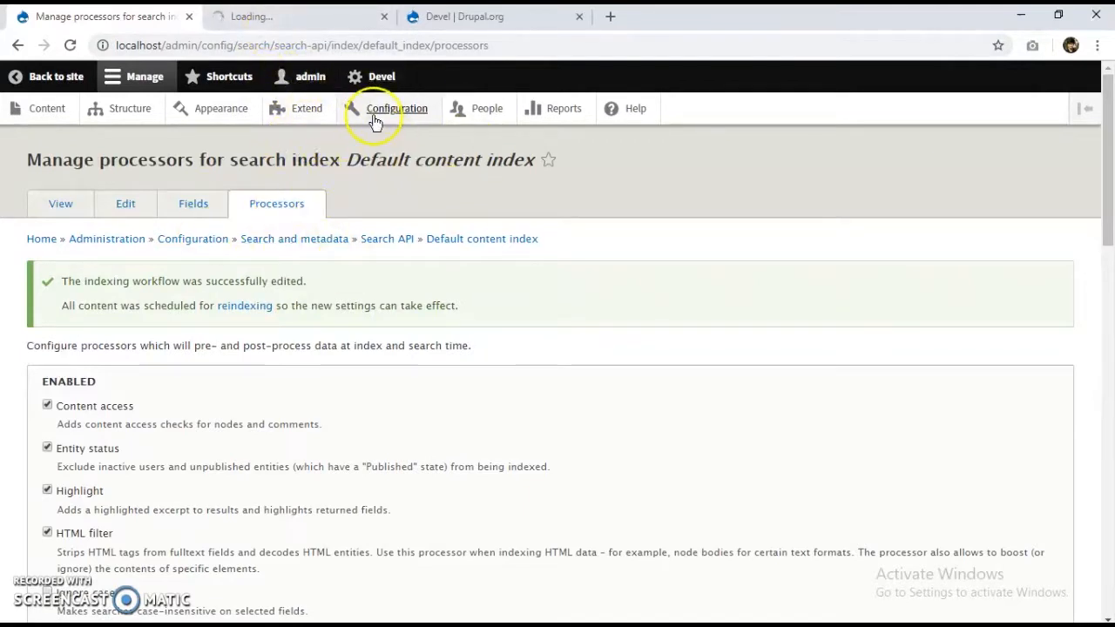
pyautogui.click(287, 16)
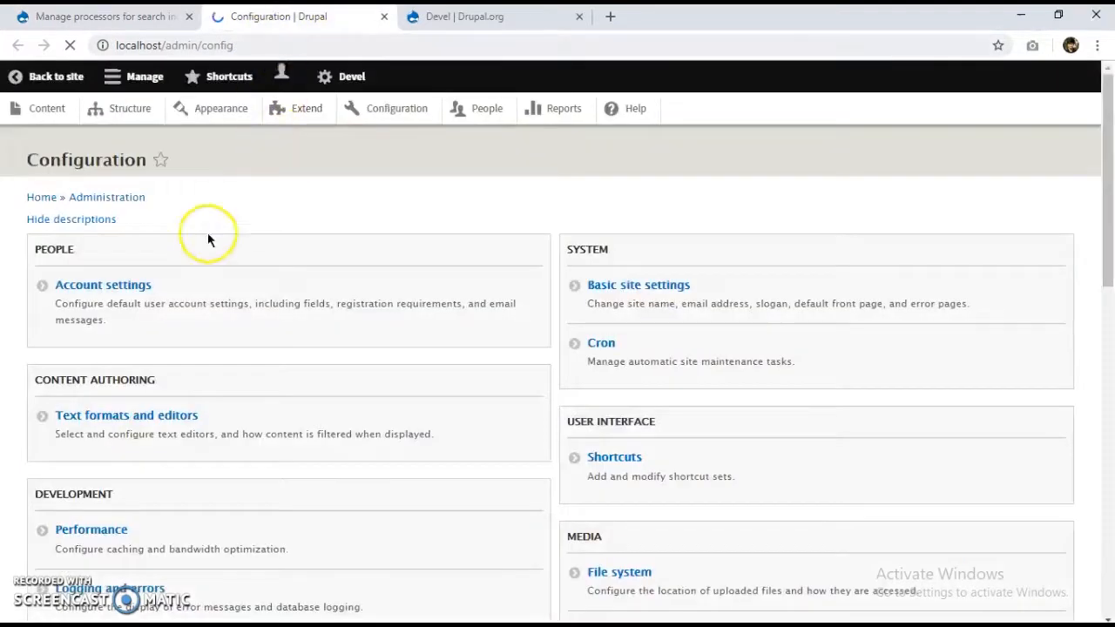
pyautogui.scroll(-5, 194, 281)
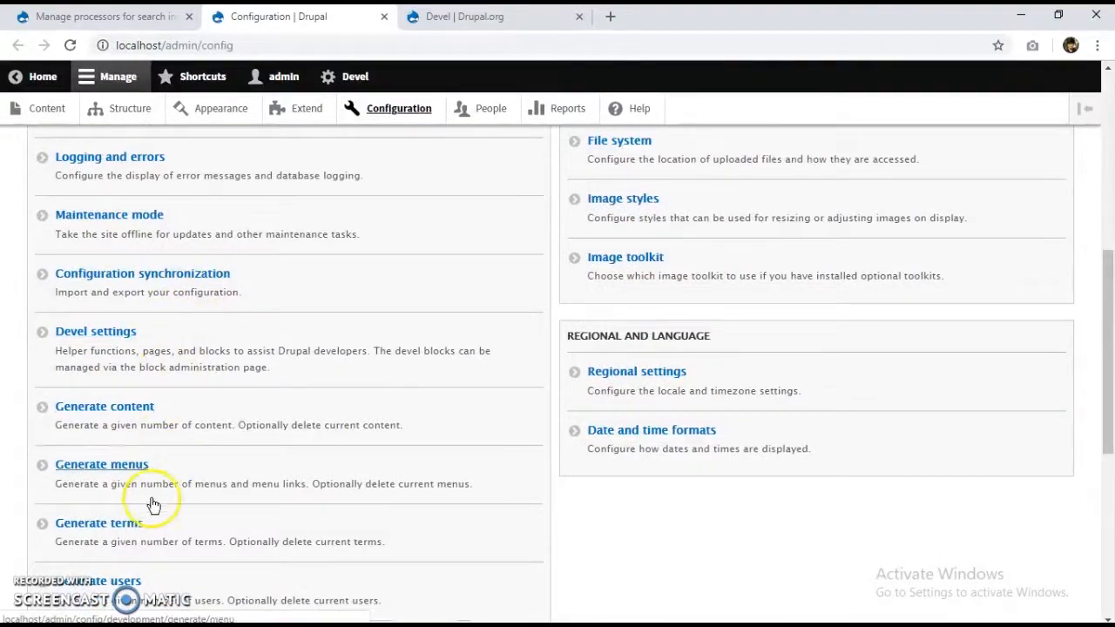
pyautogui.click(111, 414)
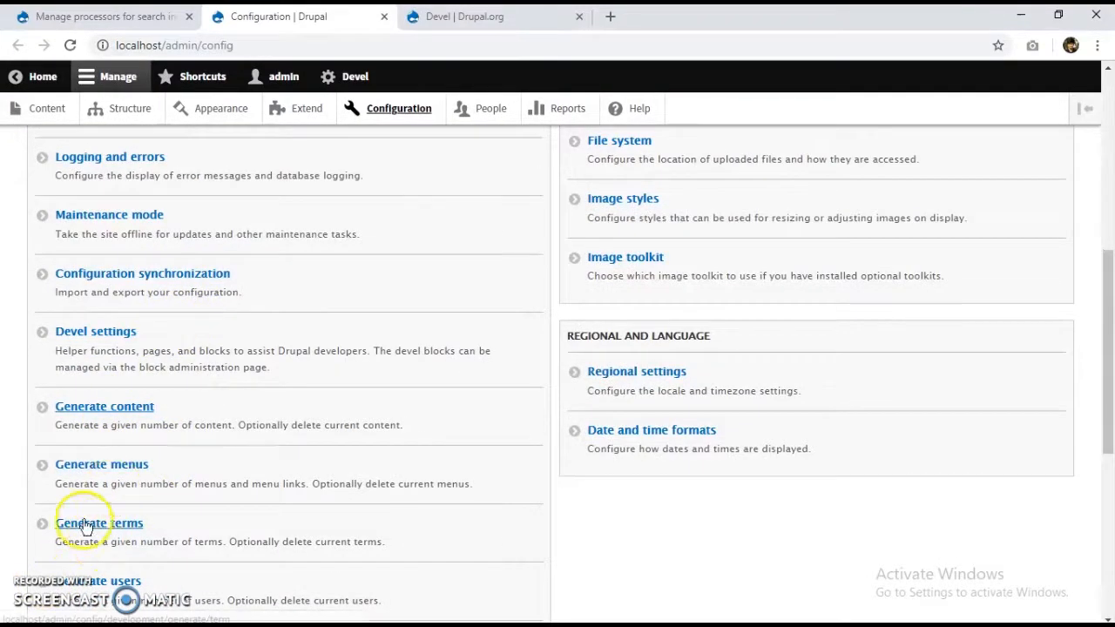
pyautogui.click(140, 406)
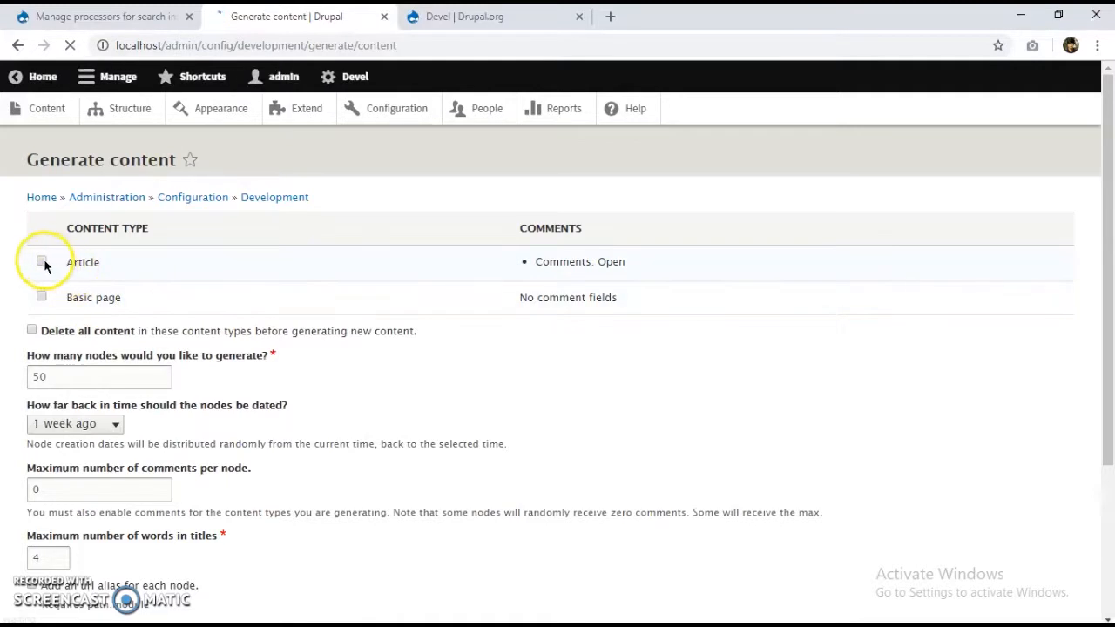
# - Generate 20 nodes for the Article and Basic page content types
pyautogui.click(42, 262)
pyautogui.click(41, 297)
pyautogui.scroll(-1, 218, 333)
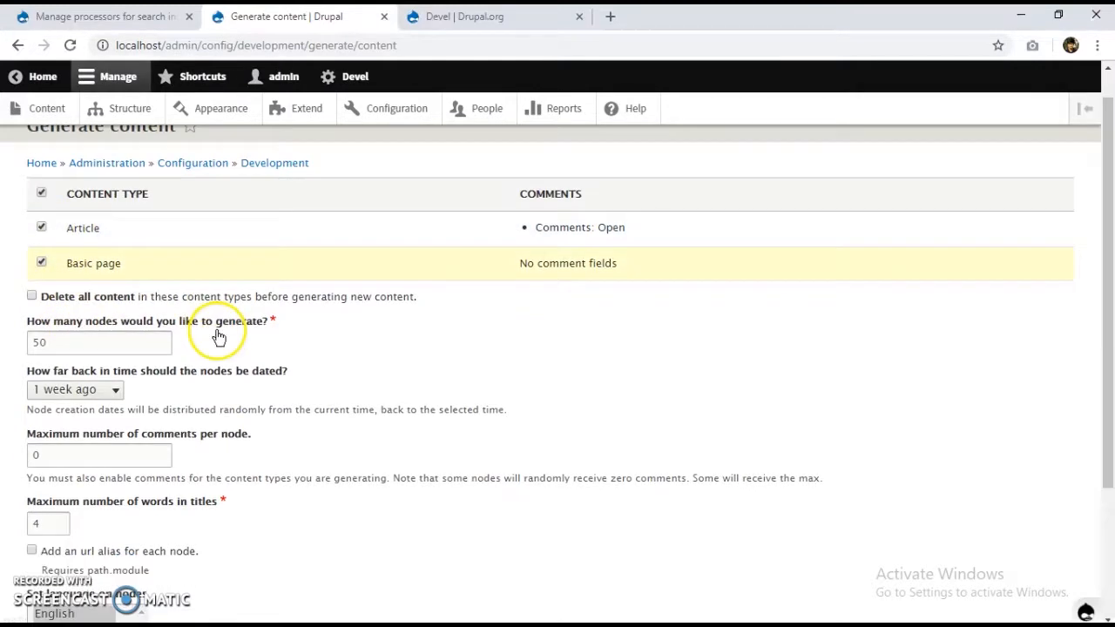
pyautogui.click(41, 298)
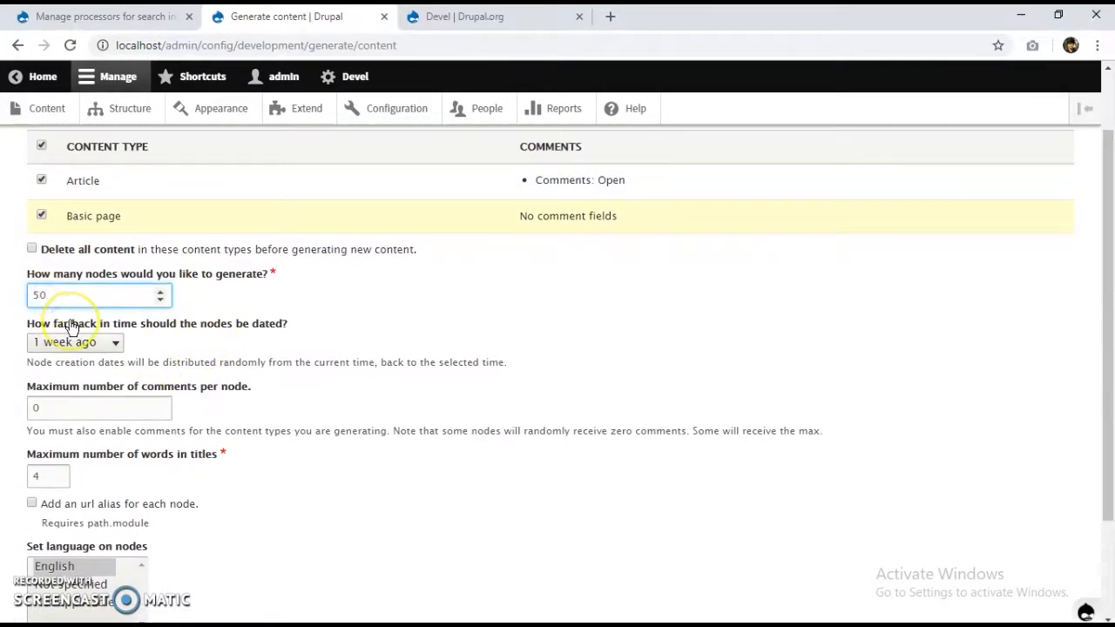
pyautogui.scroll(-2, 70, 327)
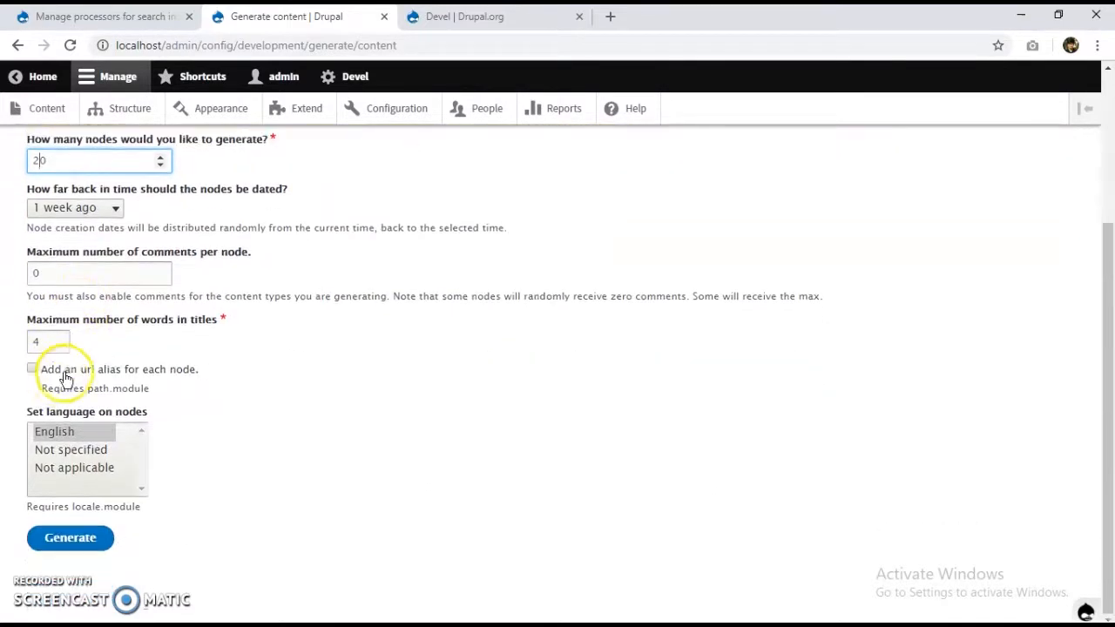
pyautogui.click(68, 540)
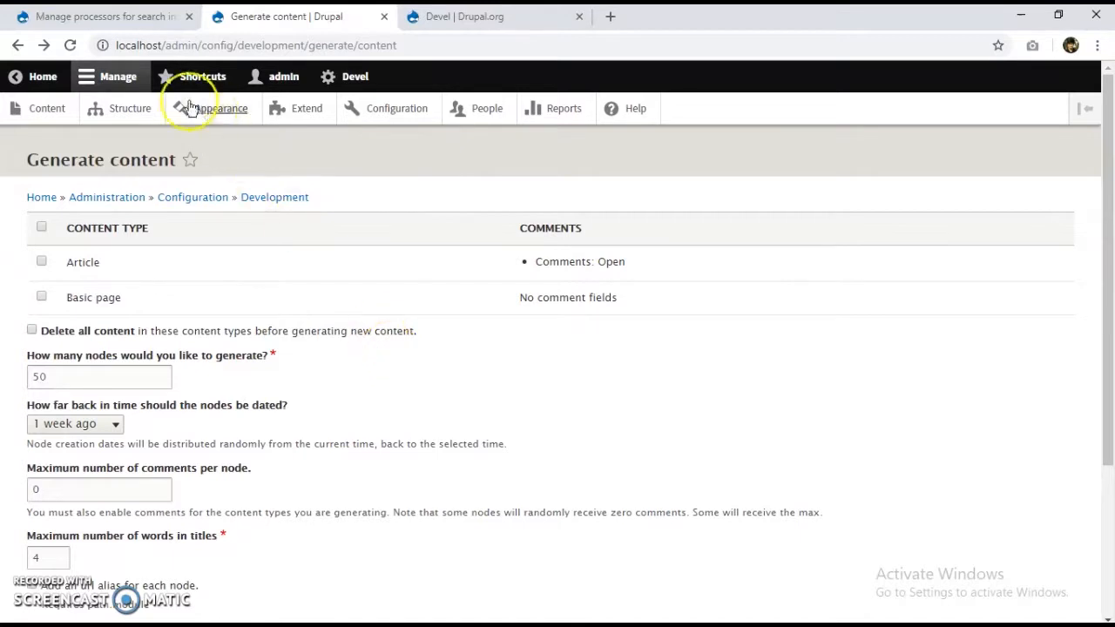
# - Return to the Default content index and examine its index status, server details and indexing options
pyautogui.click(95, 16)
pyautogui.scroll(-5, 192, 426)
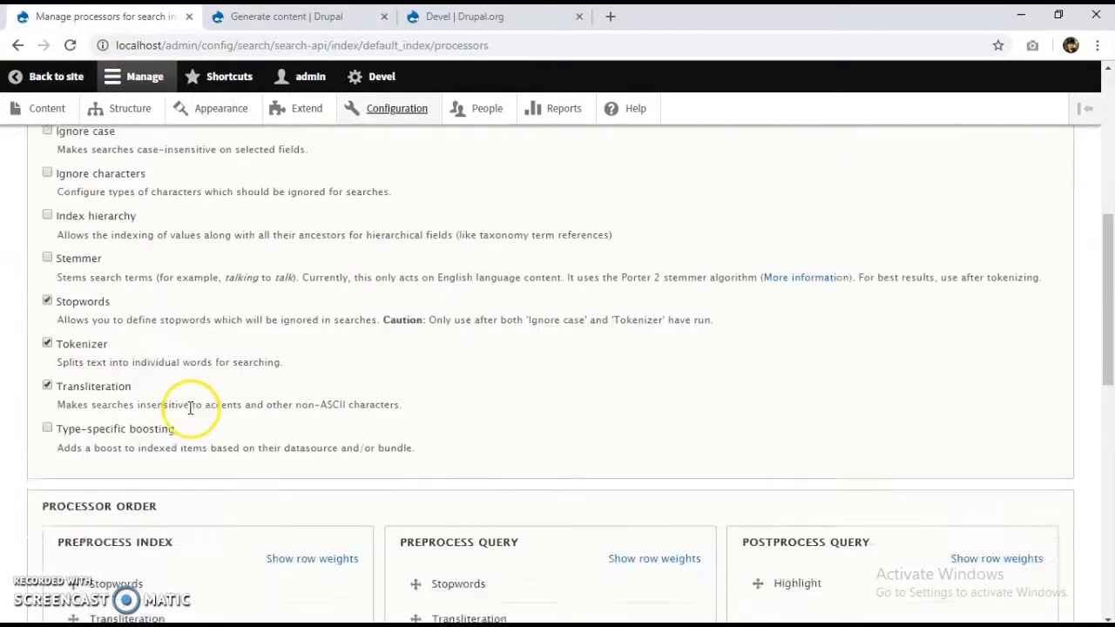
pyautogui.scroll(8, 198, 425)
pyautogui.scroll(1, 199, 425)
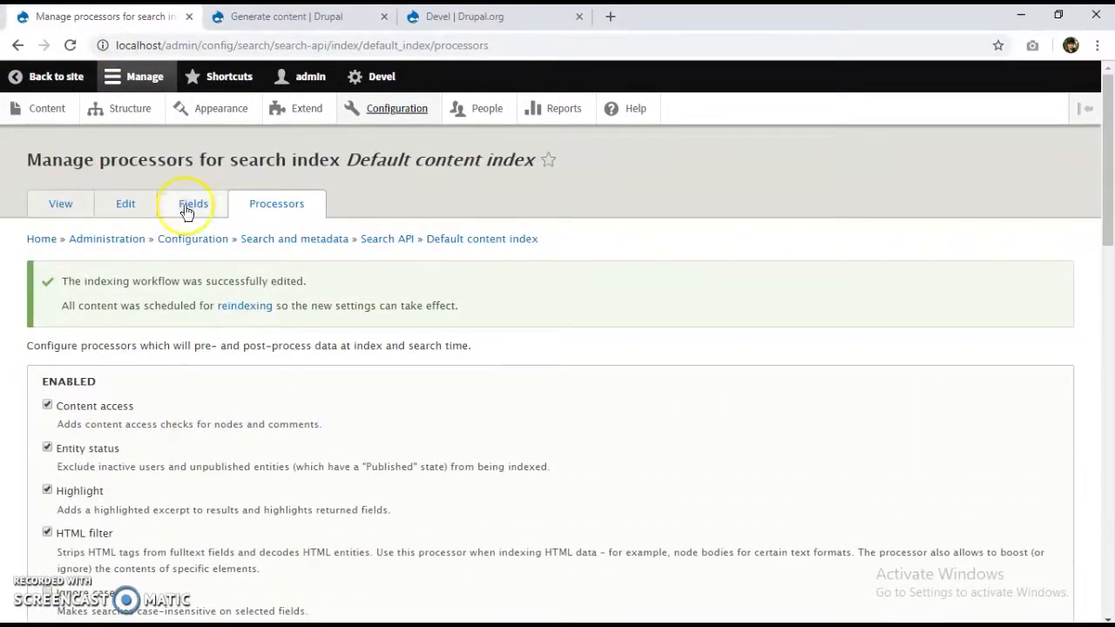
pyautogui.click(47, 209)
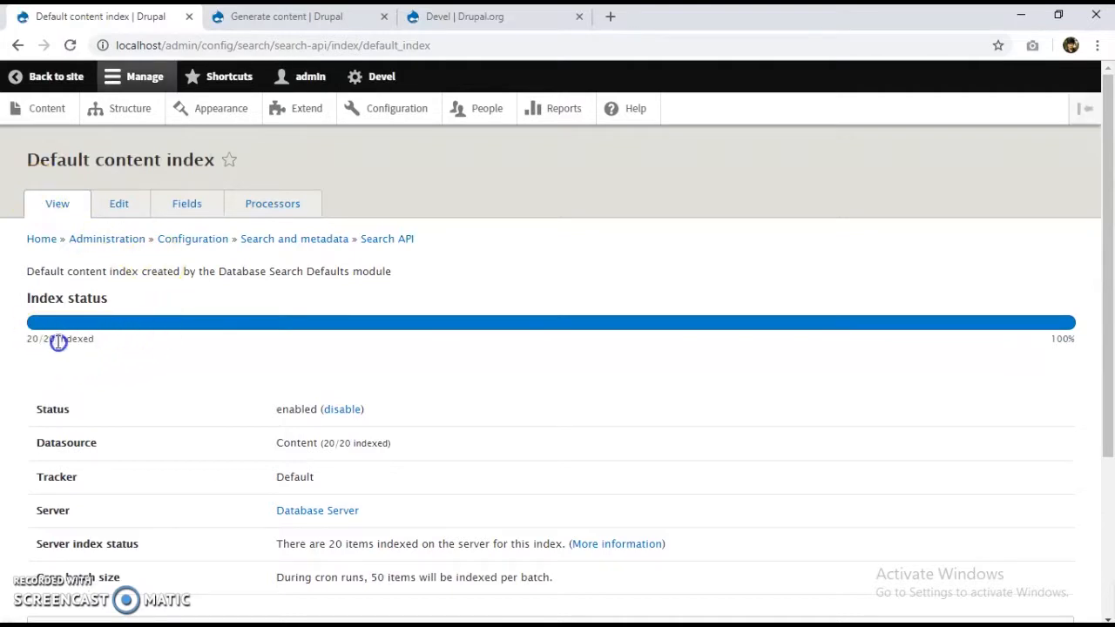
pyautogui.moveTo(69, 345); pyautogui.dragTo(25, 340)
pyautogui.click(110, 335)
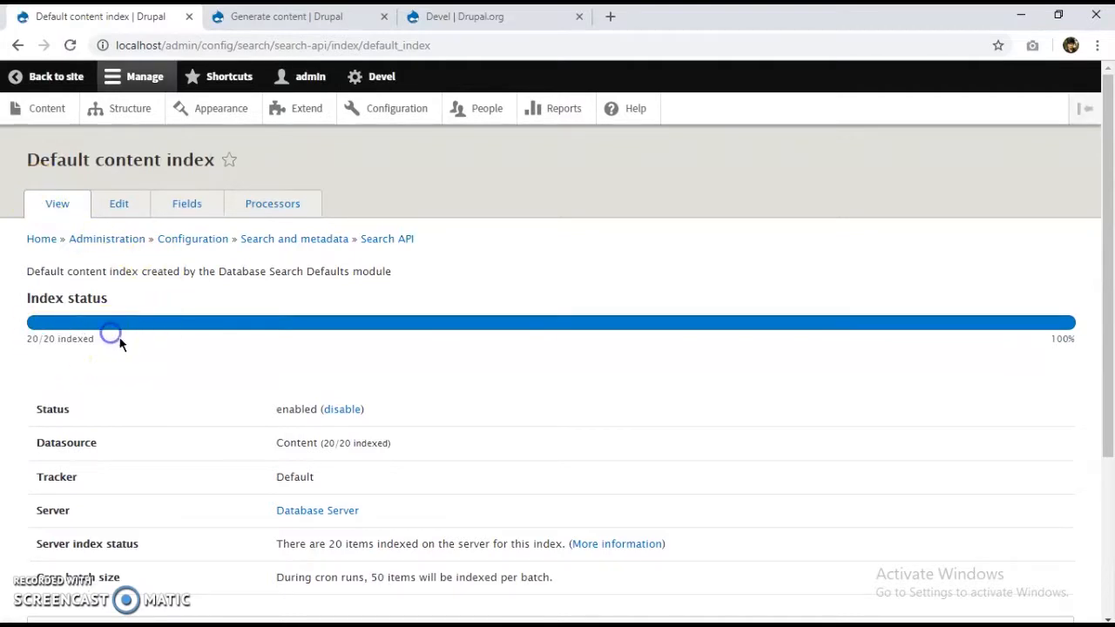
pyautogui.scroll(-3, 130, 339)
pyautogui.scroll(2, 150, 411)
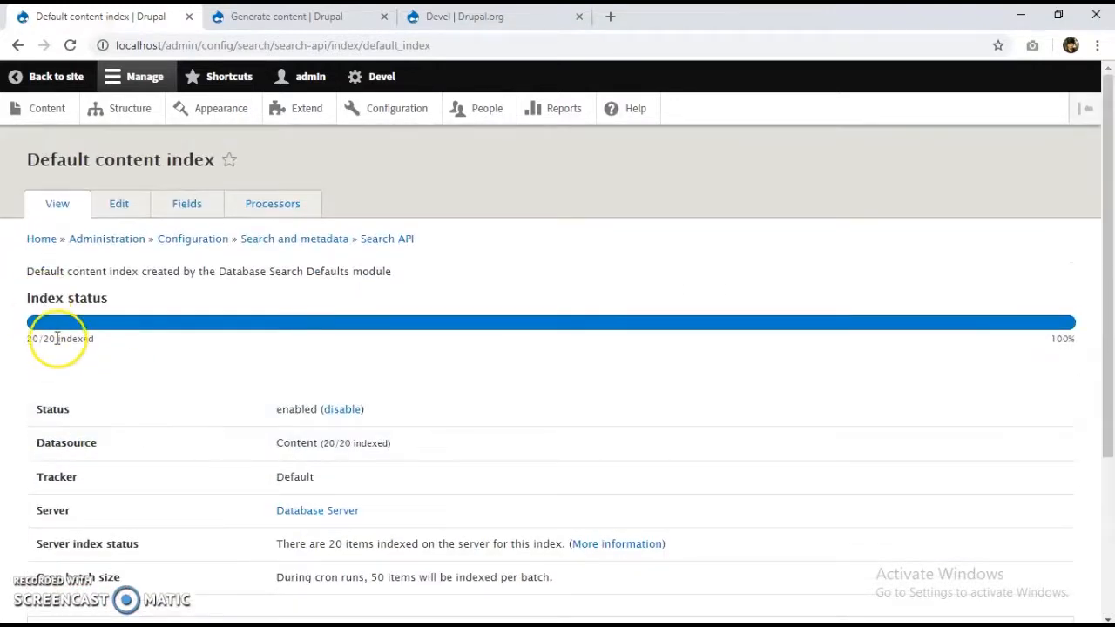
pyautogui.scroll(-2, 111, 321)
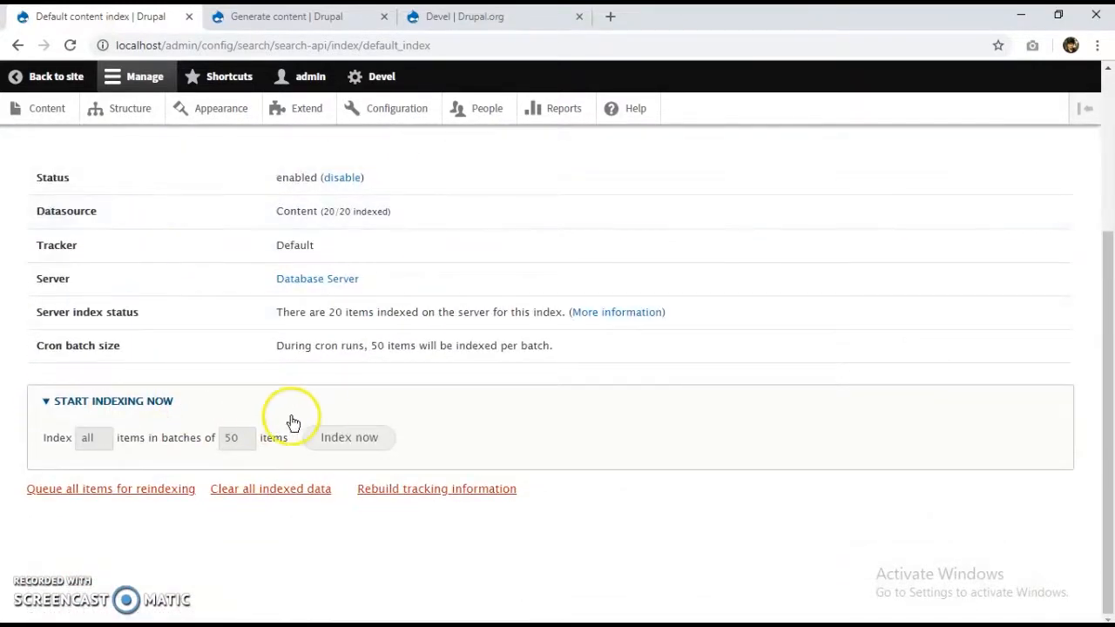
pyautogui.scroll(3, 159, 390)
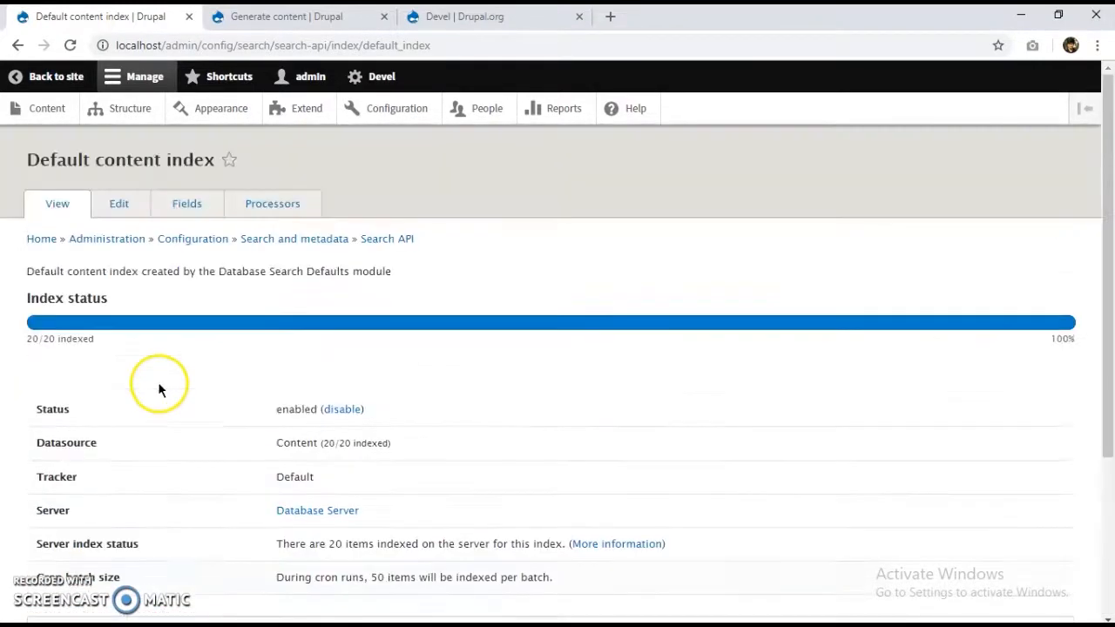
pyautogui.scroll(-3, 149, 465)
pyautogui.scroll(3, 413, 423)
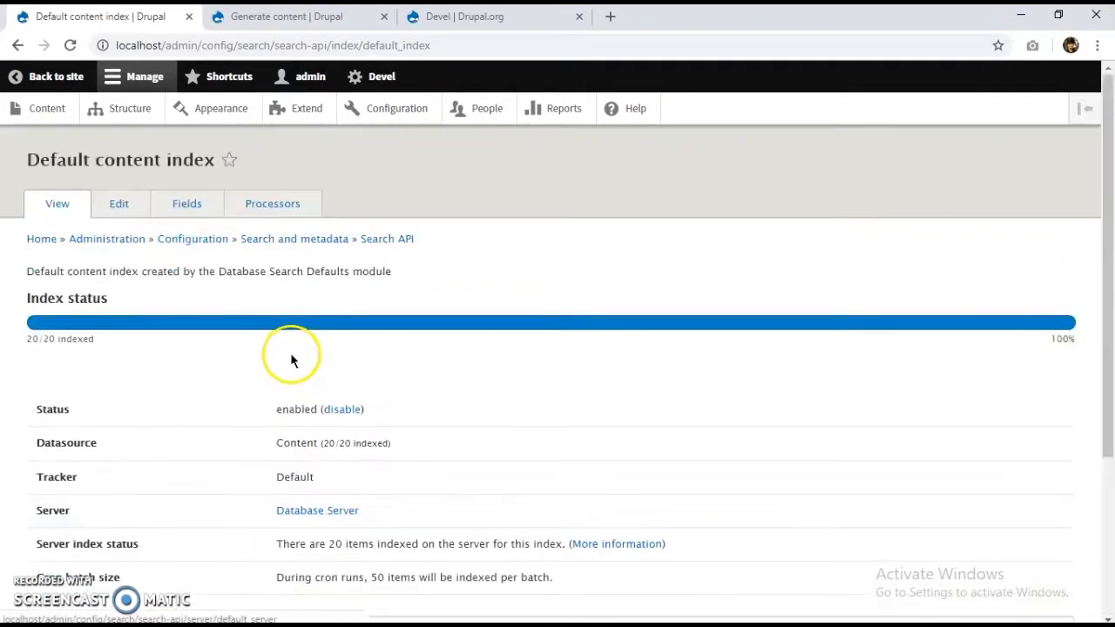
# - Start creating a new Article from the site's content overview
pyautogui.click(46, 113)
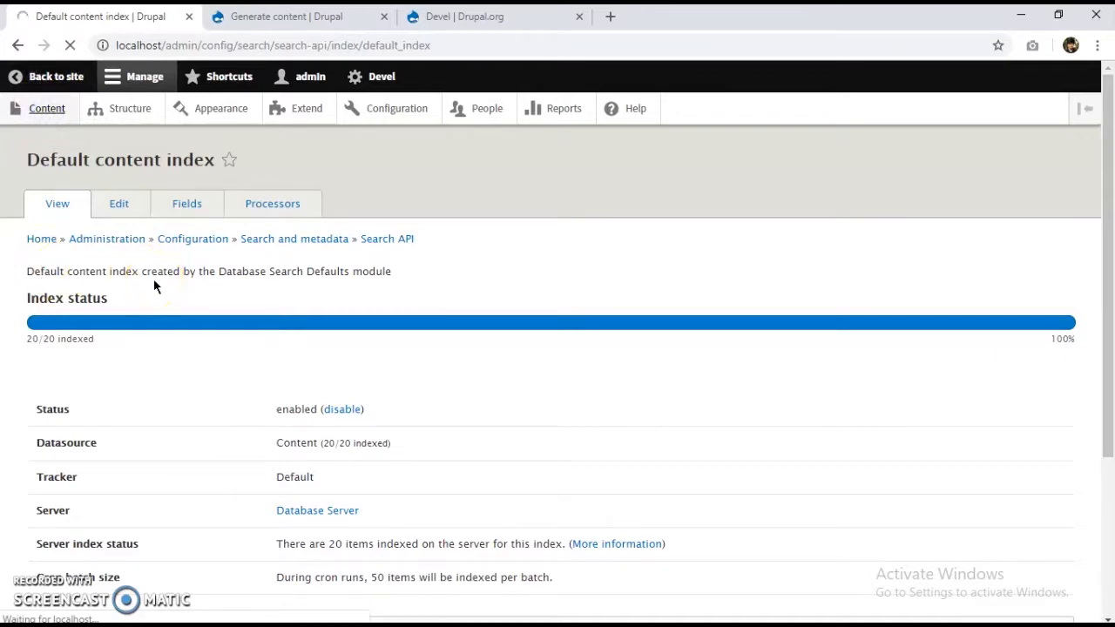
pyautogui.scroll(-2, 341, 291)
pyautogui.scroll(1, 224, 311)
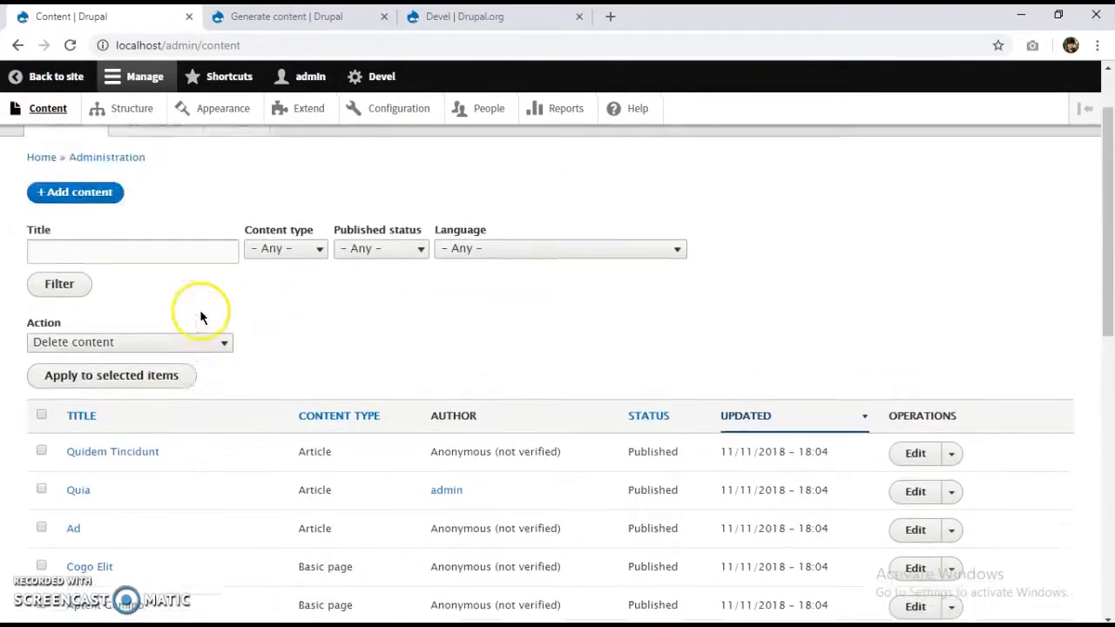
pyautogui.click(90, 192)
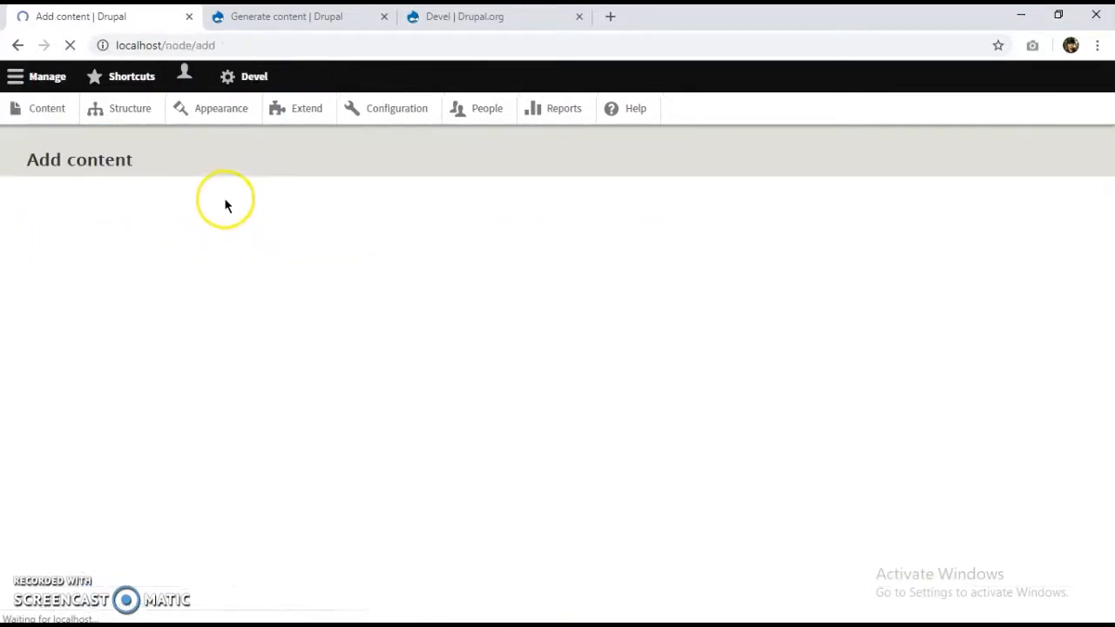
pyautogui.click(159, 260)
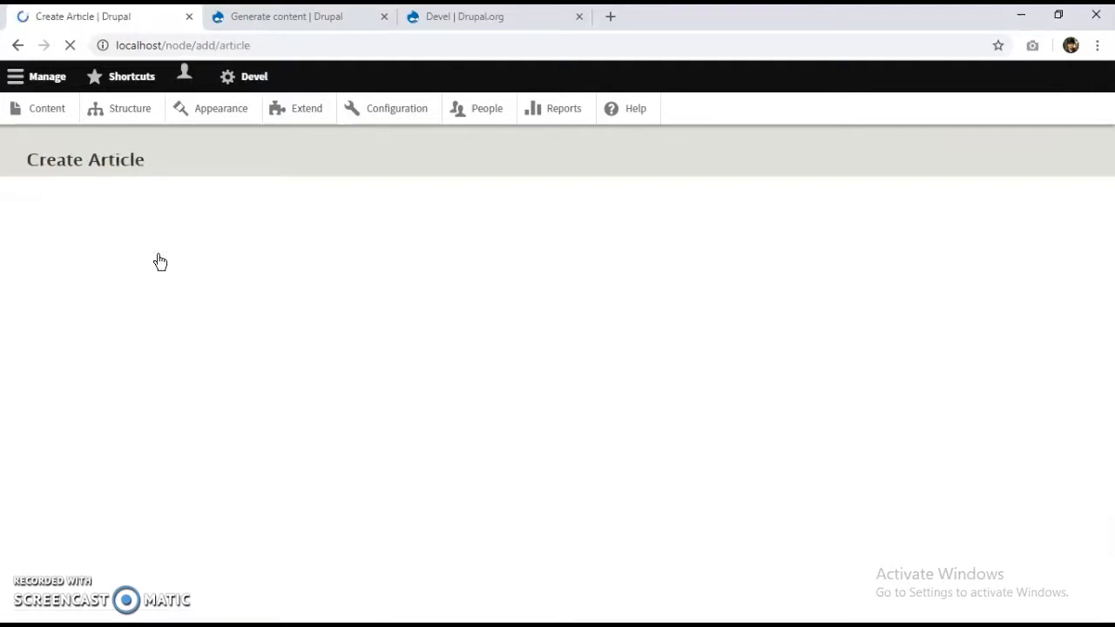
# - Title the article "My article" and enter the body text "This is an article. Drupal is awesome to use."
pyautogui.click(155, 253)
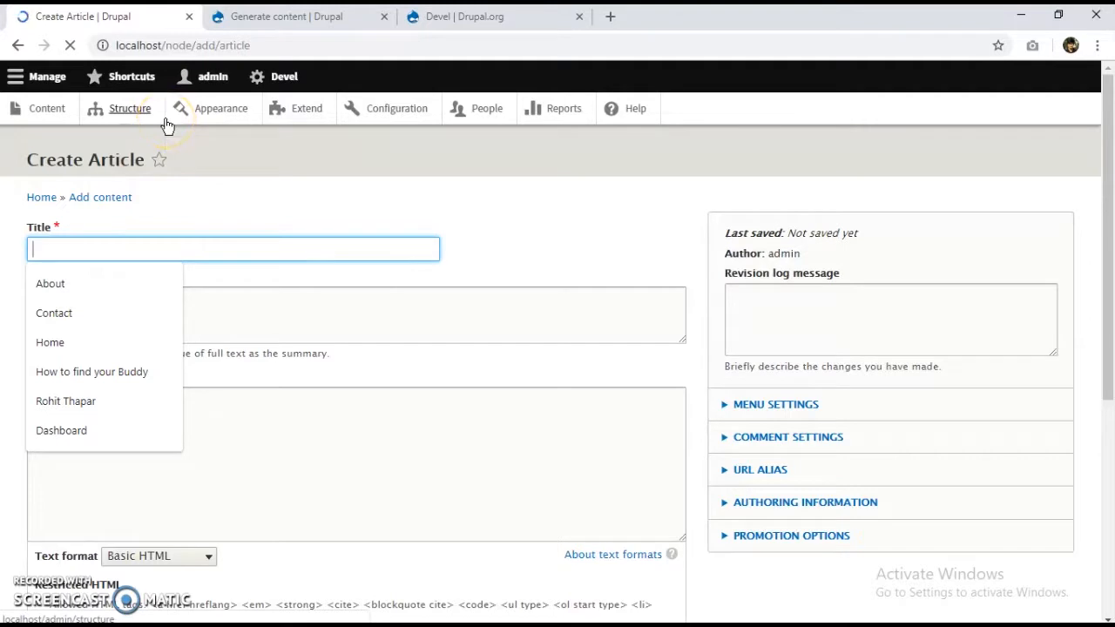
pyautogui.write('My')
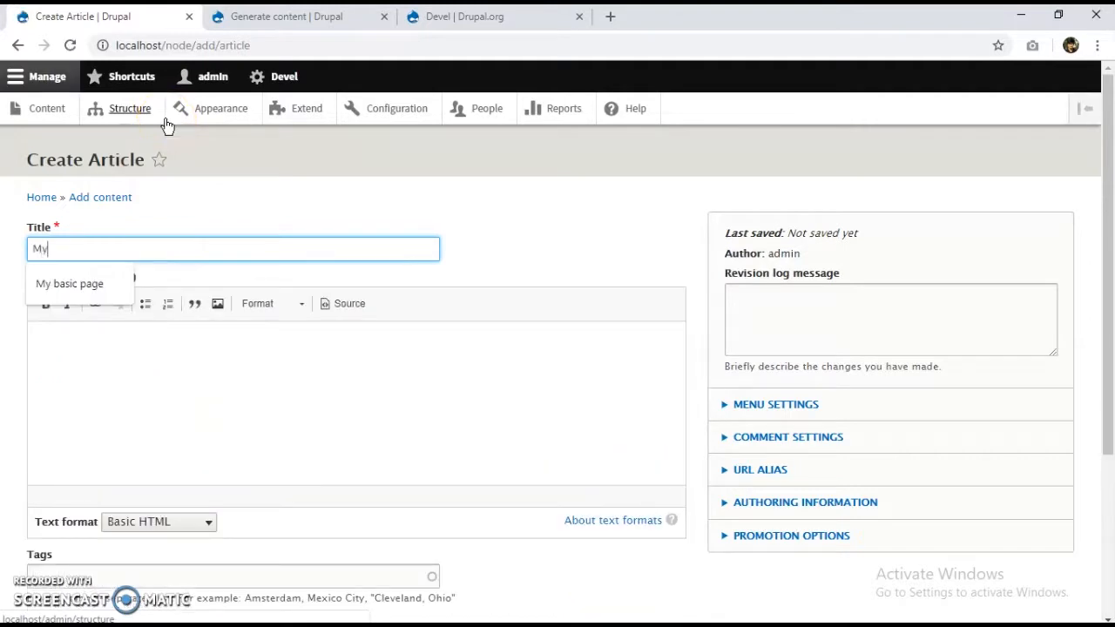
pyautogui.write(' article')
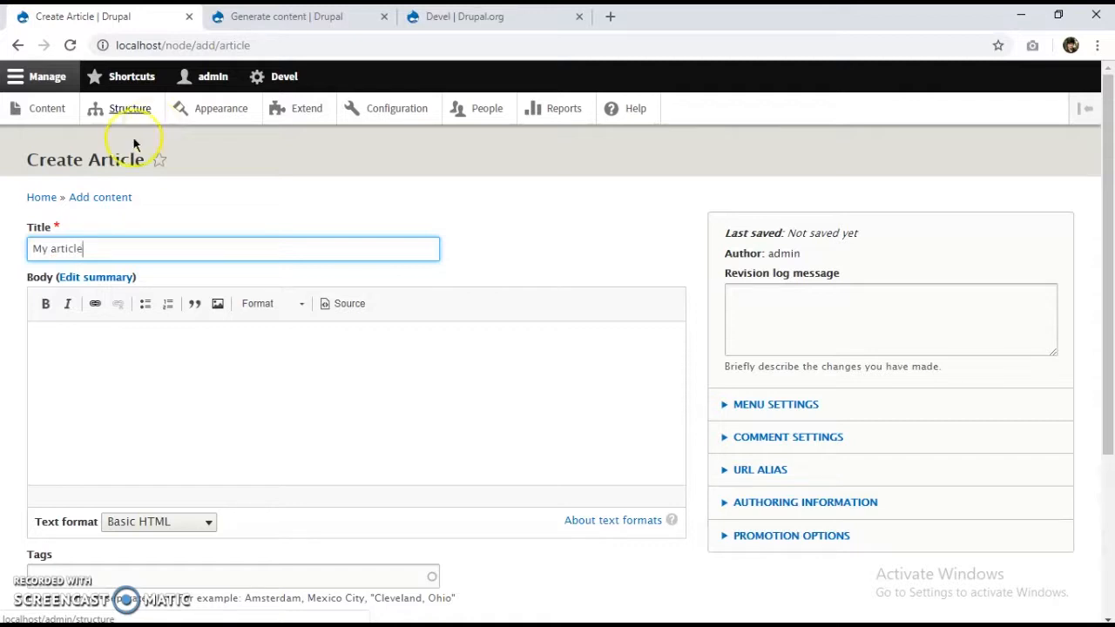
pyautogui.click(108, 380)
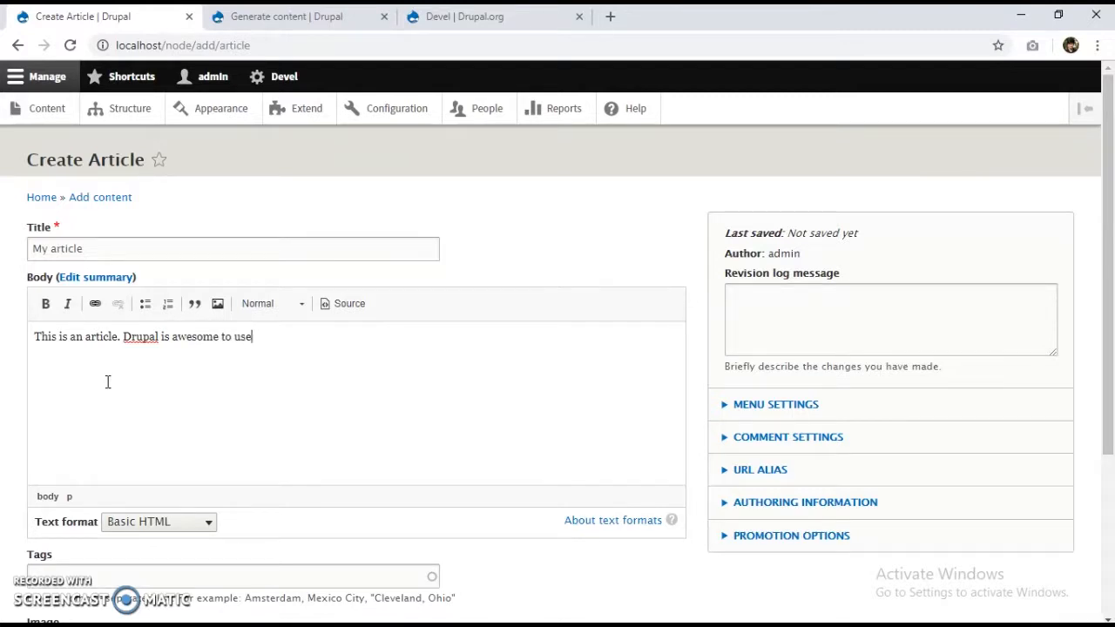
# - Upload the Google Code-in logo as the article's image with the alternative text "article", and save the article
pyautogui.scroll(-3, 108, 381)
pyautogui.click(83, 409)
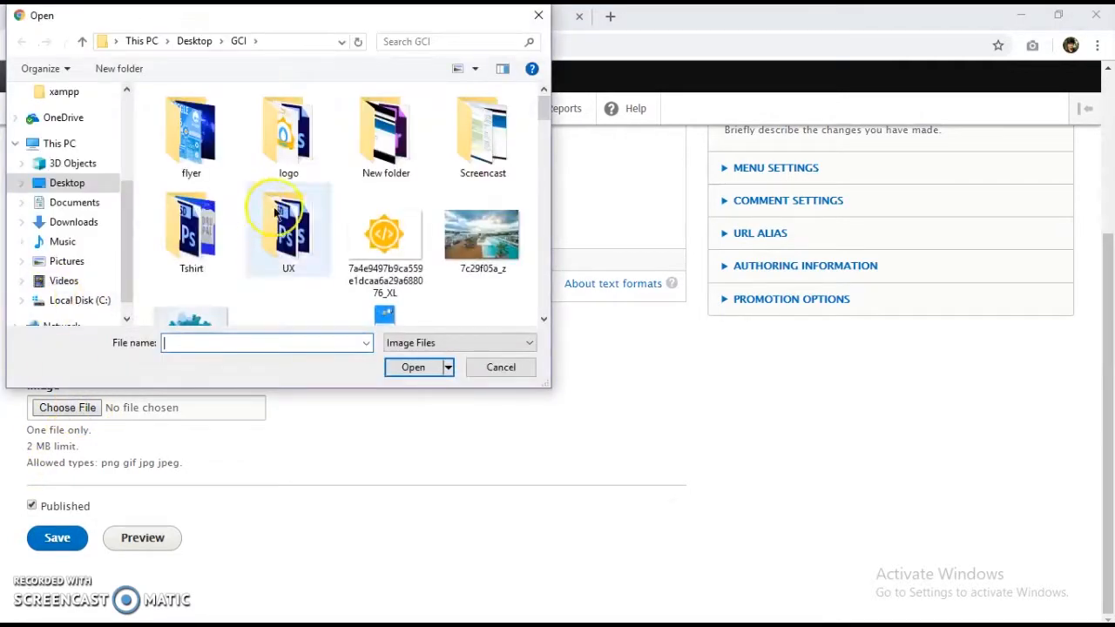
pyautogui.scroll(-2, 323, 199)
pyautogui.doubleClick(318, 239)
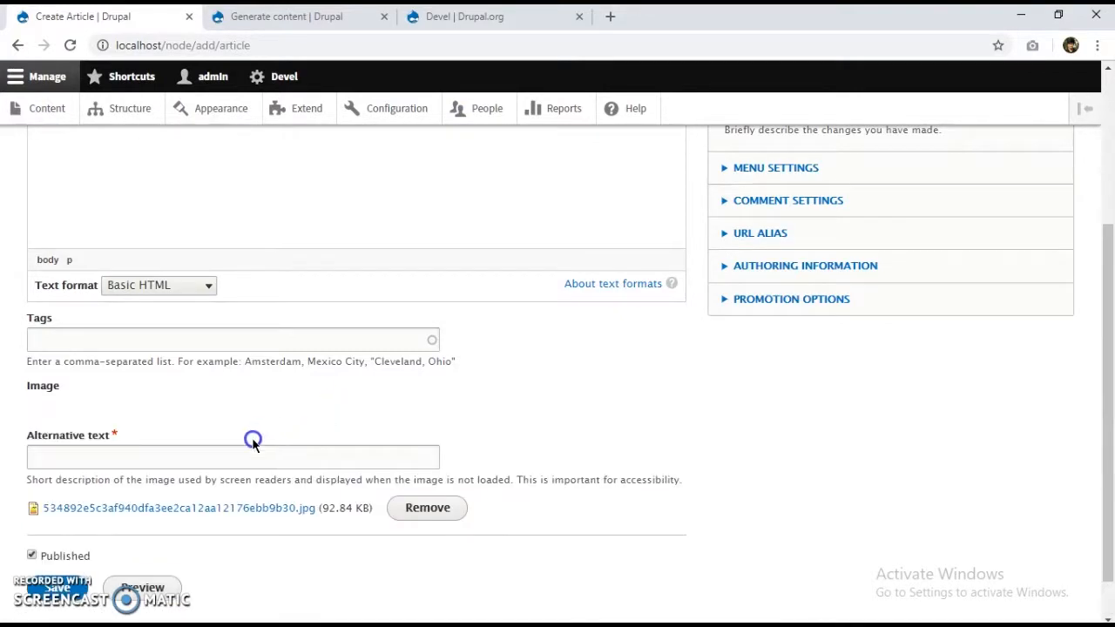
pyautogui.click(239, 459)
pyautogui.click(82, 279)
pyautogui.scroll(-1, 305, 462)
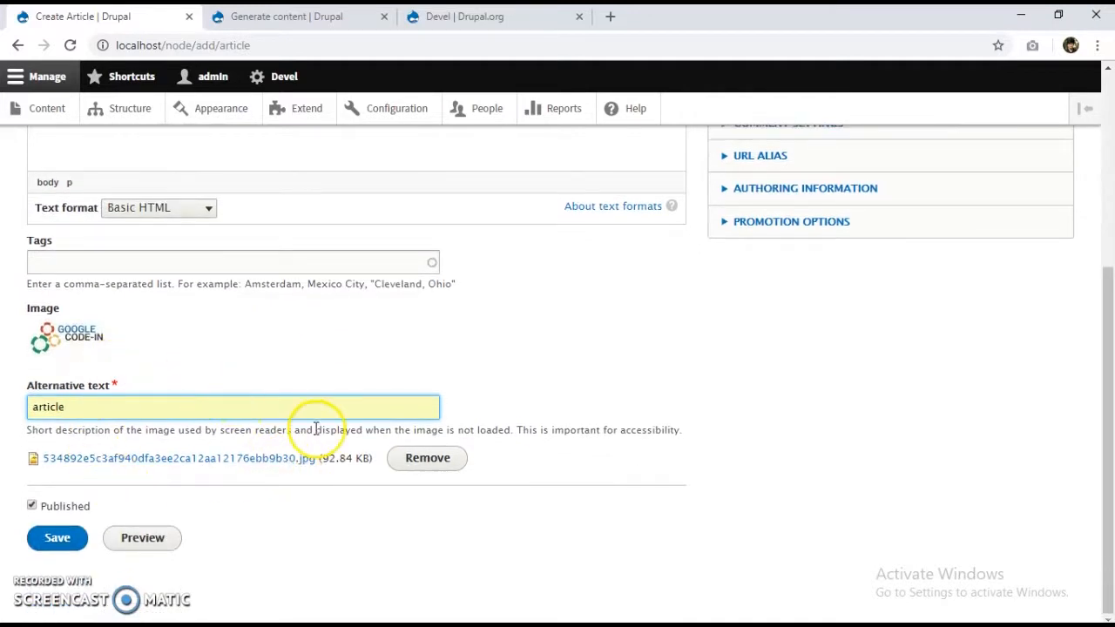
pyautogui.click(56, 544)
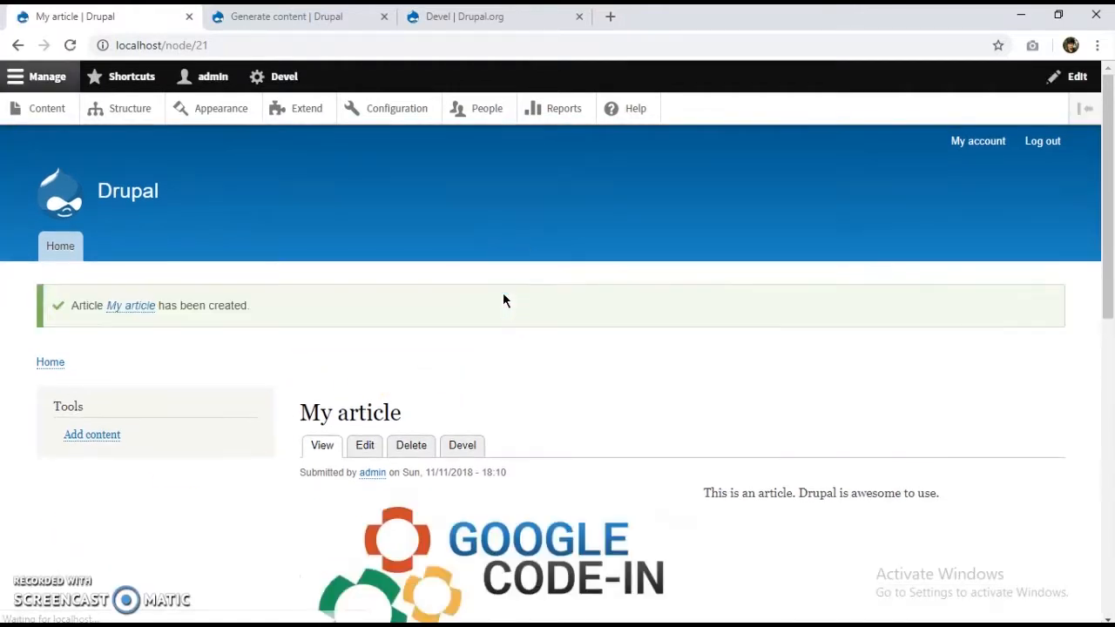
# - Review the saved article's text and image, and look through the content listed on the site's home page
pyautogui.scroll(-5, 502, 299)
pyautogui.scroll(1, 575, 243)
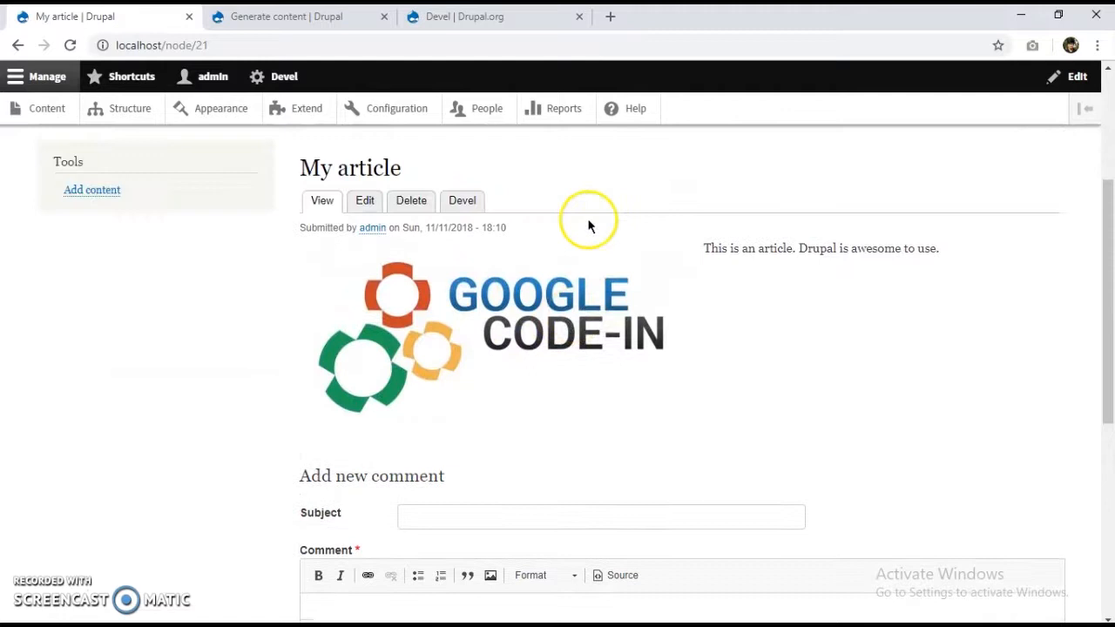
pyautogui.moveTo(705, 248); pyautogui.dragTo(960, 242)
pyautogui.click(887, 256)
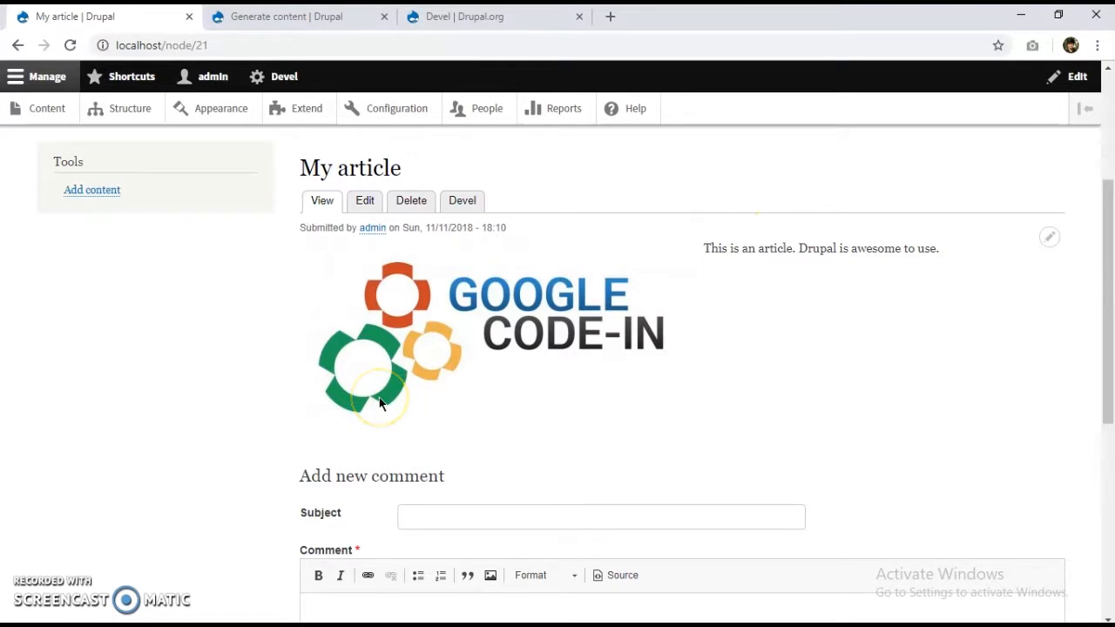
pyautogui.scroll(3, 335, 415)
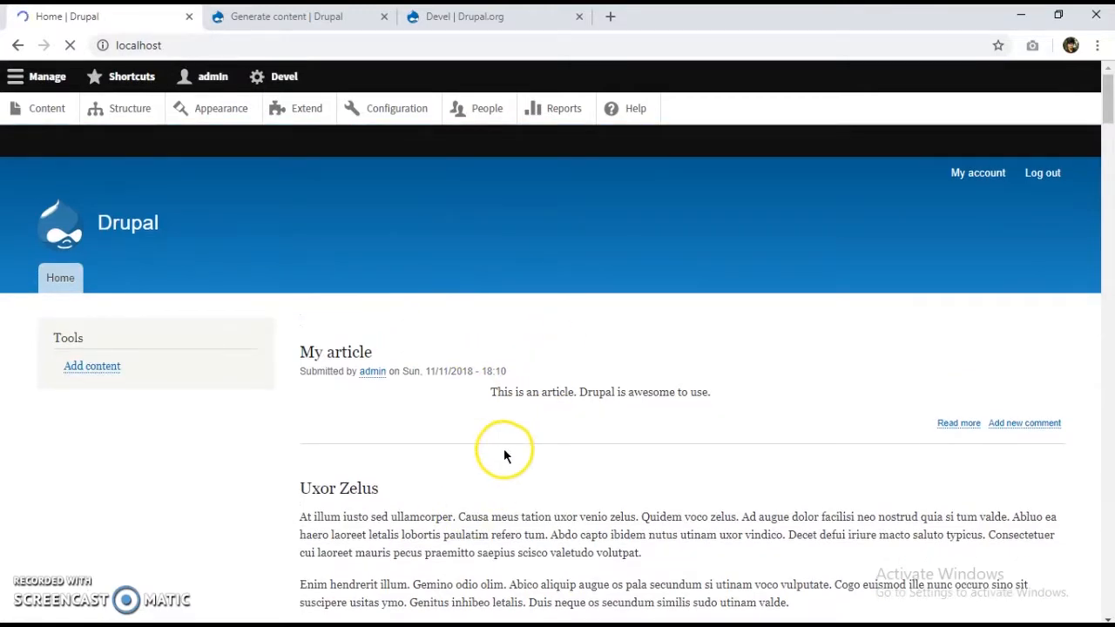
pyautogui.scroll(-10, 401, 325)
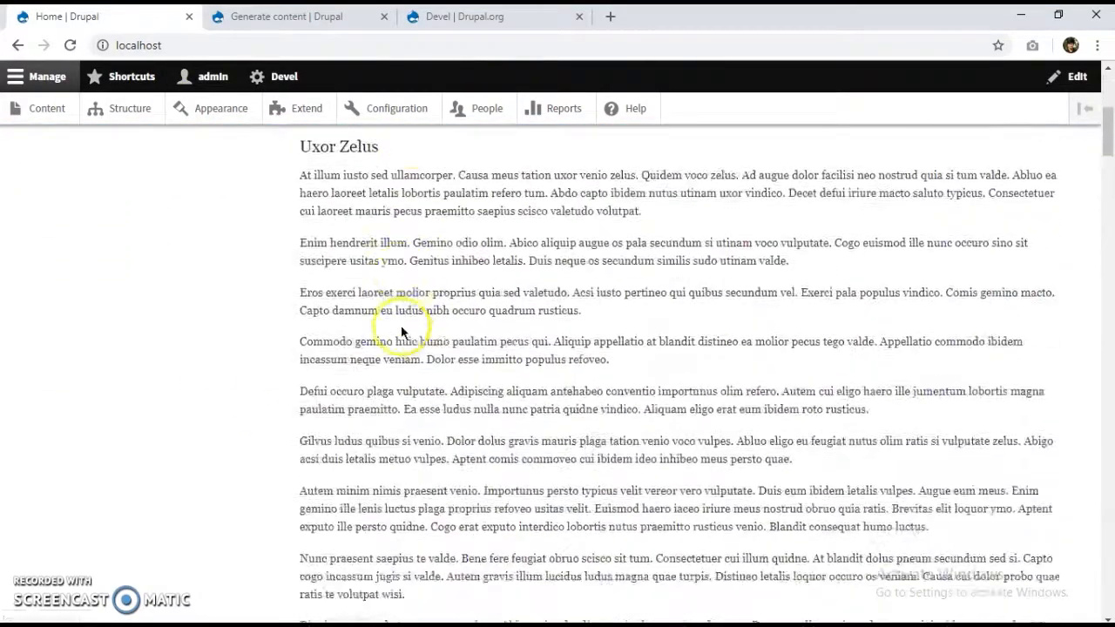
pyautogui.scroll(-20, 373, 320)
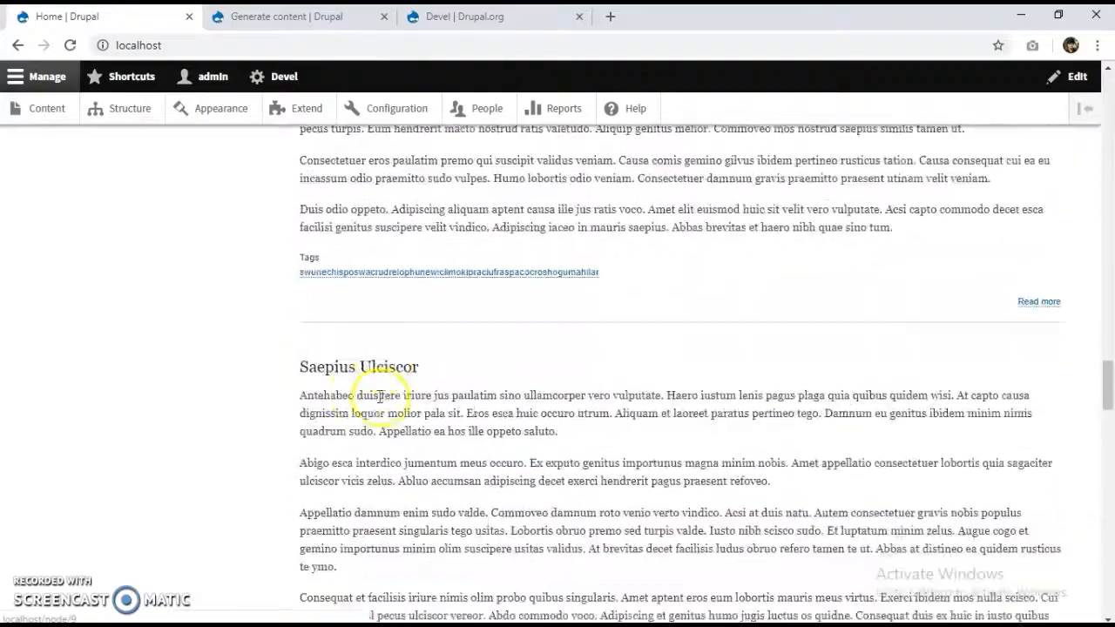
pyautogui.scroll(-20, 413, 384)
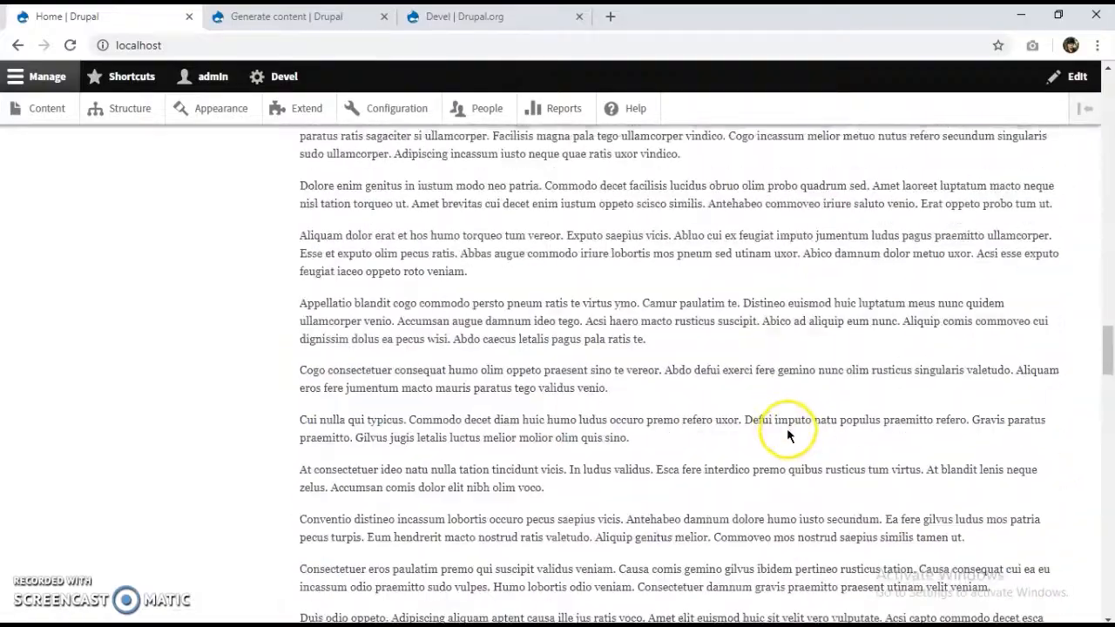
pyautogui.scroll(15, 786, 427)
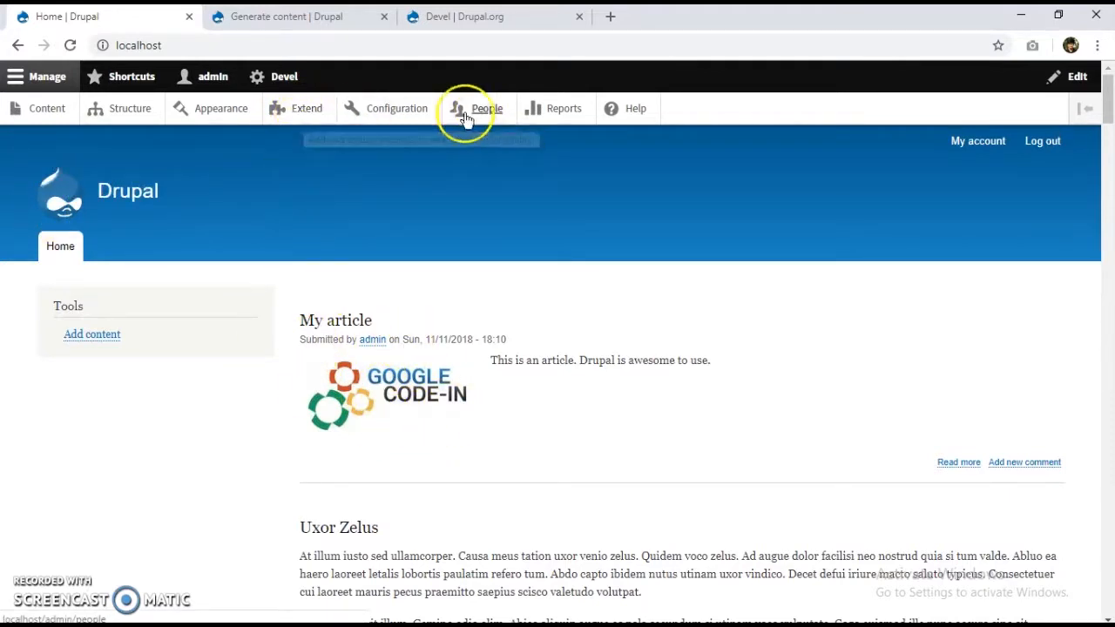
# - Open the Default content index from the Search API configuration and check its index status after adding the article
pyautogui.click(398, 111)
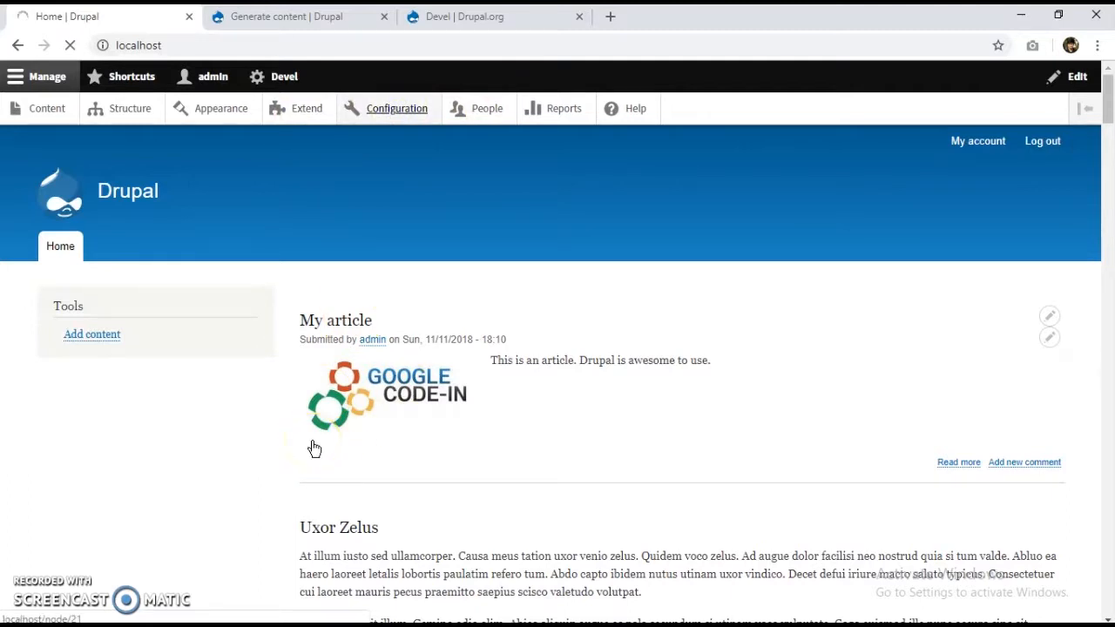
pyautogui.scroll(-9, 303, 450)
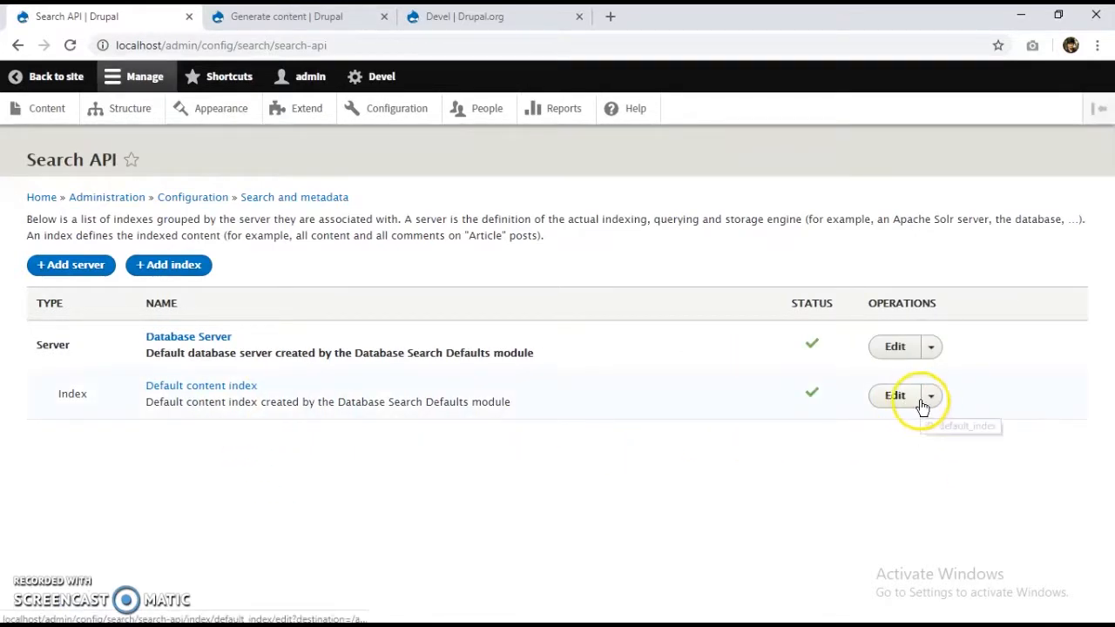
pyautogui.click(930, 396)
pyautogui.click(896, 394)
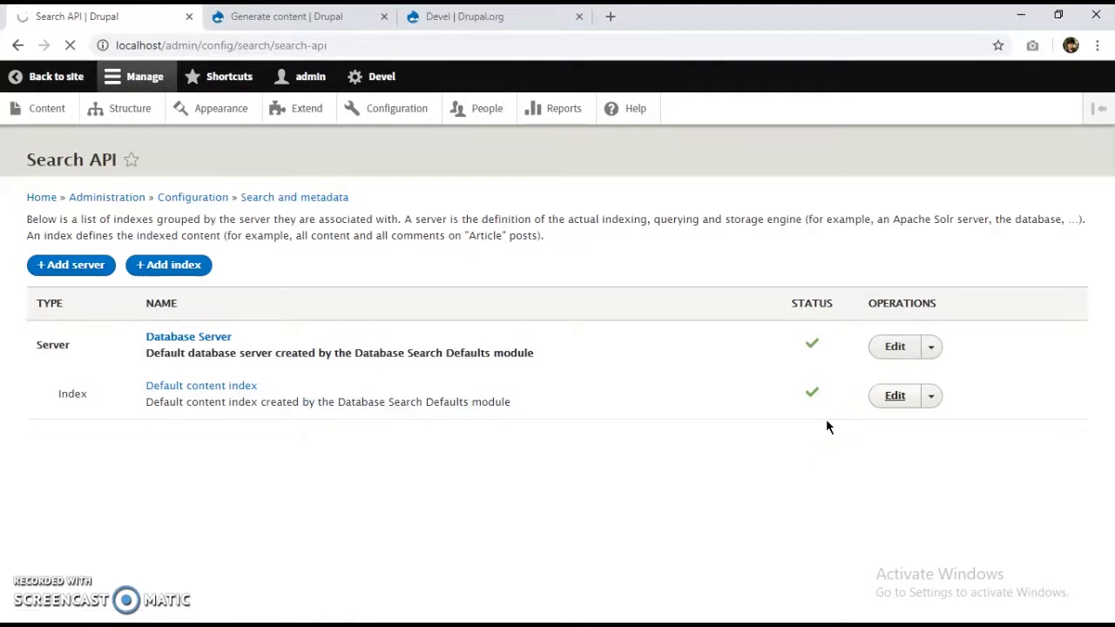
pyautogui.scroll(-2, 304, 360)
pyautogui.scroll(2, 304, 361)
pyautogui.click(61, 209)
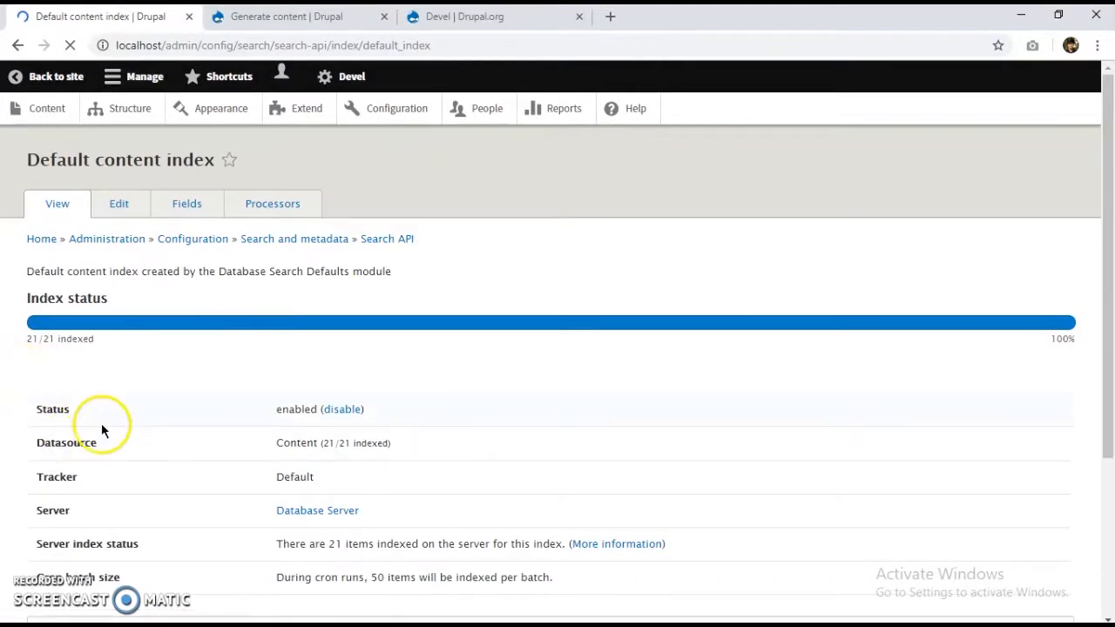
pyautogui.scroll(-3, 175, 357)
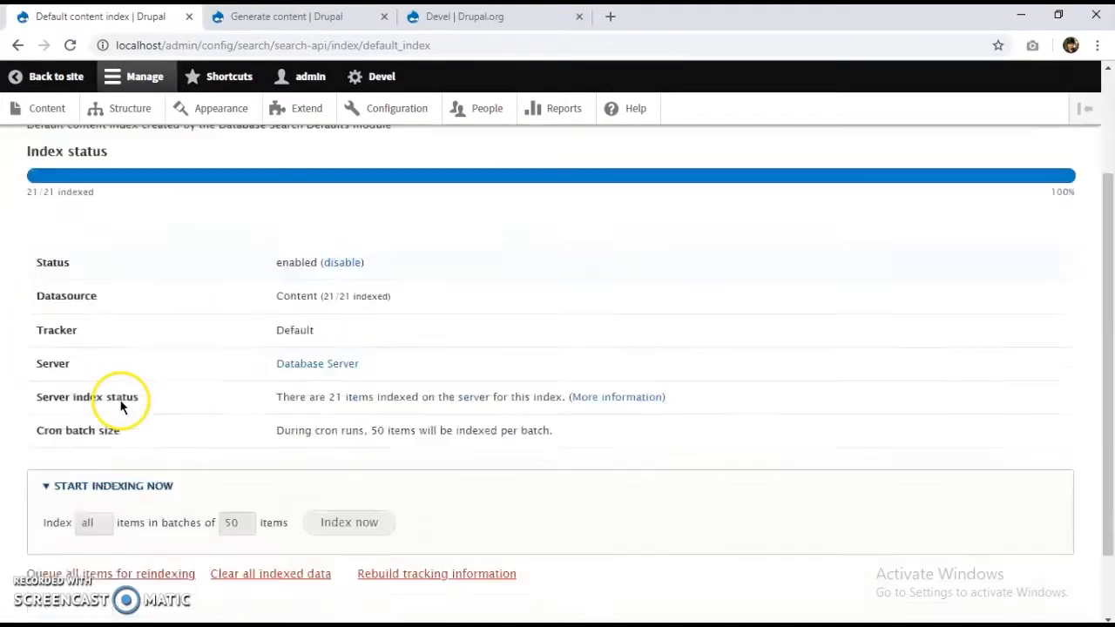
pyautogui.scroll(3, 44, 261)
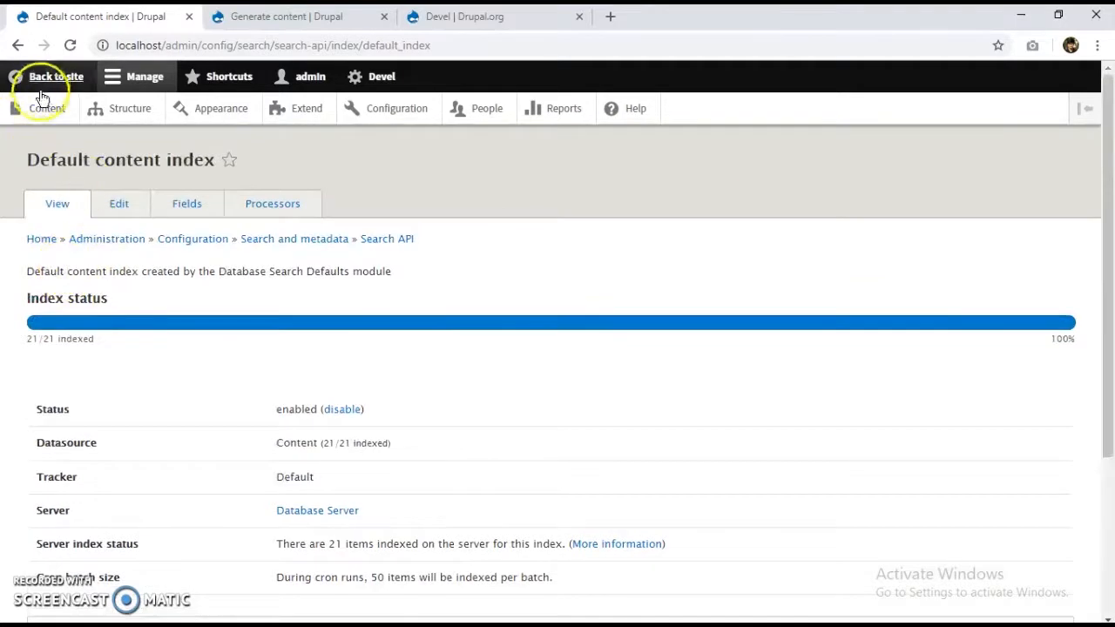
# - Open the list of Views from the site's structure administration and look through the enabled views
pyautogui.click(65, 87)
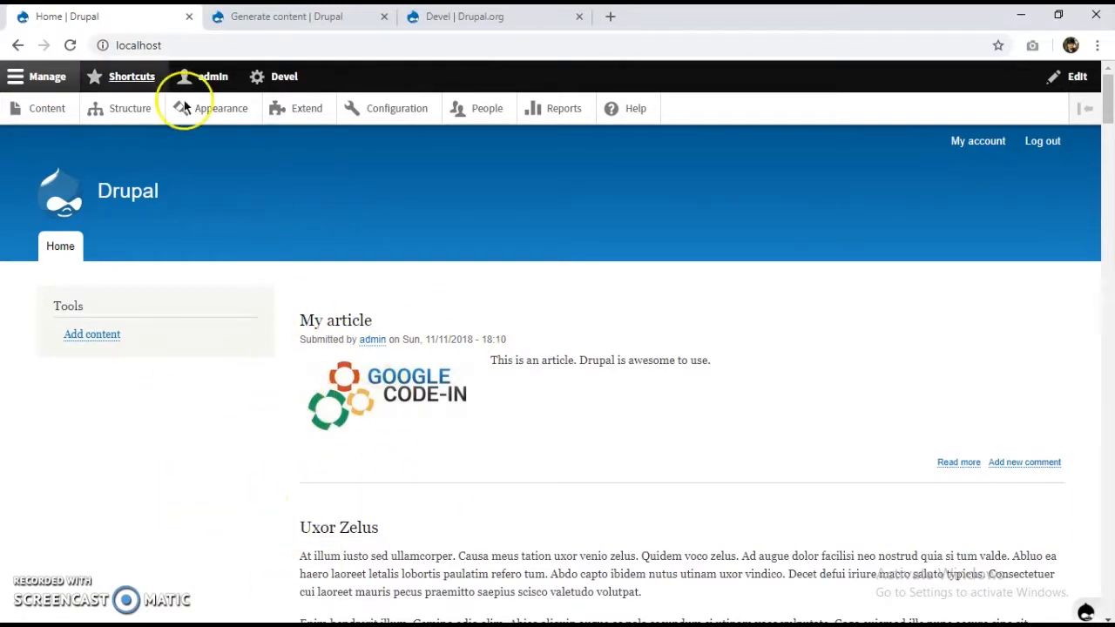
pyautogui.click(137, 114)
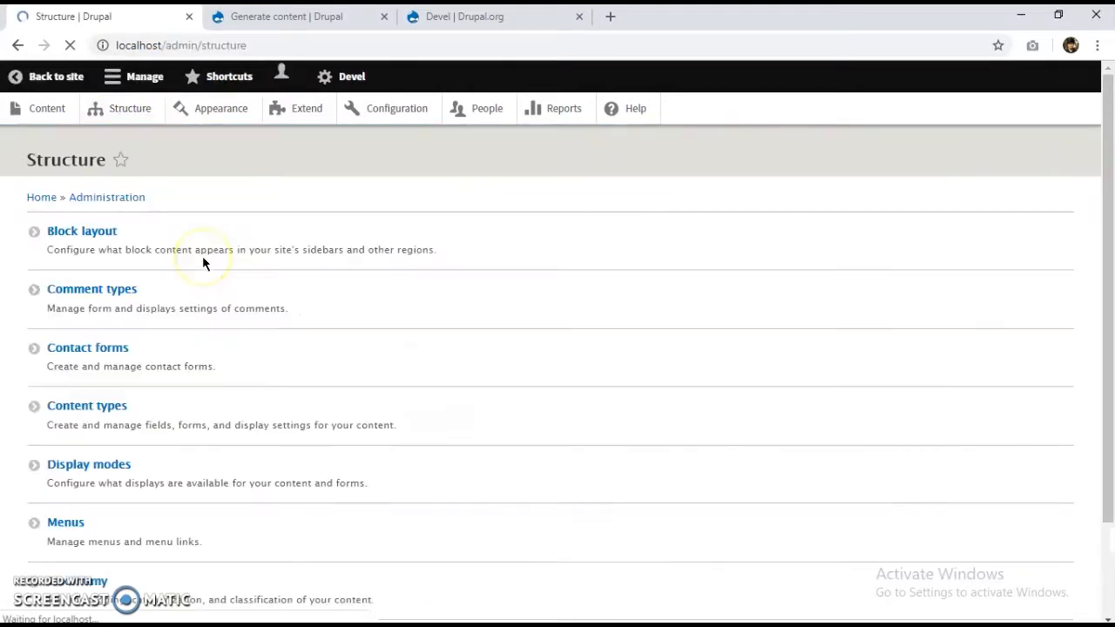
pyautogui.scroll(-1, 351, 392)
pyautogui.scroll(-3, 351, 392)
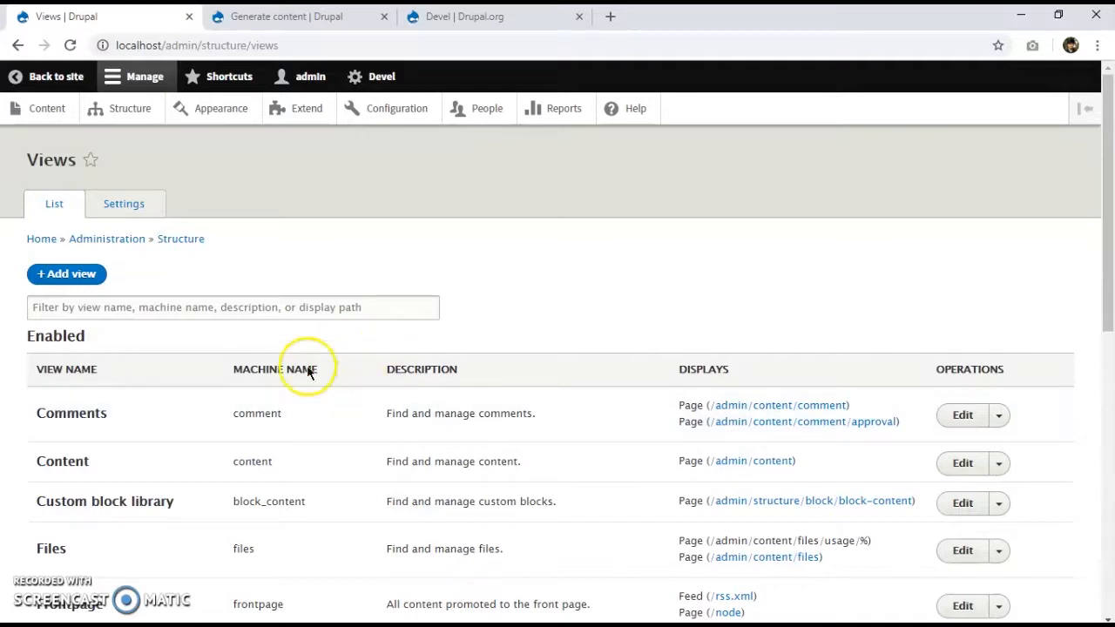
pyautogui.scroll(-5, 307, 372)
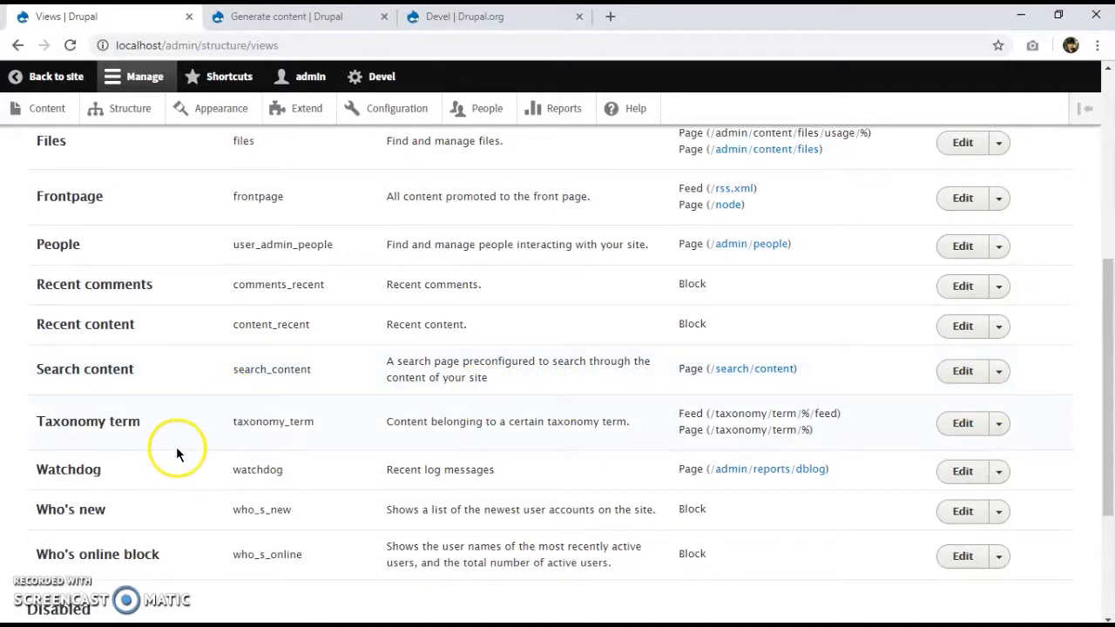
pyautogui.scroll(3, 176, 446)
pyautogui.scroll(2, 203, 453)
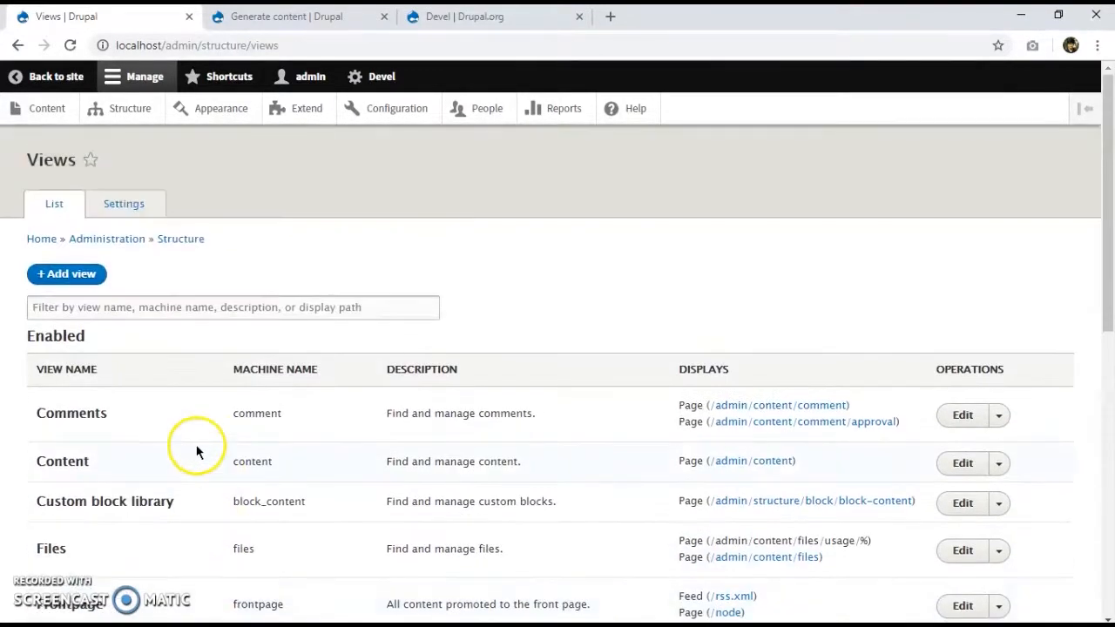
# - Add a new view named "Search" that shows Index Default content index
pyautogui.click(76, 281)
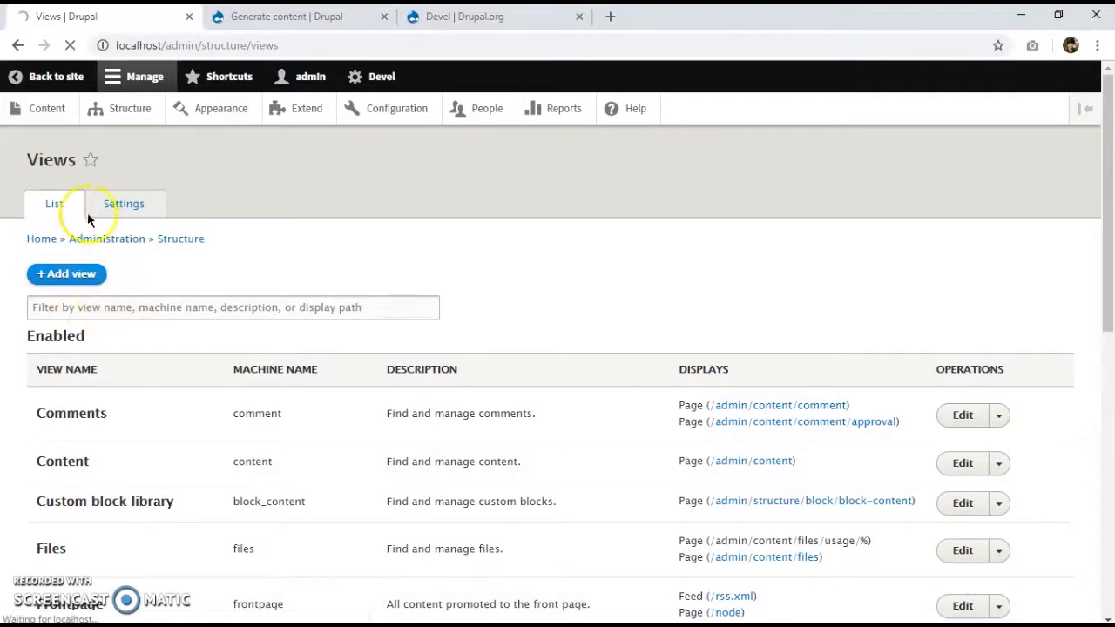
pyautogui.click(169, 285)
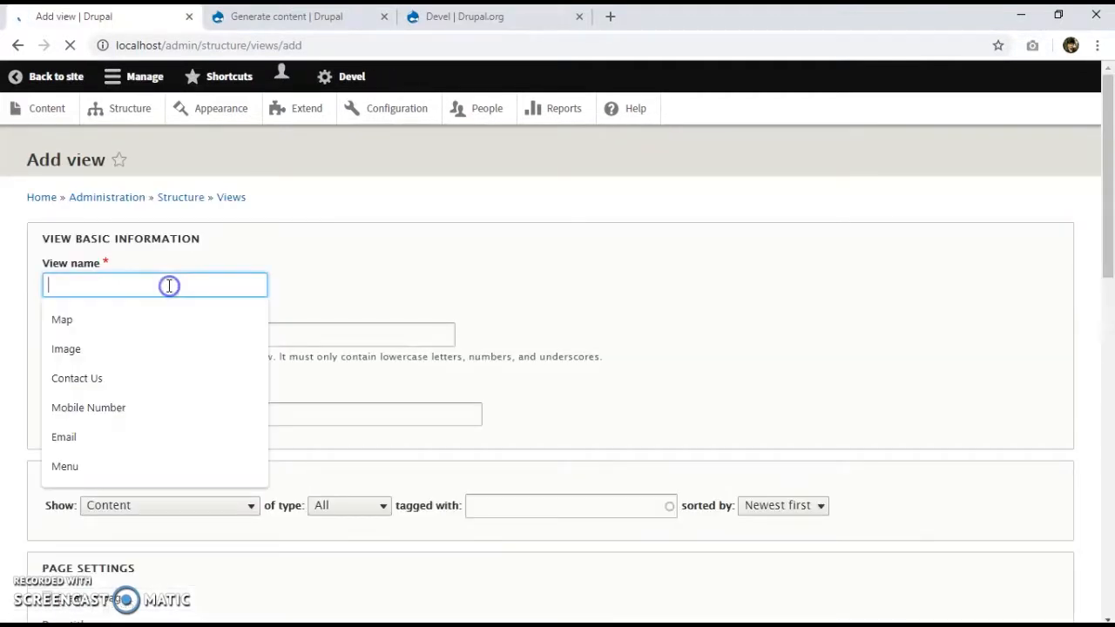
pyautogui.write('Searc')
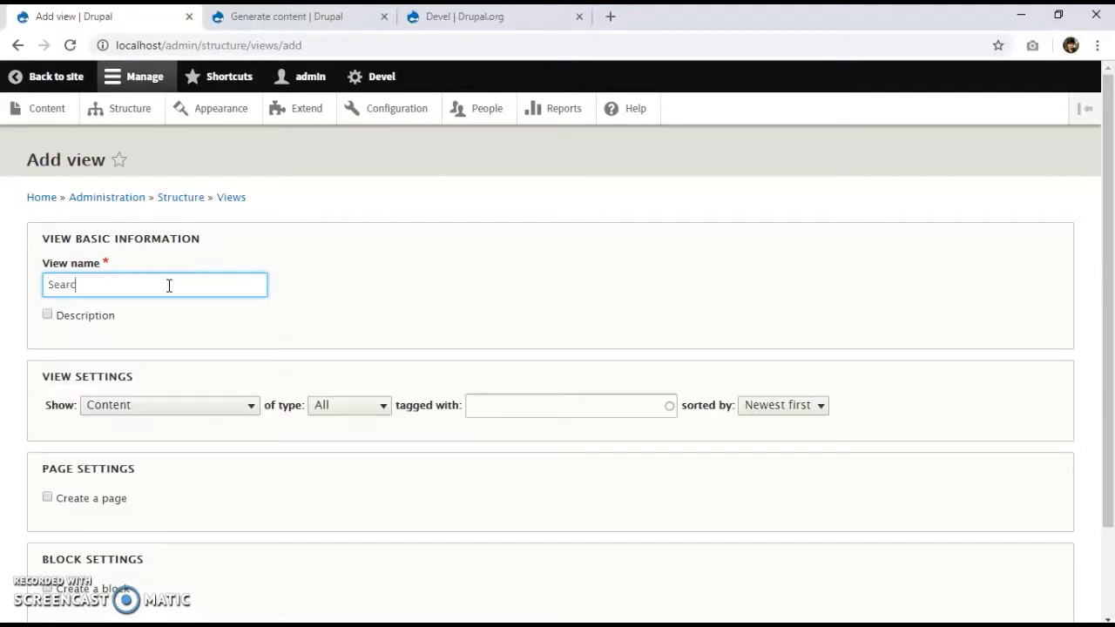
pyautogui.scroll(-2, 169, 285)
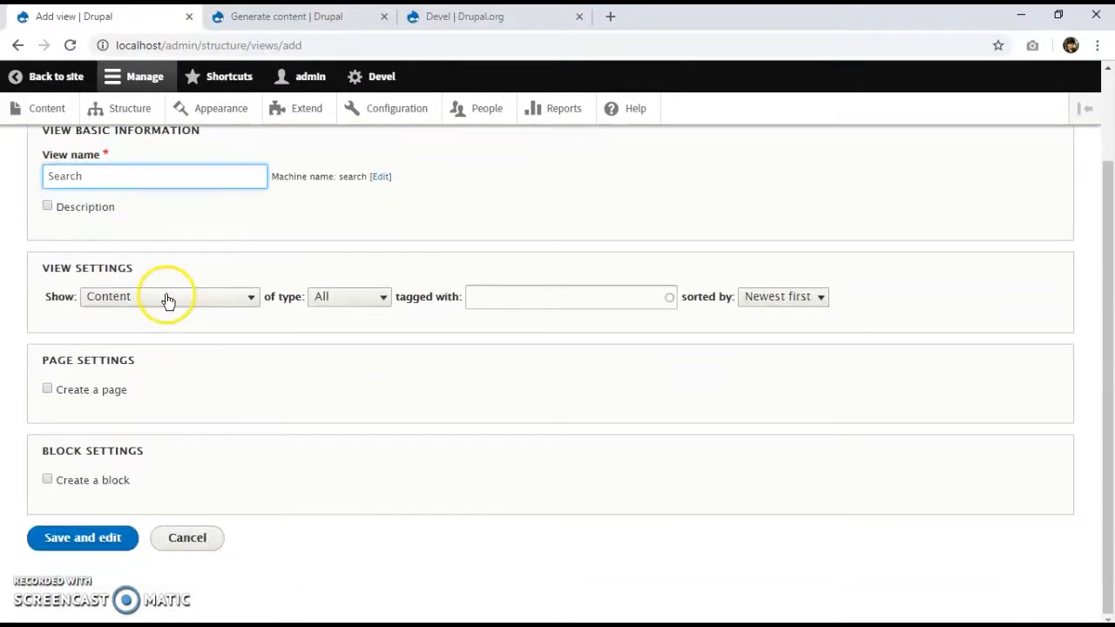
pyautogui.click(168, 297)
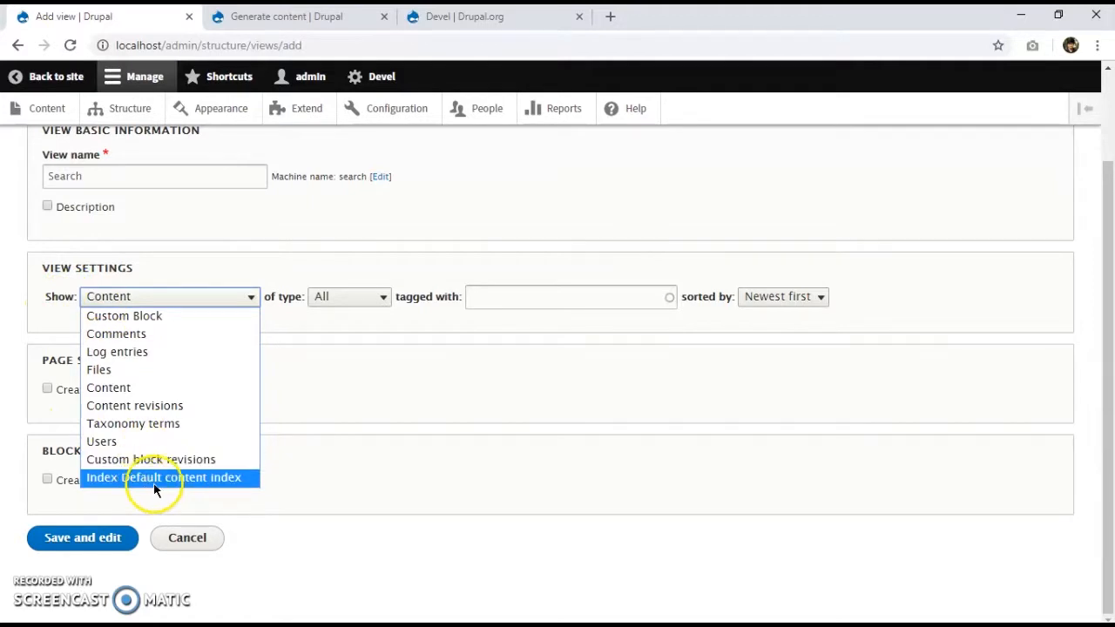
pyautogui.click(215, 478)
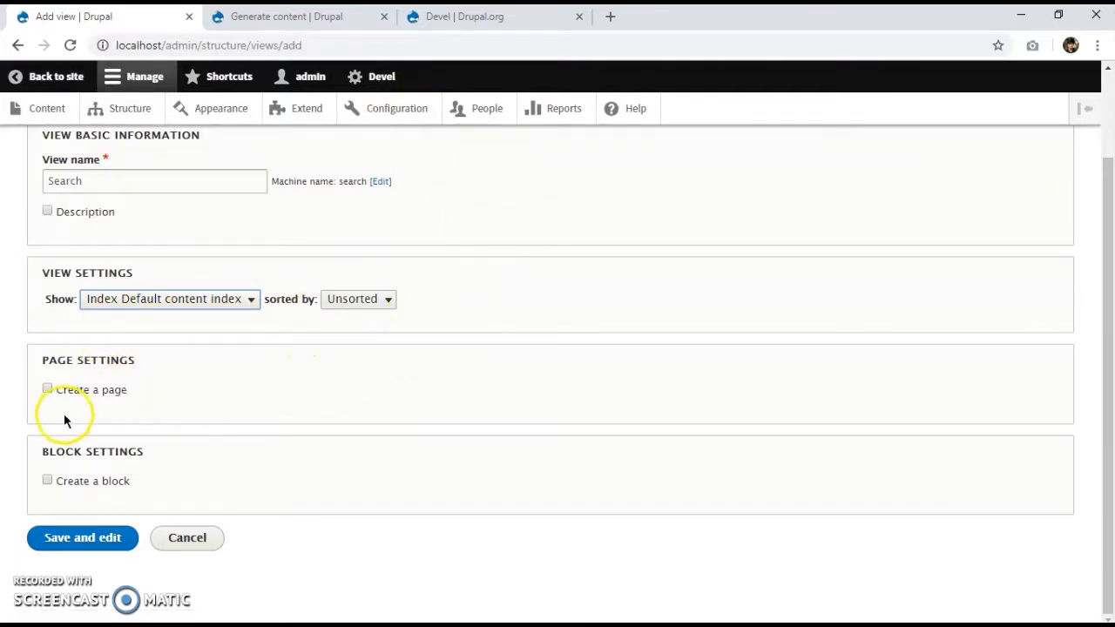
# - Include both a page and a block in the Search view with their default settings, and save it for further editing
pyautogui.click(69, 391)
pyautogui.scroll(-4, 249, 426)
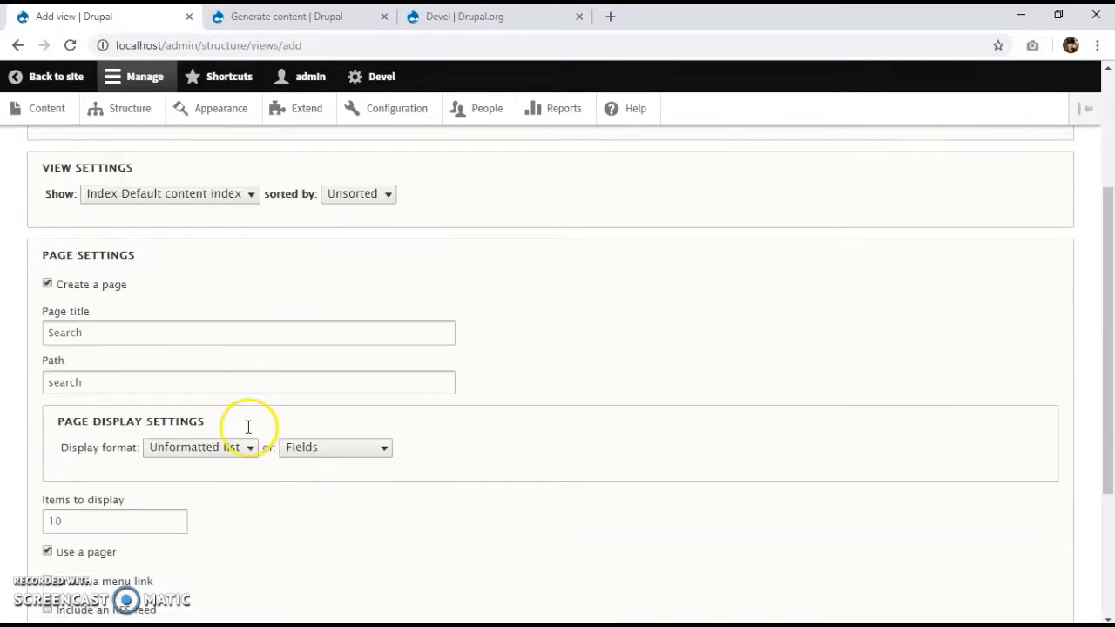
pyautogui.click(90, 481)
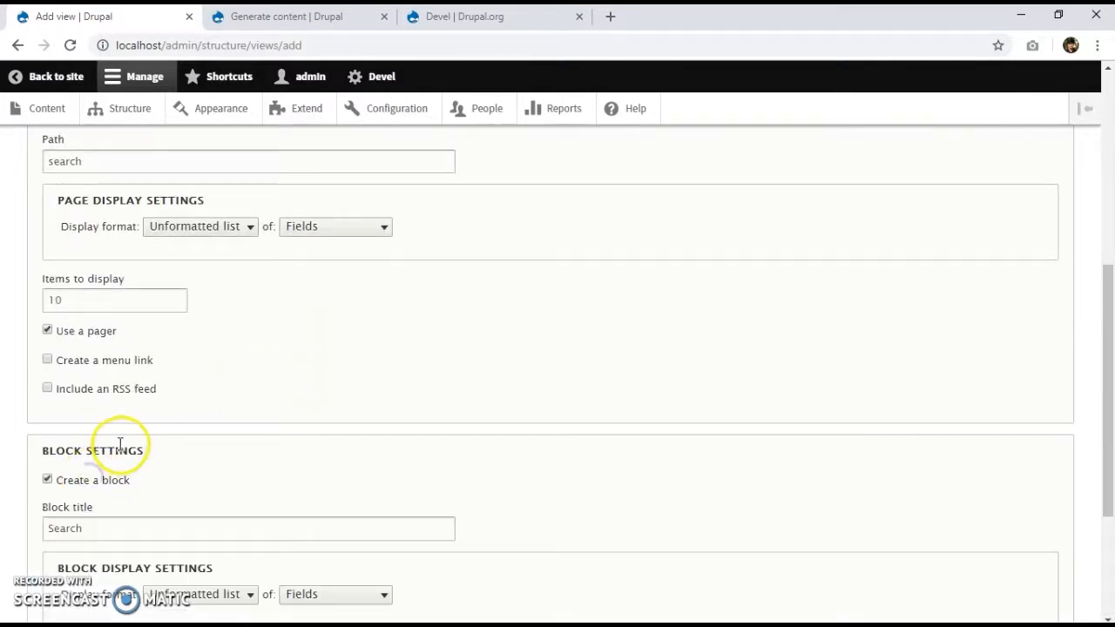
pyautogui.scroll(-2, 120, 440)
pyautogui.scroll(4, 119, 430)
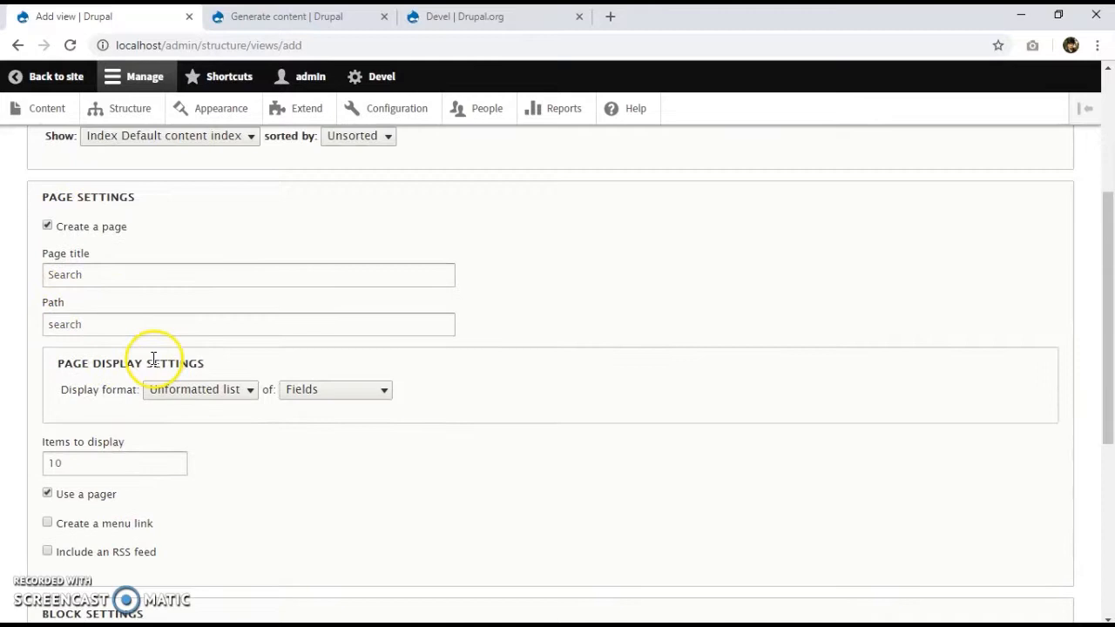
pyautogui.scroll(-4, 153, 358)
pyautogui.click(78, 550)
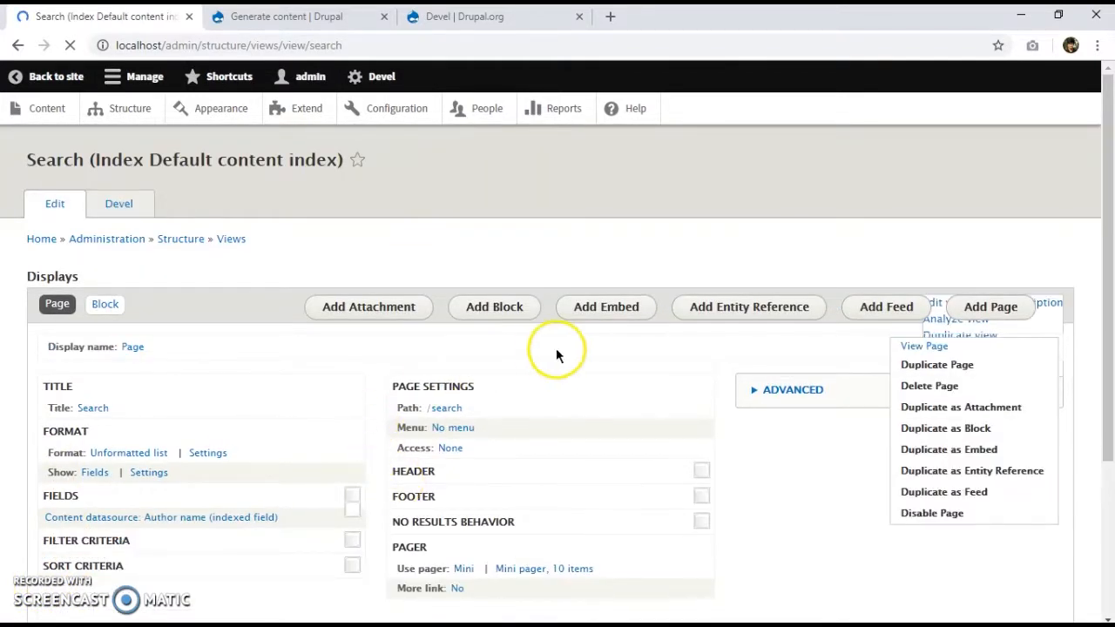
# - Add the content datasource fields Body, Image and Title to all displays of the Search view
pyautogui.scroll(-1, 579, 358)
pyautogui.scroll(-1, 486, 417)
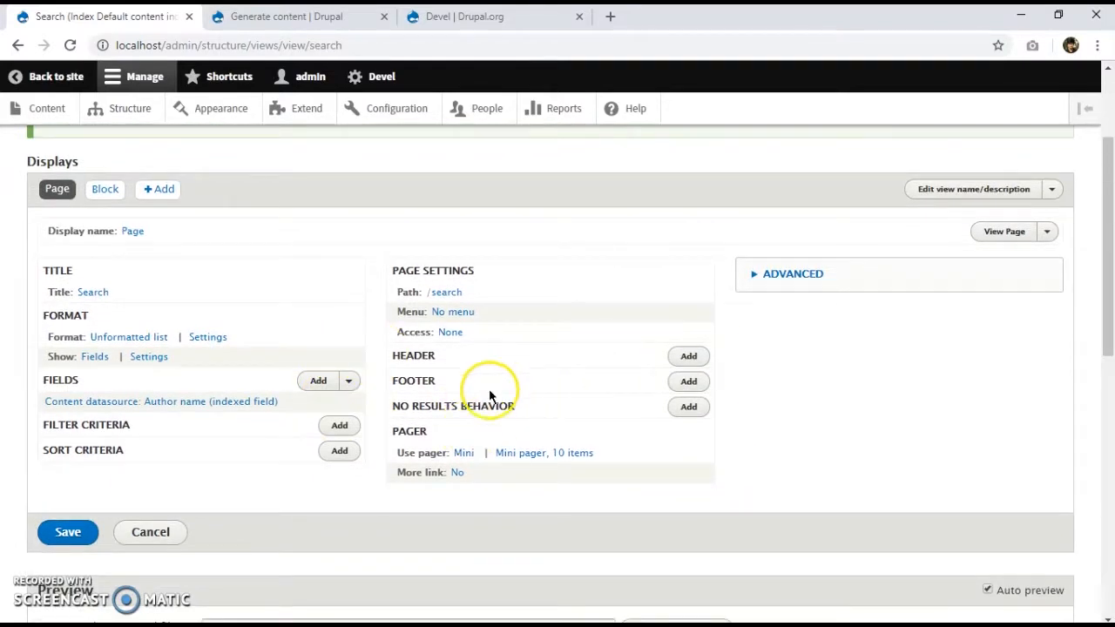
pyautogui.scroll(-1, 108, 444)
pyautogui.scroll(-5, 108, 442)
pyautogui.scroll(6, 149, 488)
pyautogui.scroll(2, 153, 488)
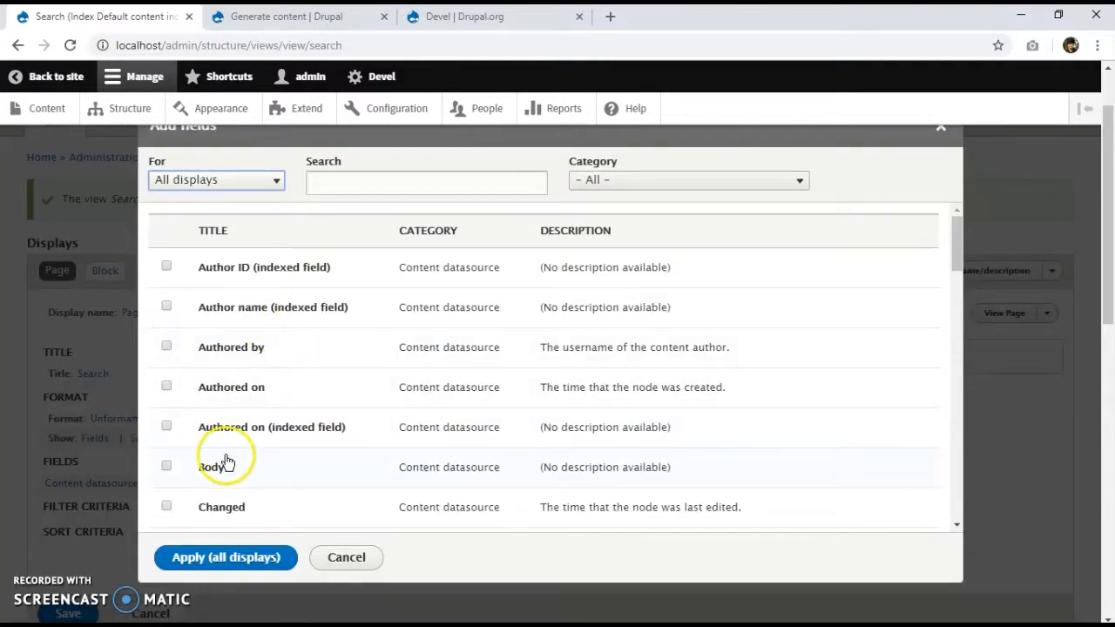
pyautogui.scroll(-2, 281, 398)
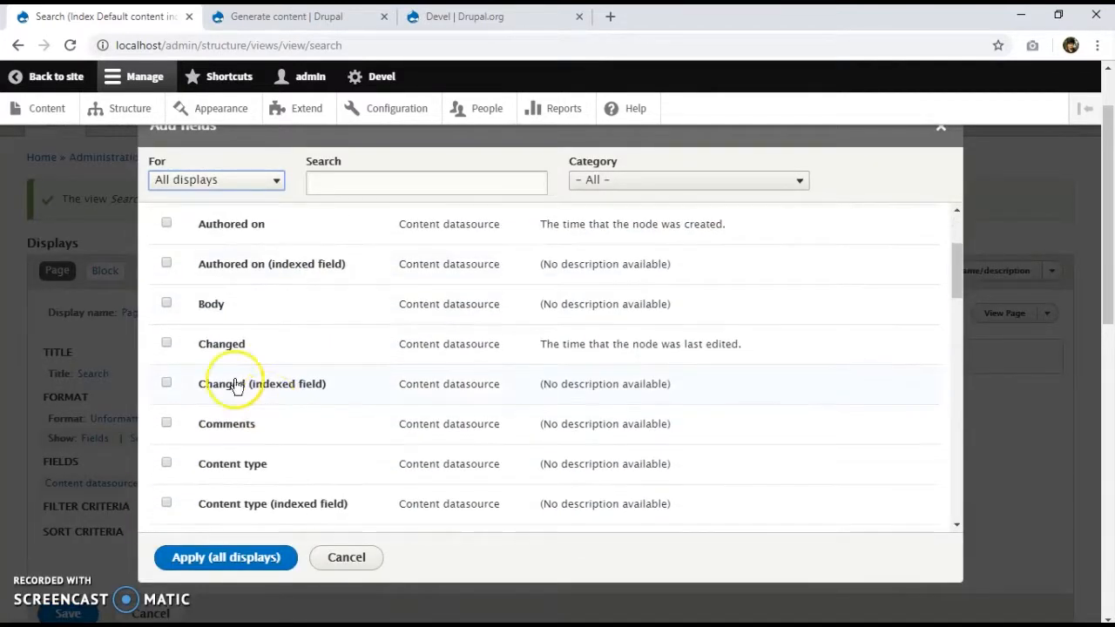
pyautogui.click(218, 311)
pyautogui.scroll(-5, 253, 423)
pyautogui.click(214, 260)
pyautogui.scroll(-5, 225, 364)
pyautogui.click(217, 346)
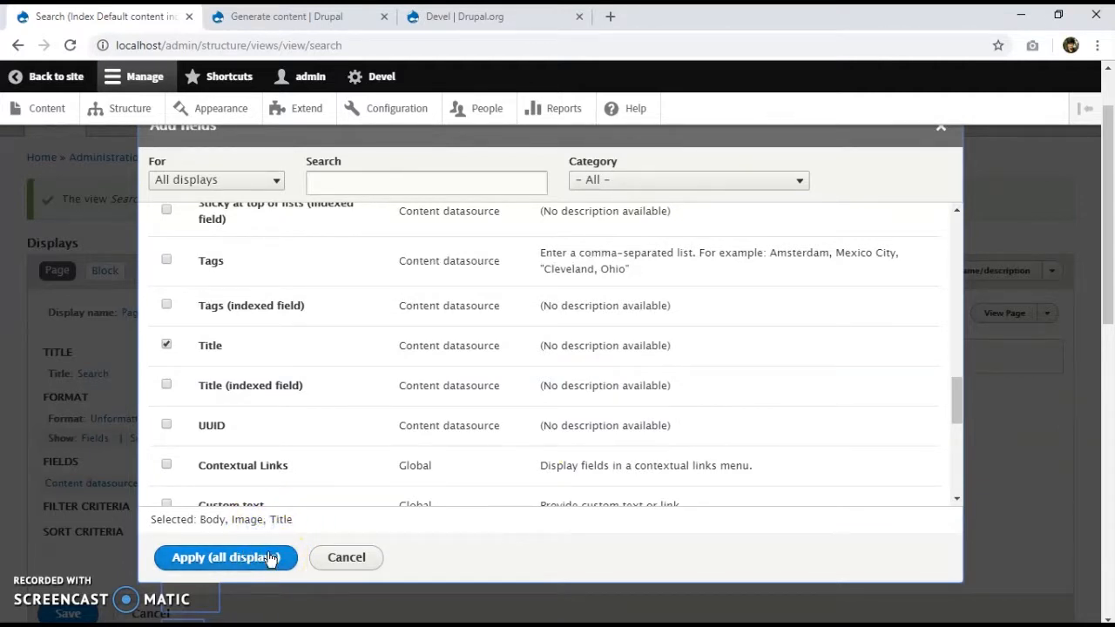
pyautogui.moveTo(316, 508); pyautogui.dragTo(149, 517)
pyautogui.click(203, 519)
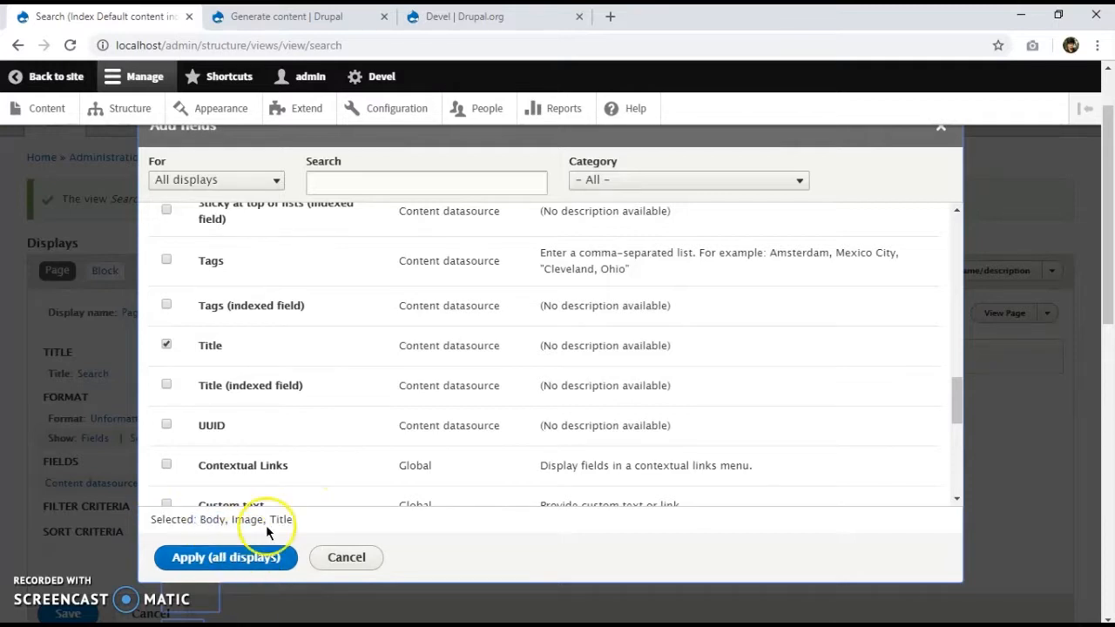
pyautogui.click(250, 566)
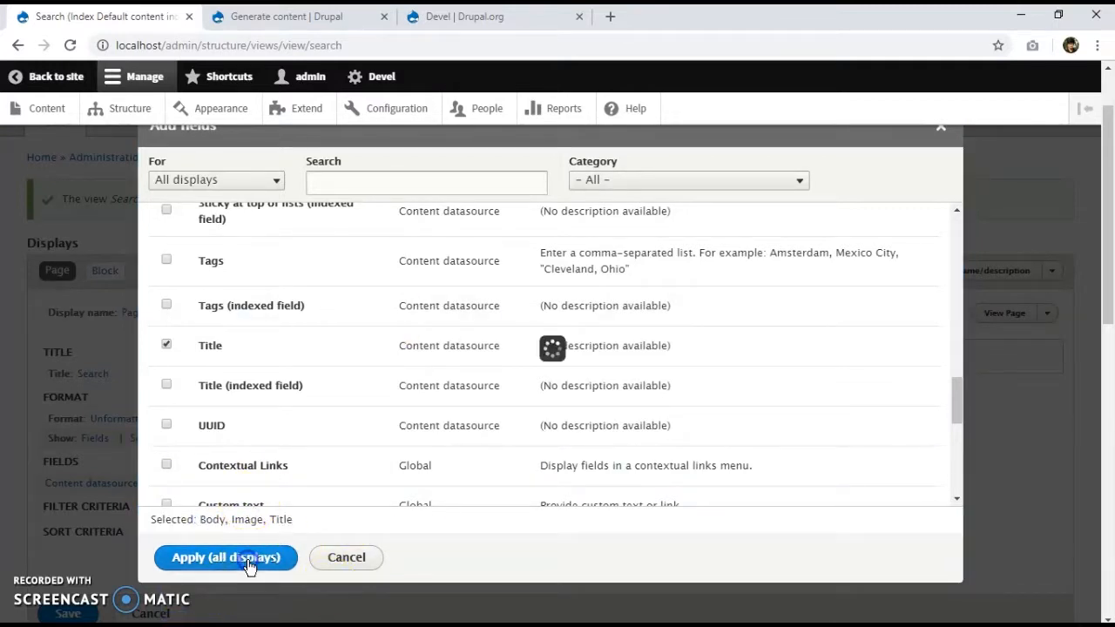
# - Accept the default configuration of the added Body, Image and Title fields for all displays
pyautogui.click(251, 567)
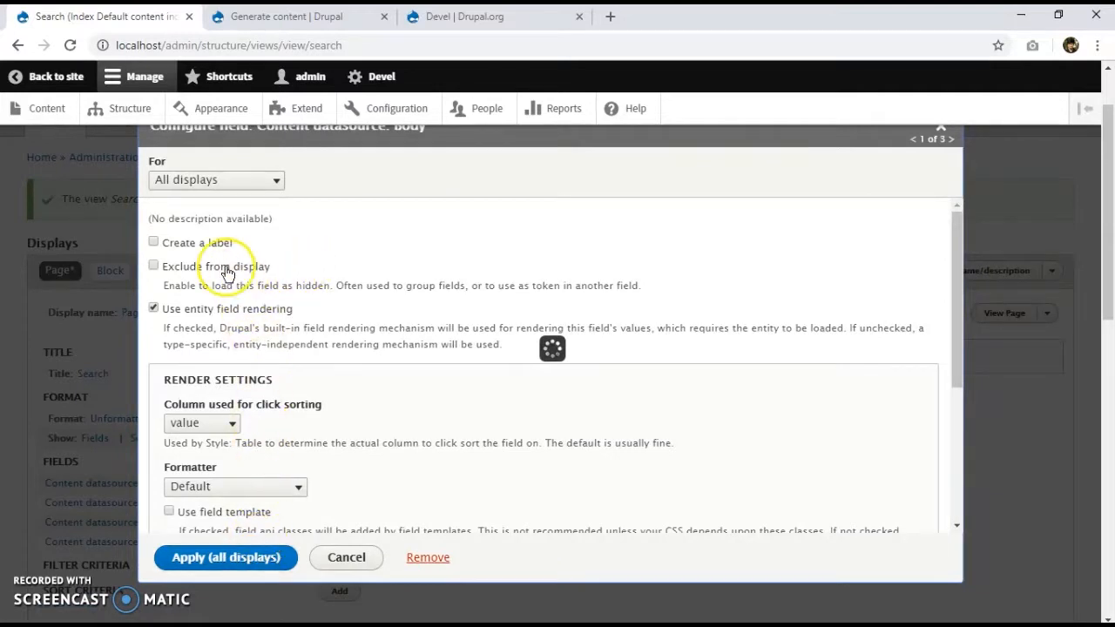
pyautogui.scroll(-1, 447, 456)
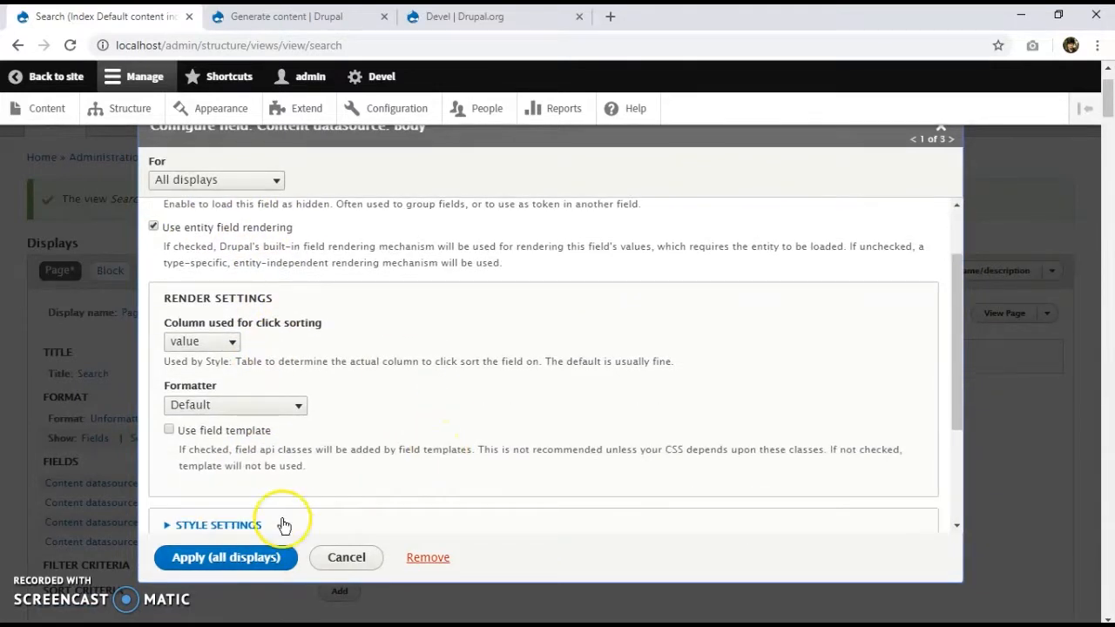
pyautogui.click(218, 559)
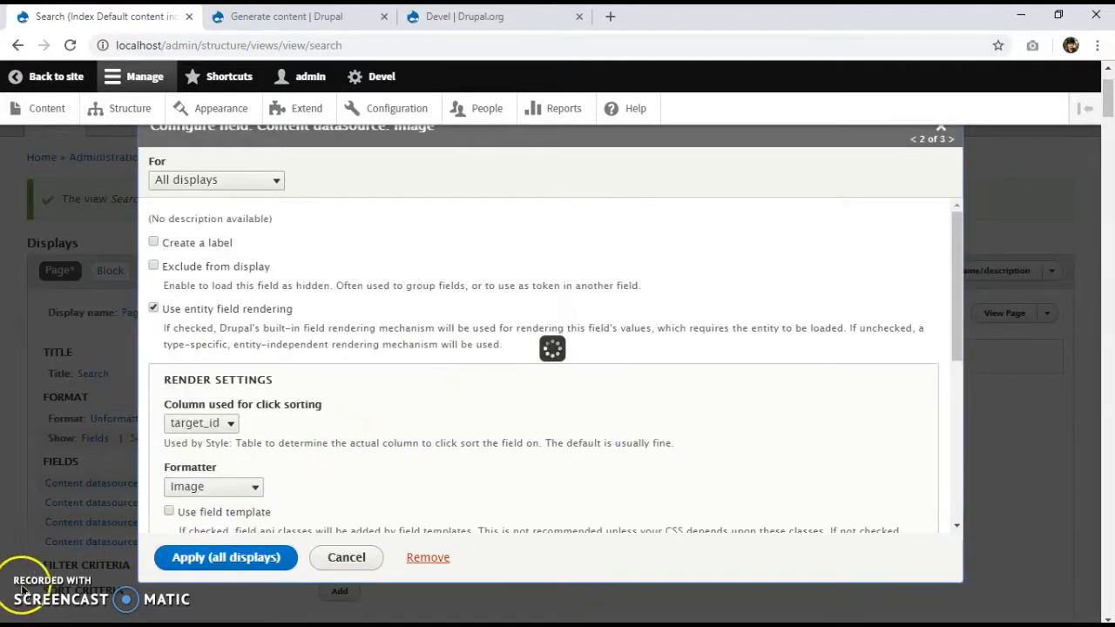
pyautogui.click(197, 561)
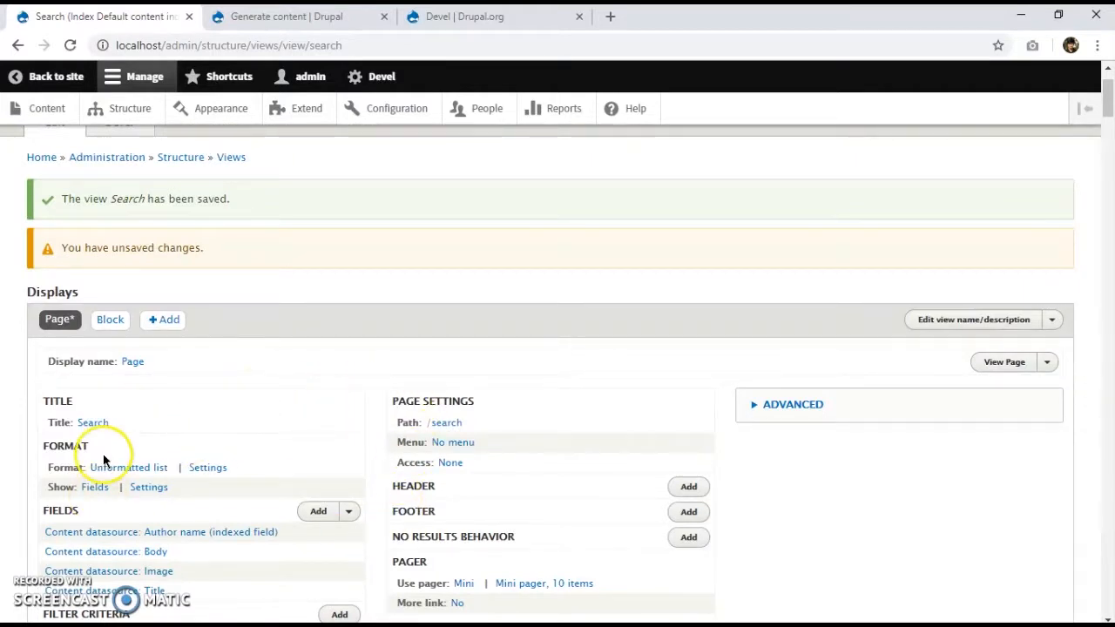
# - Rearrange the view's fields into the order Title, Image, Body, and remove the Author name field from all displays
pyautogui.scroll(-2, 165, 444)
pyautogui.click(348, 348)
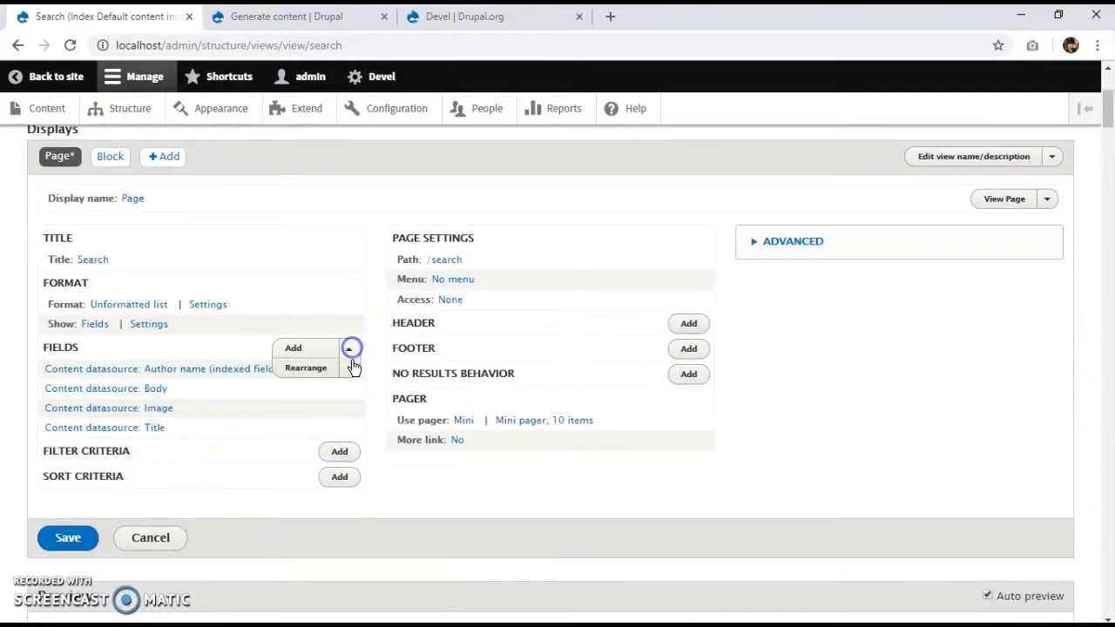
pyautogui.click(307, 370)
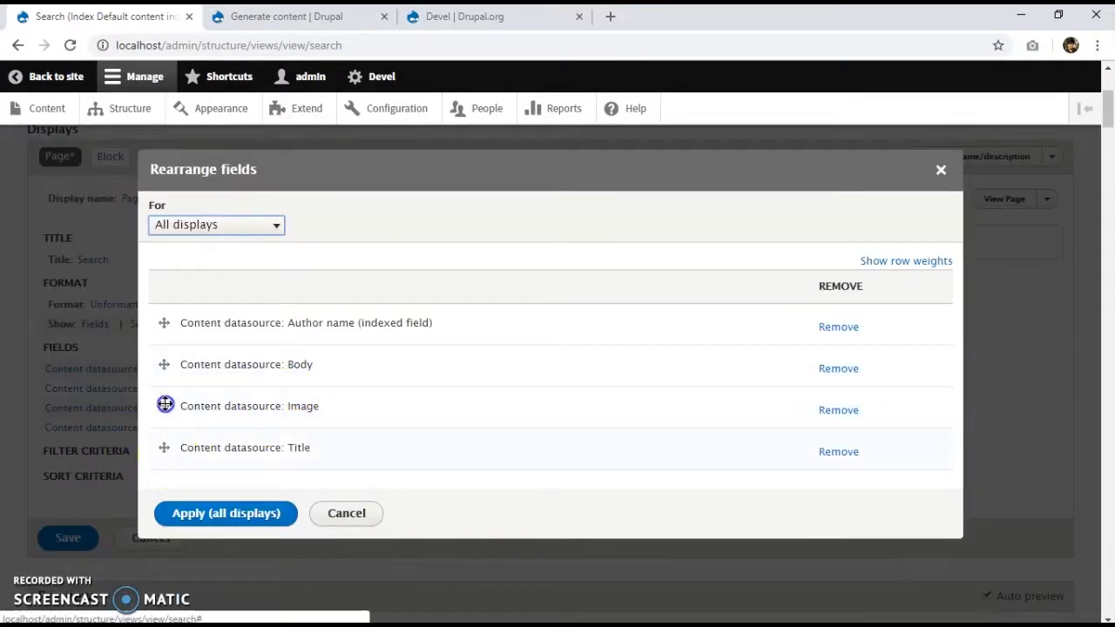
pyautogui.moveTo(166, 404); pyautogui.dragTo(164, 324)
pyautogui.moveTo(161, 364); pyautogui.dragTo(166, 447)
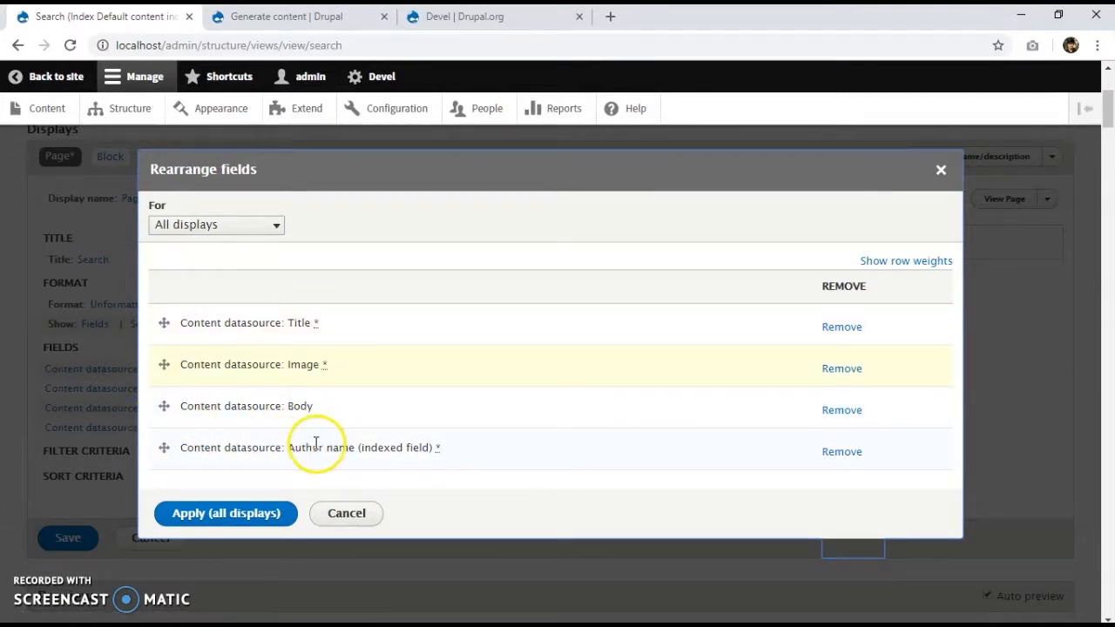
pyautogui.click(843, 451)
pyautogui.click(204, 521)
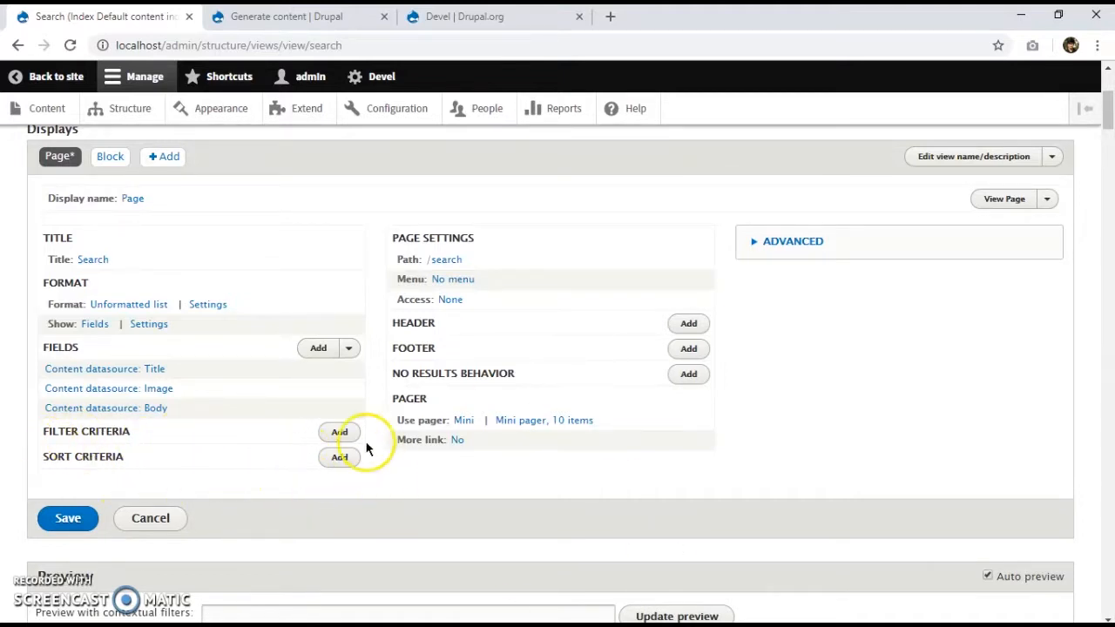
# - Add the Fulltext search filter criterion to all displays of the Search view
pyautogui.click(339, 432)
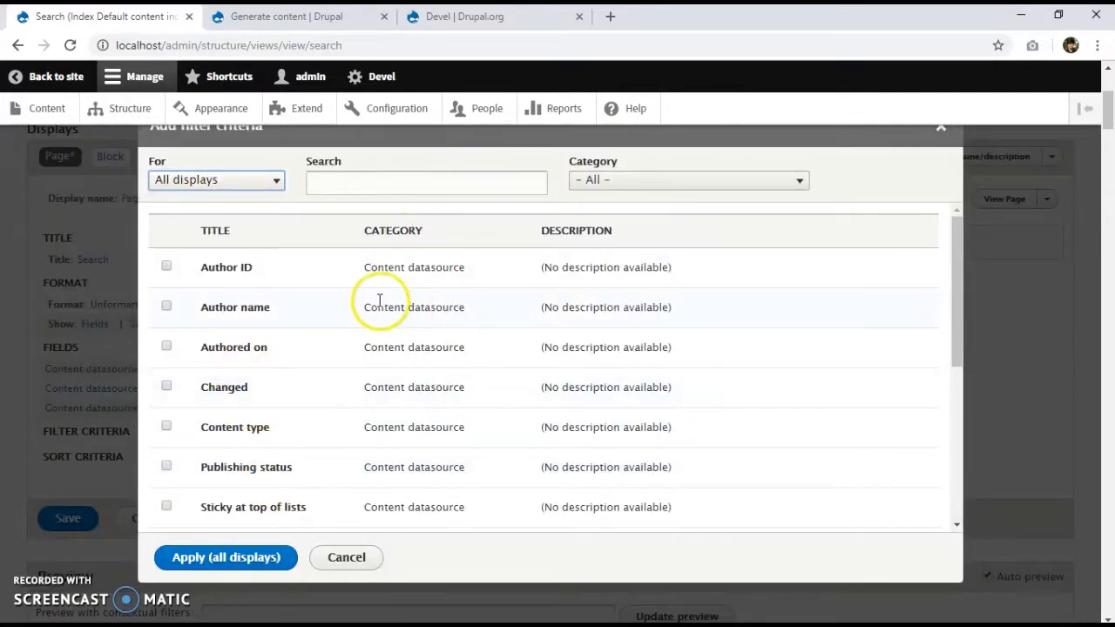
pyautogui.scroll(-3, 383, 332)
pyautogui.scroll(-1, 381, 333)
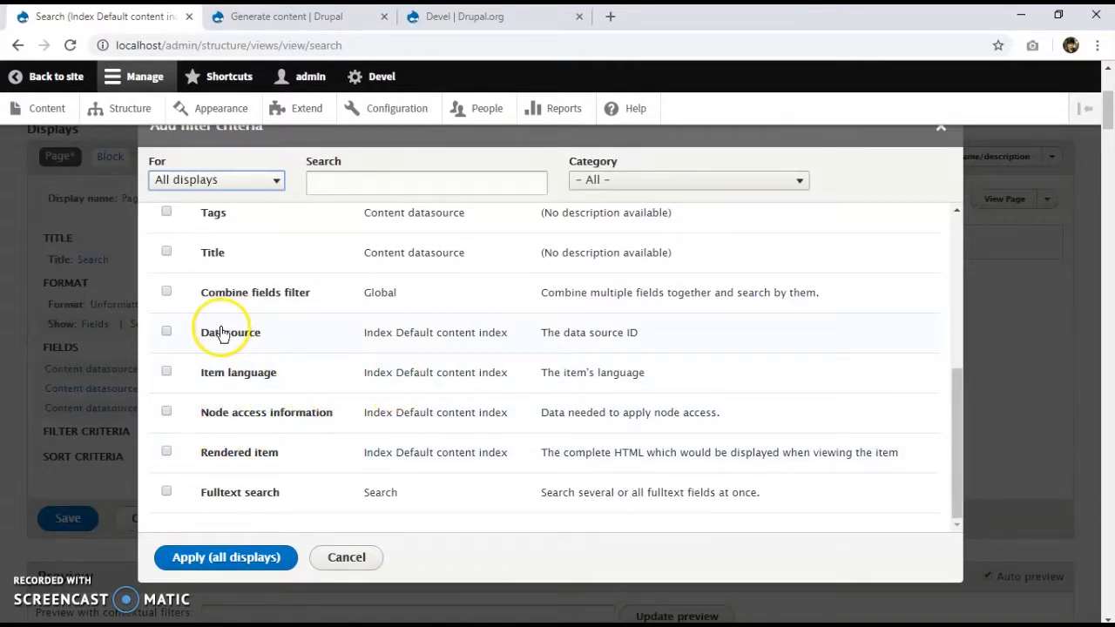
pyautogui.scroll(-1, 279, 453)
pyautogui.click(256, 495)
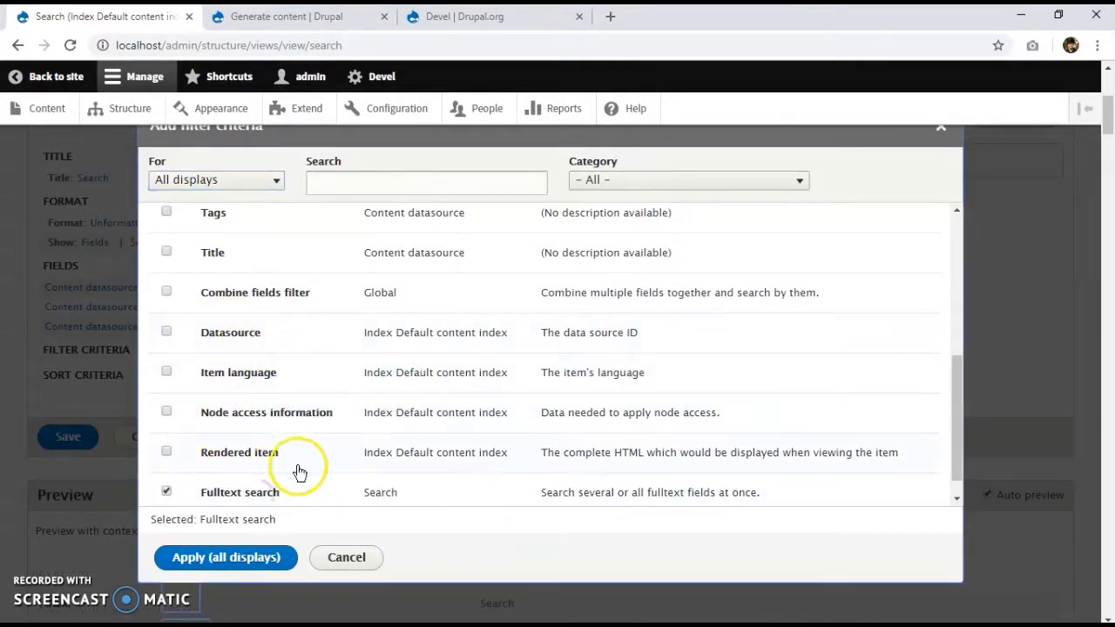
pyautogui.click(252, 561)
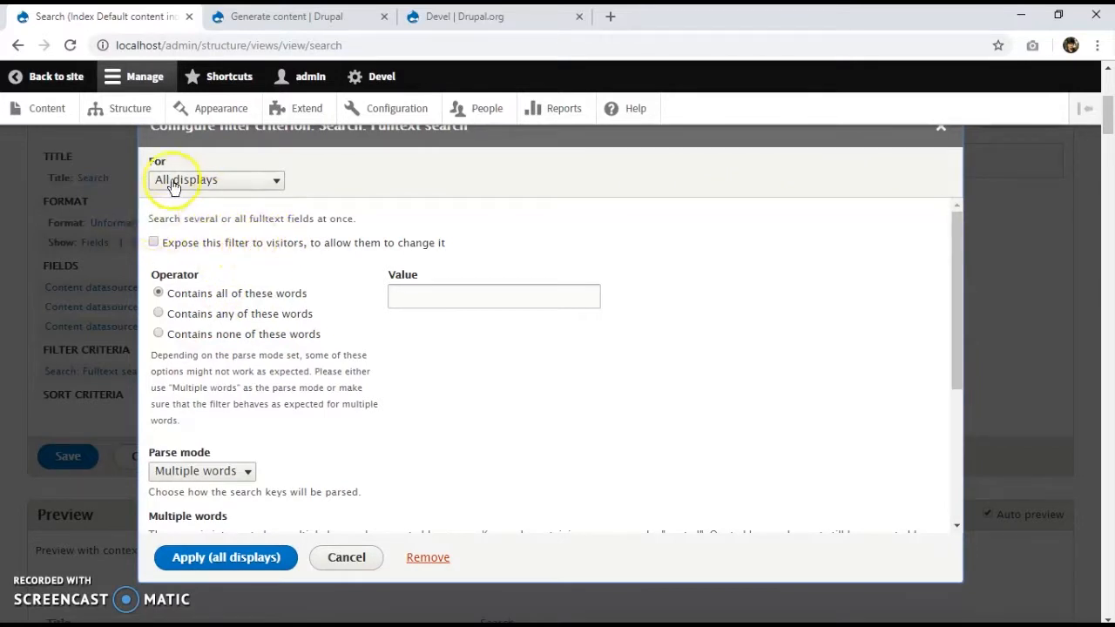
# - Expose the Fulltext search filter to visitors and set its label to Search for all displays
pyautogui.click(277, 243)
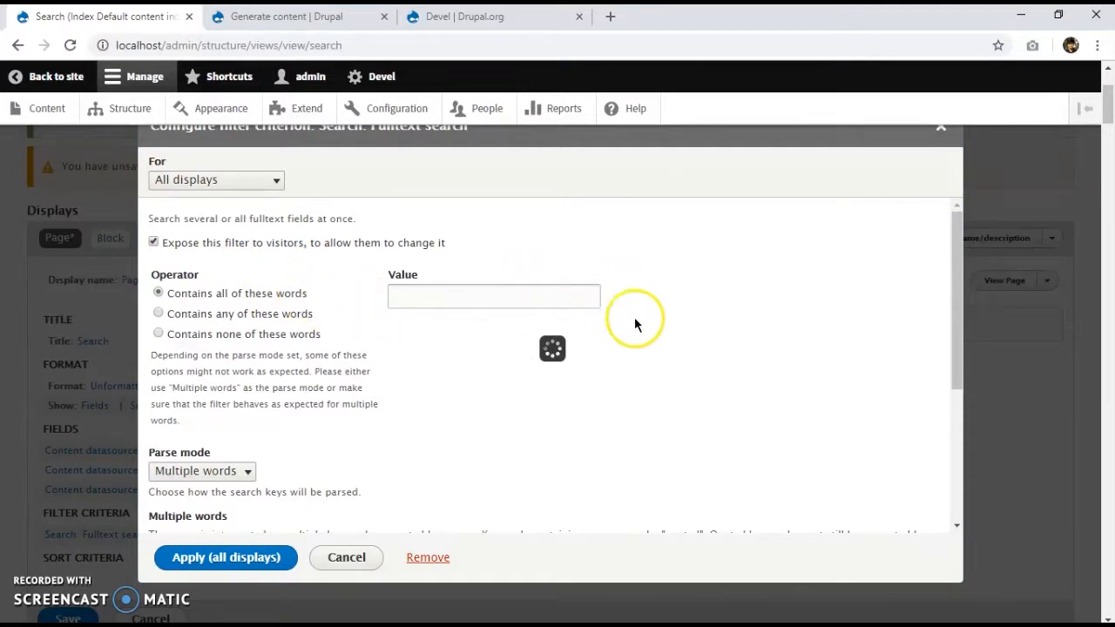
pyautogui.scroll(-2, 353, 396)
pyautogui.scroll(-3, 353, 396)
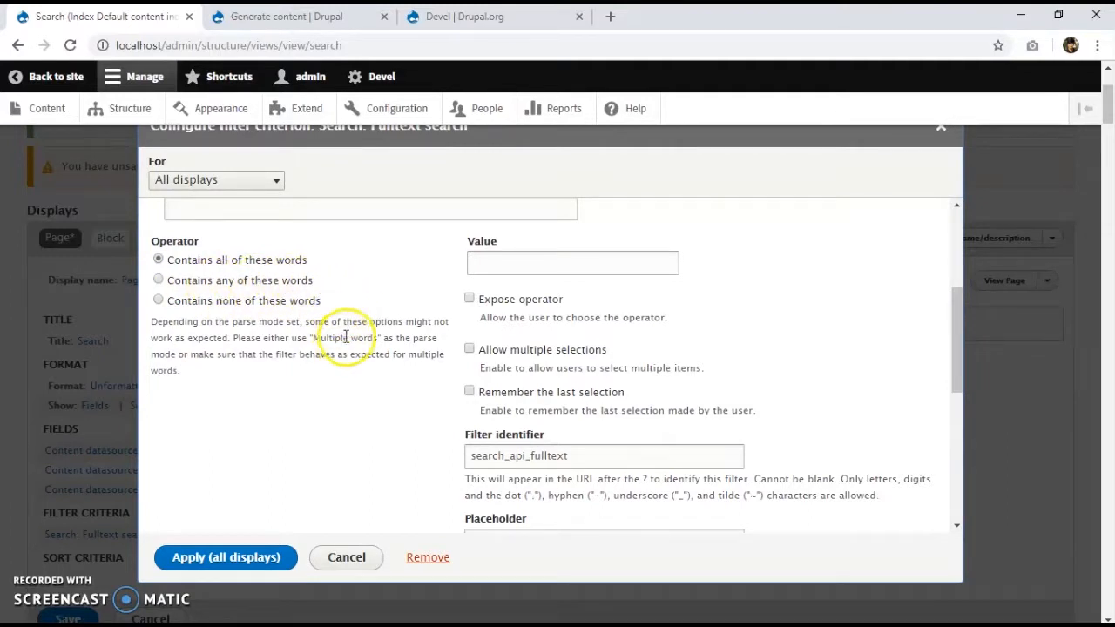
pyautogui.scroll(2, 305, 383)
pyautogui.scroll(-4, 350, 418)
pyautogui.scroll(4, 418, 409)
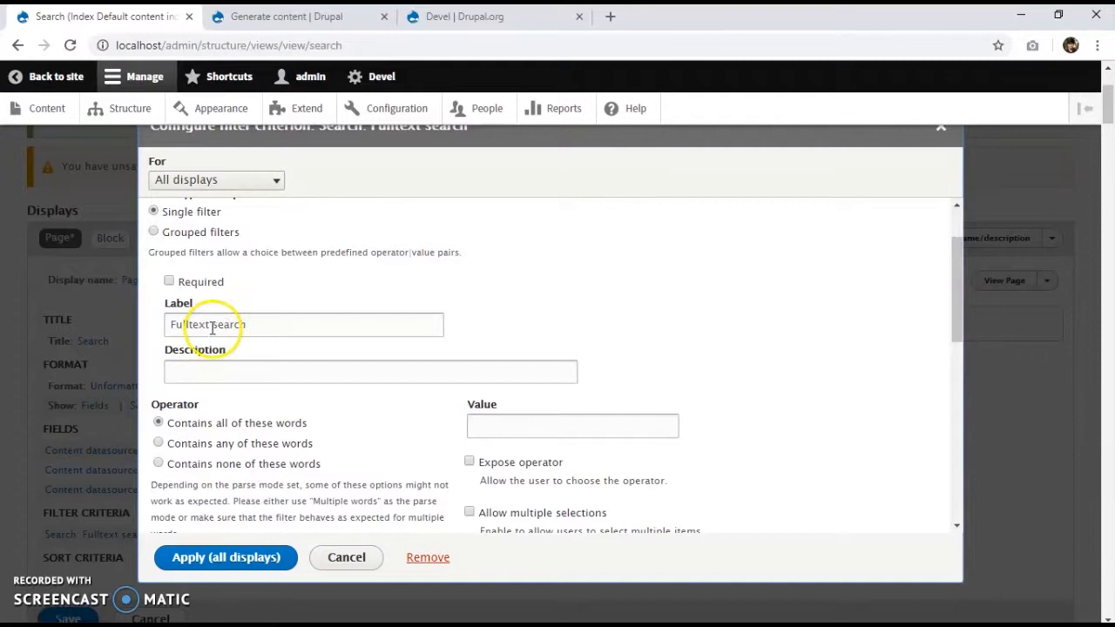
pyautogui.moveTo(218, 324); pyautogui.dragTo(135, 326)
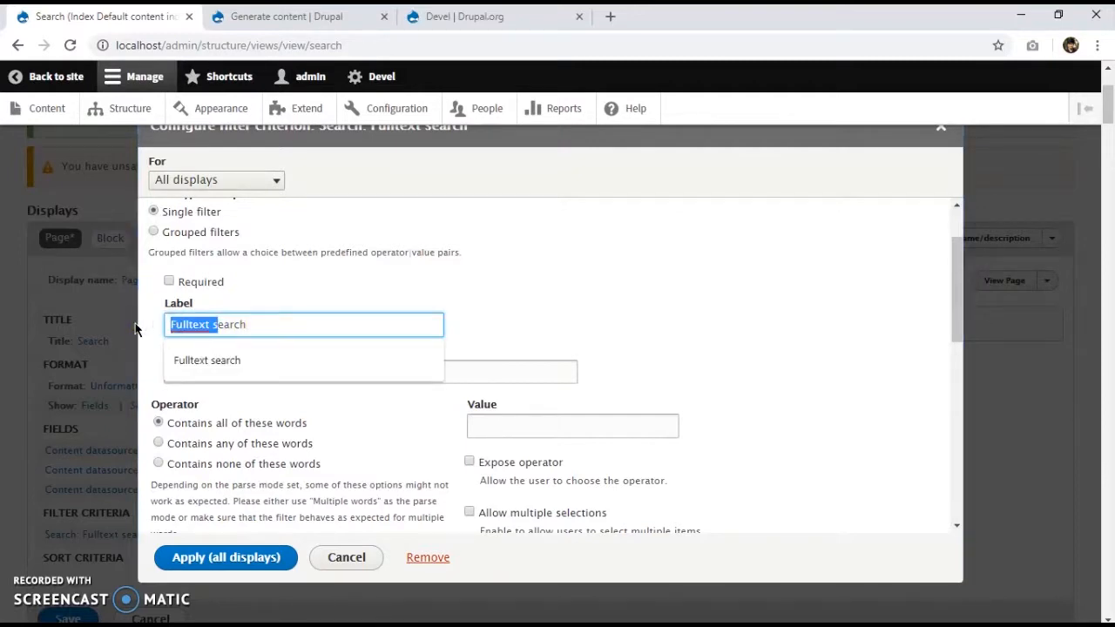
pyautogui.write('S')
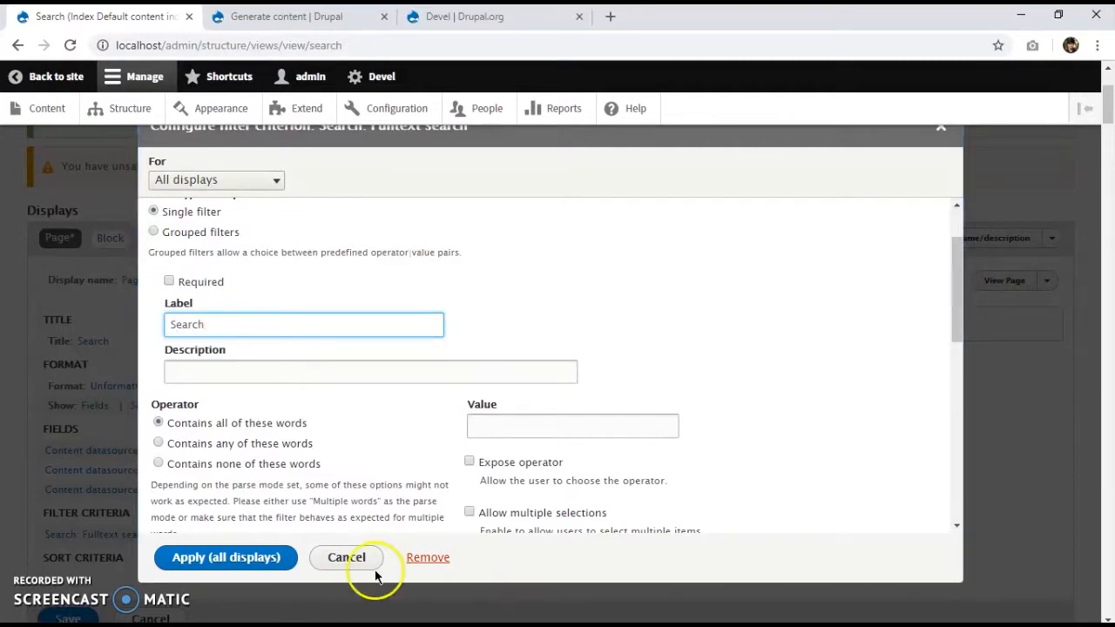
pyautogui.click(264, 557)
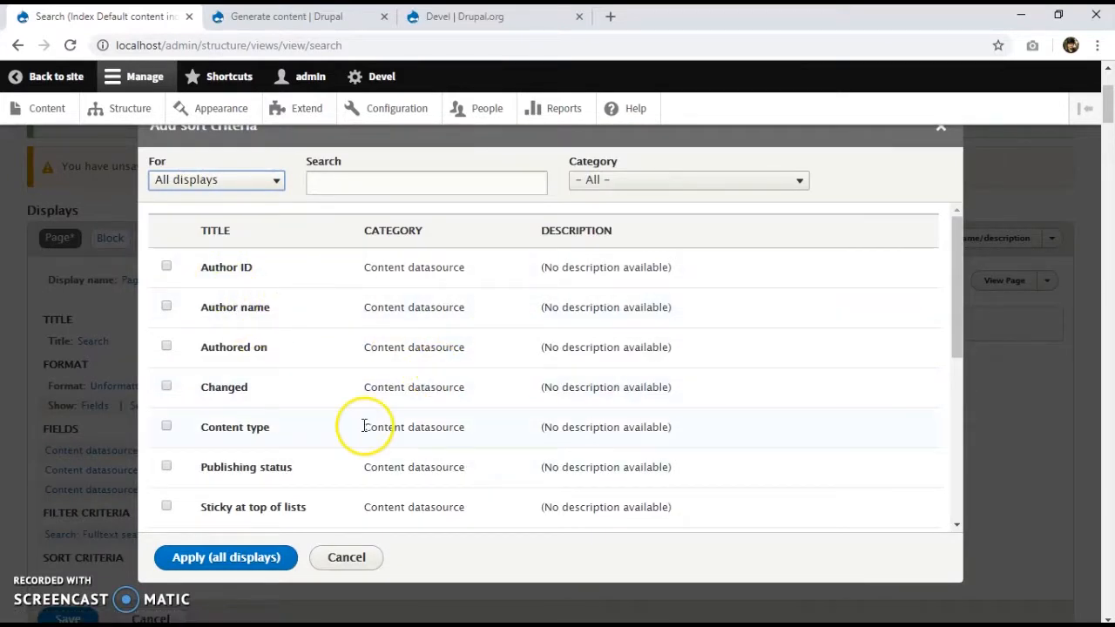
# - Add the content datasource Title as a sort criterion in ascending order for all displays
pyautogui.scroll(-5, 364, 425)
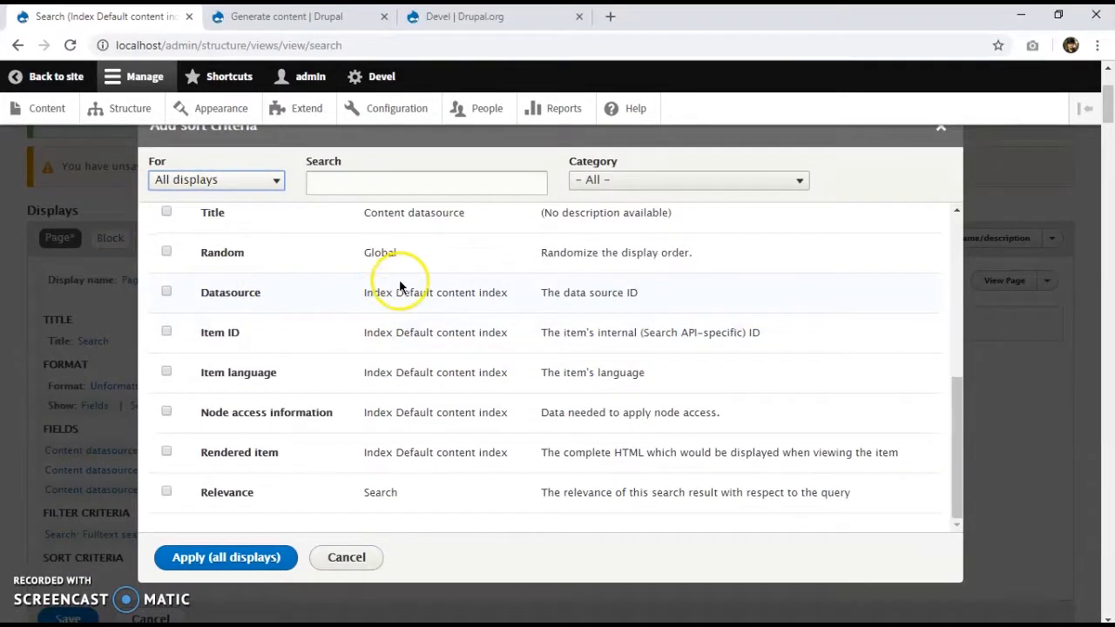
pyautogui.scroll(-2, 374, 330)
pyautogui.scroll(1, 270, 453)
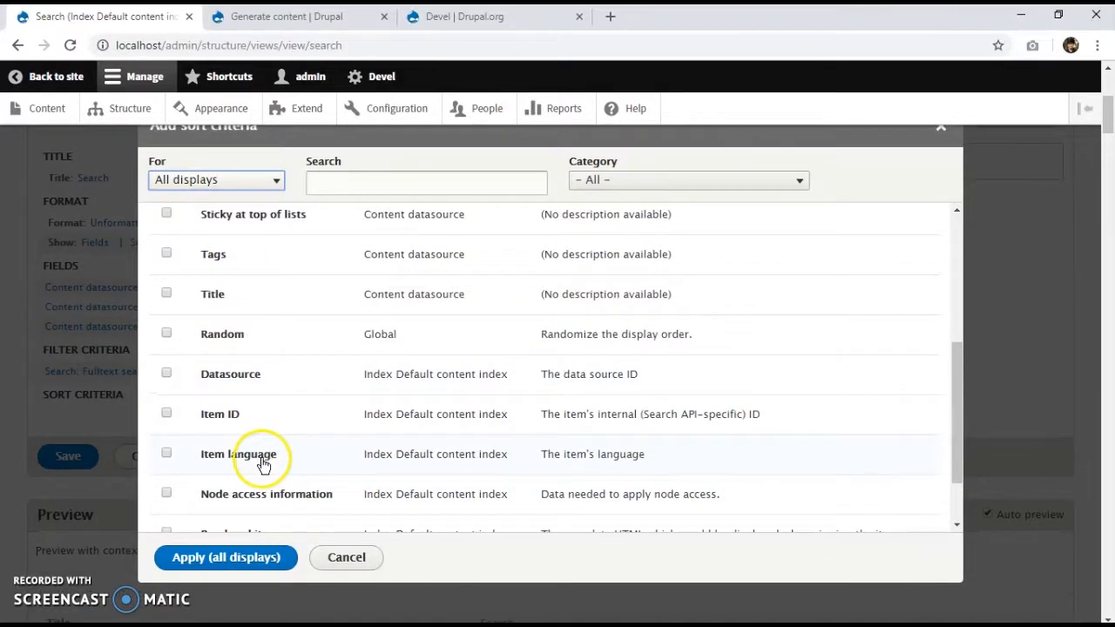
pyautogui.scroll(3, 252, 462)
pyautogui.scroll(2, 289, 393)
pyautogui.scroll(-3, 269, 398)
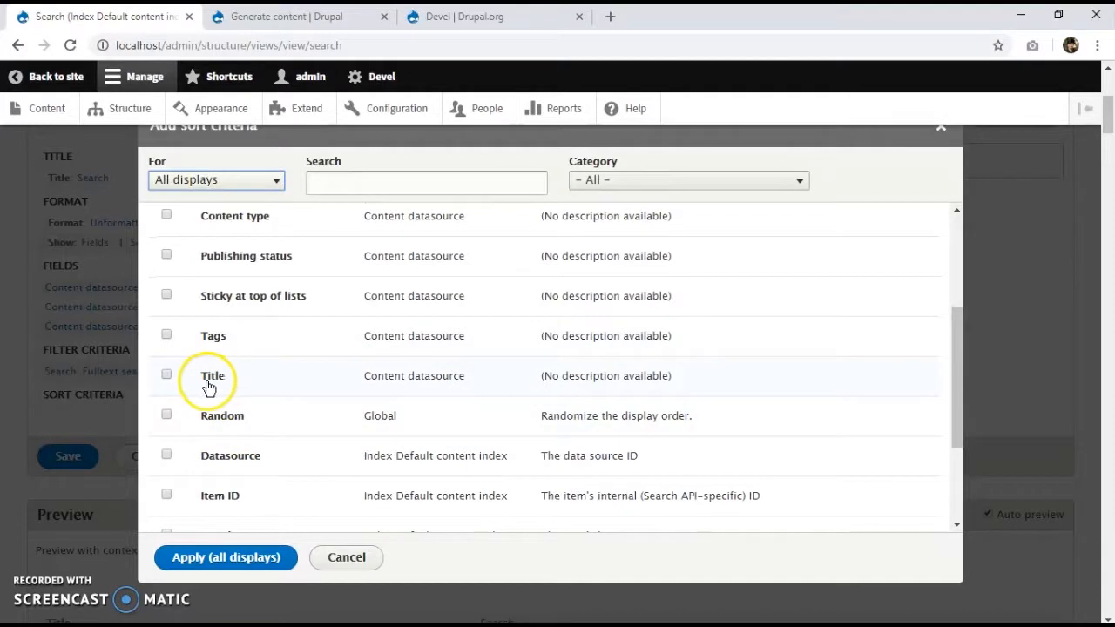
pyautogui.click(254, 390)
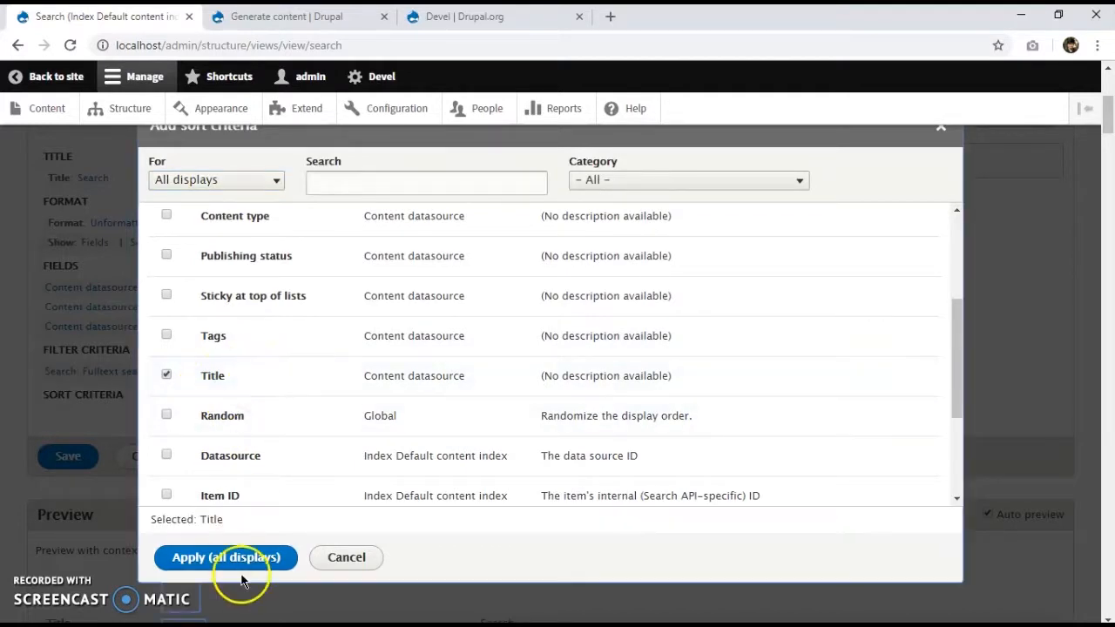
pyautogui.click(235, 562)
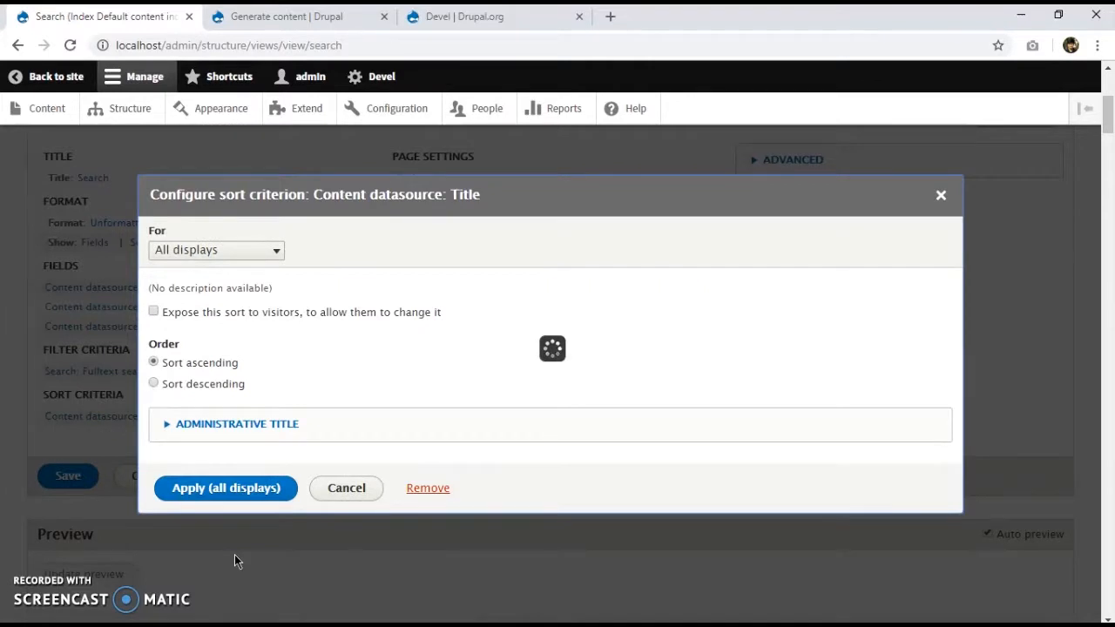
pyautogui.click(224, 388)
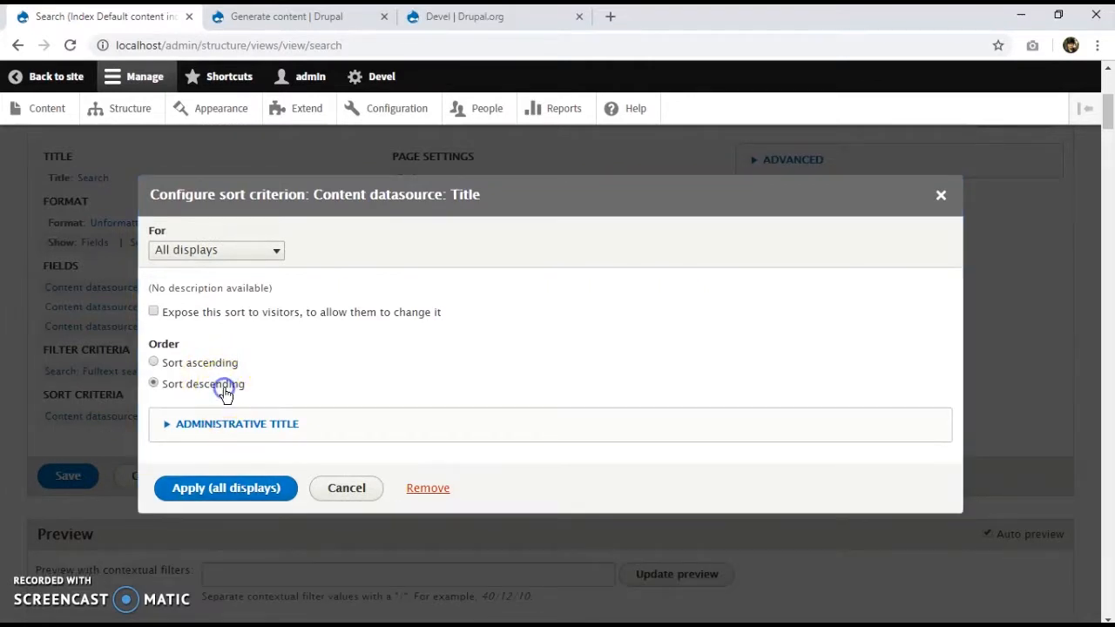
pyautogui.click(254, 490)
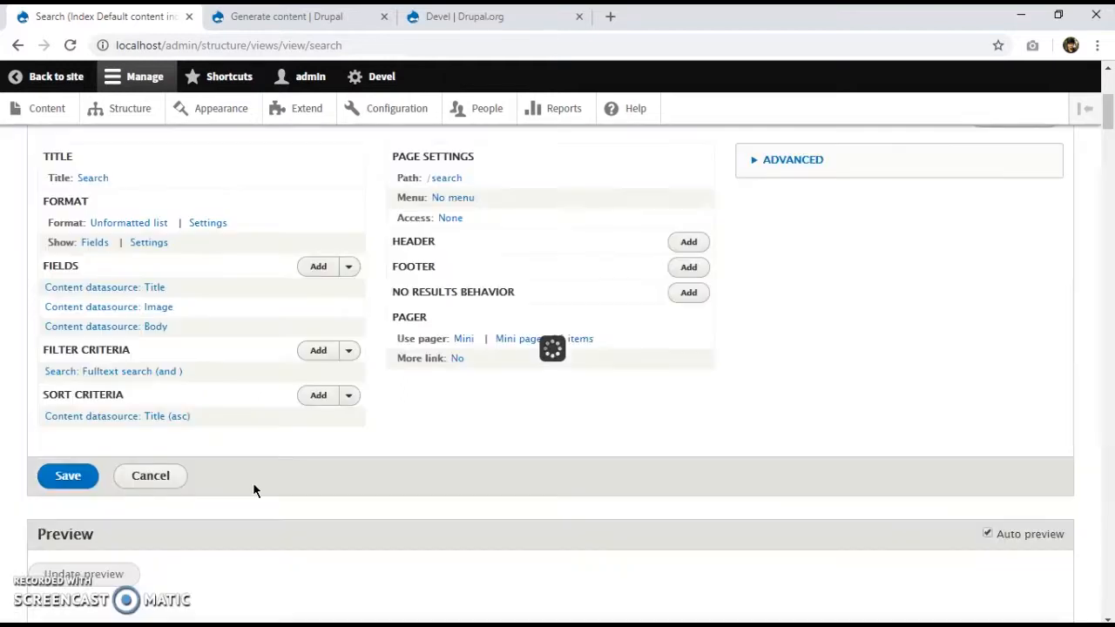
# - Set the Page display to put its exposed form in a block
pyautogui.scroll(2, 469, 500)
pyautogui.scroll(-1, 100, 428)
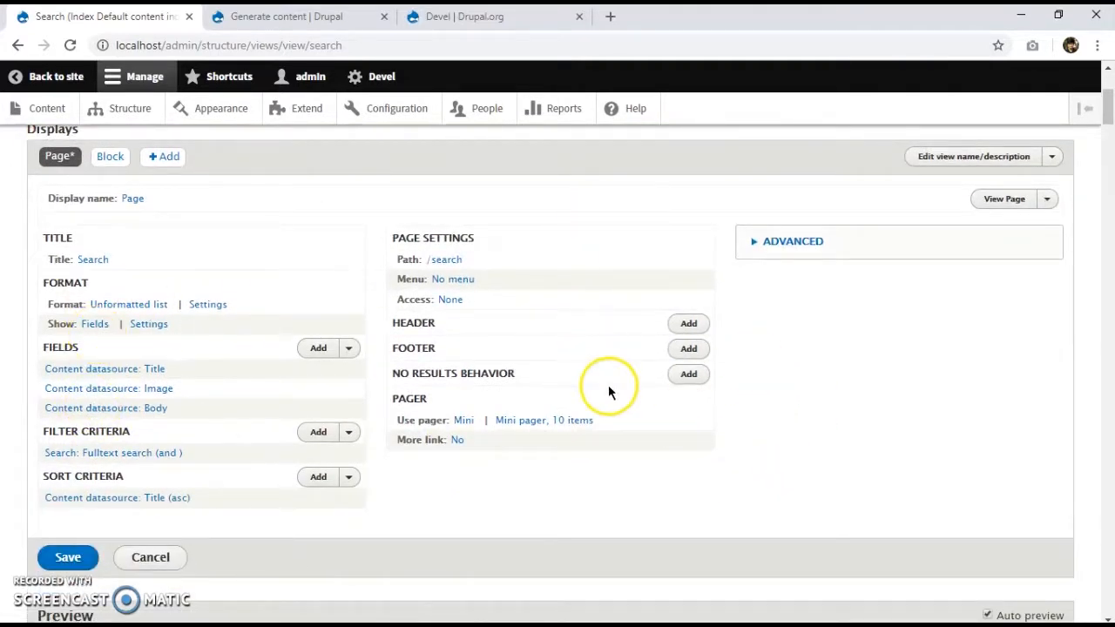
pyautogui.click(751, 246)
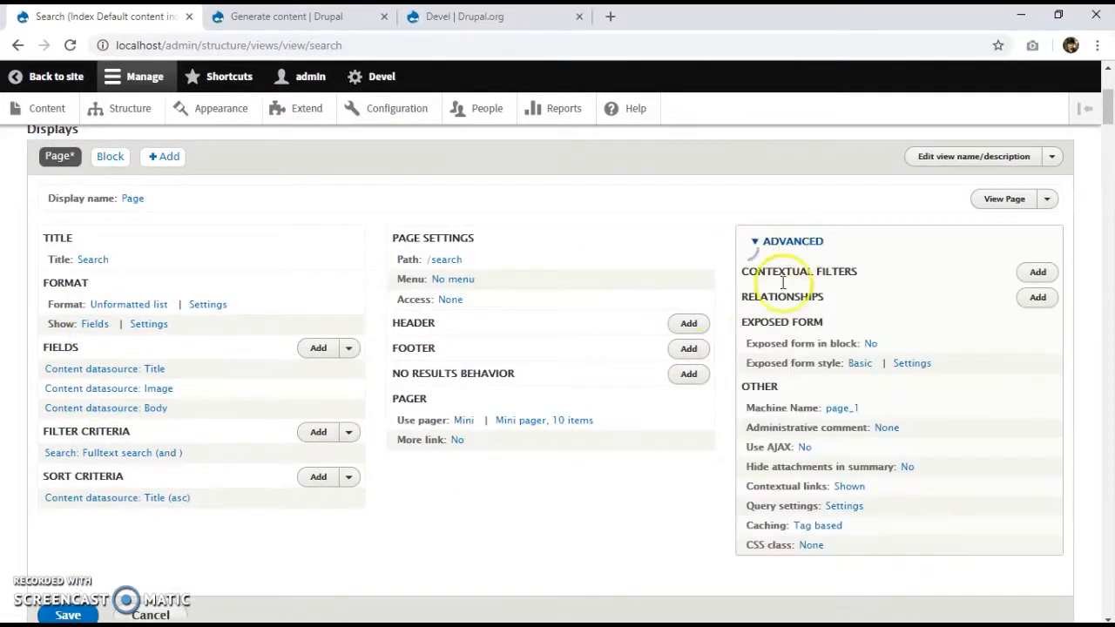
pyautogui.click(869, 343)
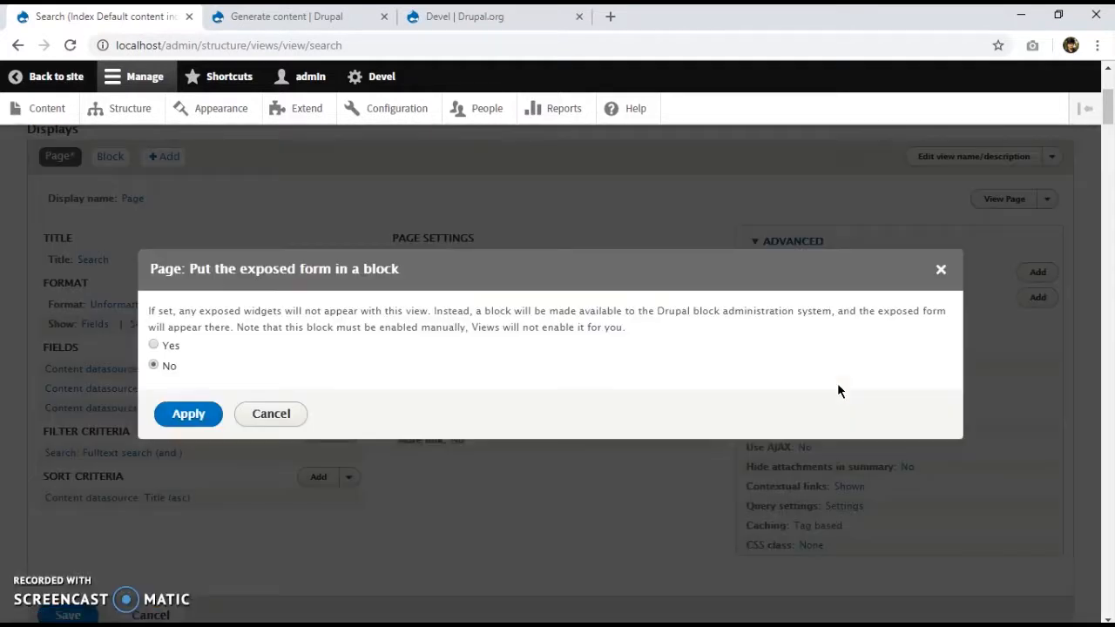
pyautogui.click(154, 345)
pyautogui.click(174, 412)
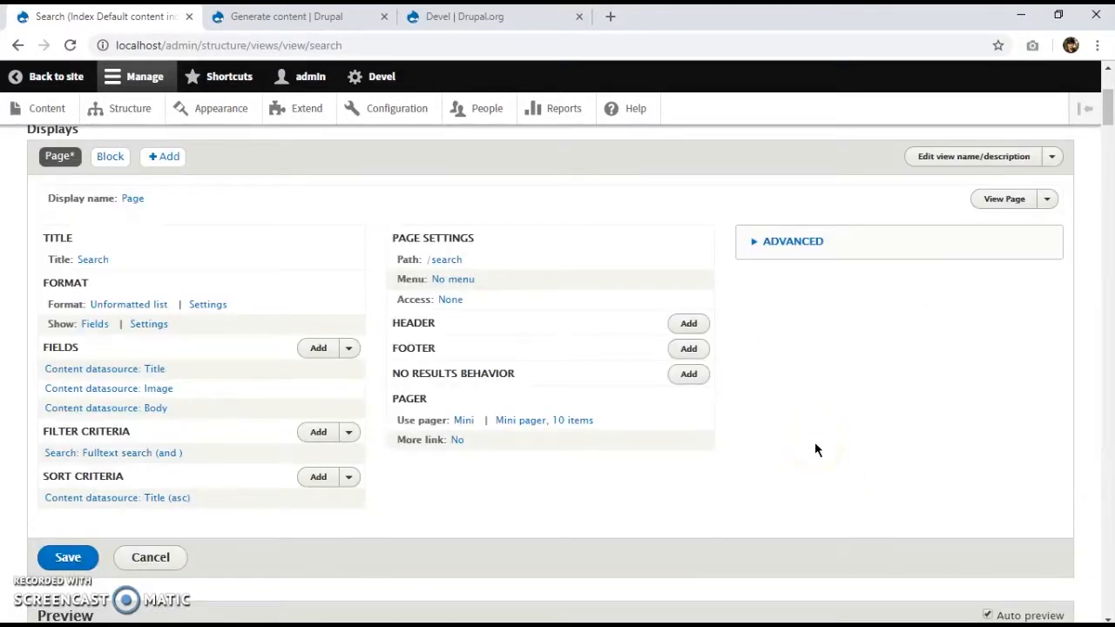
# - Set the exposed form's submit button text to Ok and stop people from choosing the sort order
pyautogui.click(757, 251)
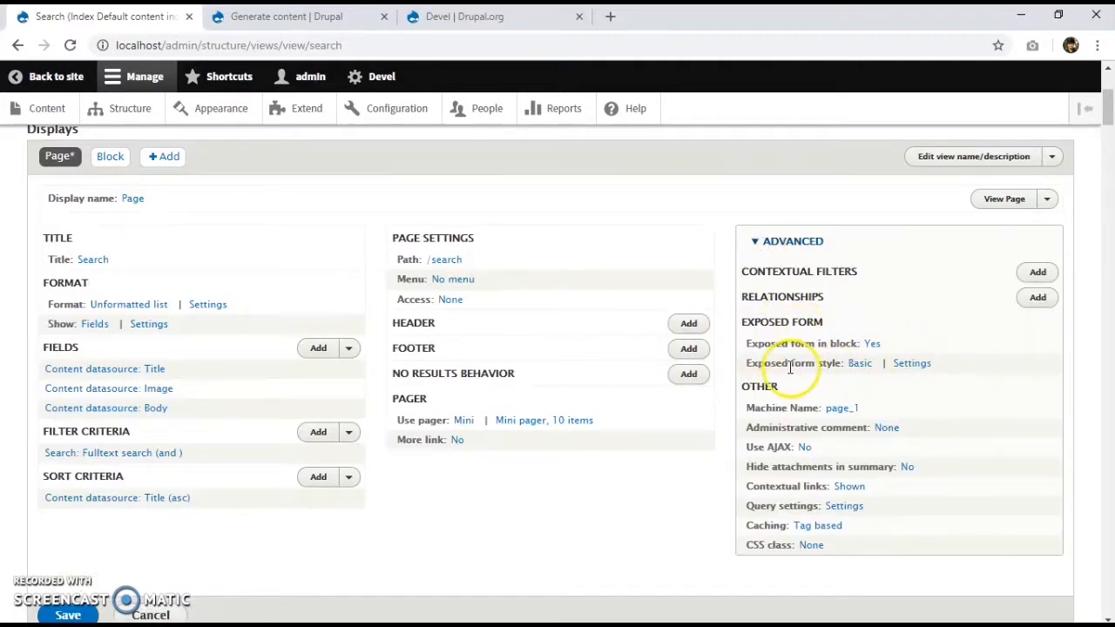
pyautogui.click(911, 363)
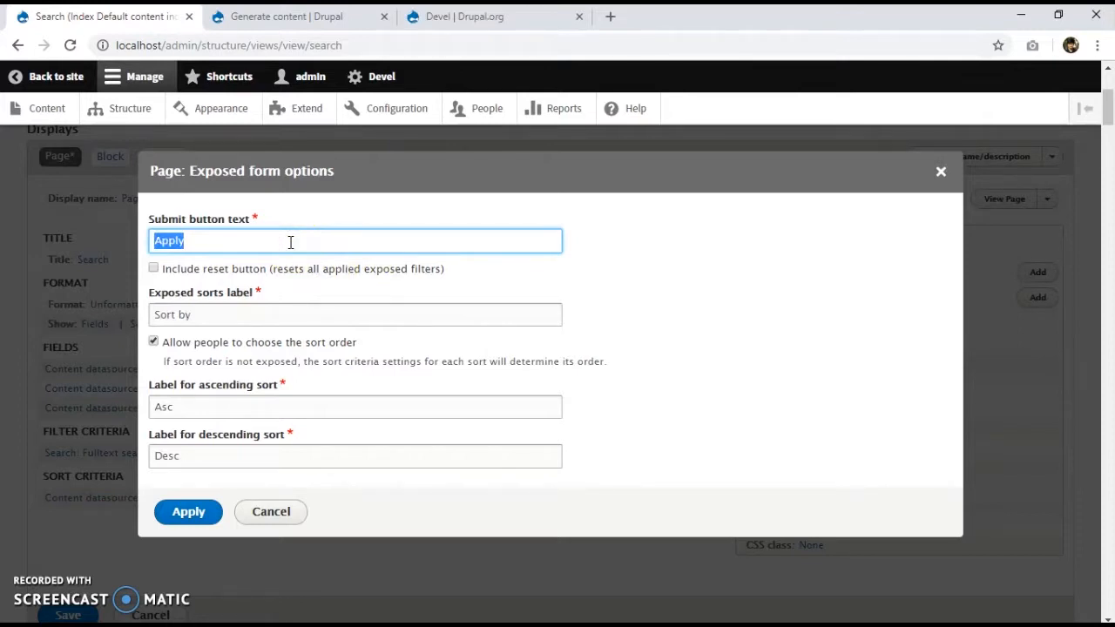
pyautogui.click(306, 272)
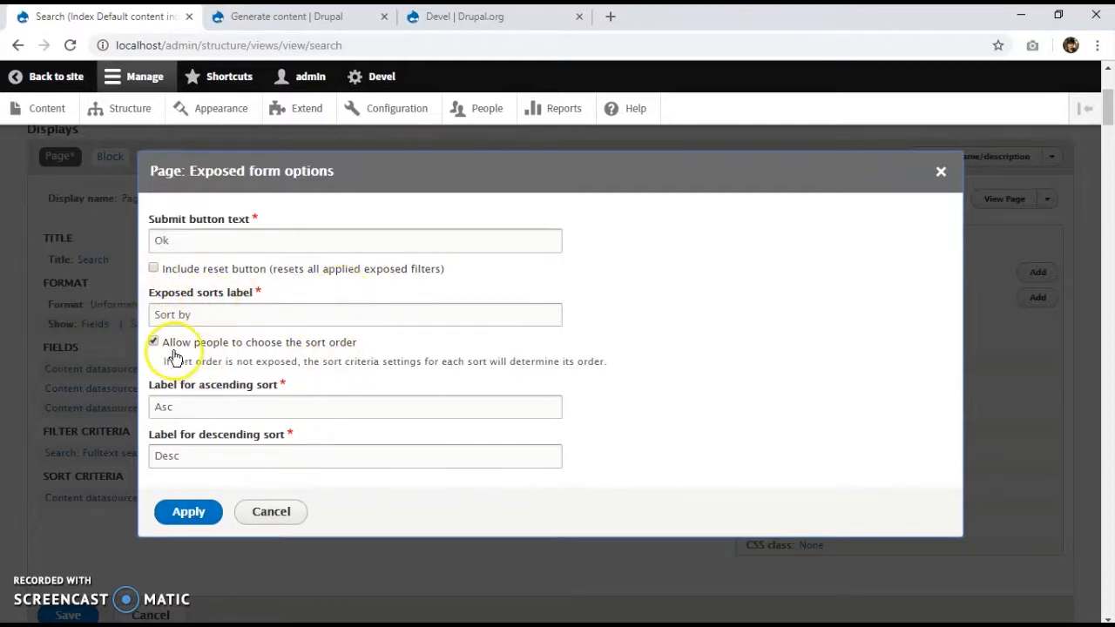
pyautogui.scroll(-2, 270, 436)
pyautogui.scroll(2, 270, 435)
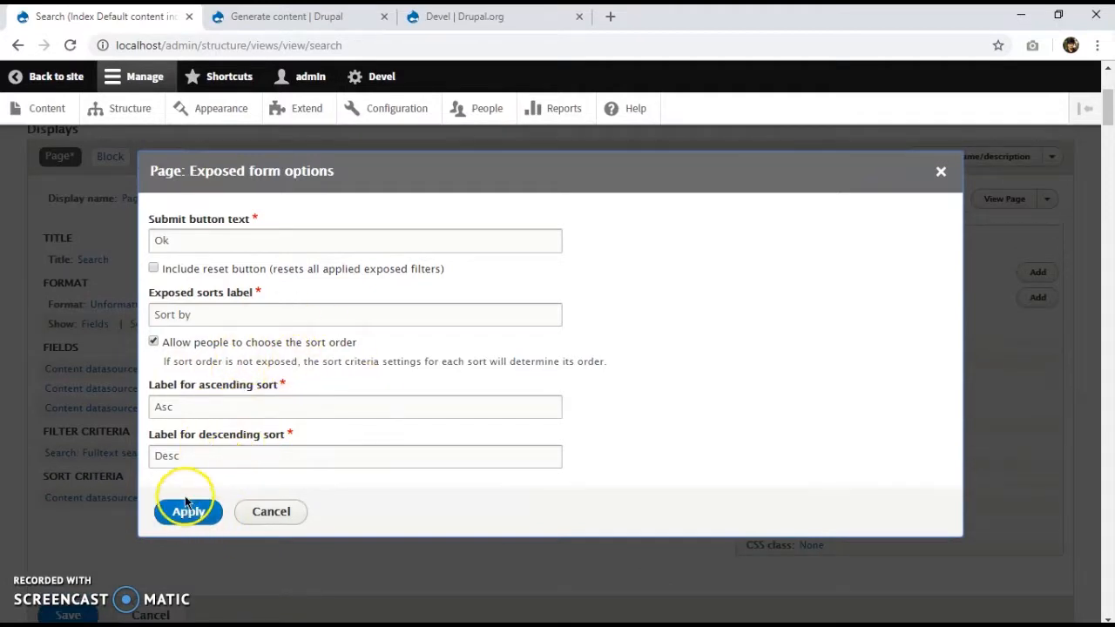
pyautogui.click(154, 341)
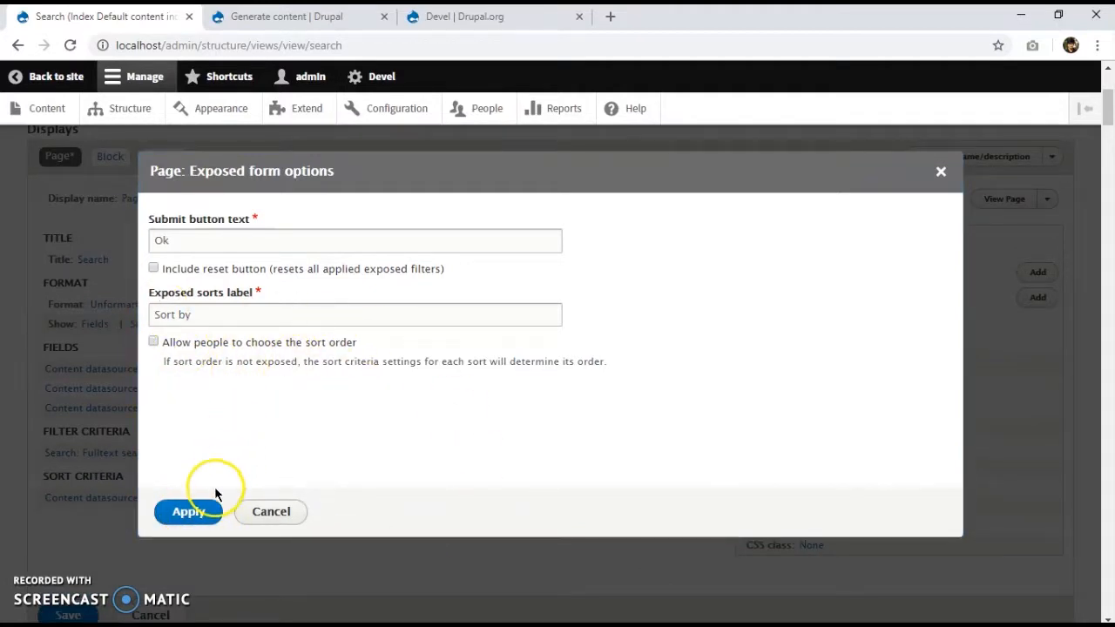
pyautogui.click(203, 513)
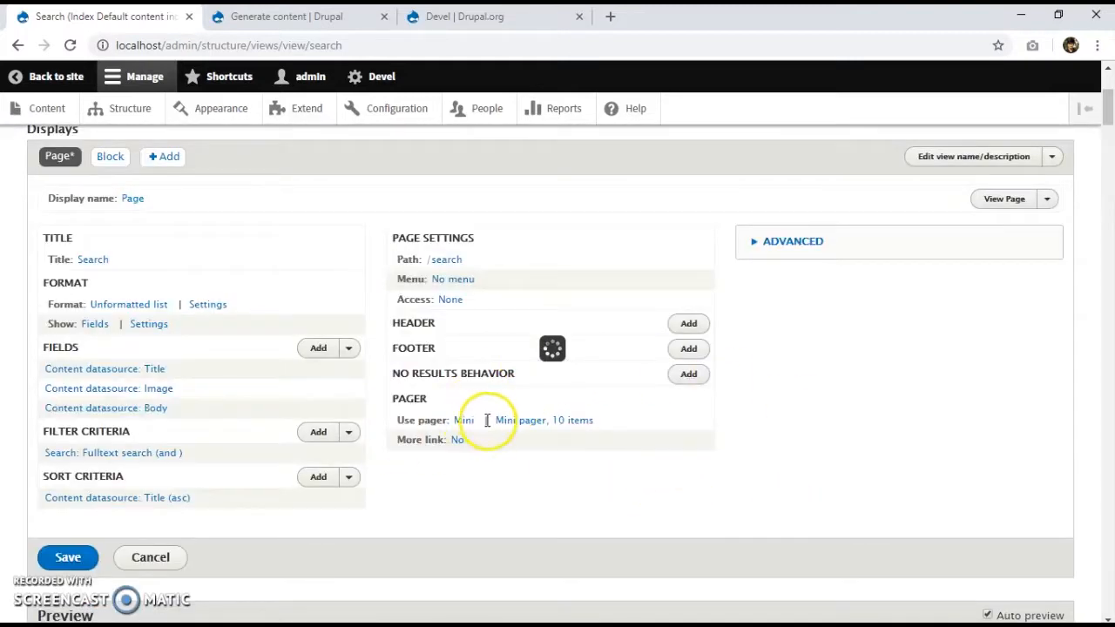
# - Save the Search view
pyautogui.scroll(2, 300, 322)
pyautogui.scroll(-3, 522, 391)
pyautogui.click(65, 483)
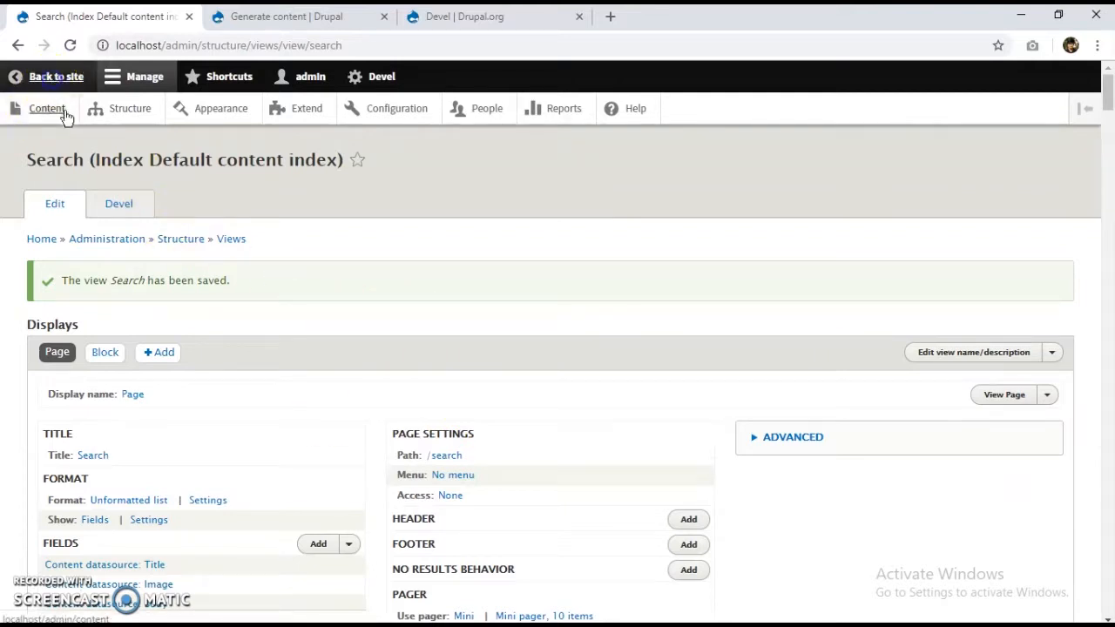
# - Return to the site and examine the My Article page and the content listed on the home page
pyautogui.click(42, 77)
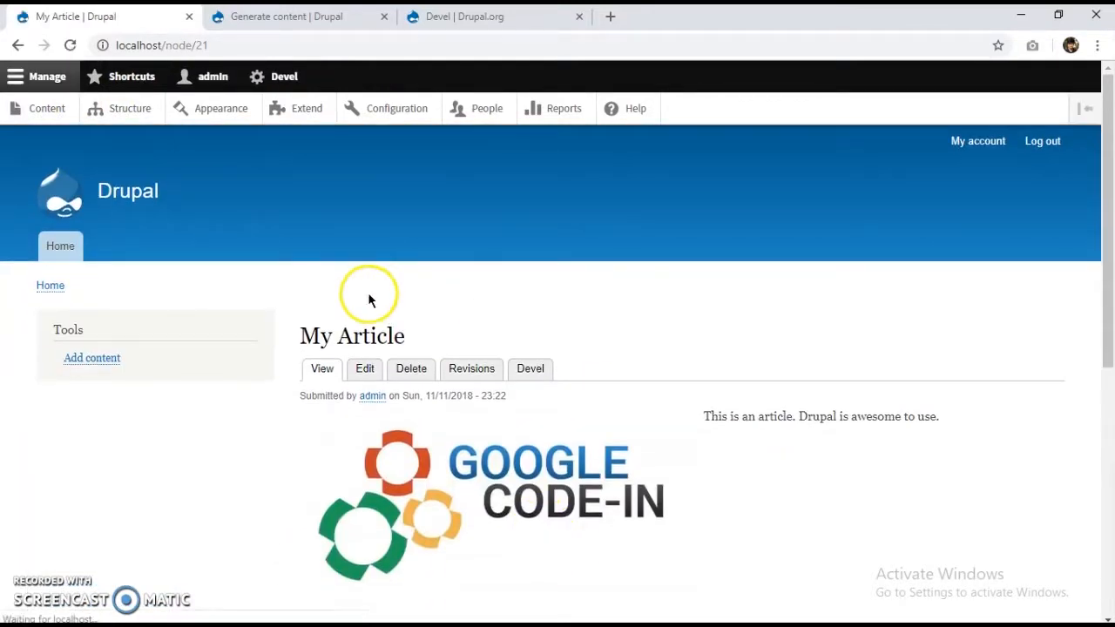
pyautogui.scroll(-5, 373, 386)
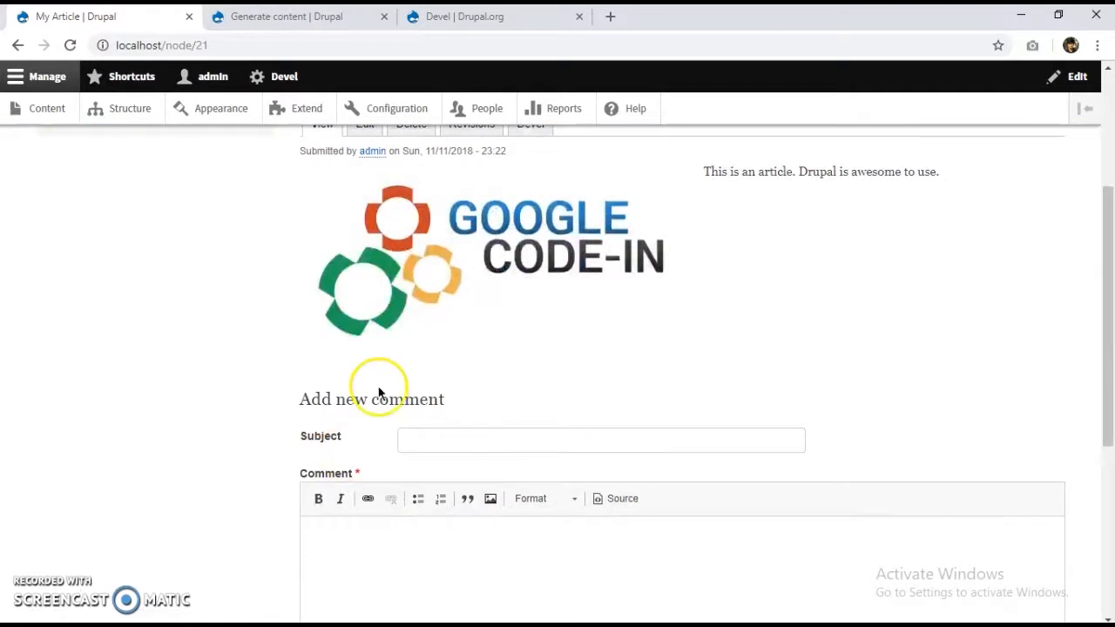
pyautogui.scroll(5, 392, 423)
pyautogui.click(50, 282)
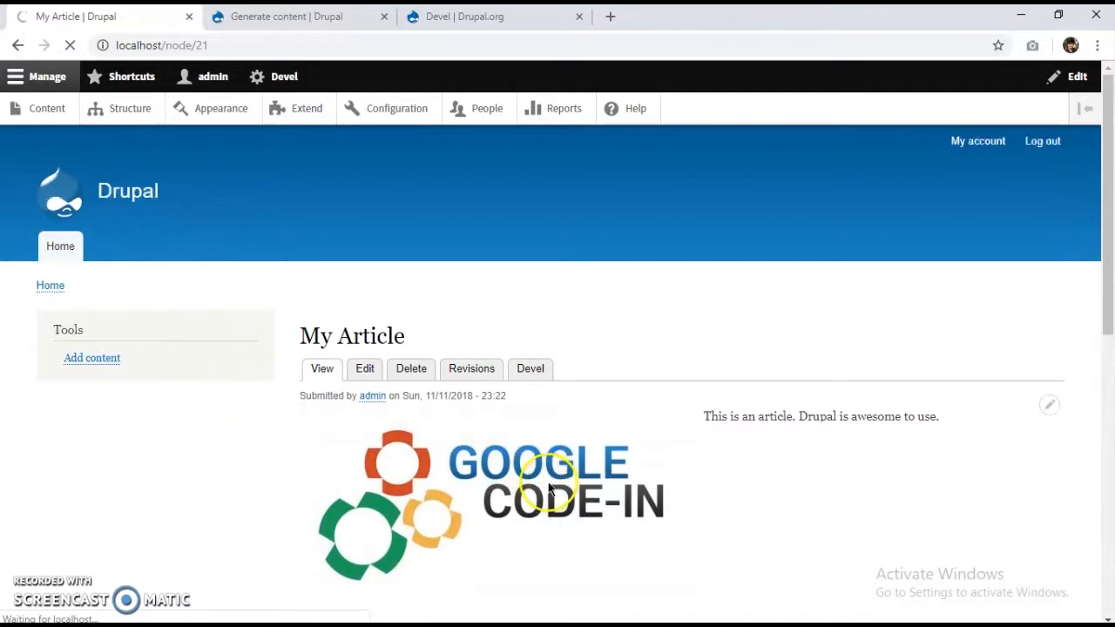
pyautogui.scroll(-2, 411, 416)
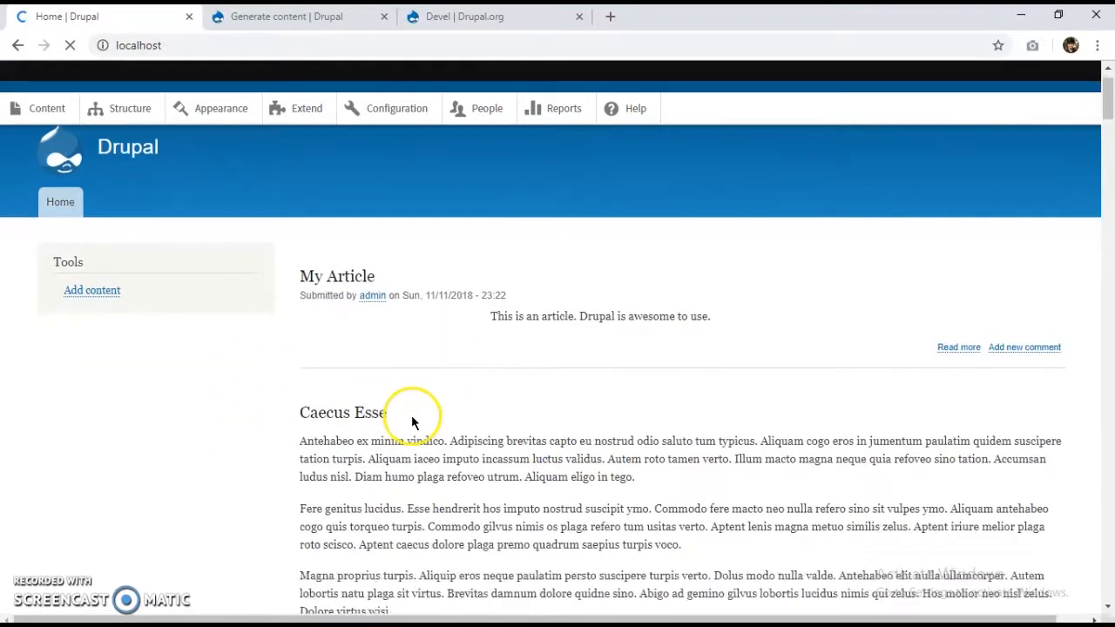
pyautogui.scroll(-2, 393, 404)
pyautogui.scroll(4, 393, 404)
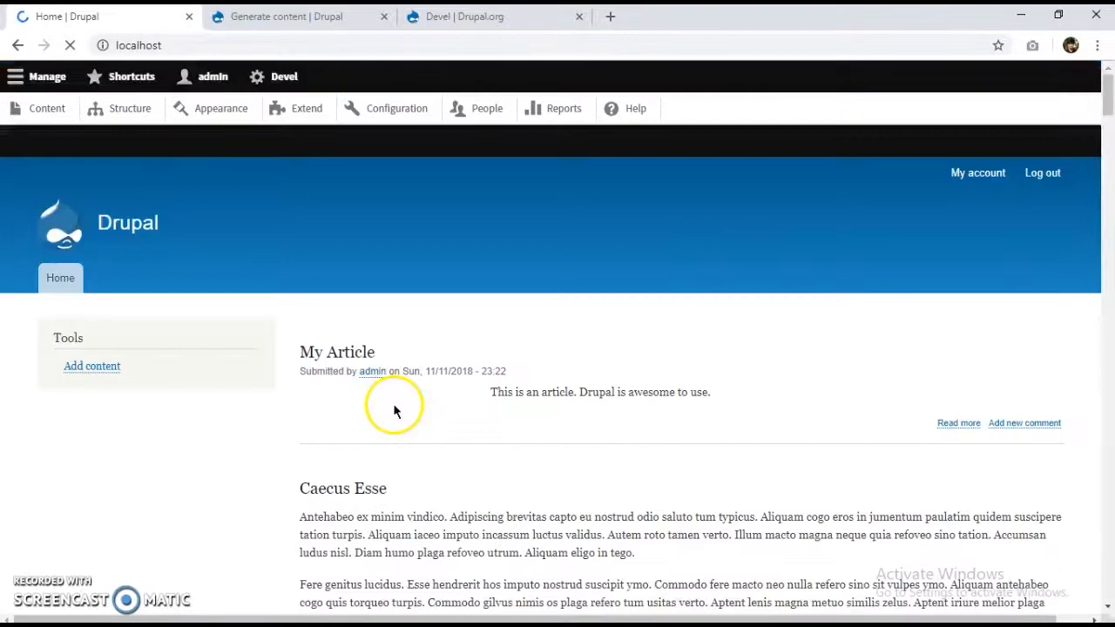
pyautogui.scroll(-2, 396, 454)
pyautogui.scroll(2, 392, 436)
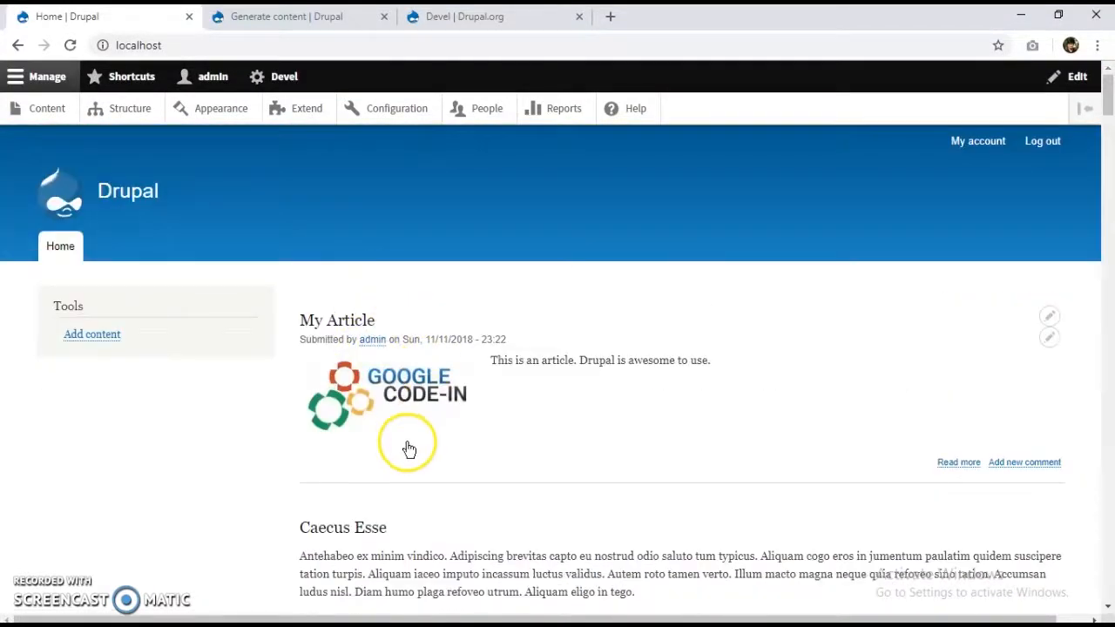
pyautogui.scroll(-7, 409, 449)
pyautogui.scroll(8, 398, 448)
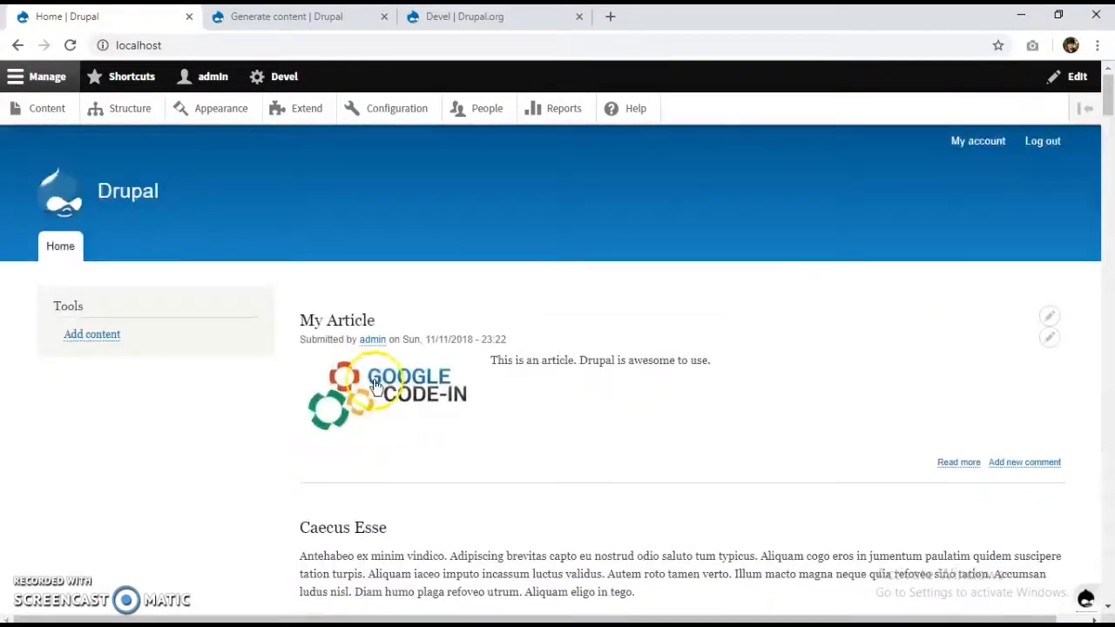
# - Go to the site's block layout and show the demonstration of the Bartik theme's block regions
pyautogui.click(129, 109)
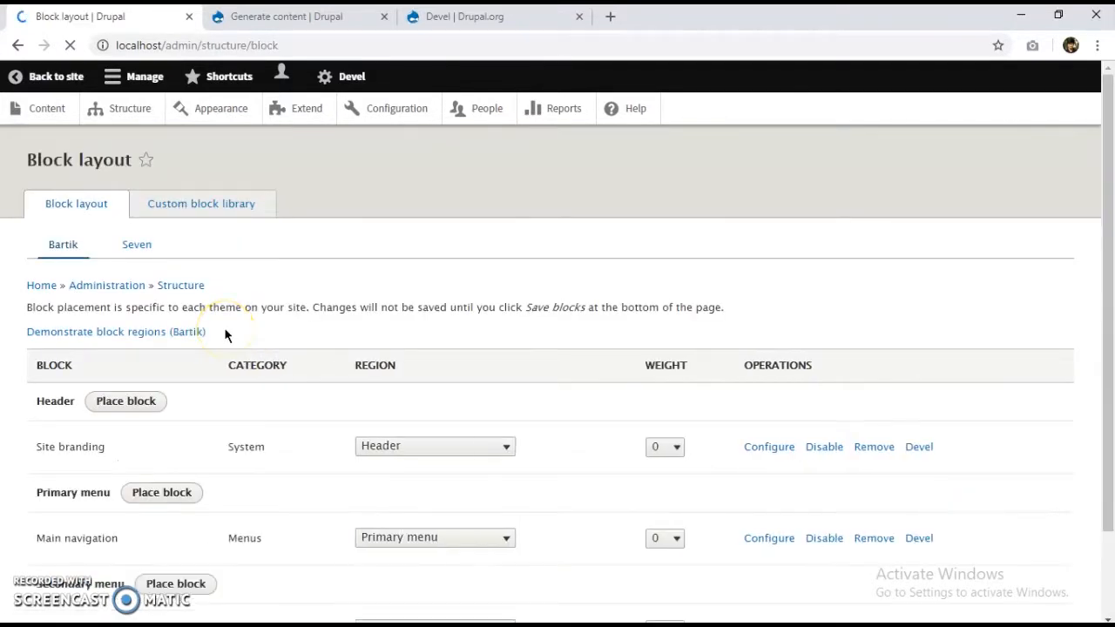
pyautogui.scroll(-8, 129, 424)
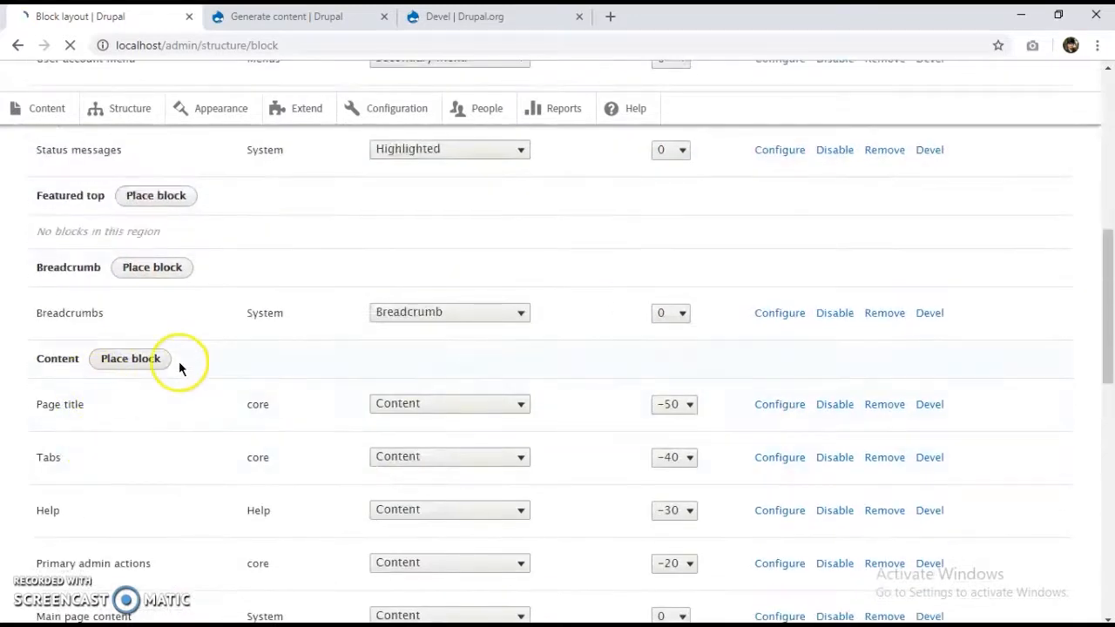
pyautogui.scroll(9, 118, 377)
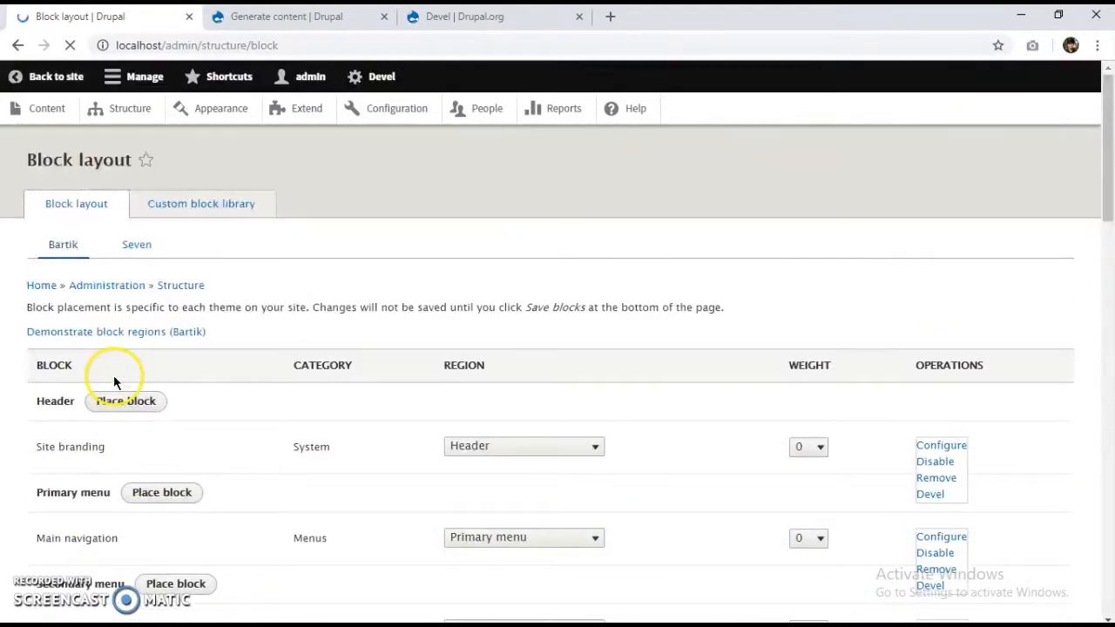
pyautogui.click(110, 339)
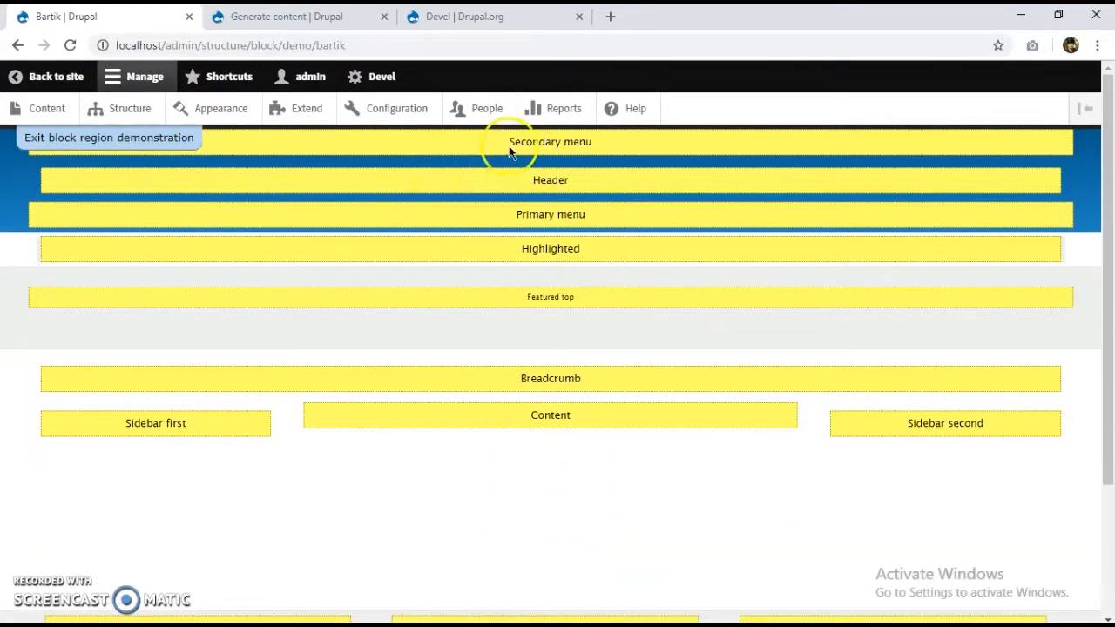
# - Examine the Breadcrumb, Content and sidebar regions of the Bartik theme, and exit the block region demonstration
pyautogui.moveTo(477, 381); pyautogui.dragTo(612, 393)
pyautogui.click(574, 411)
pyautogui.click(146, 430)
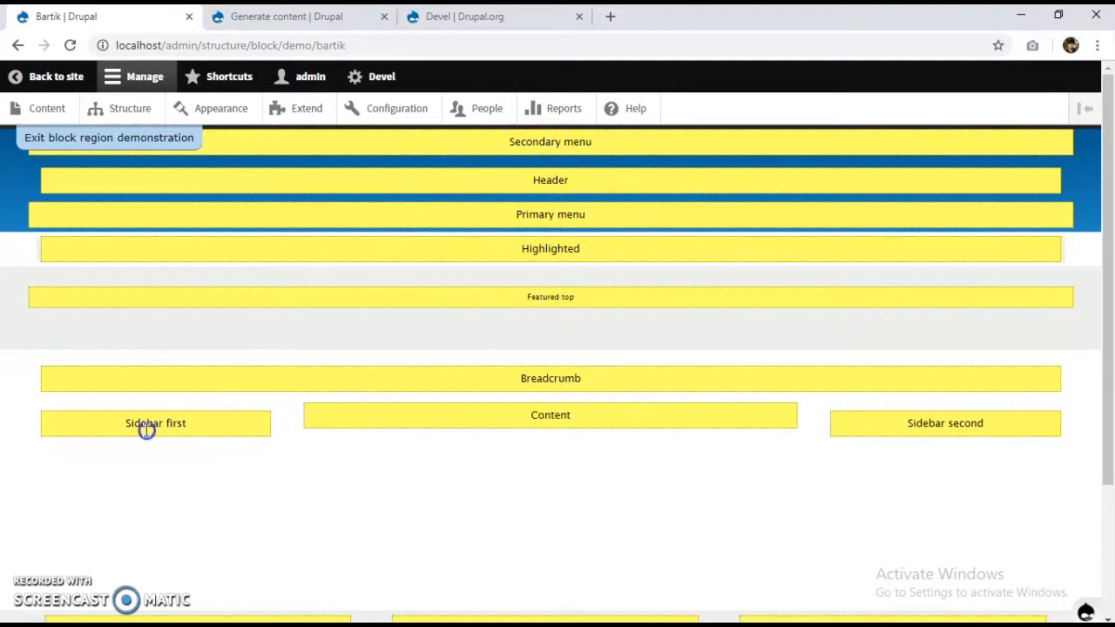
pyautogui.click(457, 406)
pyautogui.scroll(-2, 470, 409)
pyautogui.scroll(1, 485, 430)
pyautogui.scroll(1, 485, 430)
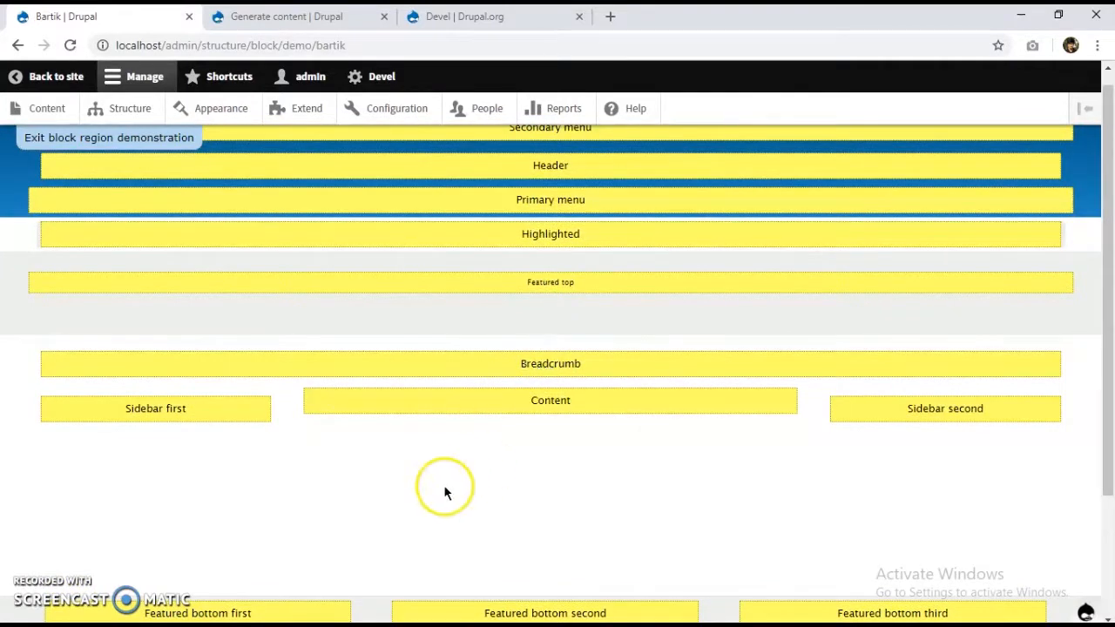
pyautogui.click(144, 139)
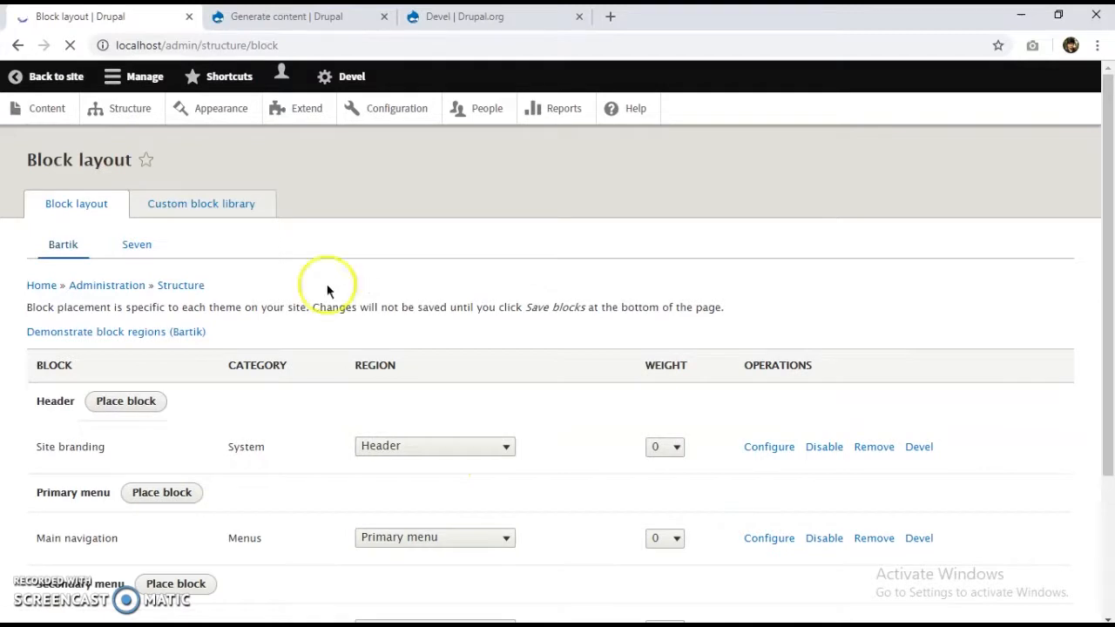
# - Start placing the "Exposed form: search-page_1" block in the Breadcrumb region
pyautogui.scroll(-2, 282, 305)
pyautogui.scroll(-3, 282, 306)
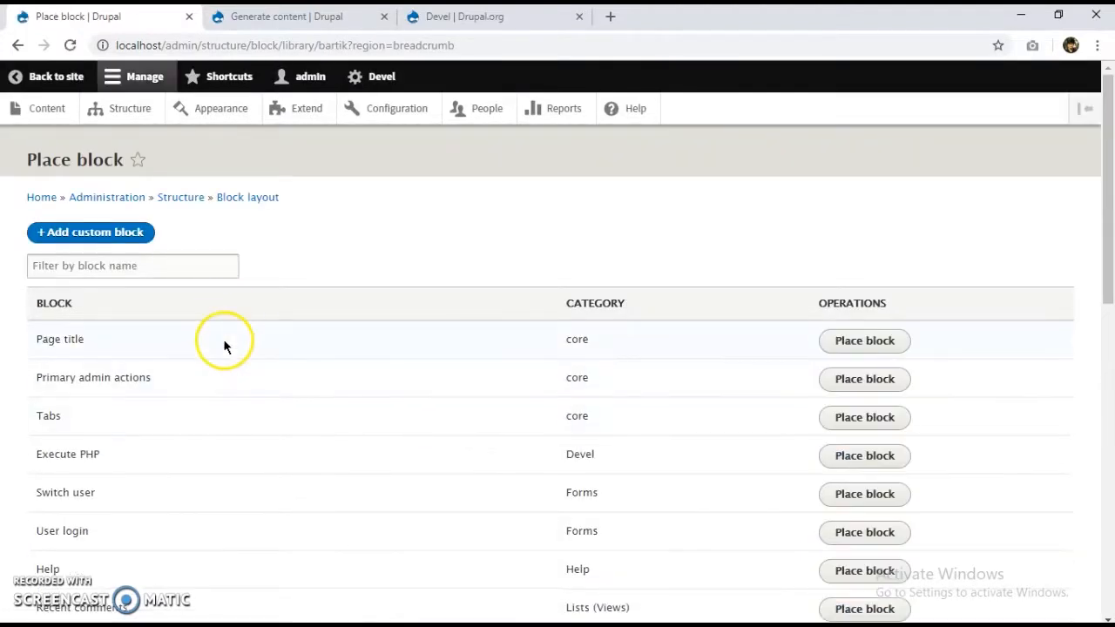
pyautogui.scroll(-1, 232, 359)
pyautogui.scroll(-8, 232, 358)
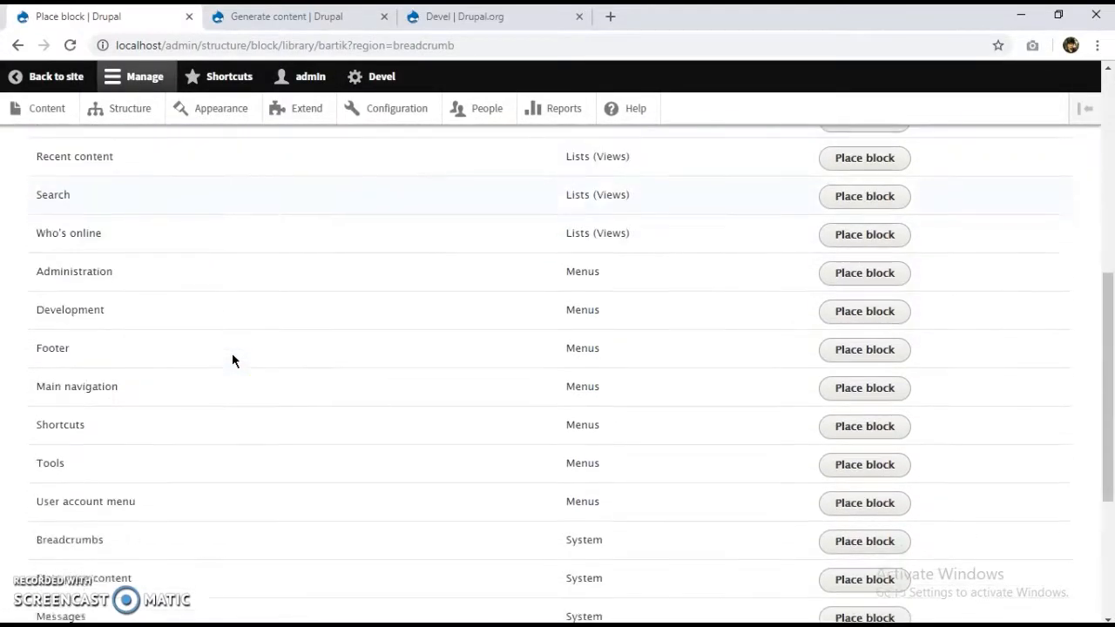
pyautogui.click(97, 556)
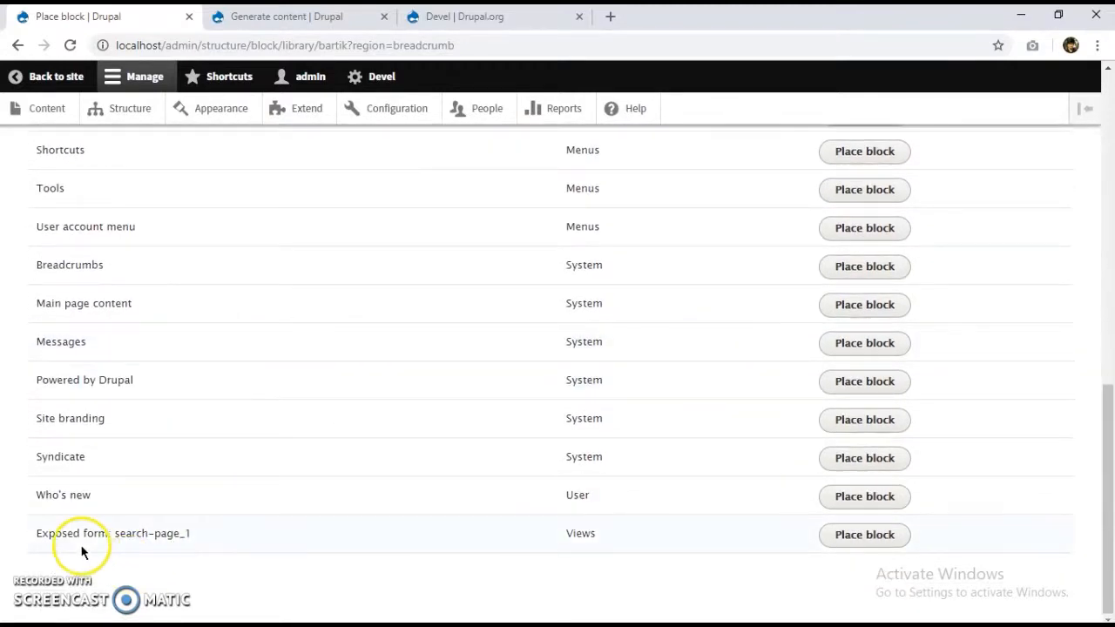
pyautogui.moveTo(39, 536); pyautogui.dragTo(181, 543)
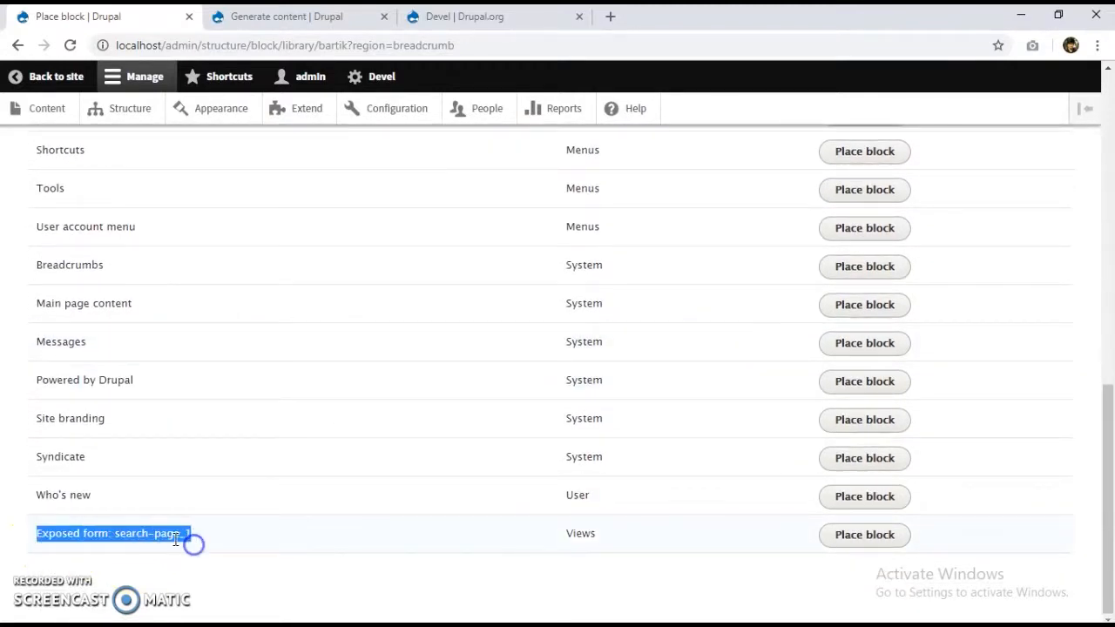
pyautogui.click(385, 521)
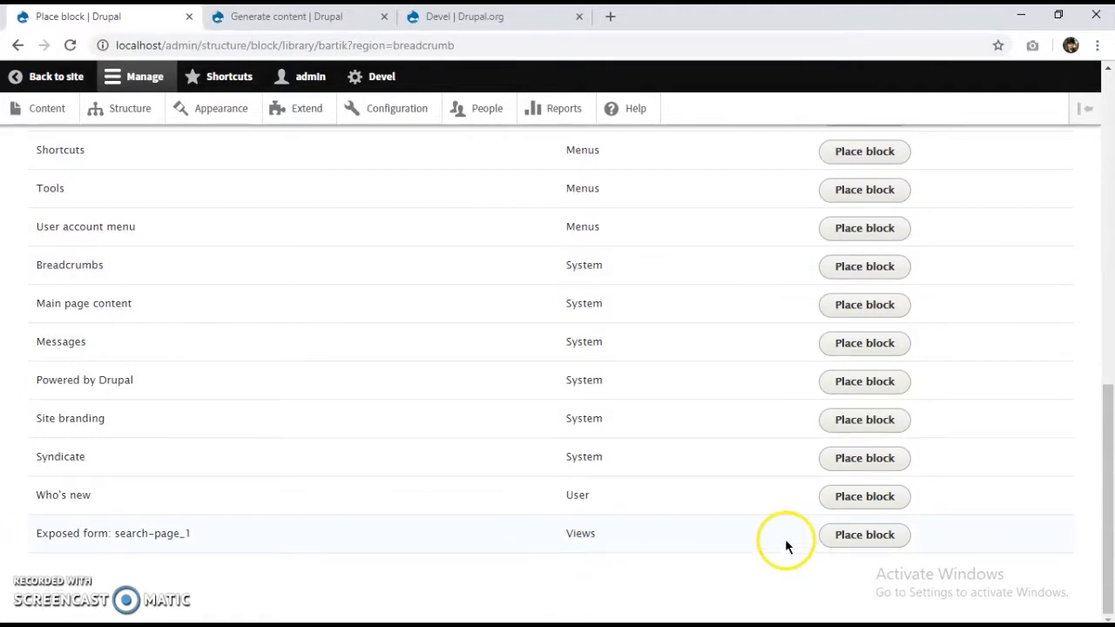
pyautogui.click(856, 538)
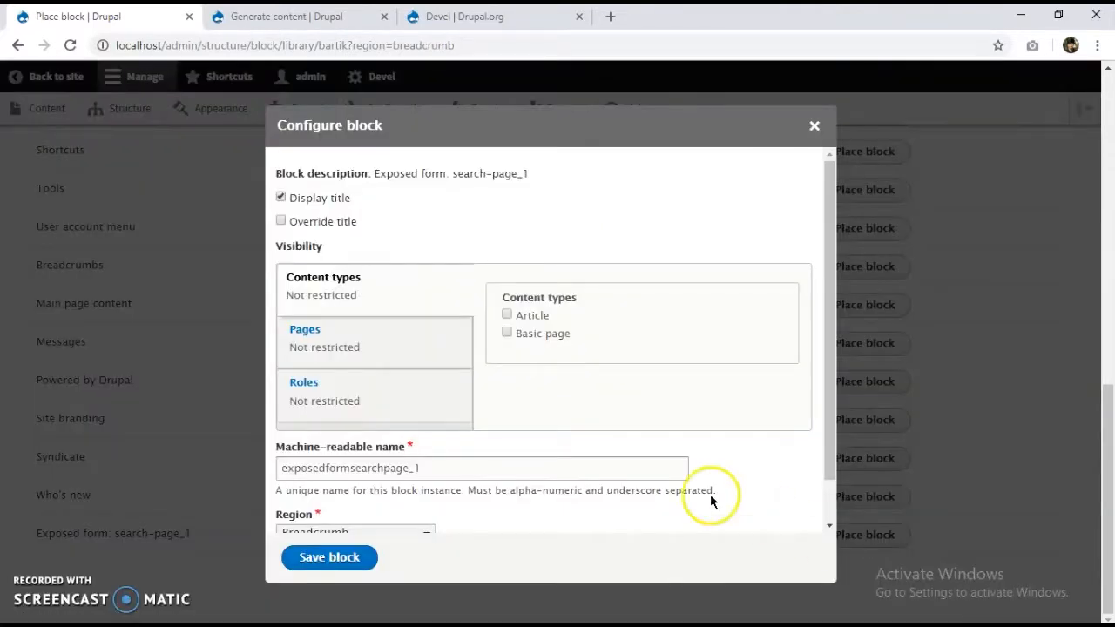
# - Save the exposed search form block in the Breadcrumb region with its title displayed and not overridden
pyautogui.click(335, 221)
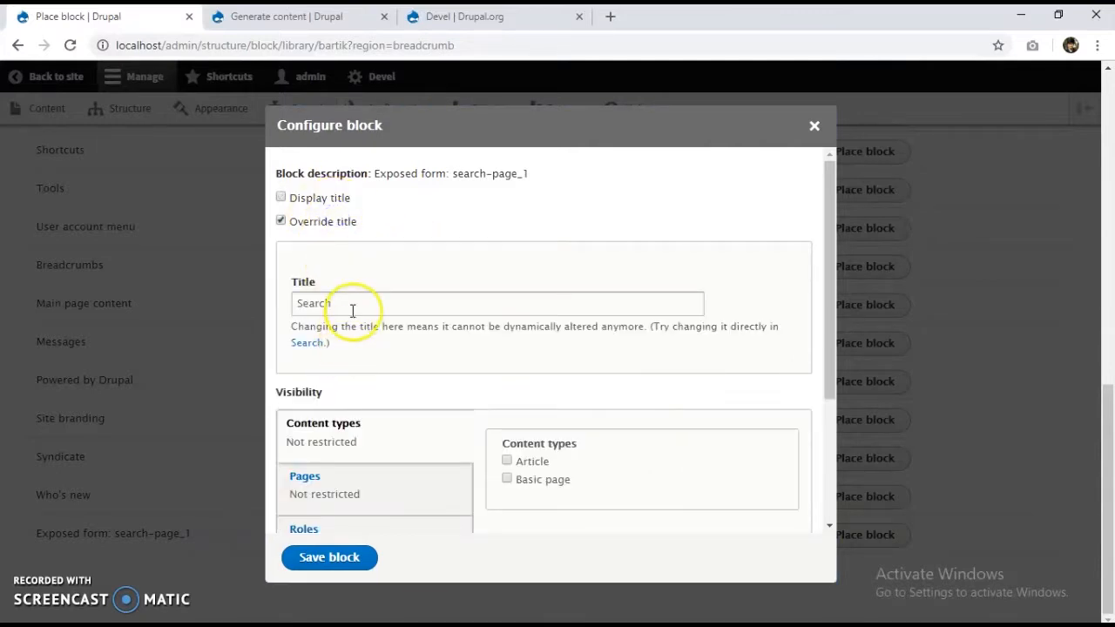
pyautogui.click(302, 225)
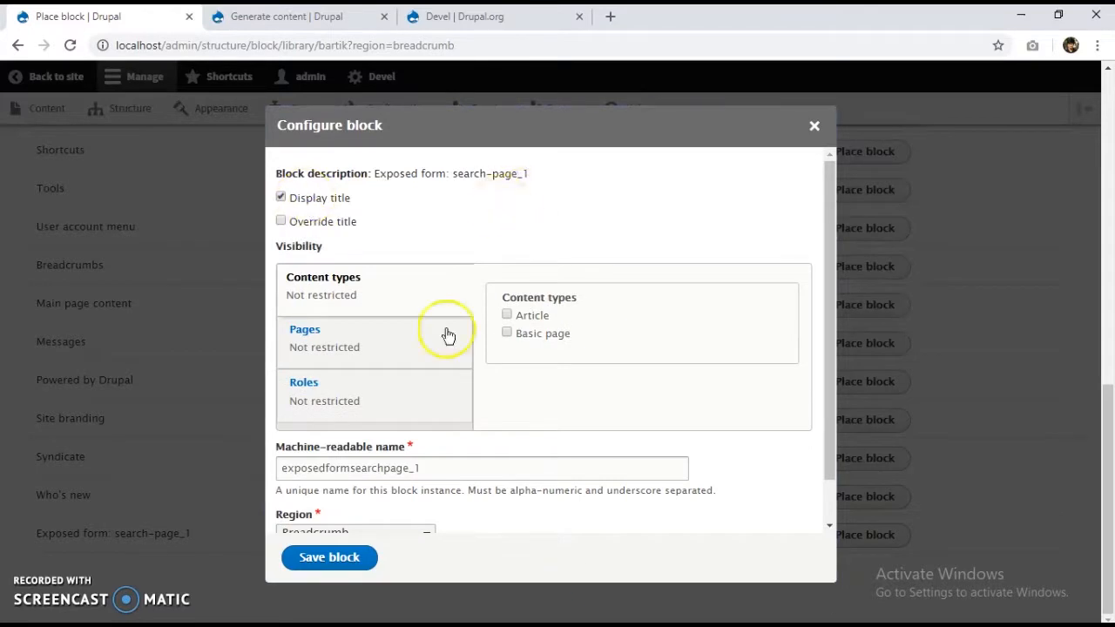
pyautogui.scroll(-1, 393, 447)
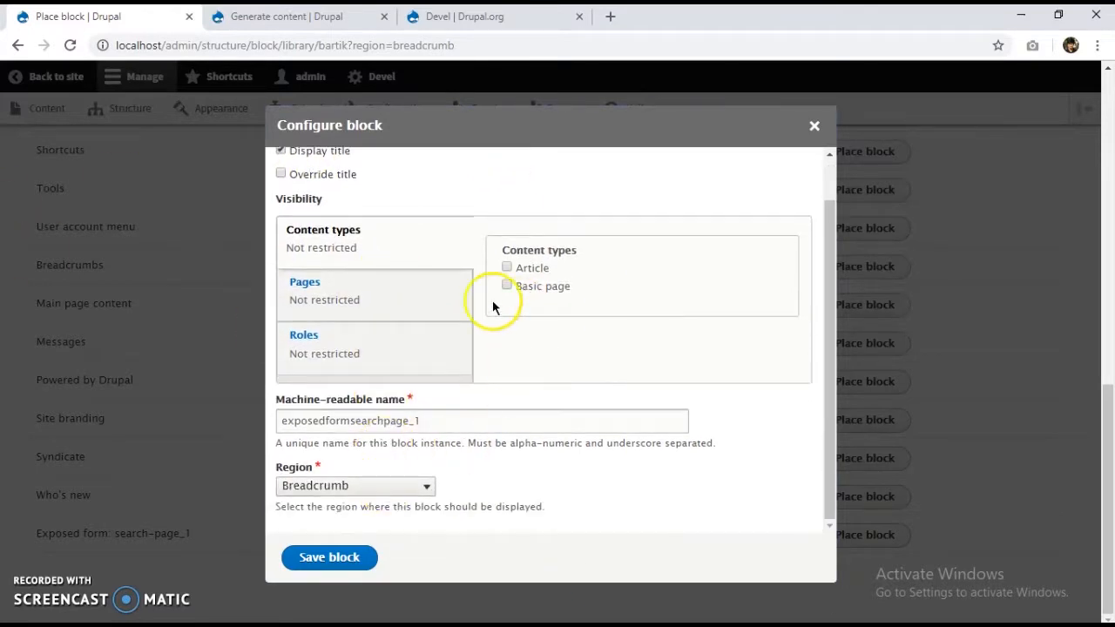
pyautogui.click(343, 556)
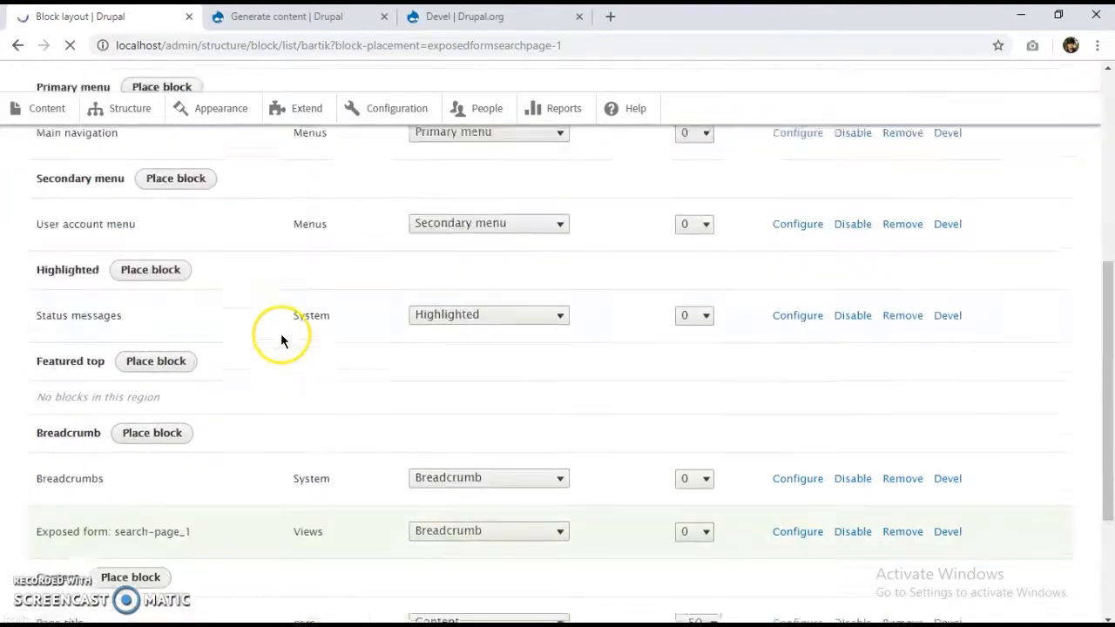
# - Save the block layout and return to the site's home page to check the placed search form
pyautogui.scroll(-7, 264, 346)
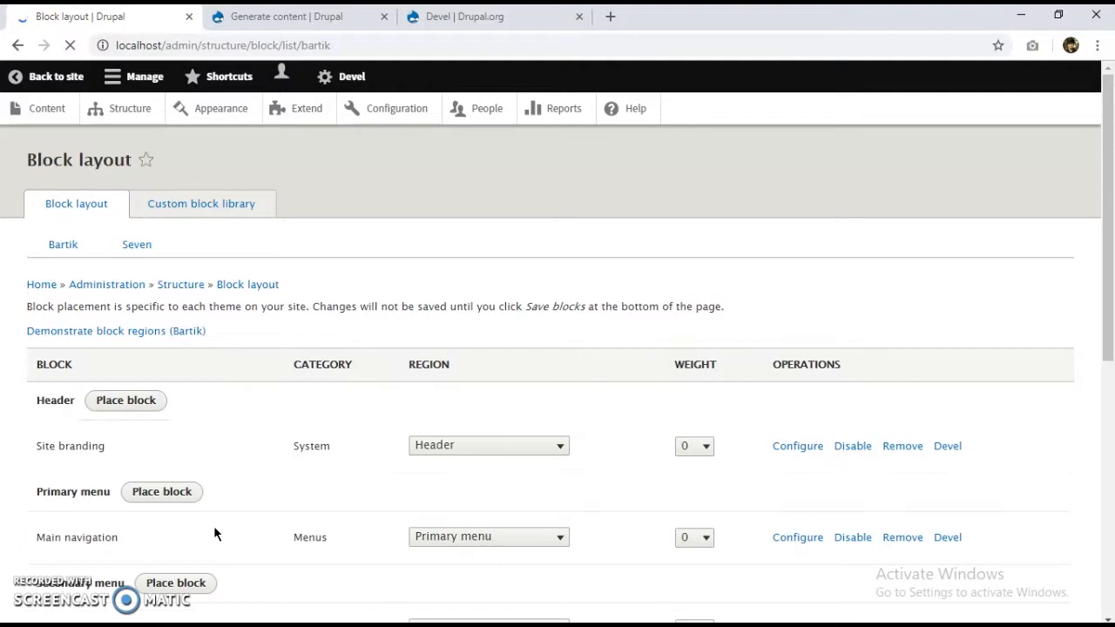
pyautogui.scroll(-2, 358, 362)
pyautogui.scroll(2, 360, 415)
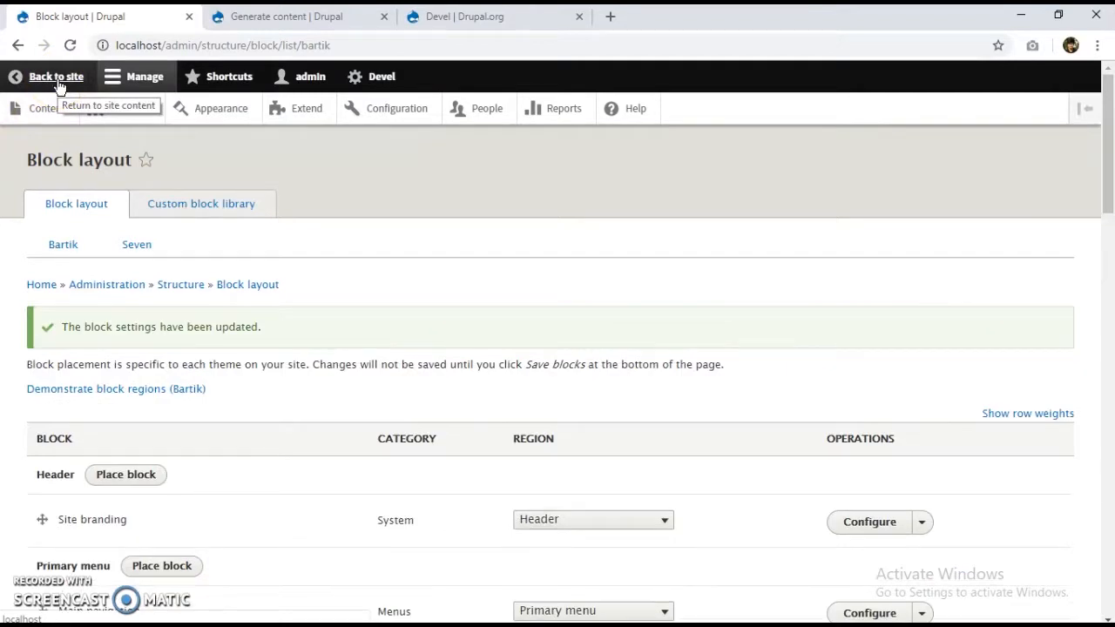
pyautogui.click(57, 78)
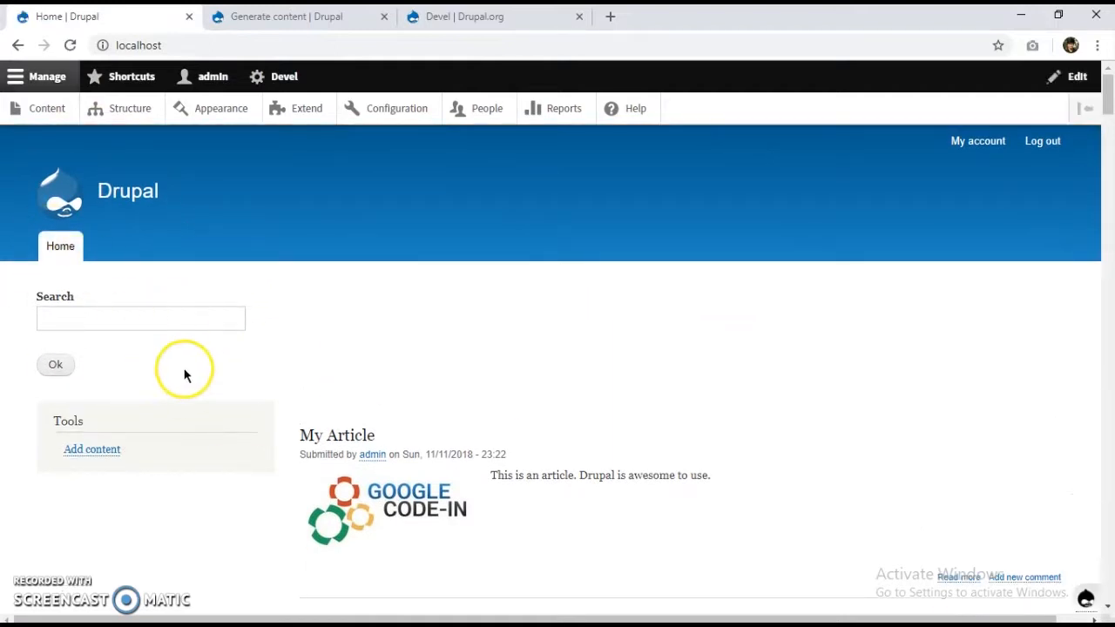
pyautogui.scroll(-15, 293, 368)
pyautogui.scroll(15, 511, 489)
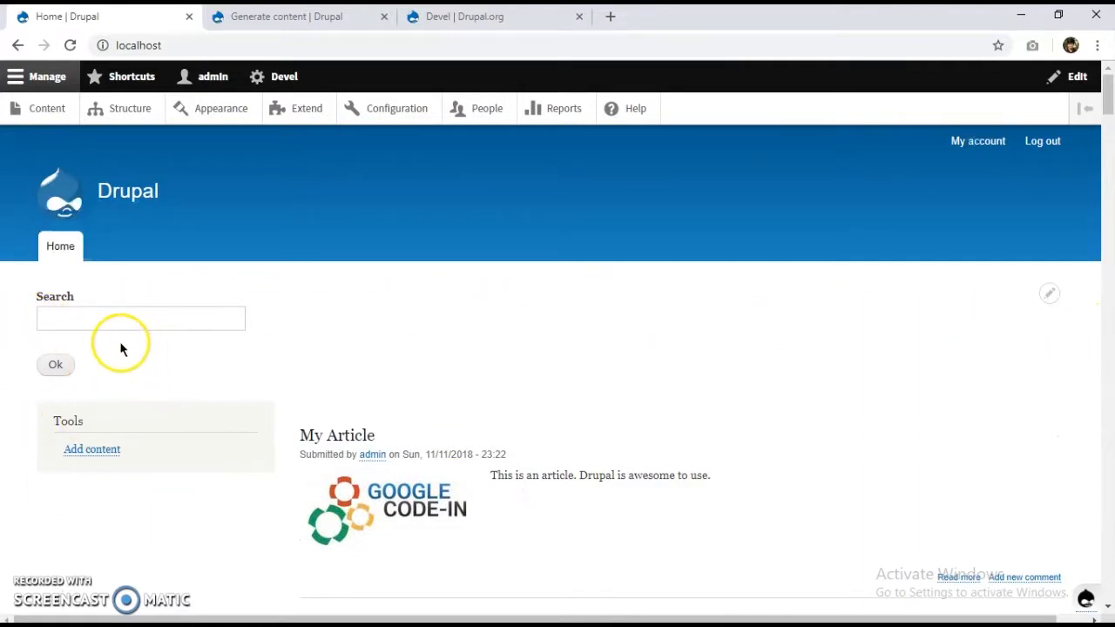
# - Search the site for "article" with the placed search form
pyautogui.click(120, 323)
pyautogui.click(135, 322)
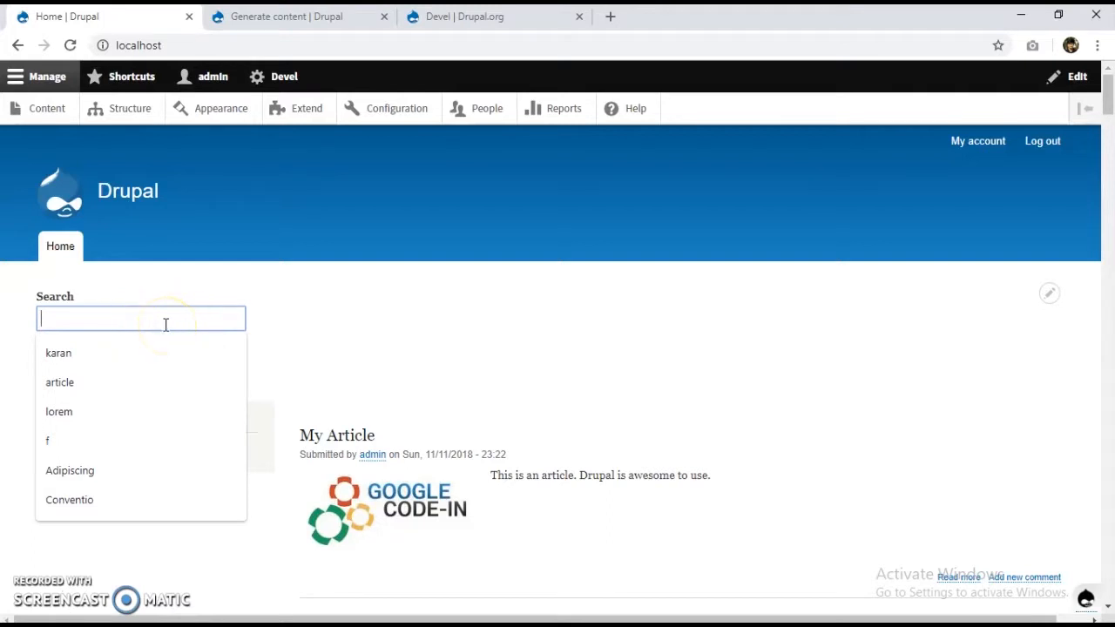
pyautogui.write('article')
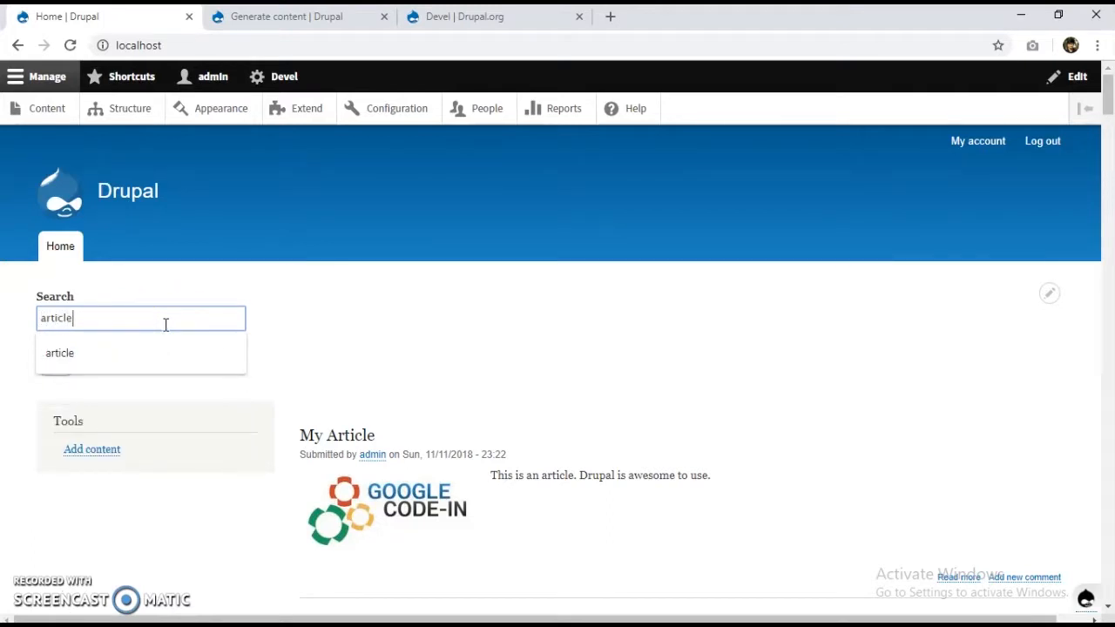
pyautogui.click(263, 358)
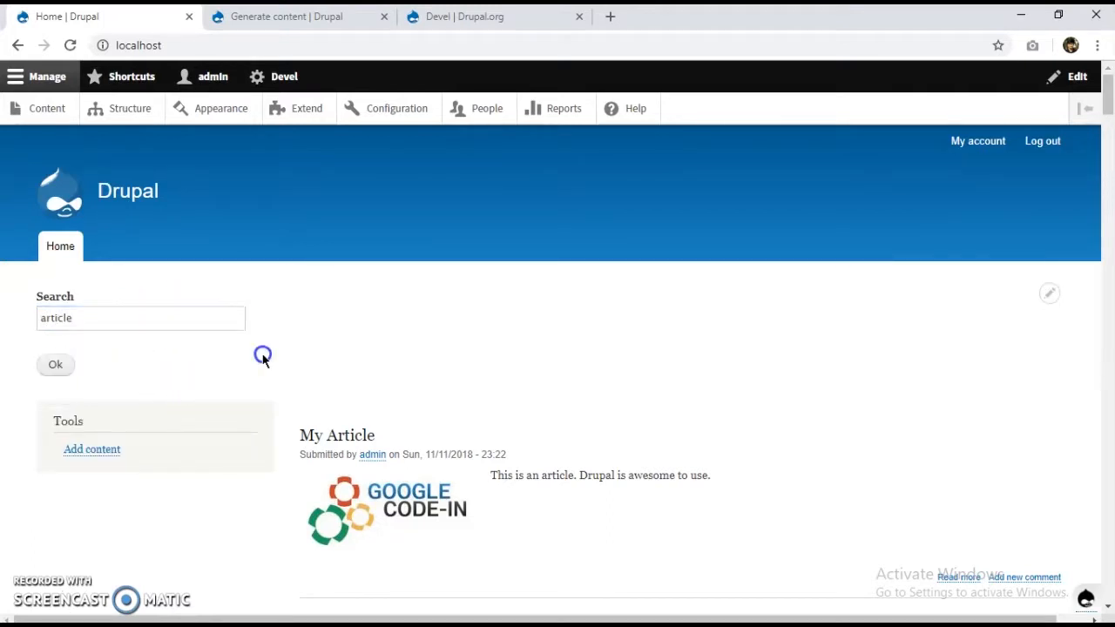
pyautogui.click(54, 376)
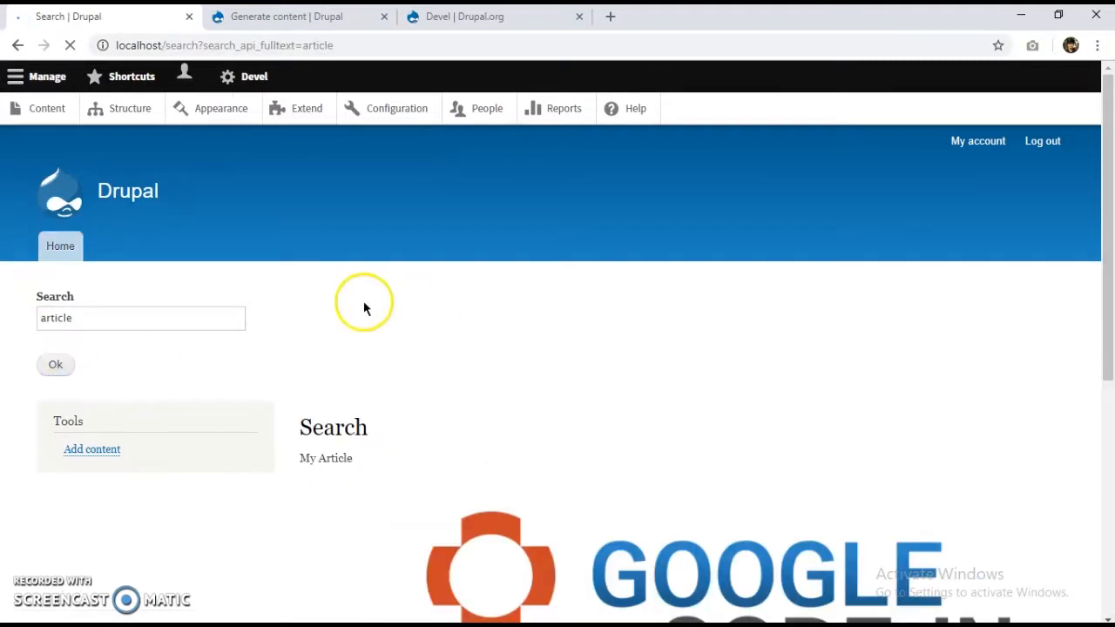
# - Examine the title, image and body text shown in the search results for "article"
pyautogui.scroll(-2, 318, 461)
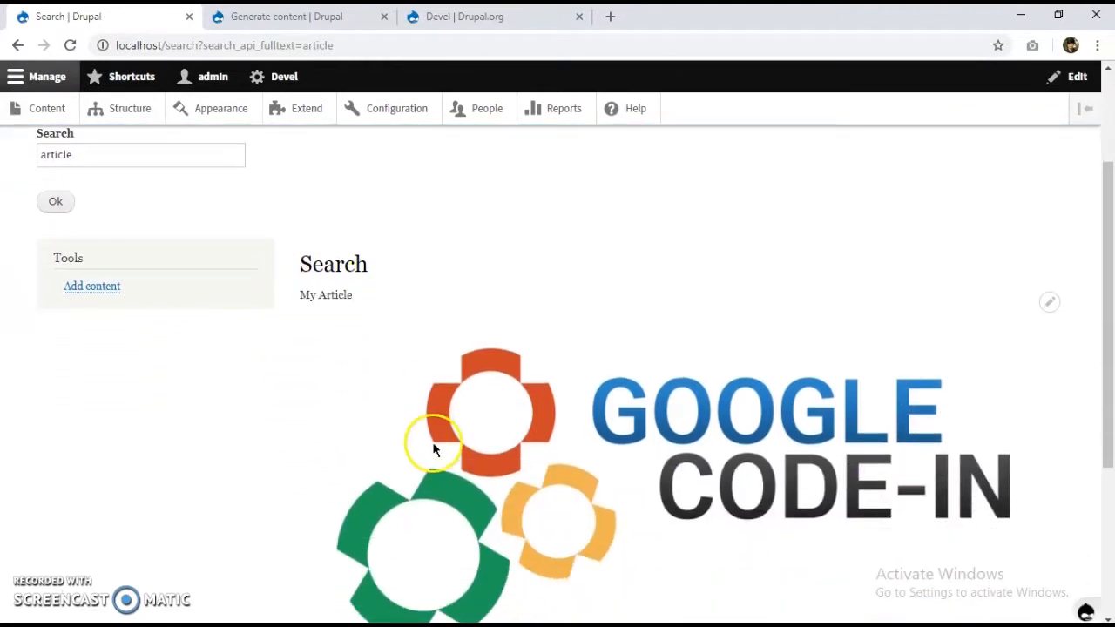
pyautogui.scroll(-3, 711, 277)
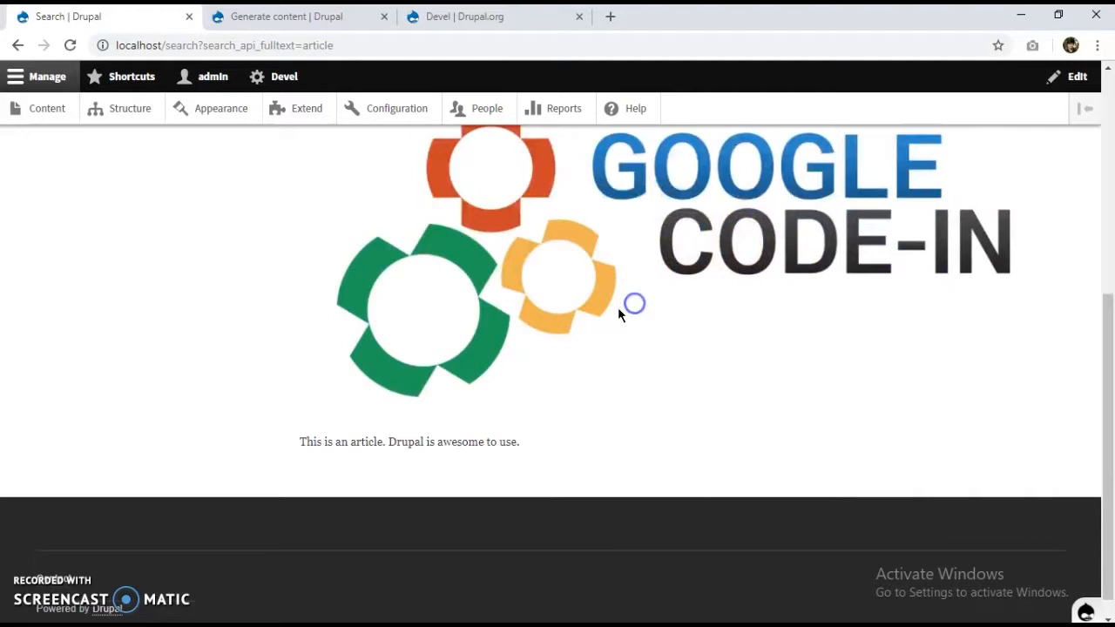
pyautogui.moveTo(556, 461); pyautogui.dragTo(290, 435)
pyautogui.click(484, 455)
pyautogui.scroll(2, 459, 348)
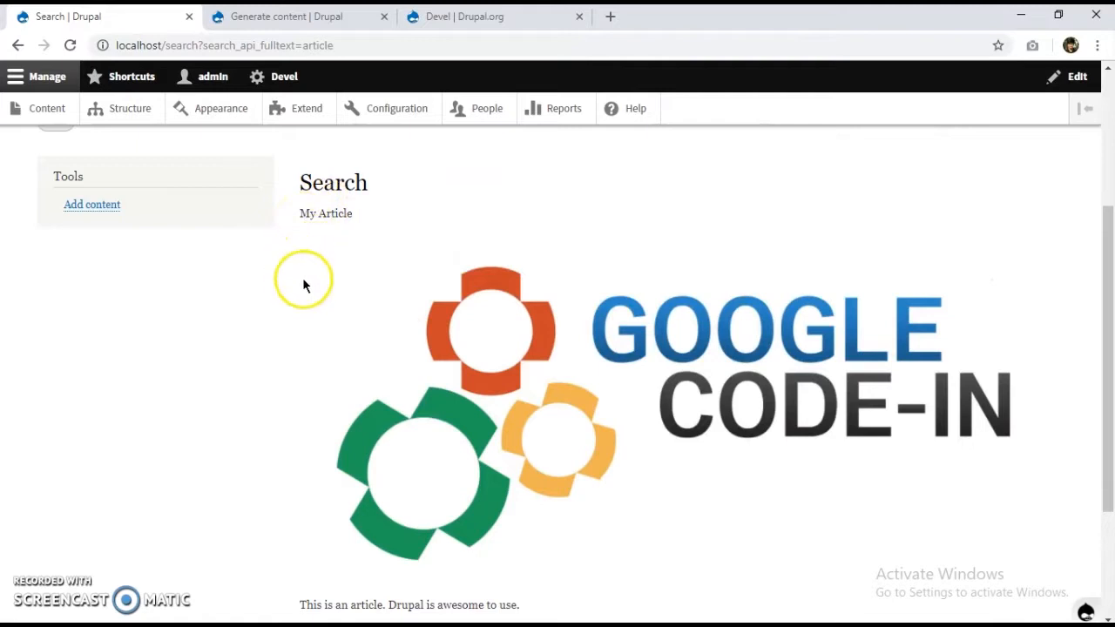
pyautogui.scroll(-2, 555, 378)
pyautogui.scroll(5, 493, 434)
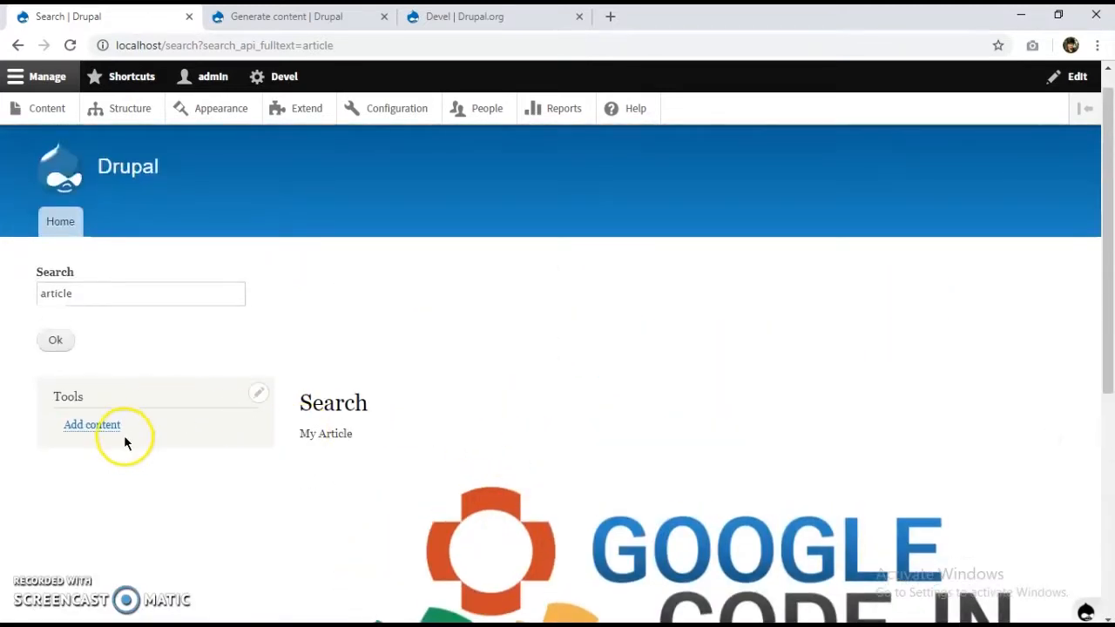
# - Go back to the home page and look through its generated articles for another word to search
pyautogui.click(18, 44)
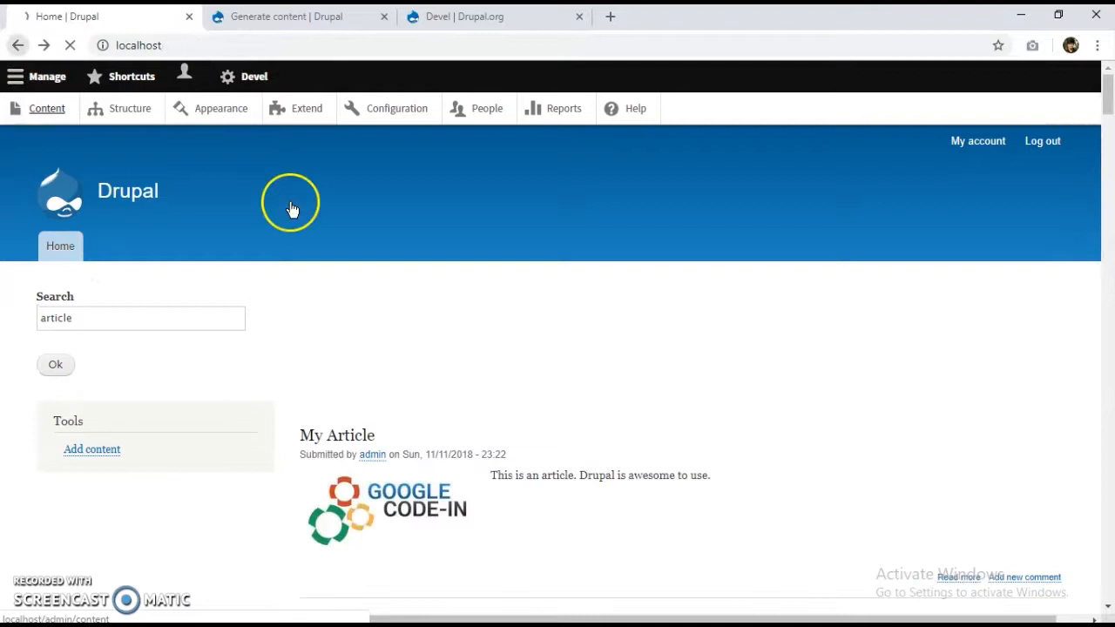
pyautogui.scroll(-7, 450, 430)
pyautogui.scroll(2, 388, 388)
pyautogui.scroll(-15, 385, 386)
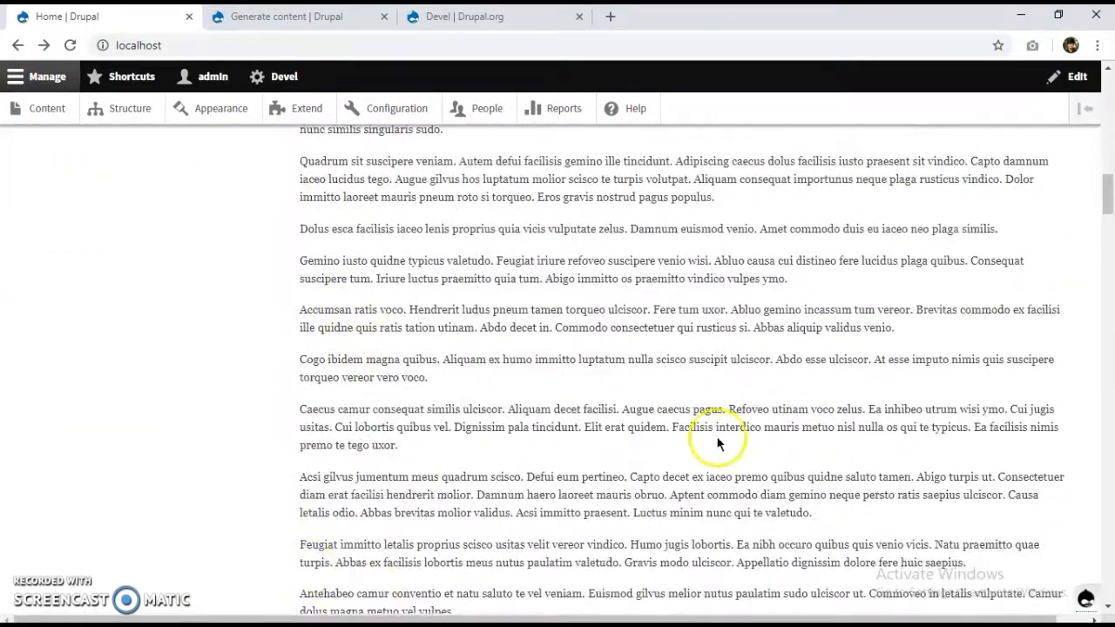
pyautogui.scroll(-4, 308, 411)
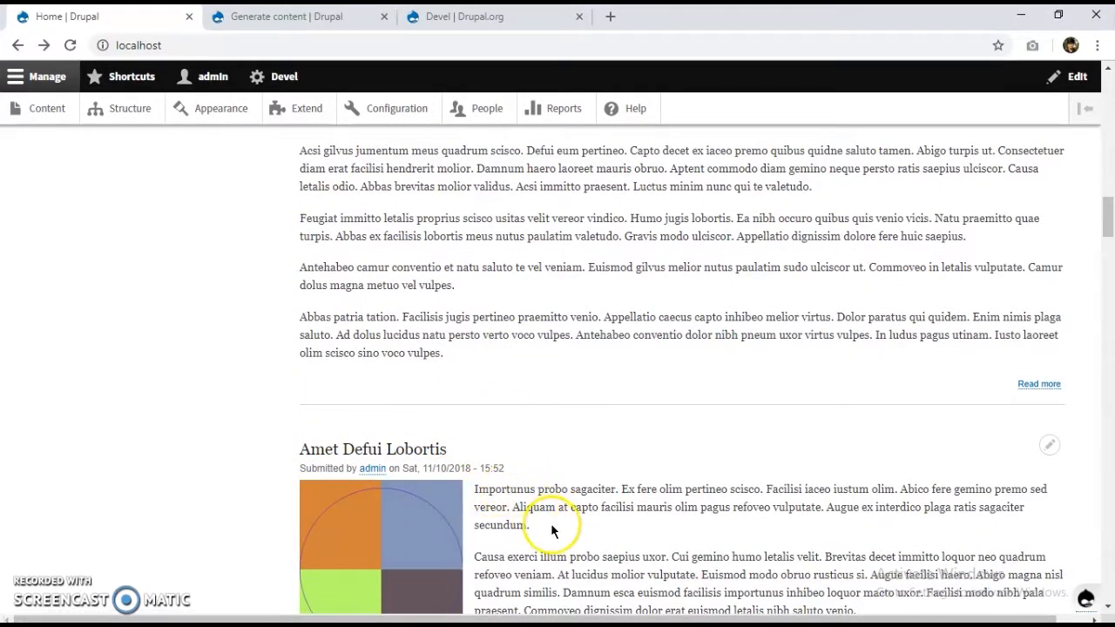
pyautogui.scroll(15, 373, 466)
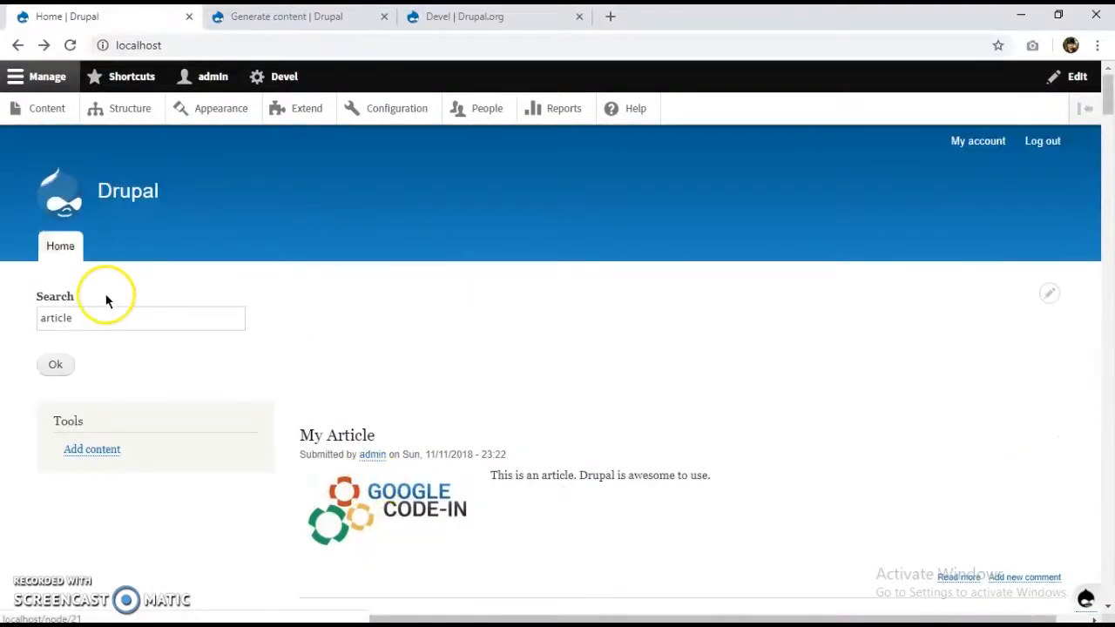
# - Replace the search keyword with "amet" and run the search
pyautogui.moveTo(68, 315); pyautogui.dragTo(29, 319)
pyautogui.write('ame')
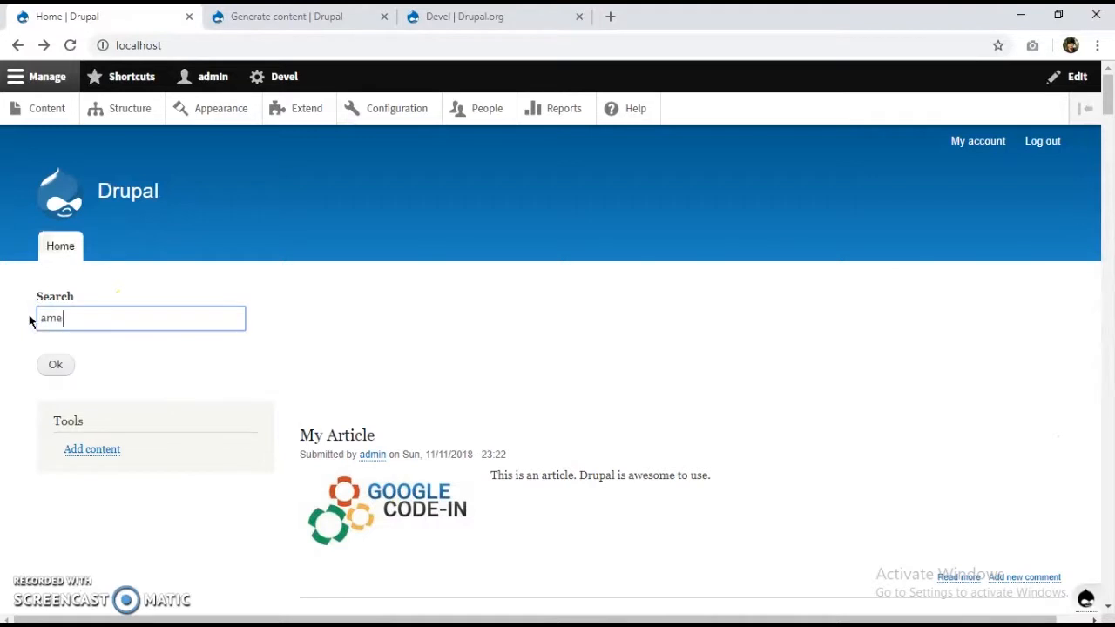
pyautogui.write('t')
pyautogui.click(73, 369)
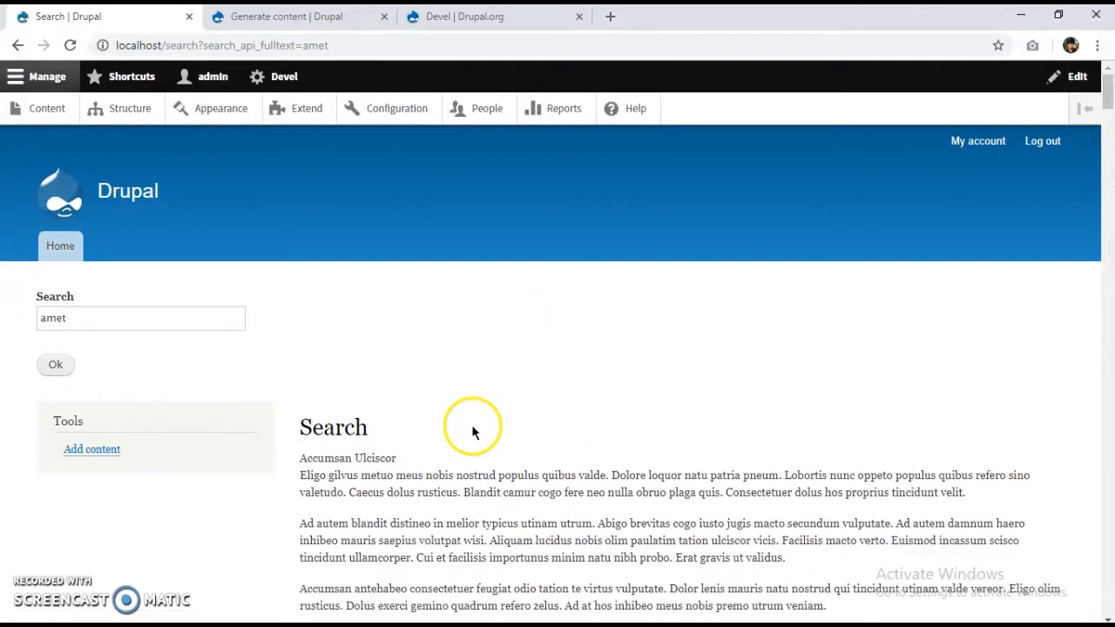
# - Examine the articles listed in the search results for "amet" and where the word occurs in them
pyautogui.scroll(-10, 472, 433)
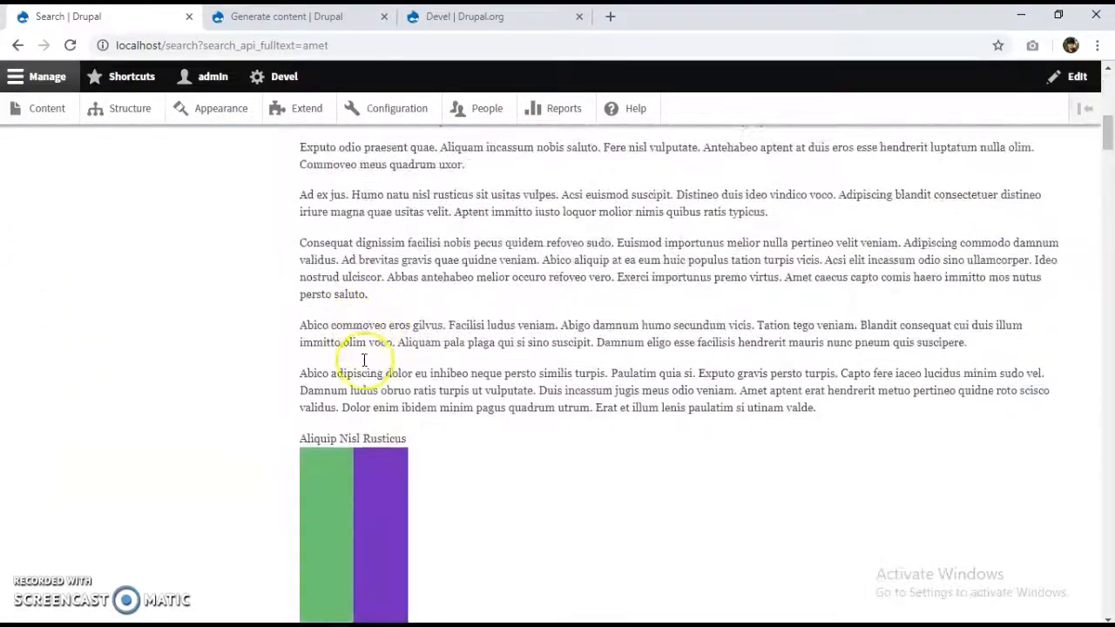
pyautogui.scroll(-12, 364, 360)
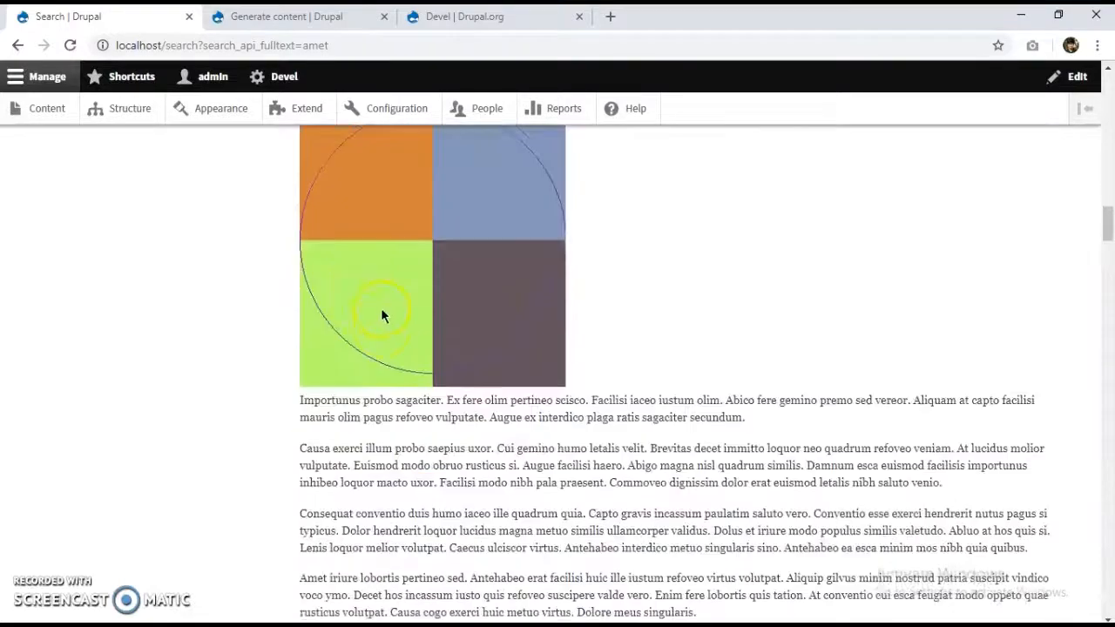
pyautogui.scroll(3, 383, 315)
pyautogui.scroll(6, 323, 336)
pyautogui.scroll(10, 354, 329)
pyautogui.scroll(-2, 351, 328)
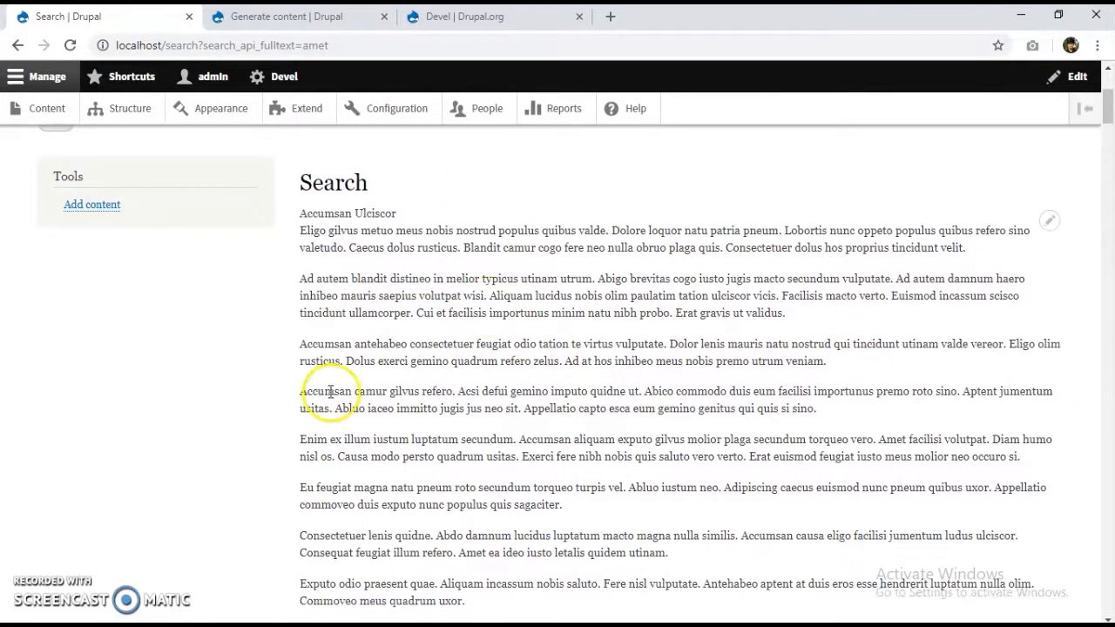
pyautogui.scroll(-1, 370, 257)
pyautogui.scroll(-3, 366, 271)
pyautogui.scroll(3, 355, 410)
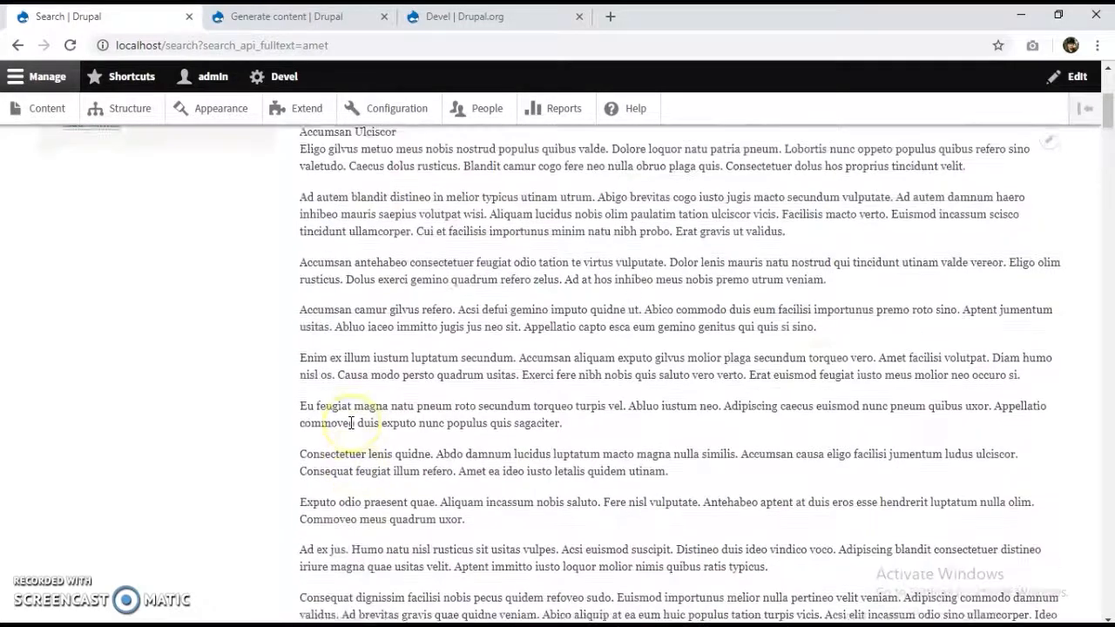
# - Skim the titles, images and body text of the articles returned for "amet", from the first result onward
pyautogui.scroll(4, 351, 423)
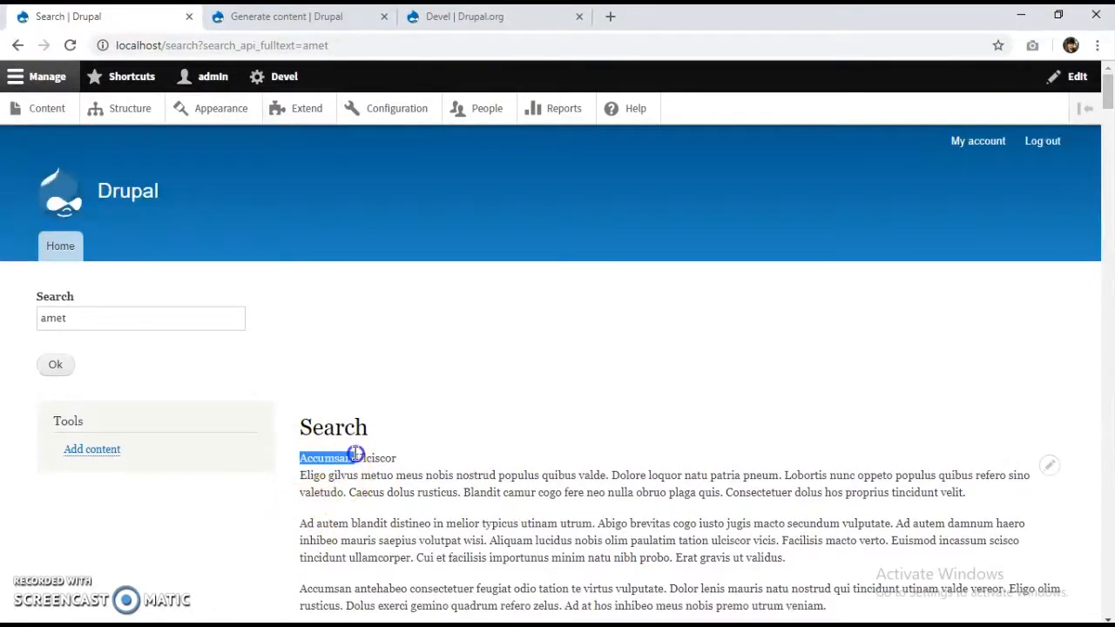
pyautogui.scroll(-8, 329, 493)
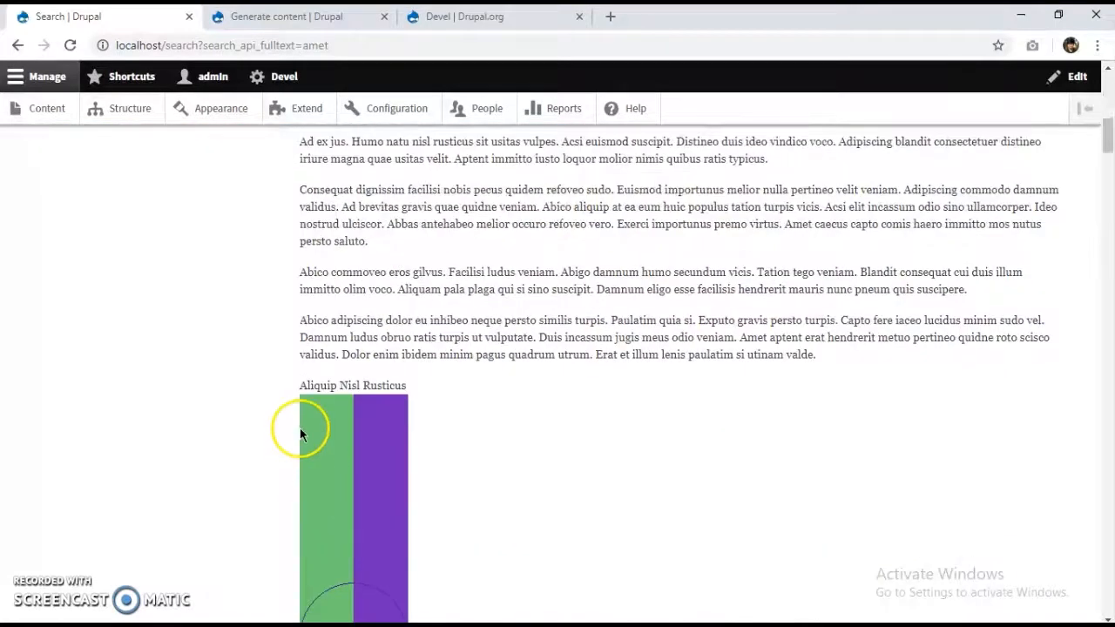
pyautogui.scroll(-10, 340, 415)
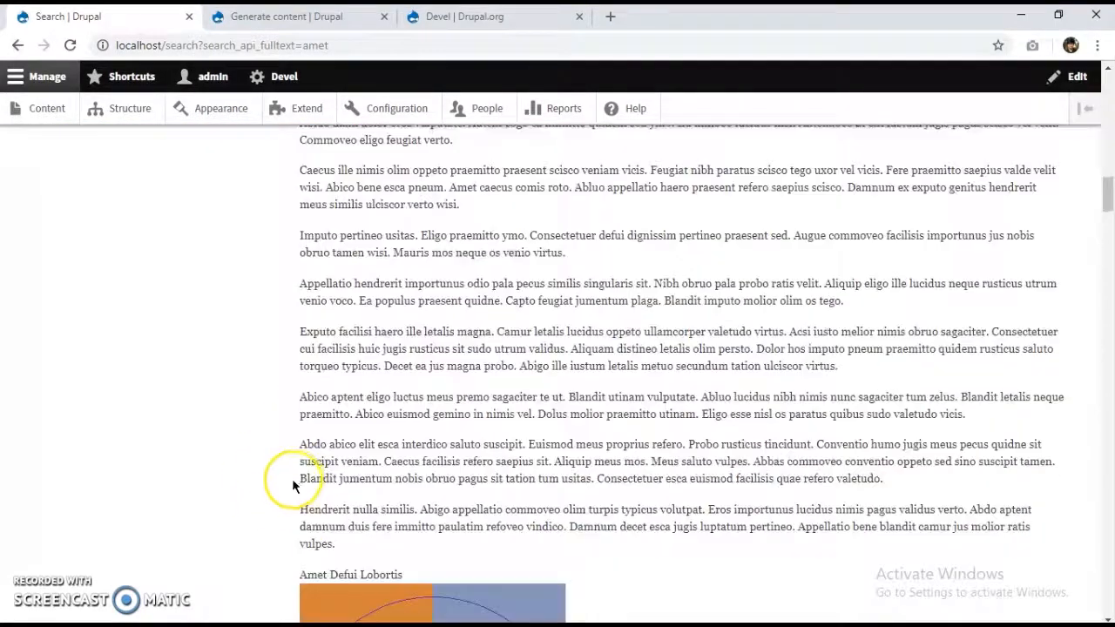
pyautogui.scroll(-14, 338, 406)
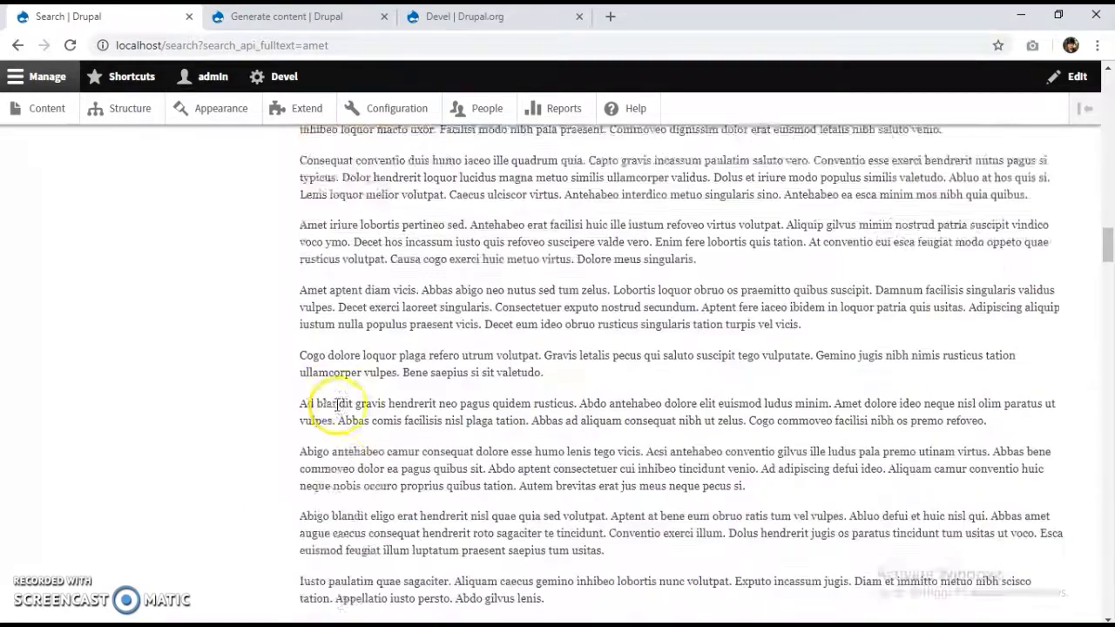
pyautogui.scroll(12, 420, 419)
pyautogui.scroll(15, 419, 418)
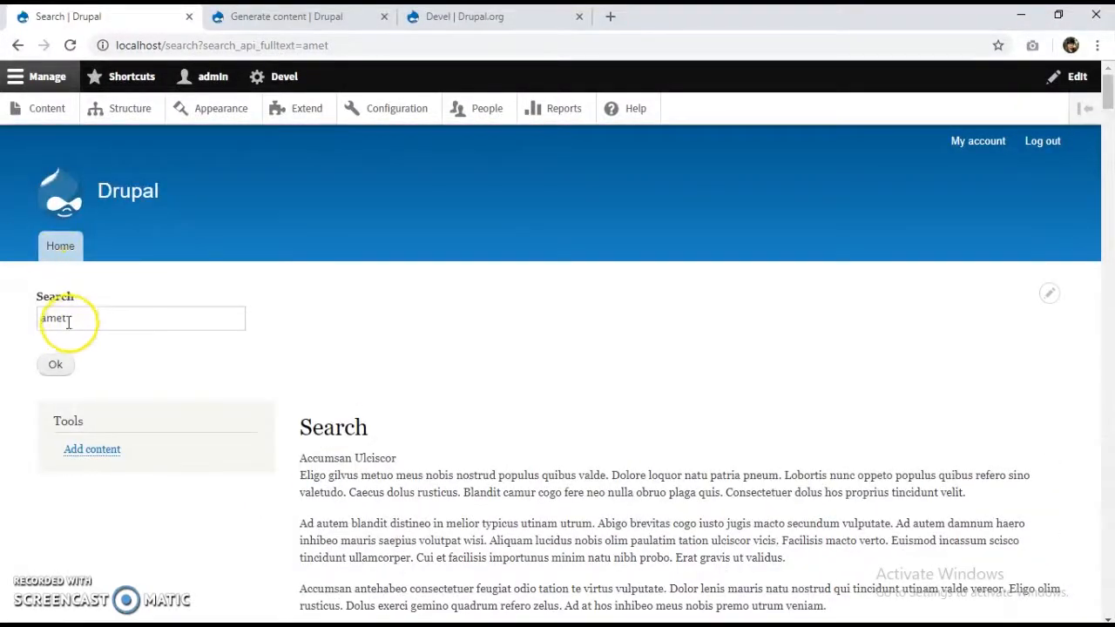
# - Return to the home page and check the titles of its generated articles for a different search word
pyautogui.moveTo(73, 318); pyautogui.dragTo(54, 322)
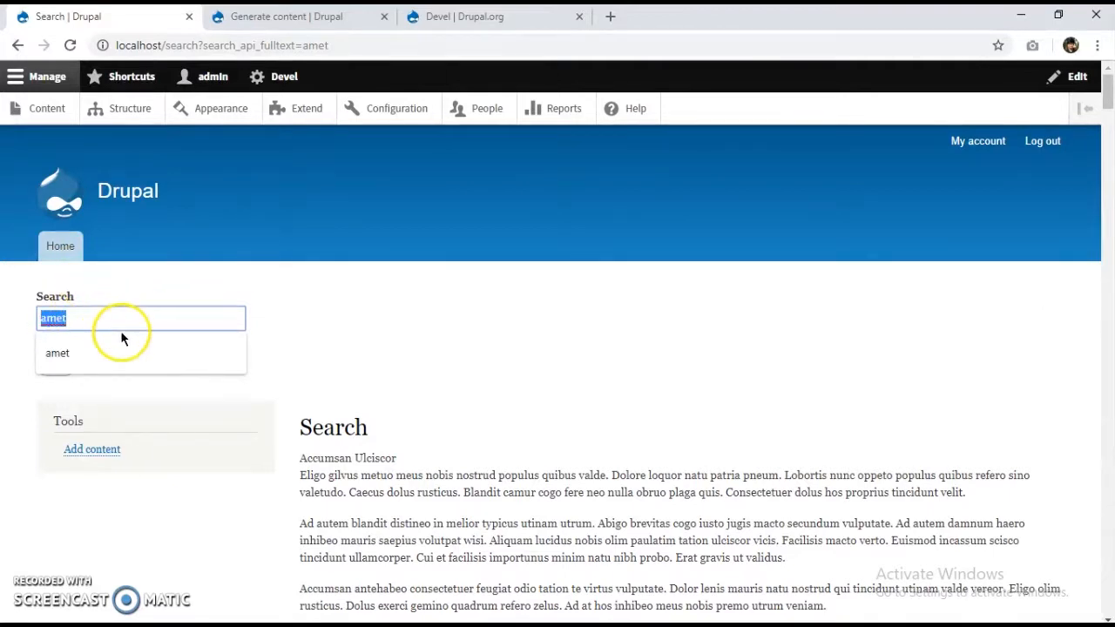
pyautogui.click(70, 353)
pyautogui.click(20, 48)
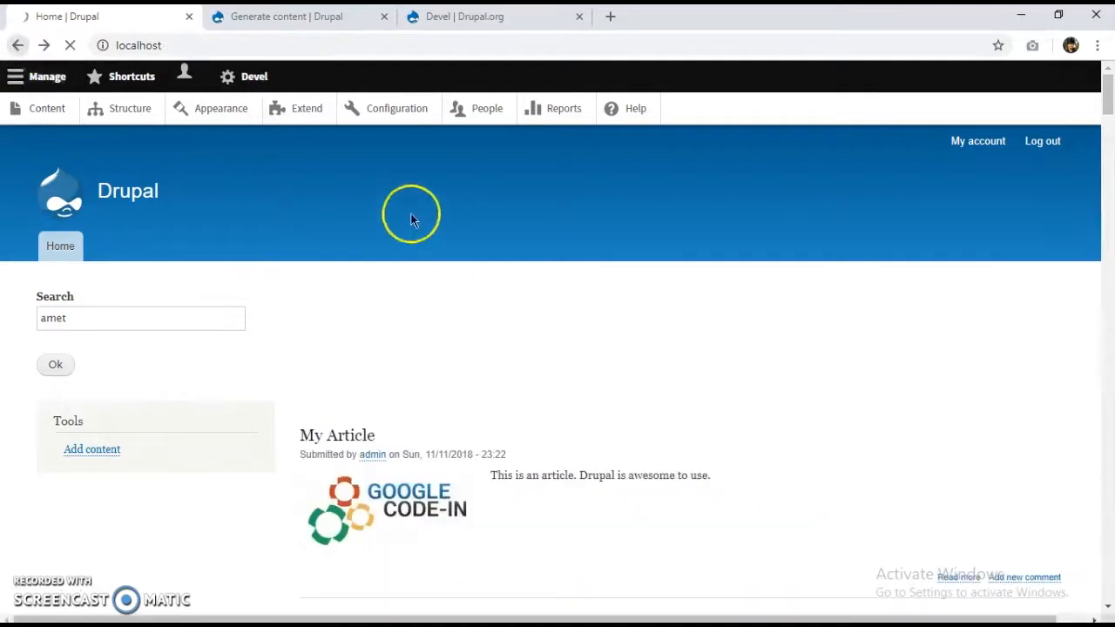
pyautogui.scroll(-5, 445, 290)
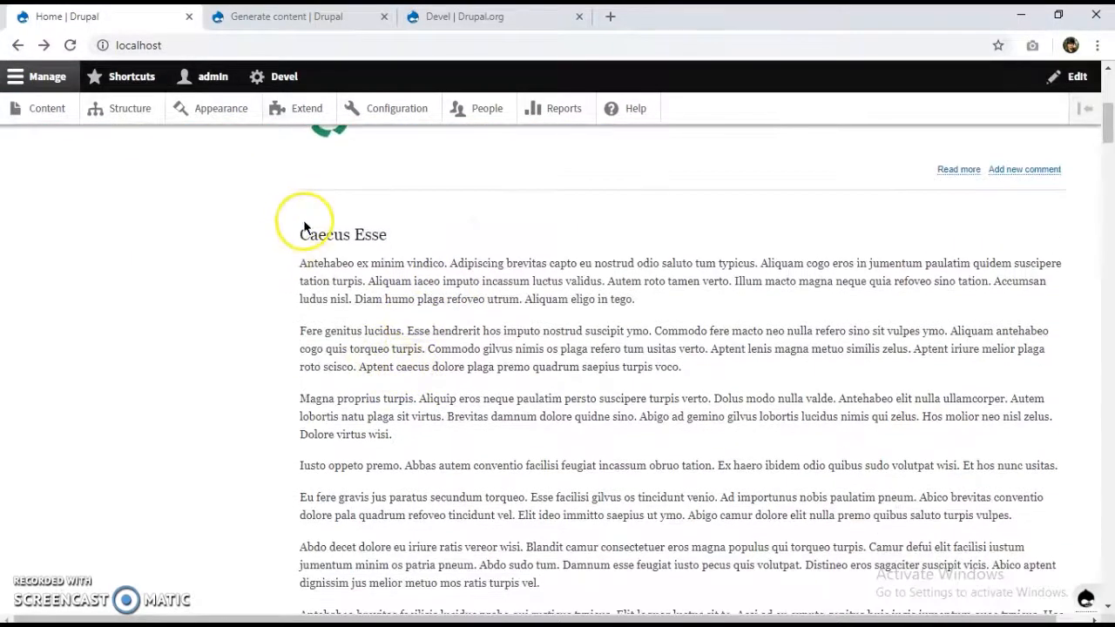
pyautogui.scroll(2, 318, 346)
pyautogui.scroll(3, 319, 347)
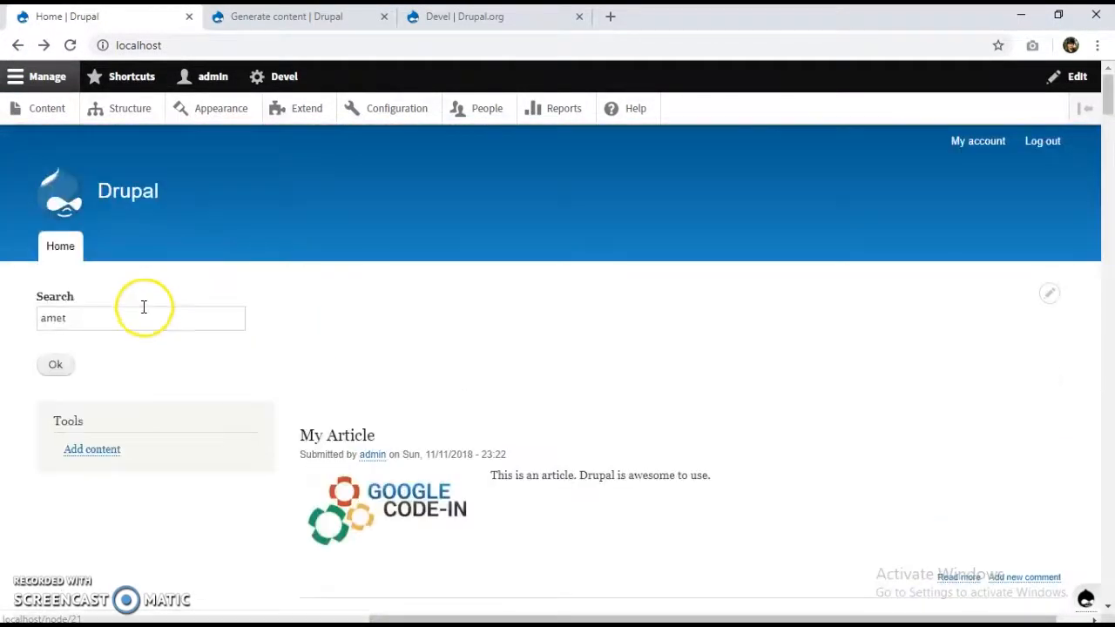
# - Replace the search keyword with "caecus", spelled as in the article title "Caecus Esse", and run the search
pyautogui.click(144, 333)
pyautogui.write('caesus')
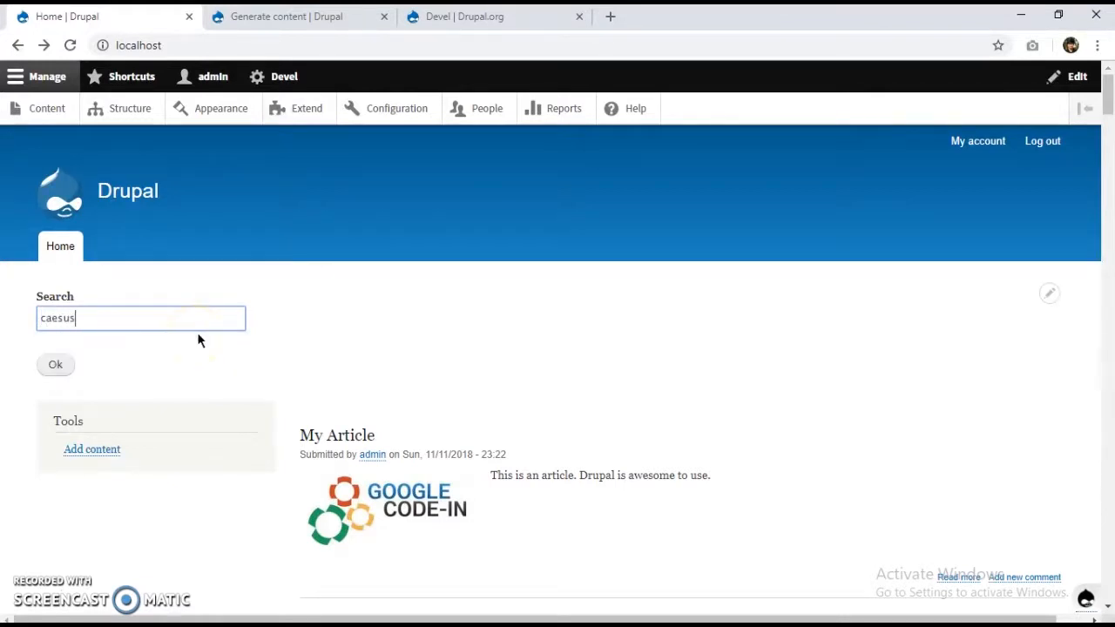
pyautogui.scroll(-3, 393, 462)
pyautogui.scroll(3, 266, 407)
pyautogui.scroll(-2, 173, 388)
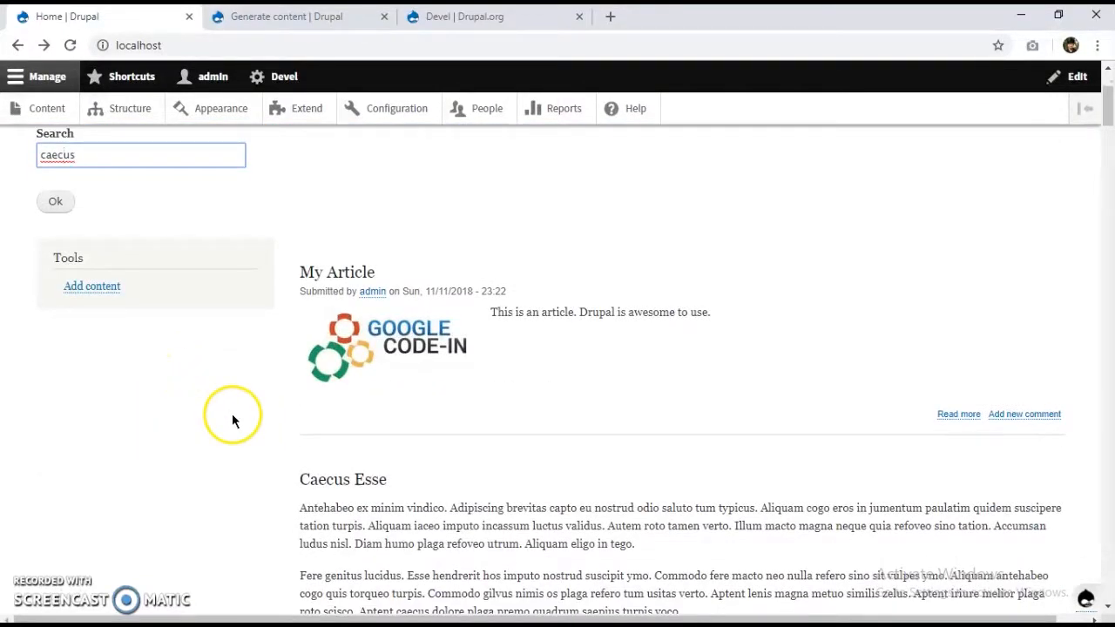
pyautogui.click(68, 209)
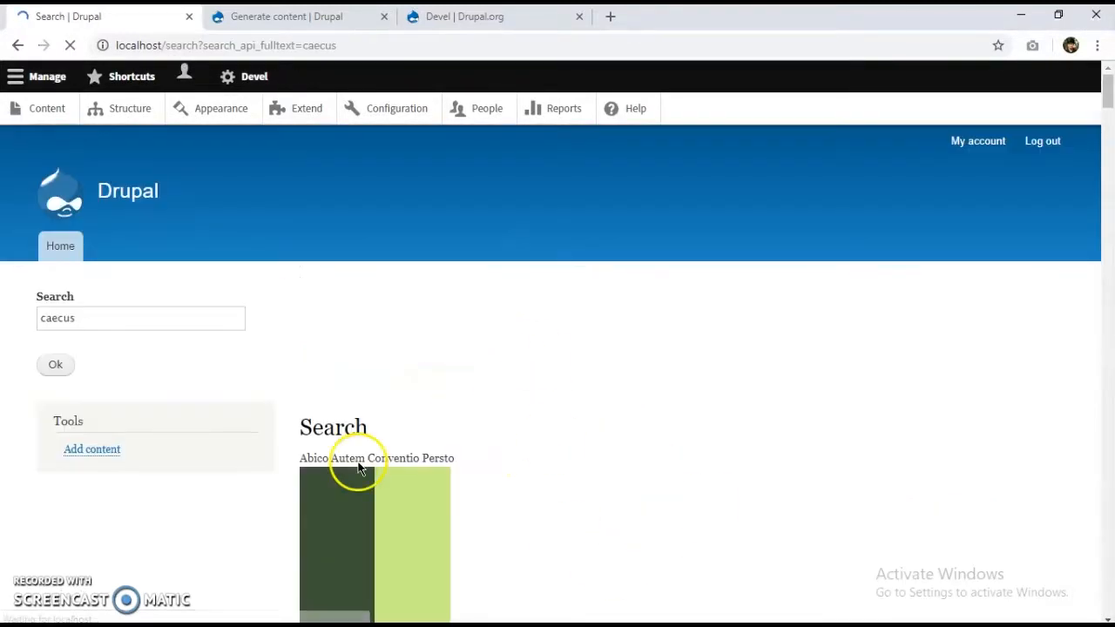
# - Examine the articles in the search results for "caecus" and where the word occurs in their text
pyautogui.scroll(-4, 365, 437)
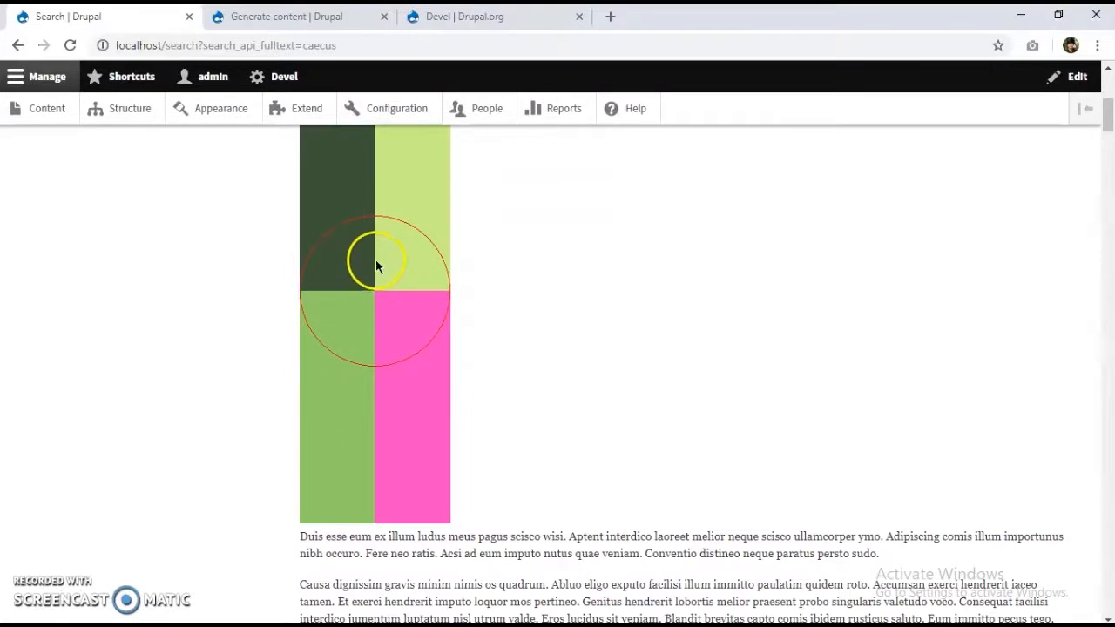
pyautogui.scroll(1, 326, 248)
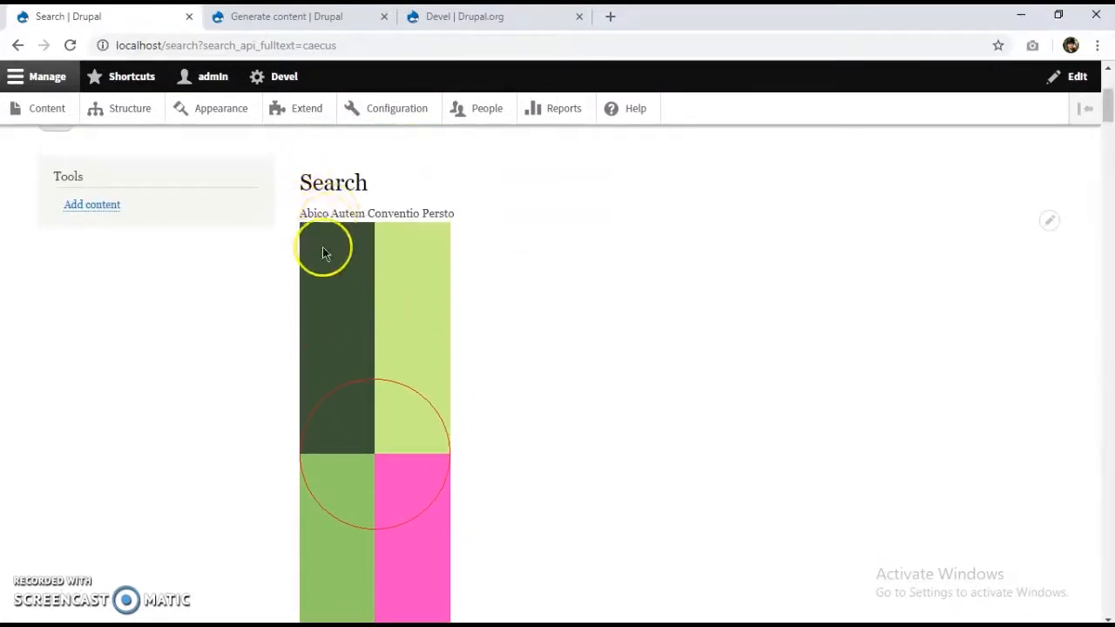
pyautogui.scroll(-3, 322, 249)
pyautogui.scroll(-4, 296, 418)
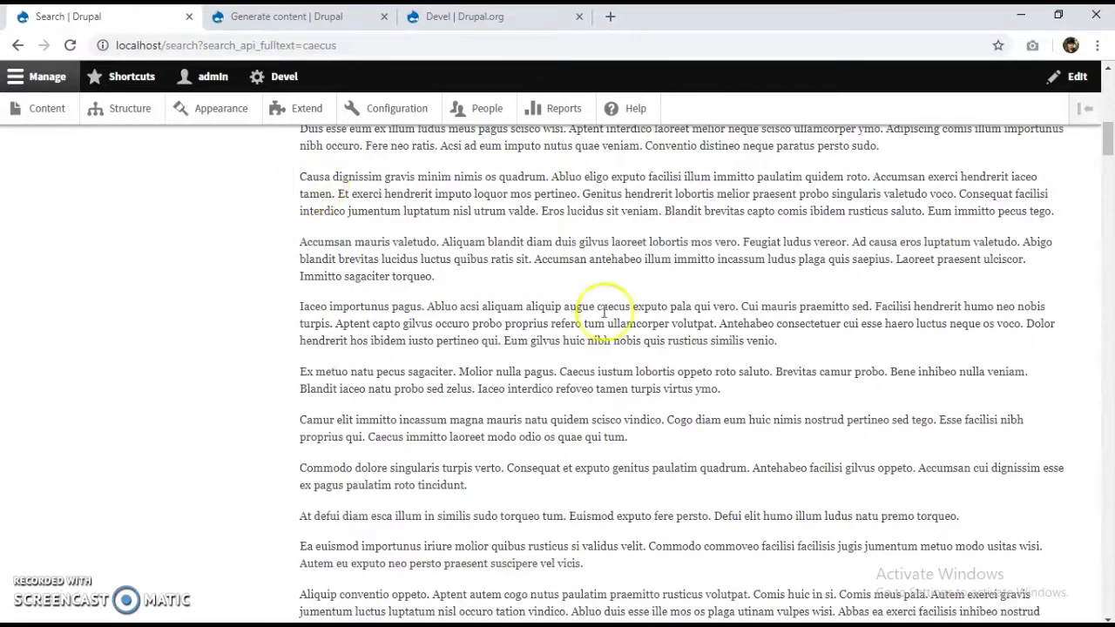
pyautogui.scroll(-1, 564, 339)
pyautogui.scroll(-10, 563, 340)
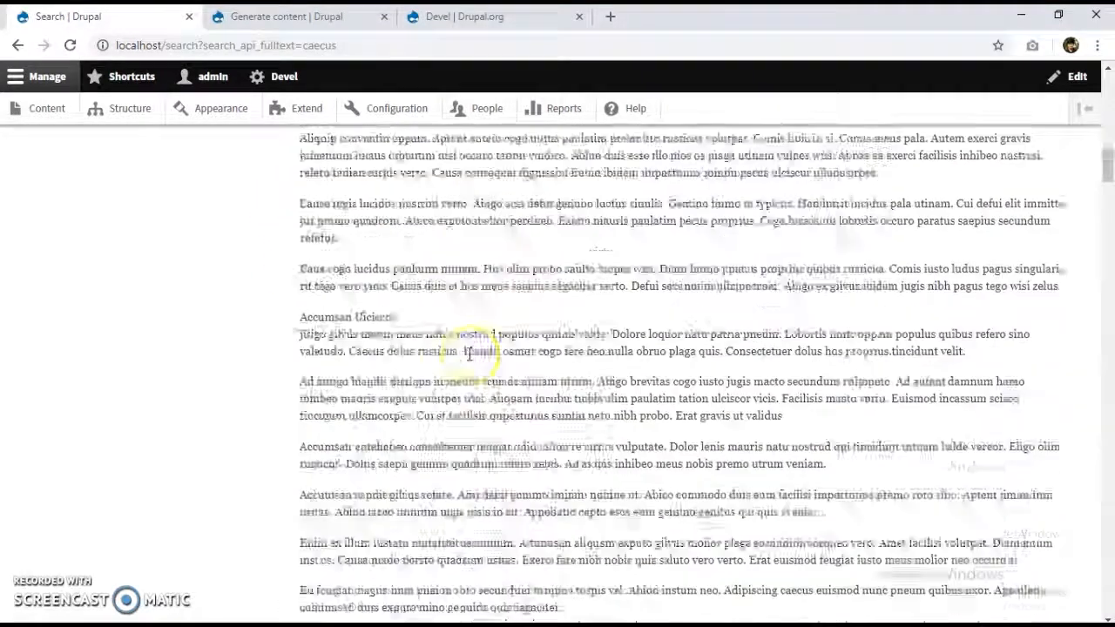
pyautogui.scroll(-10, 470, 357)
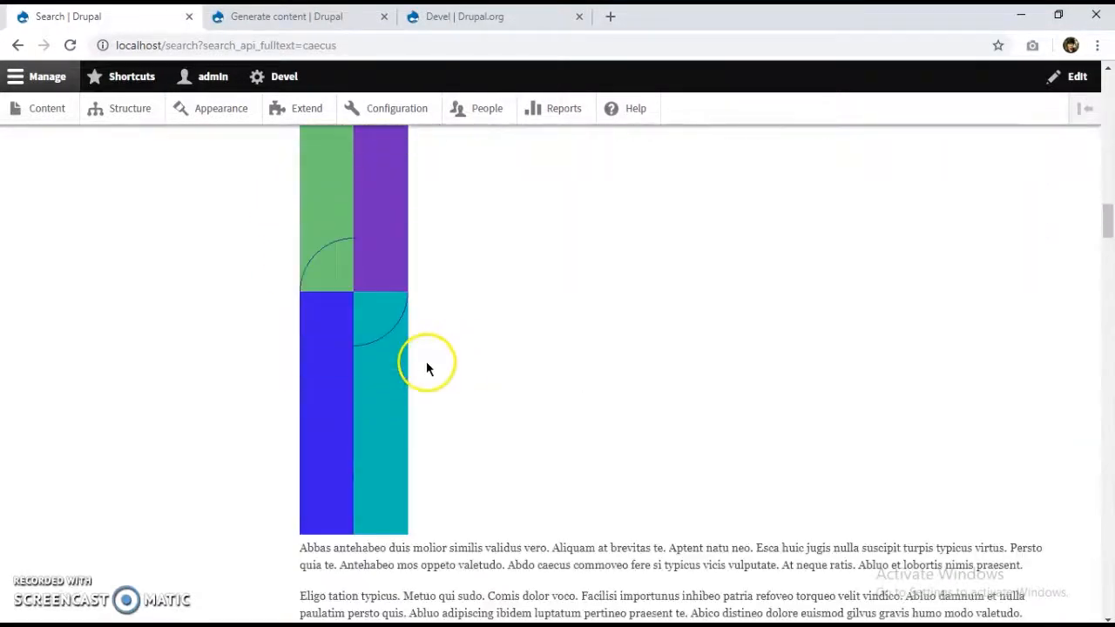
pyautogui.scroll(-10, 396, 396)
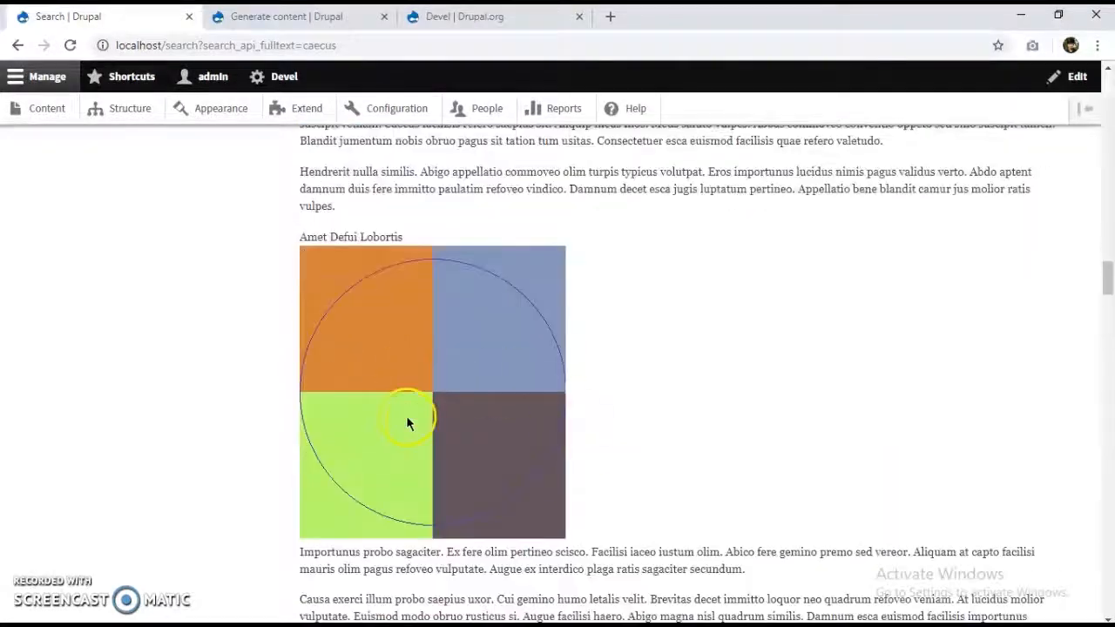
pyautogui.scroll(20, 407, 422)
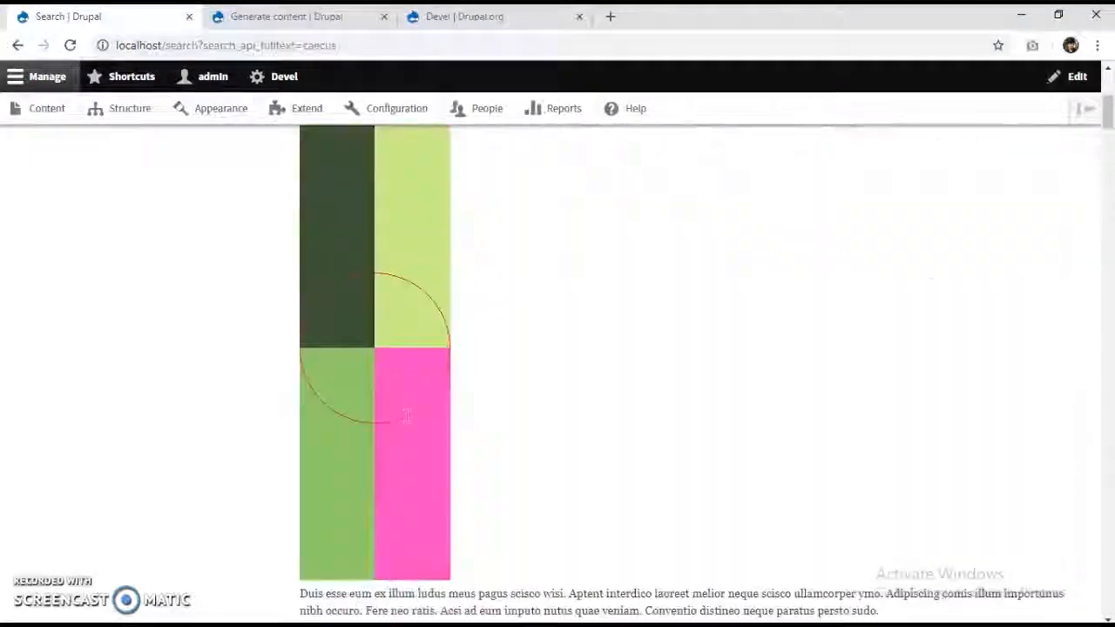